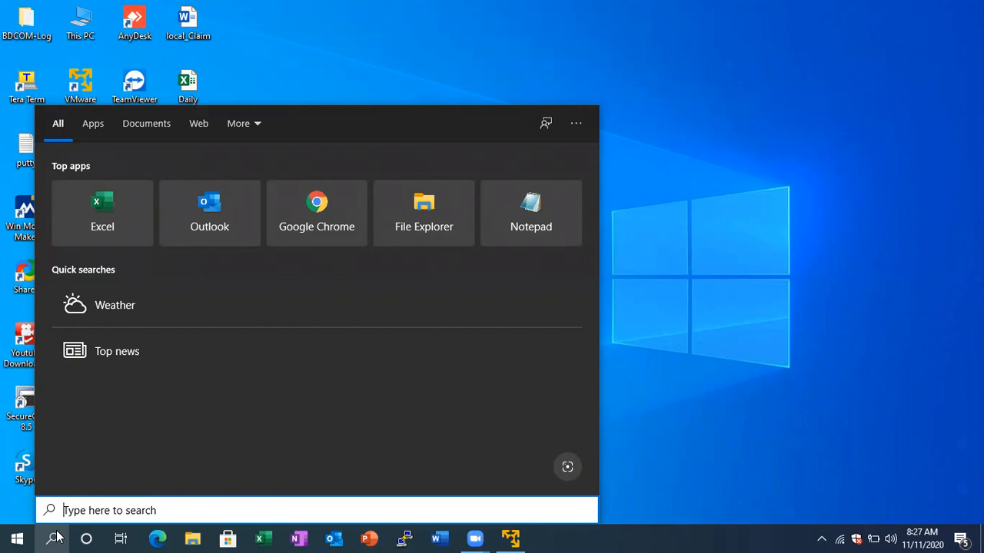
Open Paint and enlarge the blank canvas to about 1273 × 554 px
text(paint)
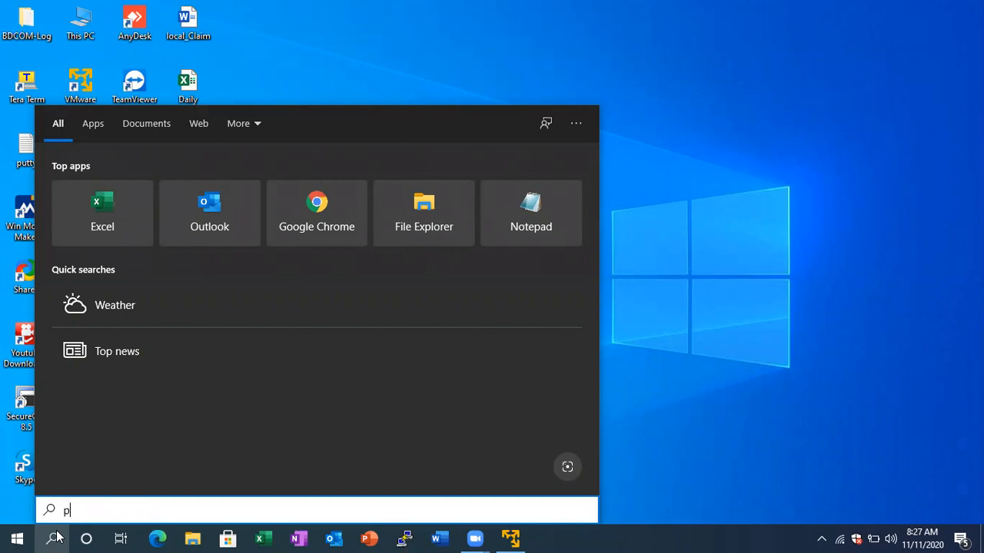
key(Return)
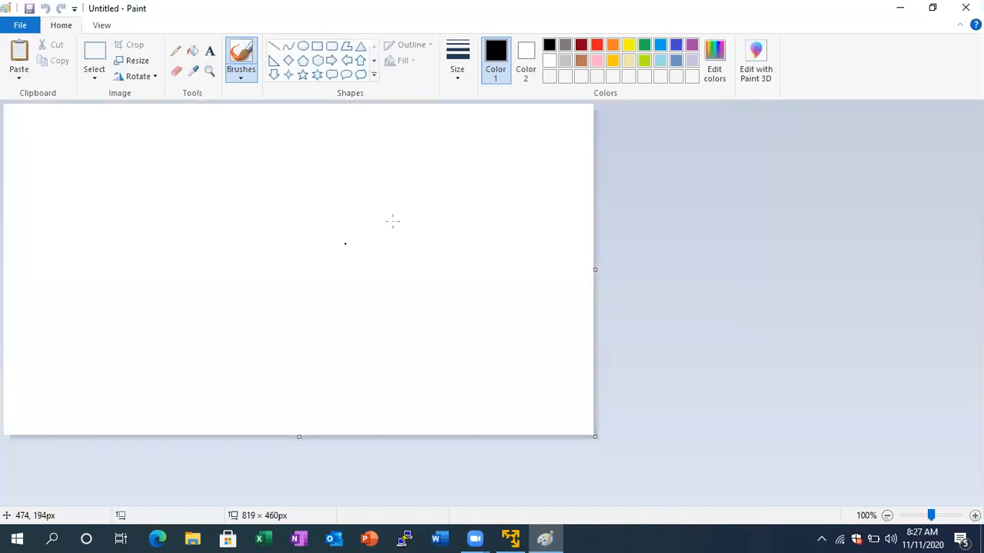
drag(594, 438, 921, 502)
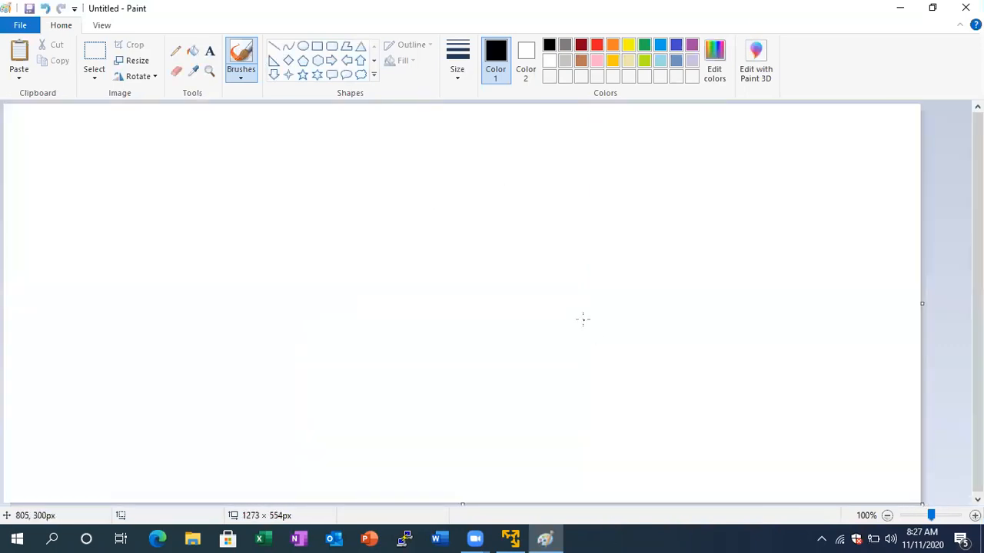
Draw two ellipses, about 75 × 59 px and 105 × 77 px, and join them with a straight line about 365 px long
click(304, 46)
drag(164, 219, 220, 263)
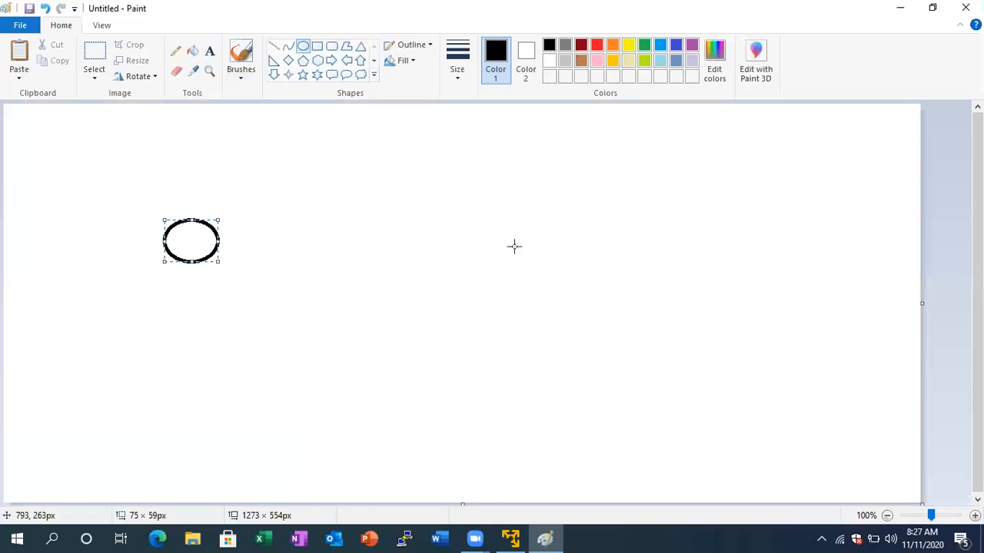
drag(476, 226, 555, 282)
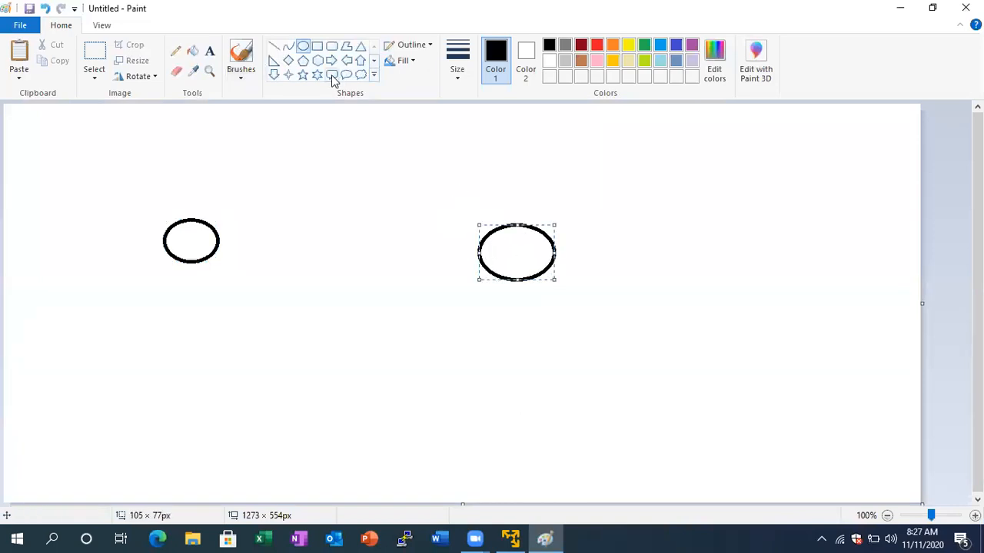
click(274, 46)
drag(218, 240, 479, 246)
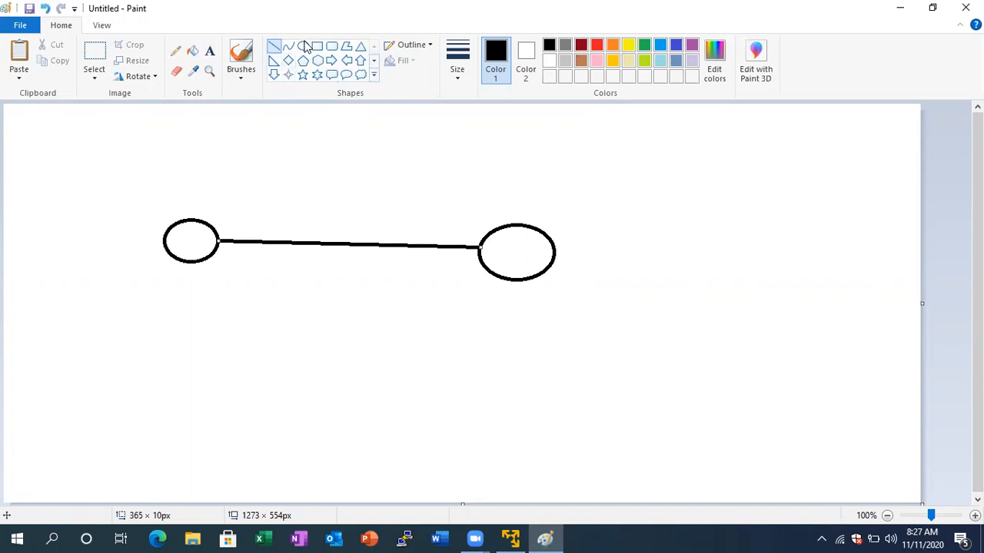
Connect a small diamond to the outer side of each ellipse and draw a long right arrow, about 594 × 22 px, above the diagram
click(288, 60)
drag(577, 235, 603, 270)
mouse_move(111, 227)
mouse_down()
mouse_move(145, 246)
mouse_move(163, 239)
mouse_up()
click(274, 46)
drag(555, 256, 578, 255)
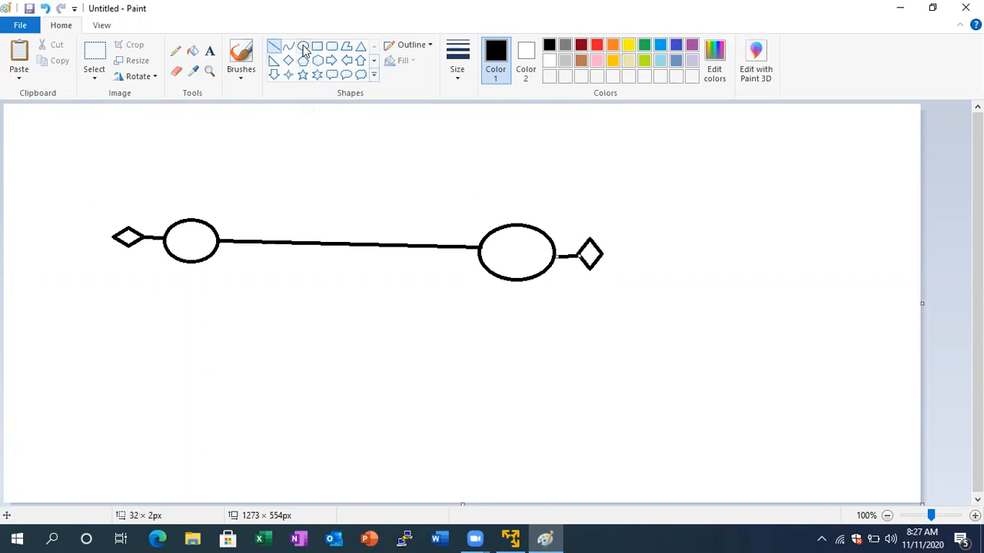
click(331, 60)
drag(134, 196, 563, 217)
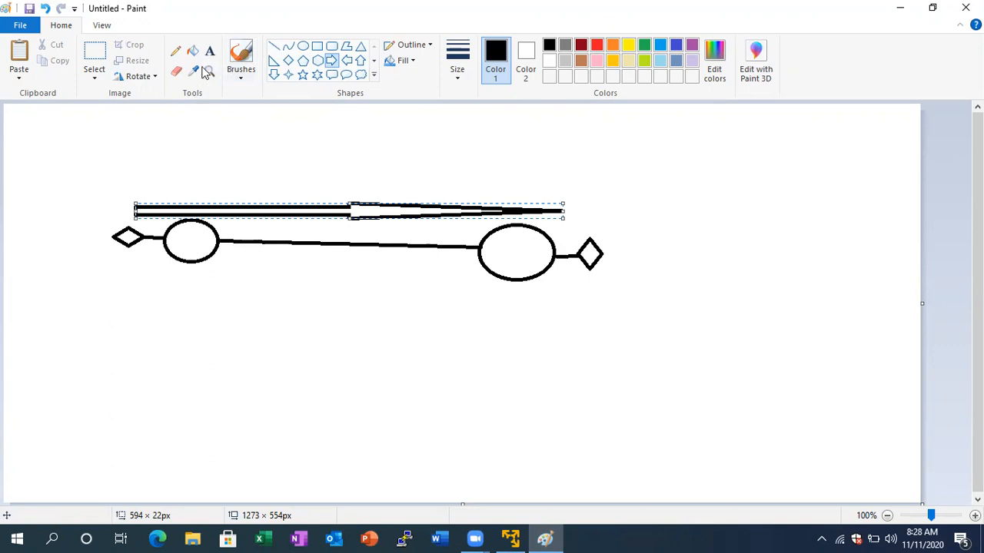
Erase parts of the arrow and its surroundings, and delete the entire diagram from the canvas
click(176, 71)
mouse_move(166, 208)
mouse_down()
mouse_move(116, 250)
mouse_move(538, 214)
mouse_move(366, 208)
mouse_move(193, 224)
mouse_up()
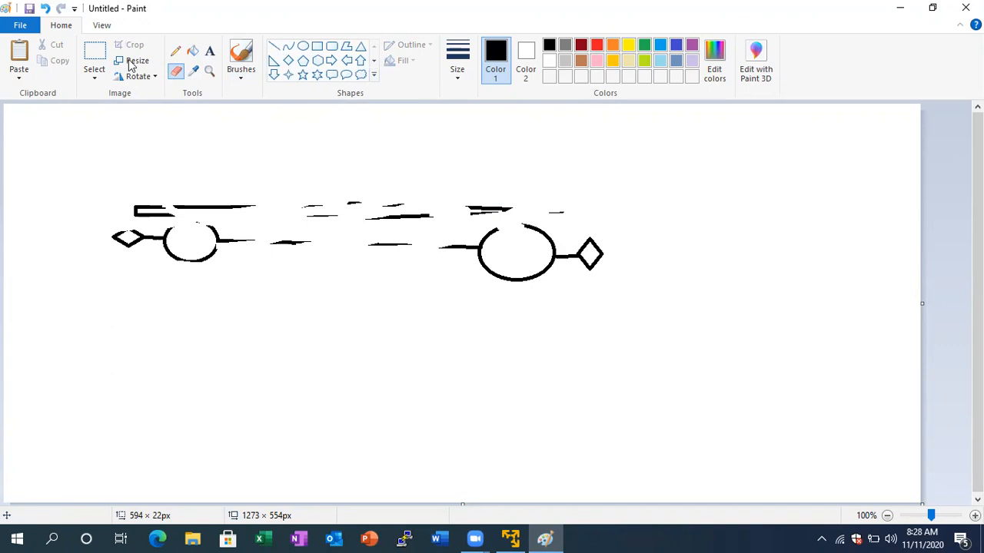
click(93, 55)
mouse_move(87, 166)
mouse_down()
mouse_move(592, 308)
mouse_move(630, 307)
mouse_up()
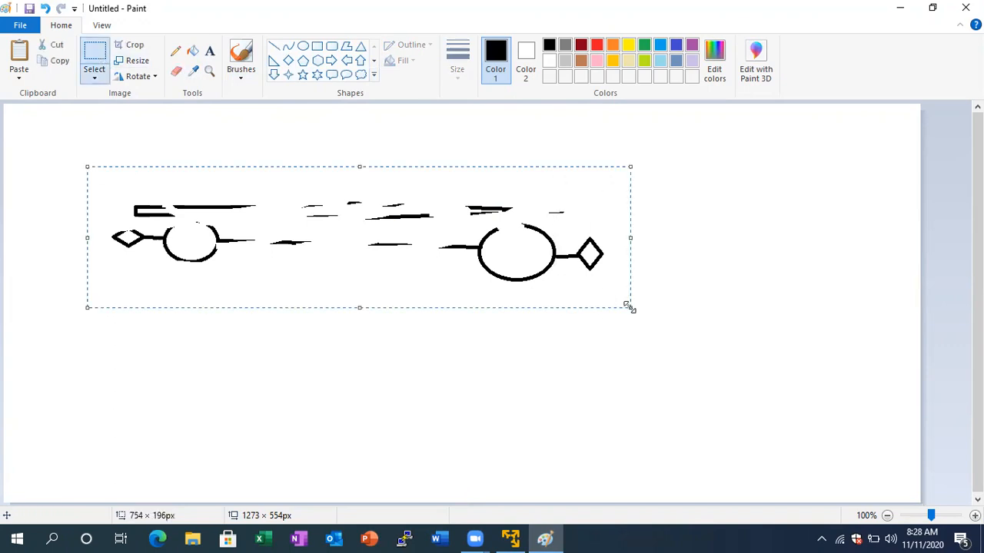
key(Delete)
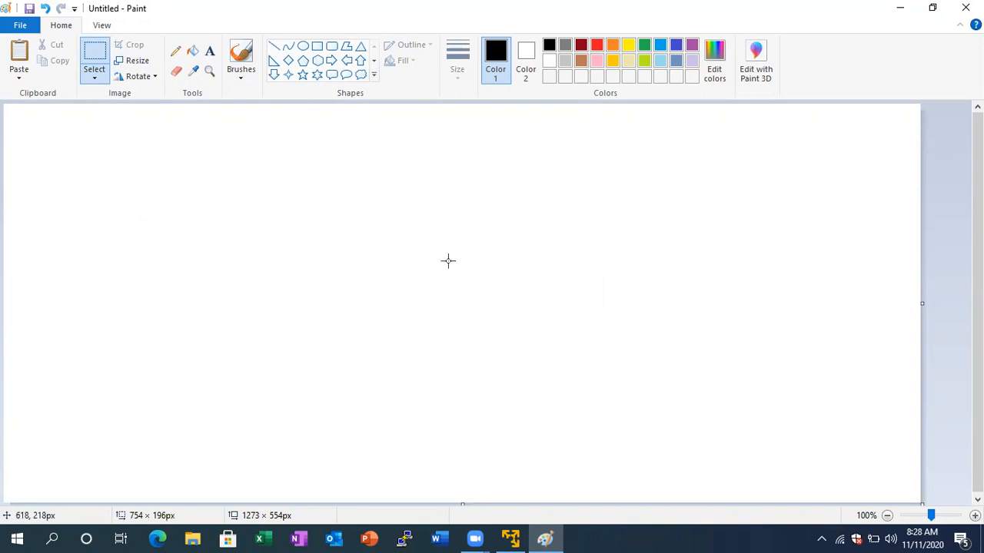
Draw three ellipses in a row across the upper canvas and join neighbouring ones with straight lines
click(302, 47)
drag(171, 160, 218, 191)
drag(371, 169, 444, 202)
drag(588, 167, 646, 207)
click(274, 46)
drag(218, 174, 375, 180)
drag(441, 185, 591, 186)
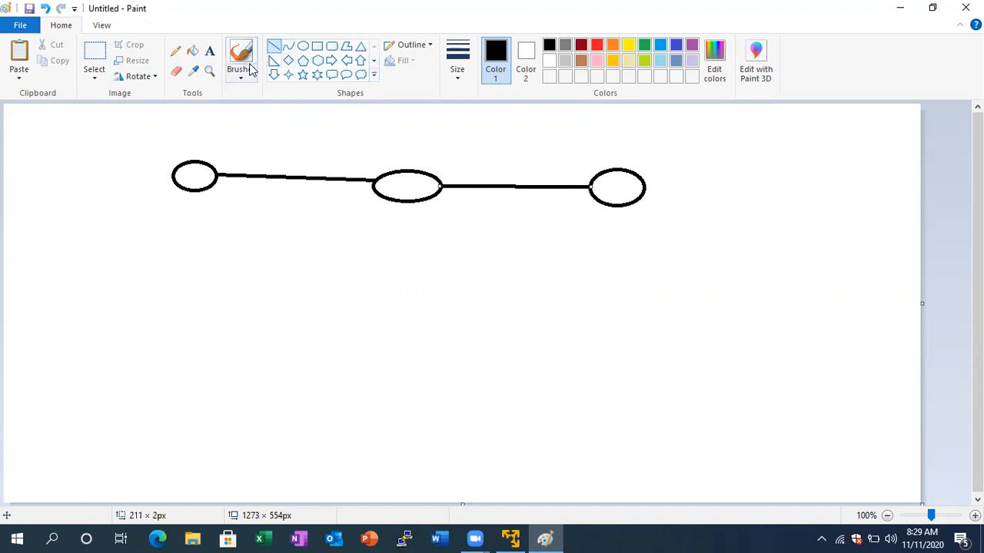
Add the text "IBGP NBR ship" above the middle ellipse
click(209, 52)
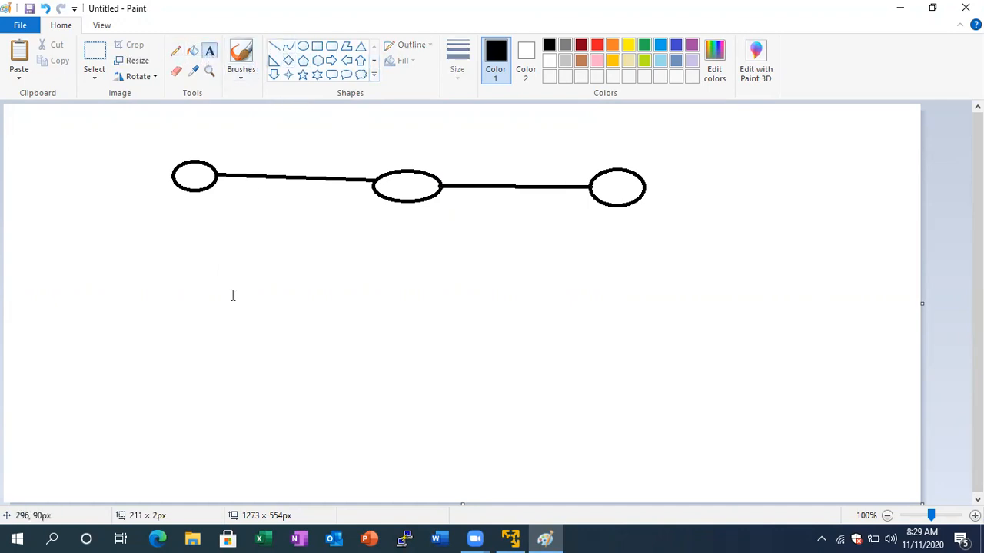
click(355, 117)
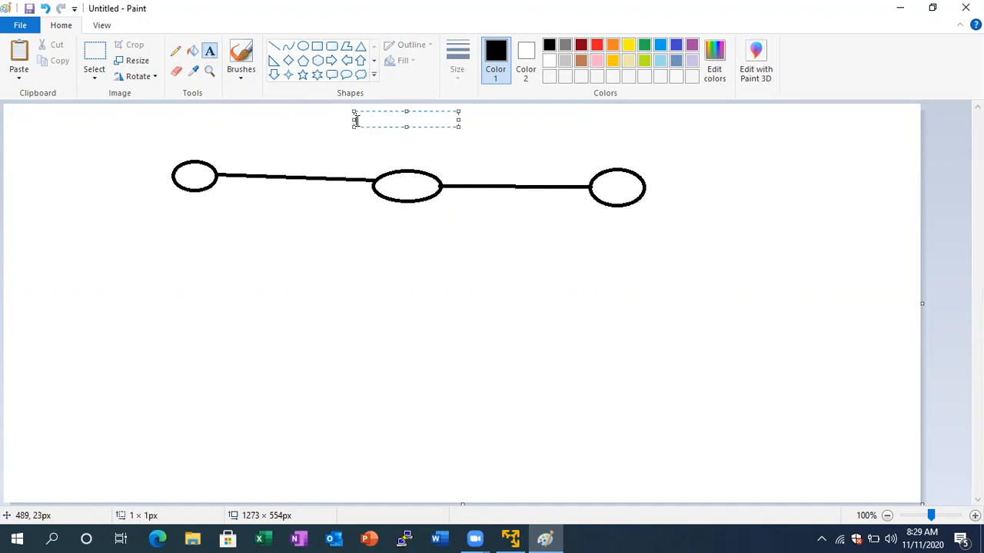
text(IB)
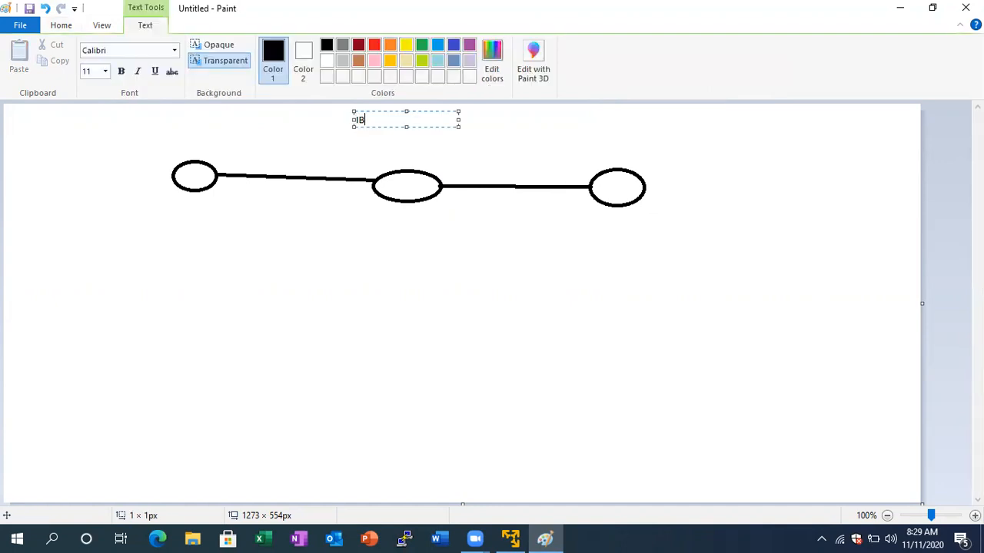
text(GP NBR ship)
click(413, 134)
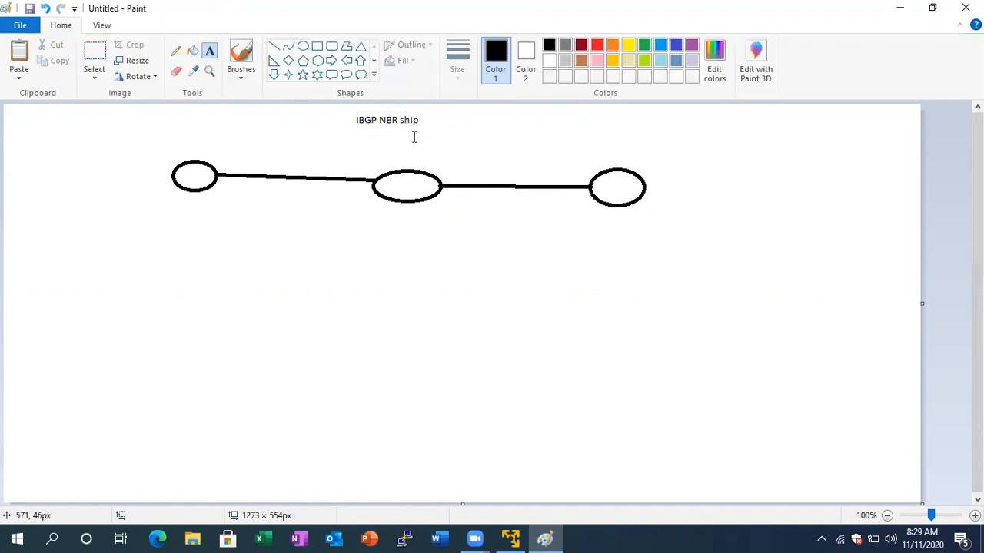
Draw a small diamond, about 23 × 22 px and 30 × 21 px, outside the first and last ellipses
click(289, 59)
drag(137, 153, 156, 170)
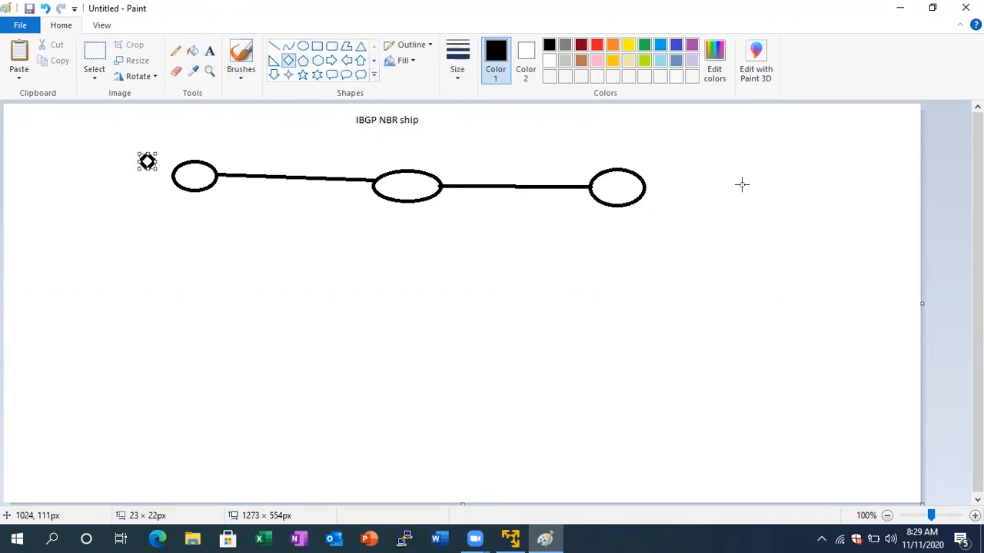
drag(654, 161, 677, 177)
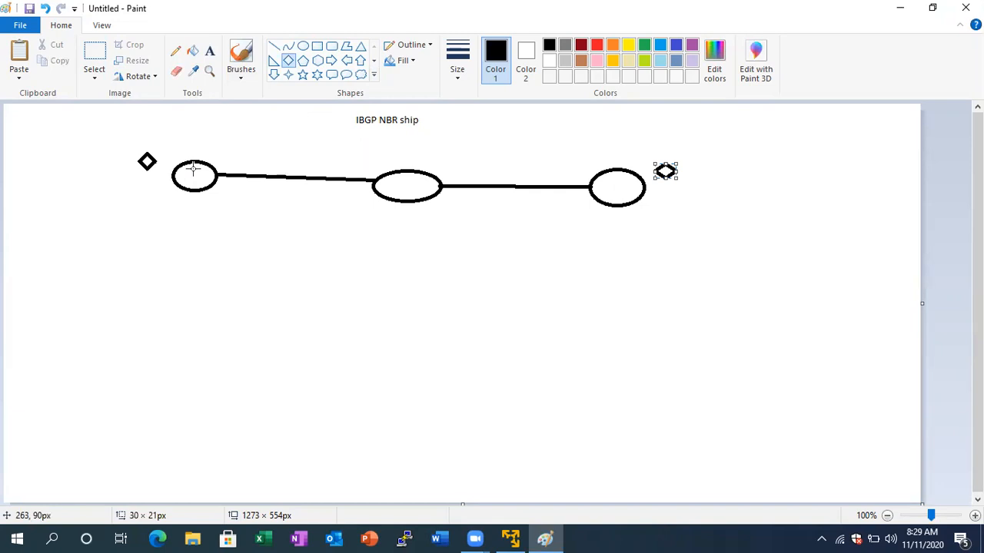
Handwrite the numbers 1, 2 and 3 with the brush inside the three ellipses from left to right
click(240, 55)
drag(193, 167, 194, 181)
mouse_move(393, 178)
mouse_down()
mouse_move(405, 182)
mouse_move(397, 197)
mouse_move(409, 197)
mouse_up()
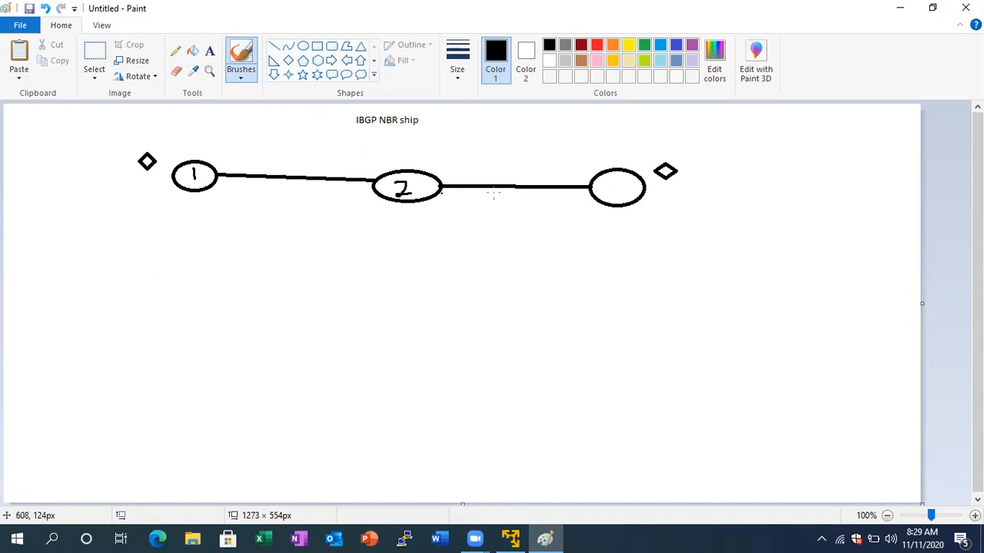
drag(602, 185, 611, 198)
Brush short links from nodes 1 and 3 to their diamonds and handwrite the labels 1 and 3 beside the diamonds
drag(172, 165, 155, 161)
drag(640, 174, 662, 173)
drag(120, 133, 127, 146)
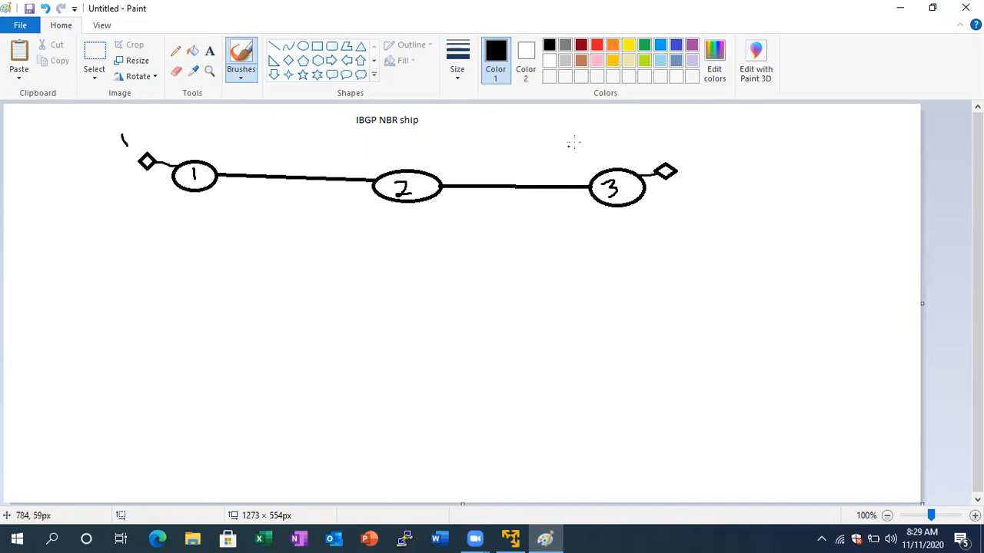
mouse_move(672, 141)
mouse_down()
mouse_move(692, 155)
mouse_move(677, 160)
mouse_up()
Circle node 1's diamond and the label 3 by hand, and brush a check mark below nodes 1 and 3
mouse_move(146, 143)
mouse_down()
mouse_move(126, 157)
mouse_move(142, 175)
mouse_move(159, 143)
mouse_move(146, 139)
mouse_up()
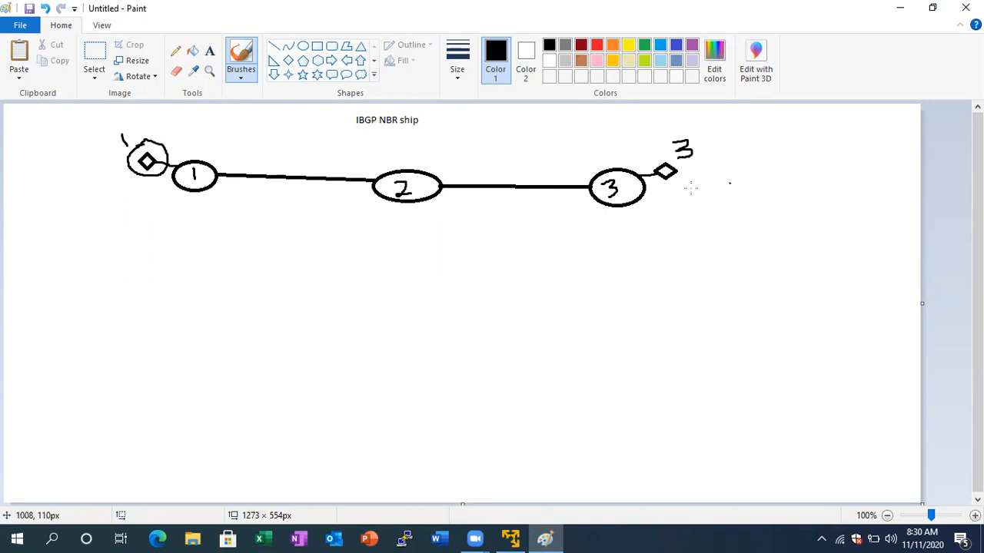
mouse_move(681, 138)
mouse_down()
mouse_move(671, 163)
mouse_move(695, 135)
mouse_move(683, 137)
mouse_up()
drag(168, 207, 192, 190)
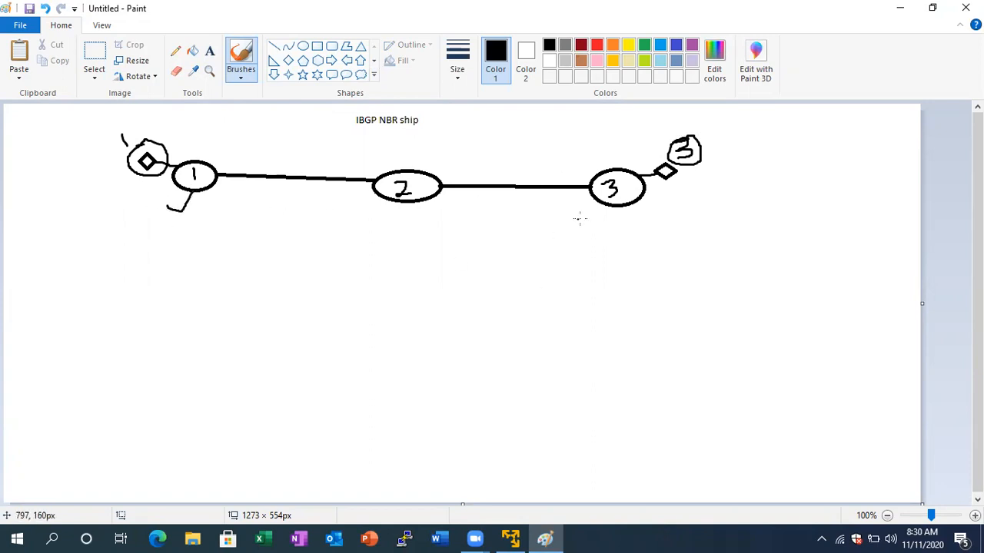
drag(583, 217, 612, 202)
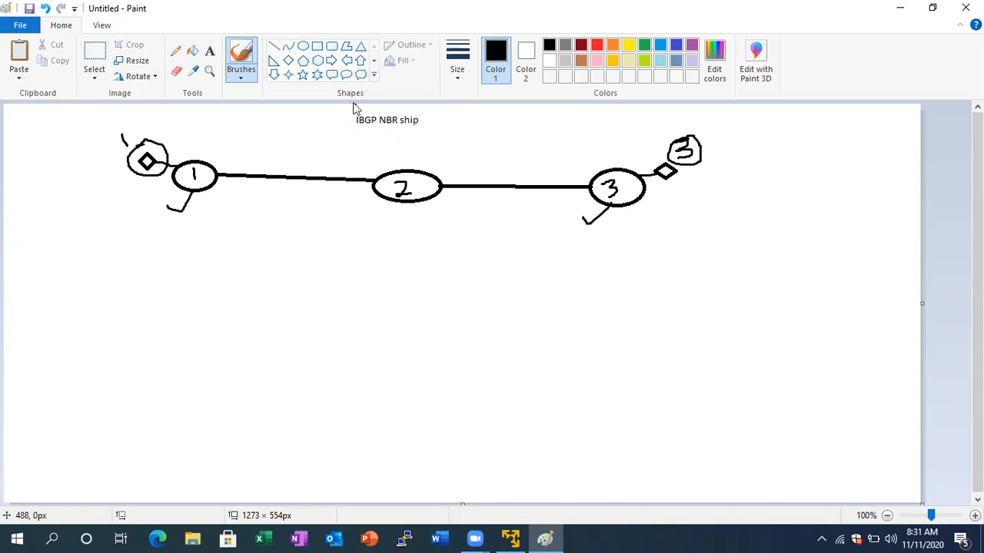
Draw four ellipses in a diamond layout below the first topology: one at each side, one above and one below the centre
click(303, 48)
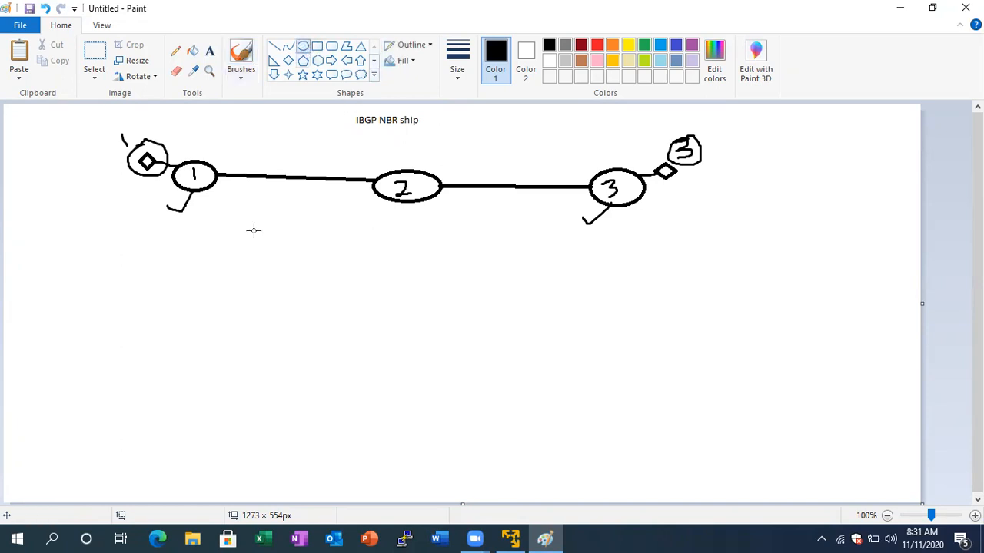
drag(151, 305, 193, 336)
drag(379, 266, 424, 285)
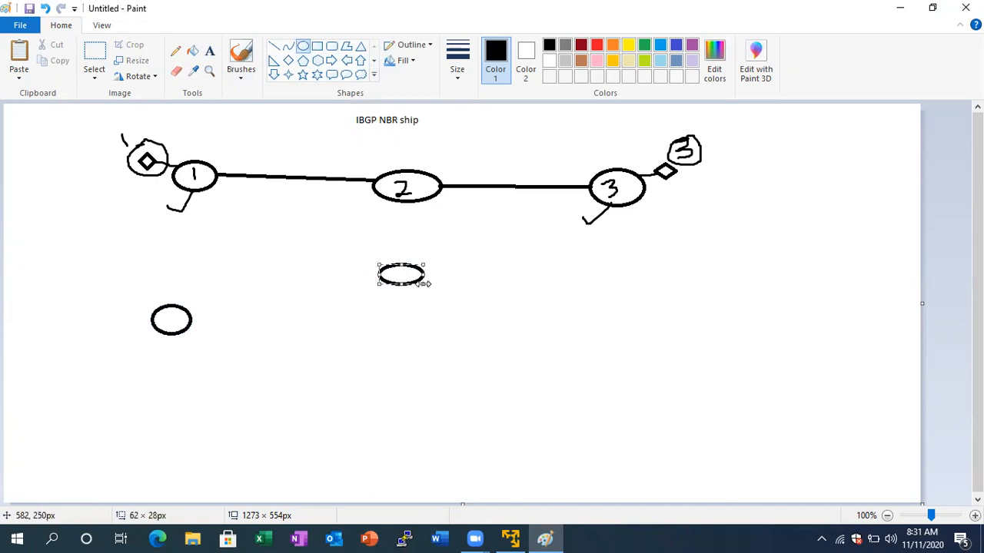
drag(367, 377, 442, 396)
drag(623, 309, 667, 337)
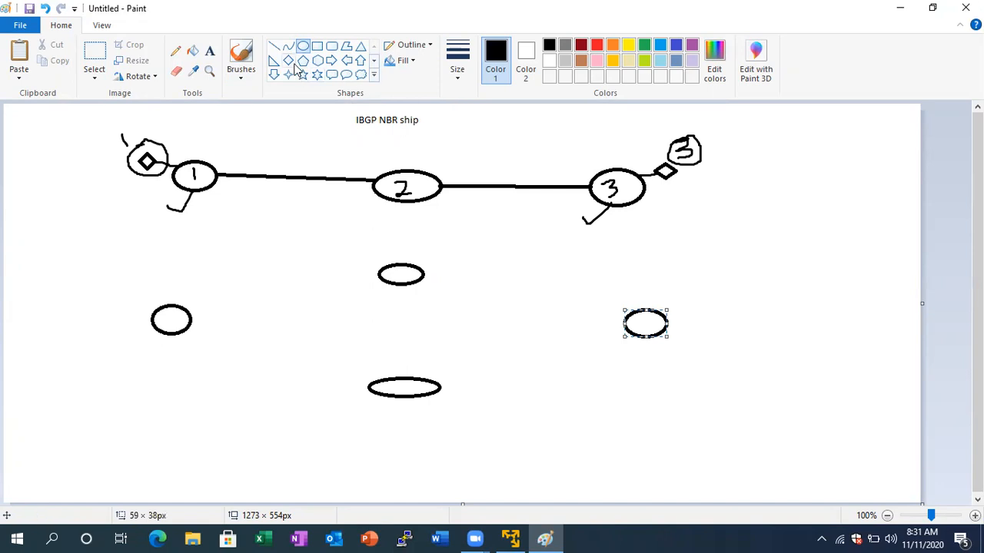
Handwrite 1 in the left ellipse, 2 in the upper, 3 in the lower and 4 in the right one of the second topology
click(241, 58)
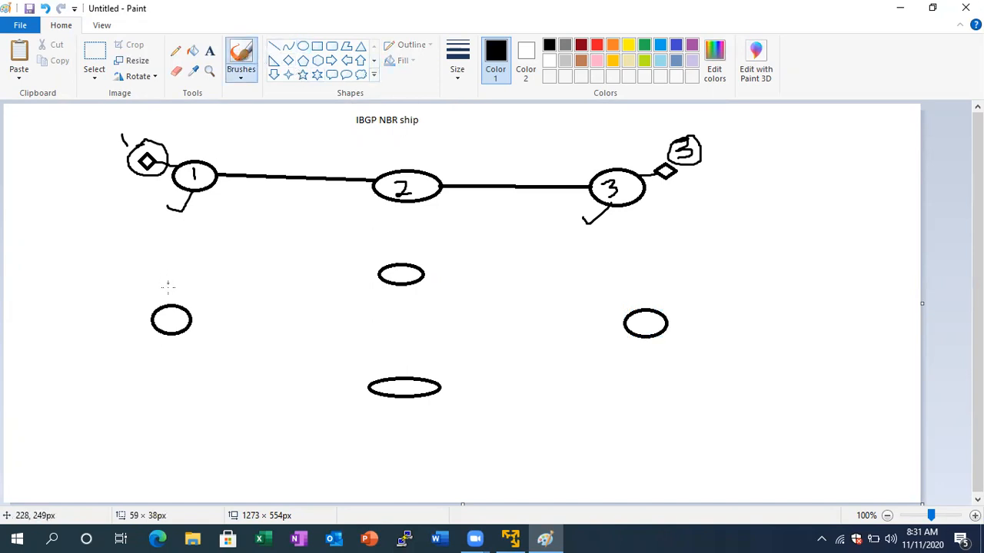
drag(171, 307, 169, 328)
drag(396, 269, 416, 271)
drag(391, 387, 408, 393)
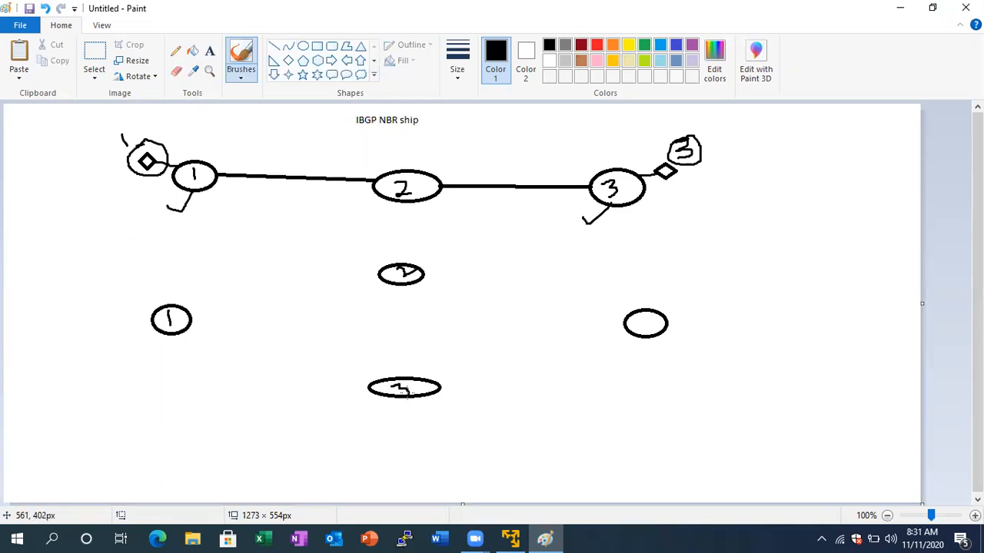
drag(640, 314, 656, 333)
Join nodes 1–2, 2–4, 1–3 and 3–4 of the lower topology with straight lines
click(275, 46)
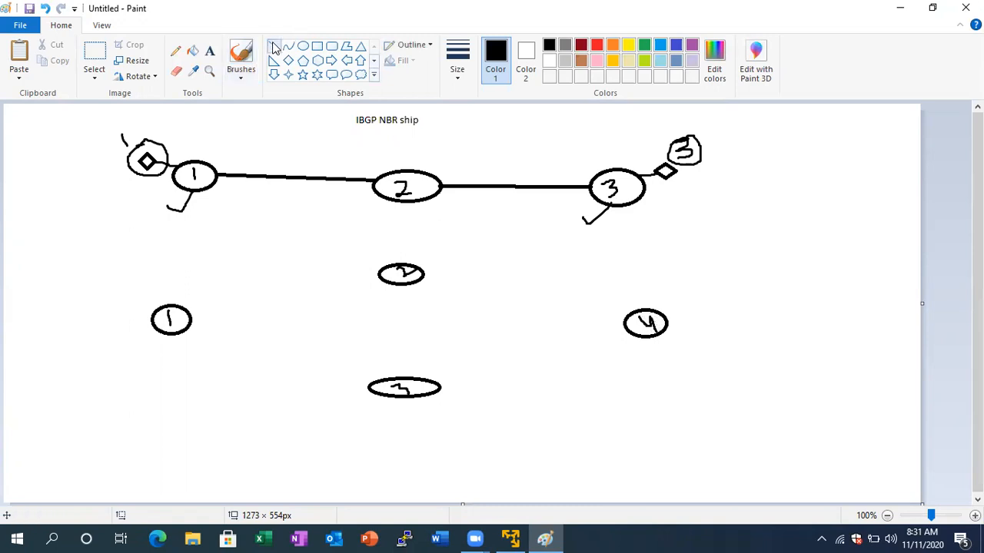
mouse_move(189, 309)
mouse_down()
mouse_move(382, 272)
mouse_move(625, 315)
mouse_up()
drag(188, 328, 375, 389)
drag(438, 388, 630, 325)
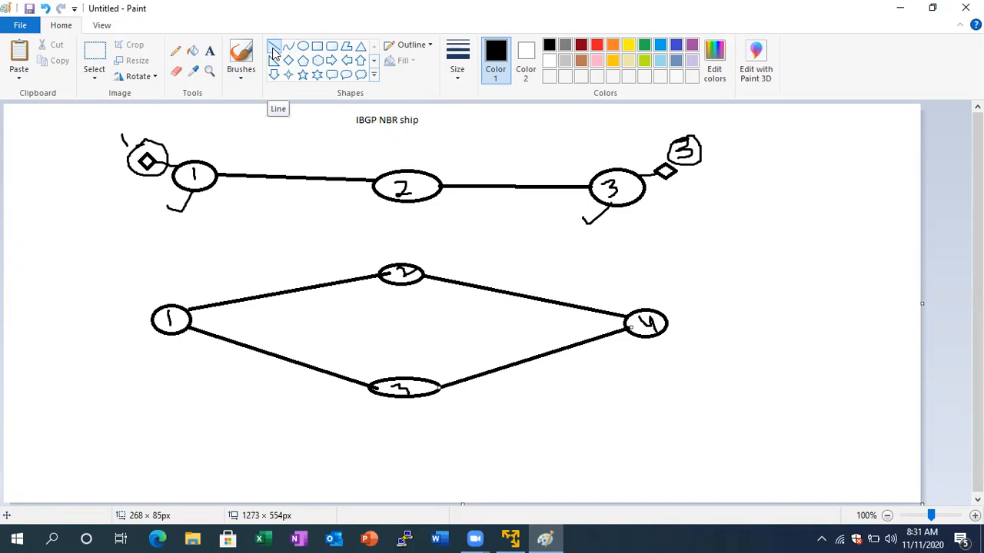
Brush arrowheads near nodes 1 and 4, a curve over node 2 with a check mark, and a curved arrow below from 4 to 1
click(240, 55)
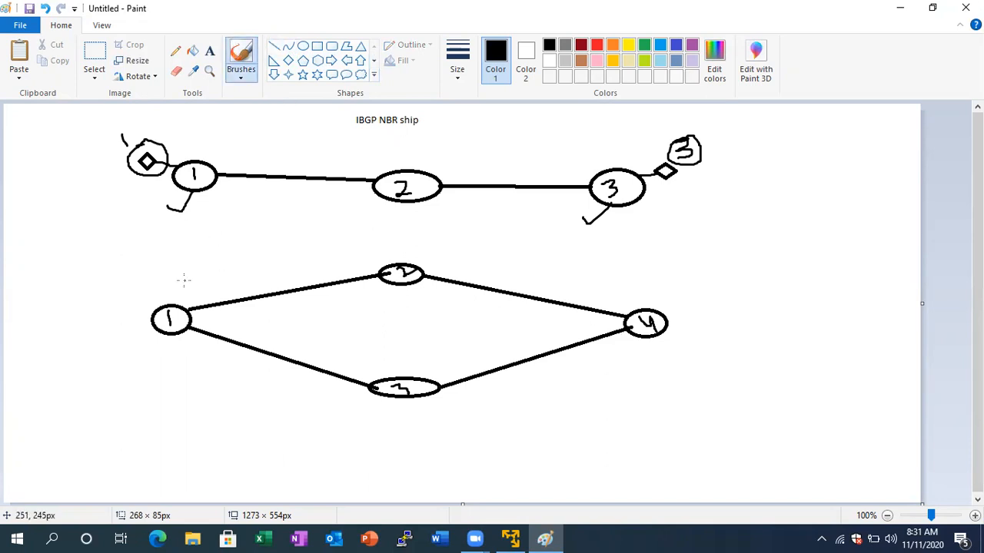
mouse_move(205, 300)
mouse_down()
mouse_move(219, 306)
mouse_move(214, 314)
mouse_up()
mouse_move(615, 304)
mouse_down()
mouse_move(596, 315)
mouse_move(603, 320)
mouse_move(569, 275)
mouse_move(478, 247)
mouse_move(367, 234)
mouse_move(270, 256)
mouse_move(215, 295)
mouse_up()
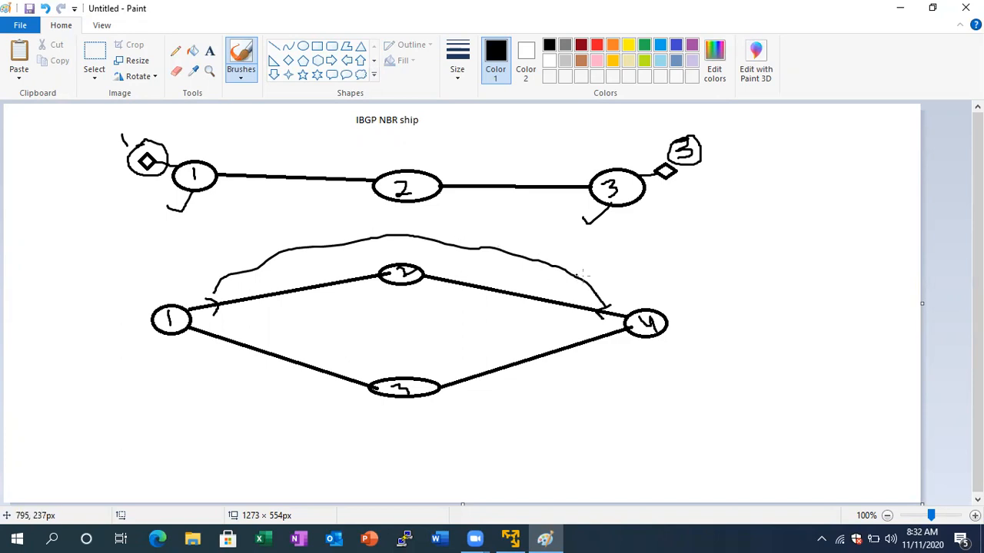
drag(548, 276, 586, 246)
mouse_move(631, 298)
mouse_down()
mouse_move(666, 295)
mouse_move(478, 421)
mouse_move(257, 413)
mouse_move(194, 351)
mouse_move(197, 360)
mouse_move(216, 354)
mouse_up()
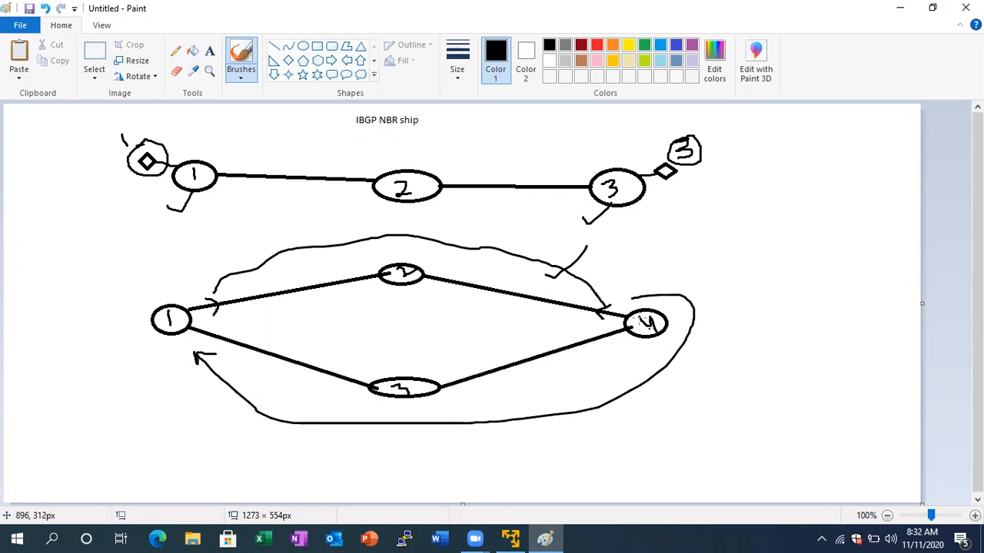
Cross over the arrowheads near nodes 1 and 4 and attach a small hand-drawn circle to each of those nodes
drag(606, 304, 605, 298)
drag(210, 291, 224, 312)
drag(608, 303, 598, 319)
mouse_move(670, 318)
mouse_down()
mouse_move(718, 293)
mouse_move(712, 286)
mouse_move(727, 306)
mouse_move(714, 288)
mouse_up()
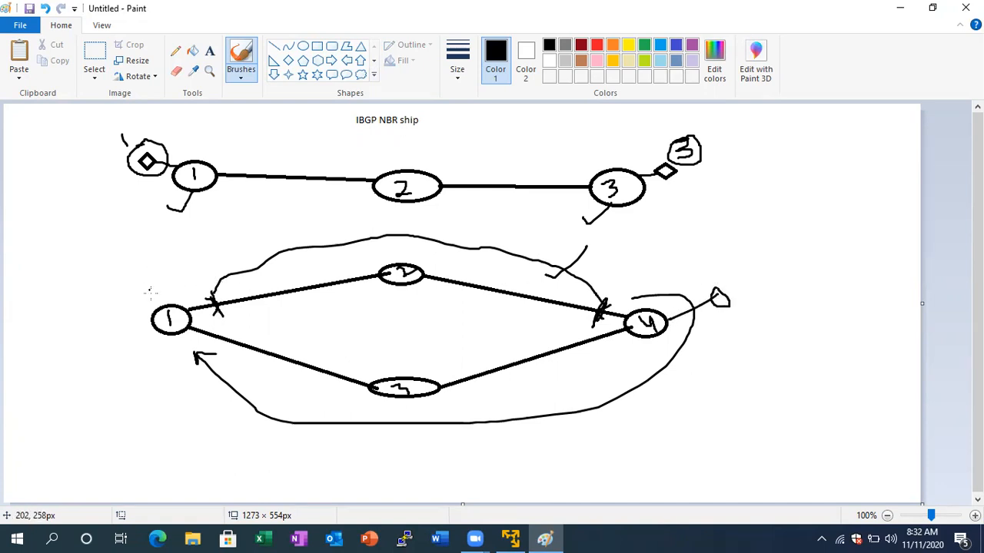
mouse_move(154, 309)
mouse_down()
mouse_move(112, 282)
mouse_move(140, 270)
mouse_move(140, 282)
mouse_up()
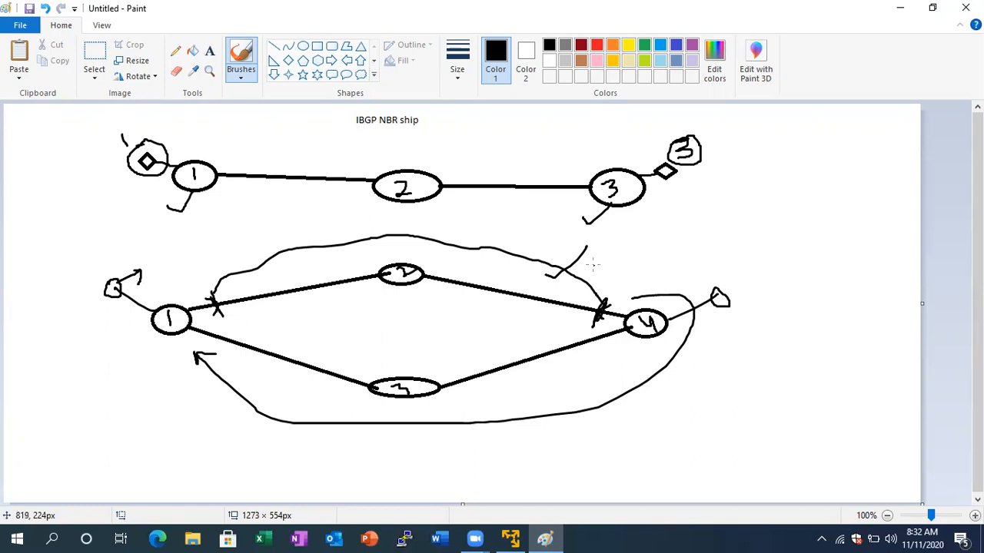
Brush curved paths from node 4's attached circle over and under to node 1, circle node 2, and cross out link 2–4
mouse_move(720, 297)
mouse_down()
mouse_move(699, 280)
mouse_move(699, 267)
mouse_move(707, 268)
mouse_move(590, 229)
mouse_move(353, 205)
mouse_move(196, 255)
mouse_move(183, 270)
mouse_up()
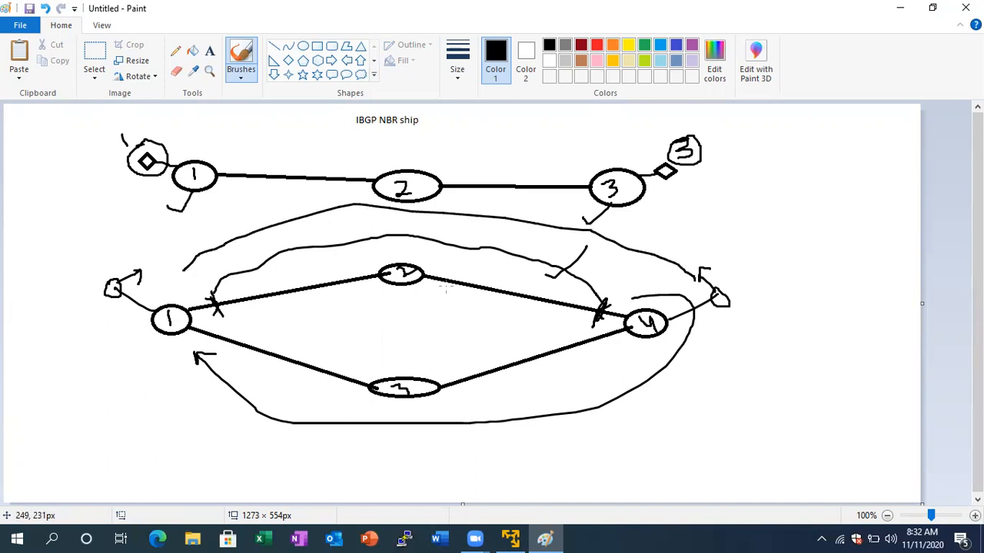
mouse_move(728, 315)
mouse_down()
mouse_move(623, 408)
mouse_move(372, 421)
mouse_move(201, 361)
mouse_move(195, 349)
mouse_up()
mouse_move(398, 254)
mouse_down()
mouse_move(377, 269)
mouse_move(417, 255)
mouse_move(404, 255)
mouse_up()
mouse_move(488, 271)
mouse_down()
mouse_move(504, 306)
mouse_move(481, 306)
mouse_up()
mouse_move(668, 316)
mouse_down()
mouse_move(732, 292)
mouse_move(500, 440)
mouse_move(340, 445)
mouse_move(190, 355)
mouse_move(193, 378)
mouse_up()
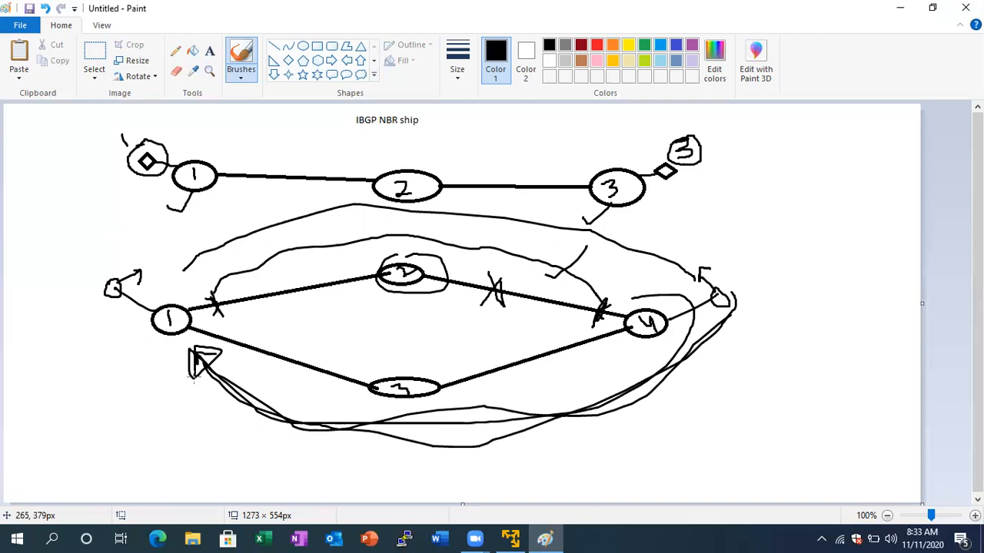
Erase both topologies with the title and close the drawing without saving it
click(97, 62)
drag(87, 110, 757, 451)
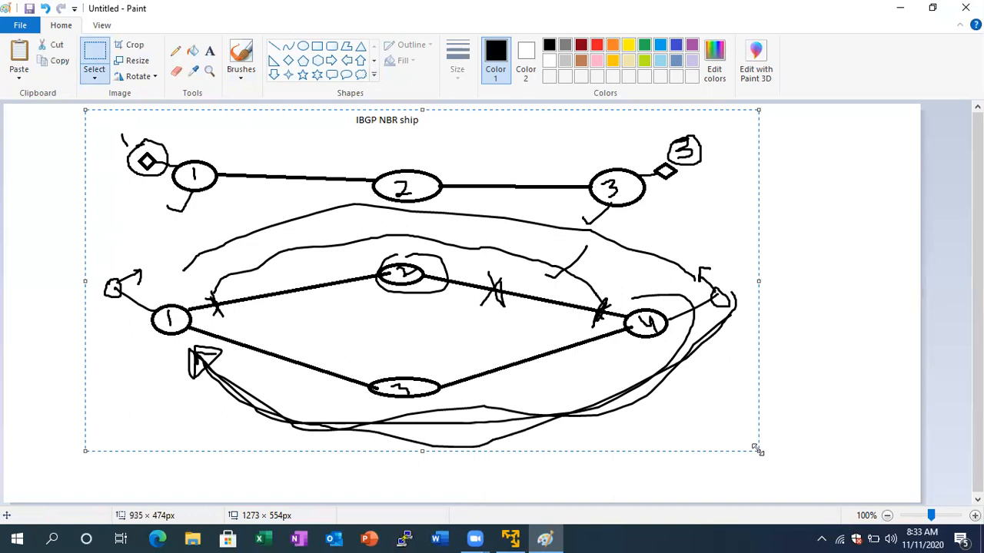
key(Delete)
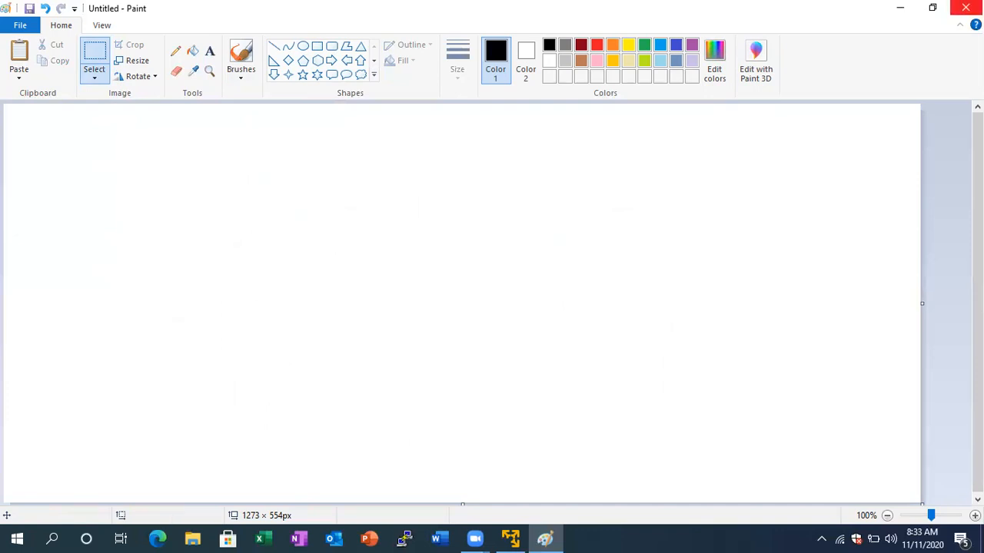
click(965, 8)
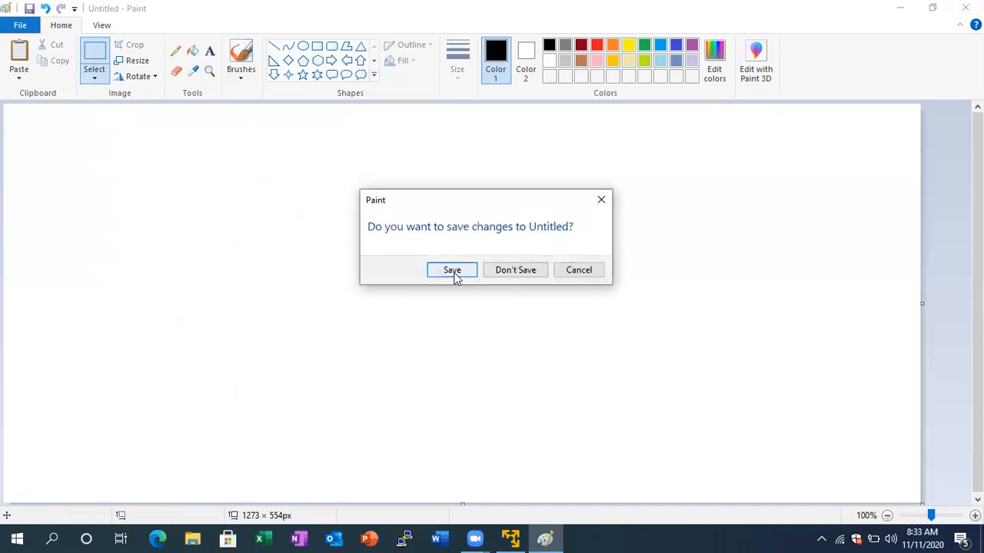
click(509, 274)
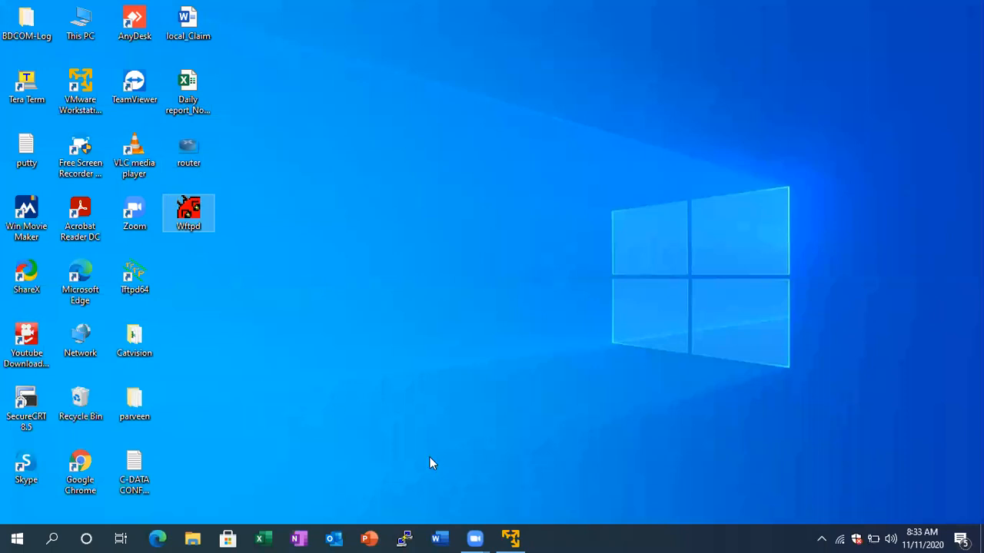
Look up the PNETLab address in VMware Workstation Player and open 192.168.11.128 in Google Chrome
click(511, 538)
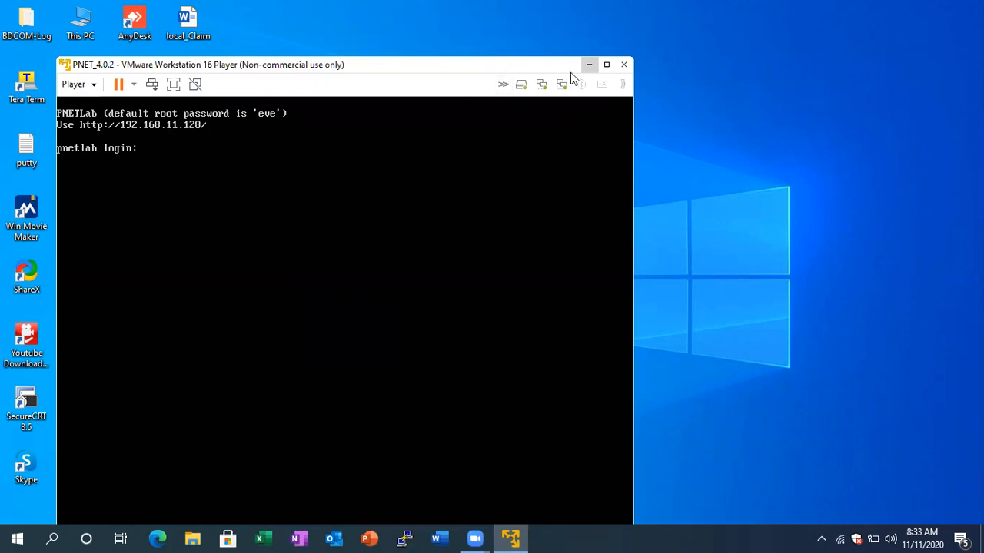
click(590, 67)
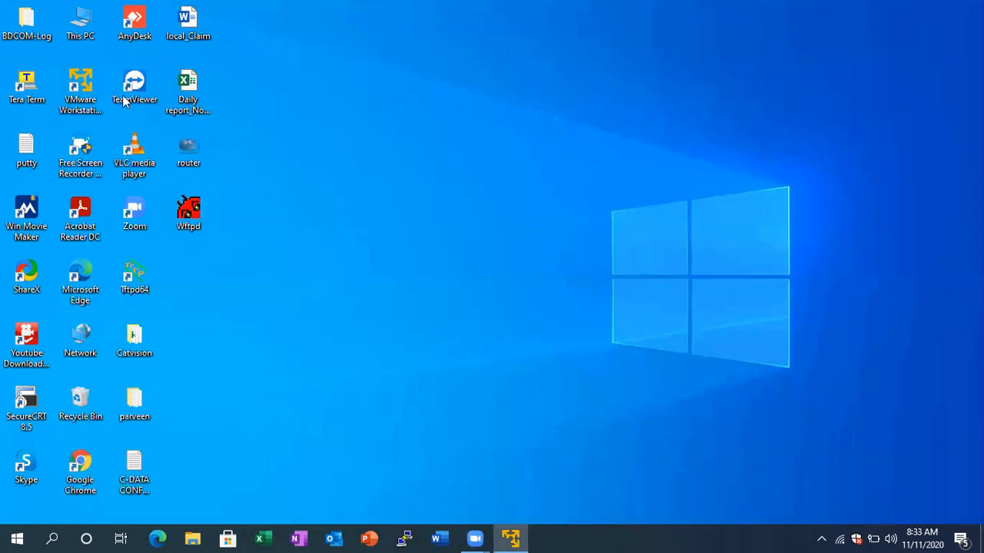
click(84, 459)
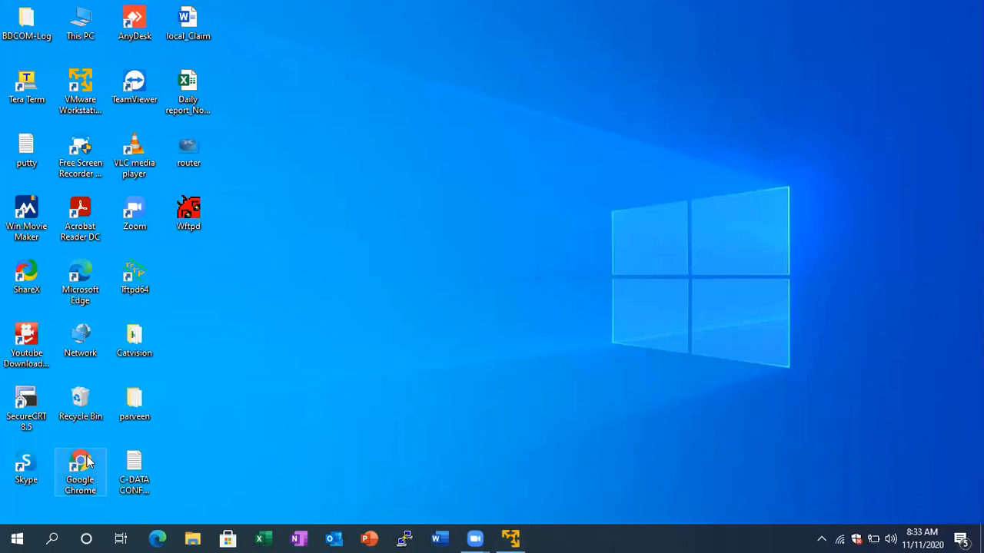
double_click(84, 461)
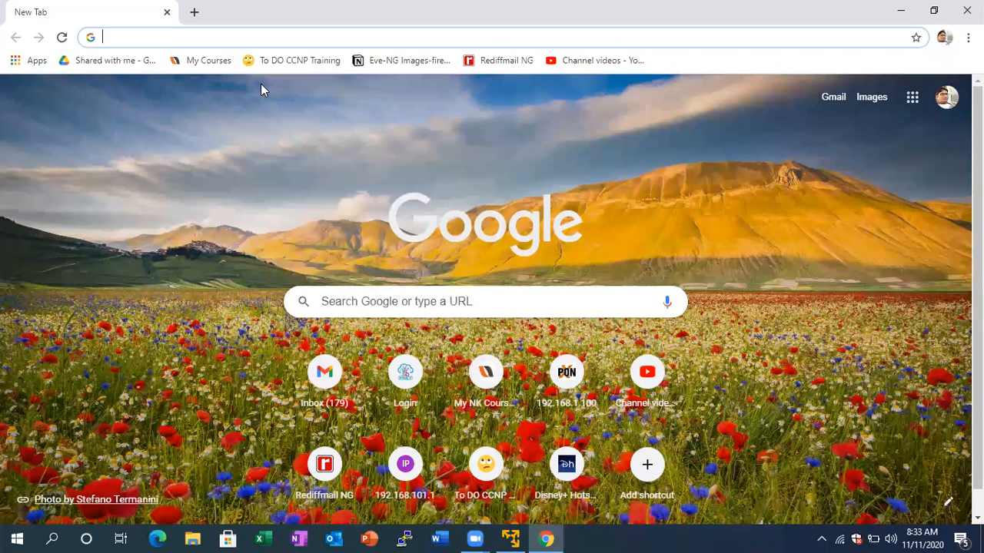
text(192.168.11.128)
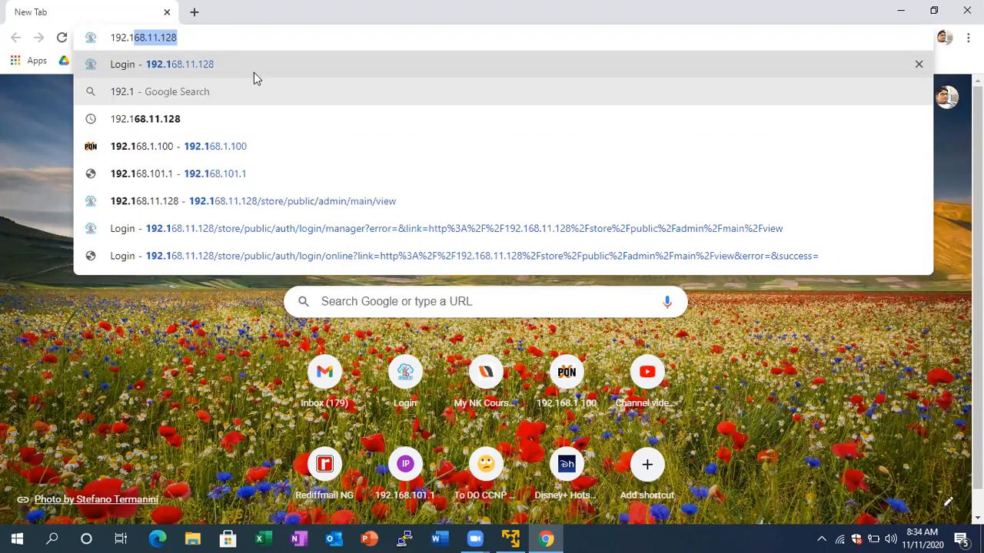
click(237, 64)
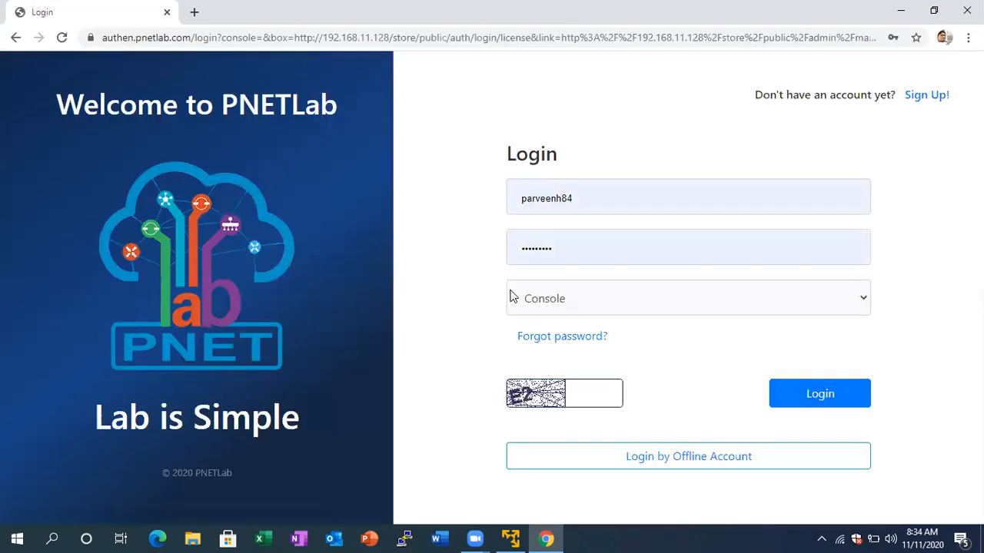
Enter the captcha code and log in to PNETLab with the prefilled account in Console mode
click(587, 396)
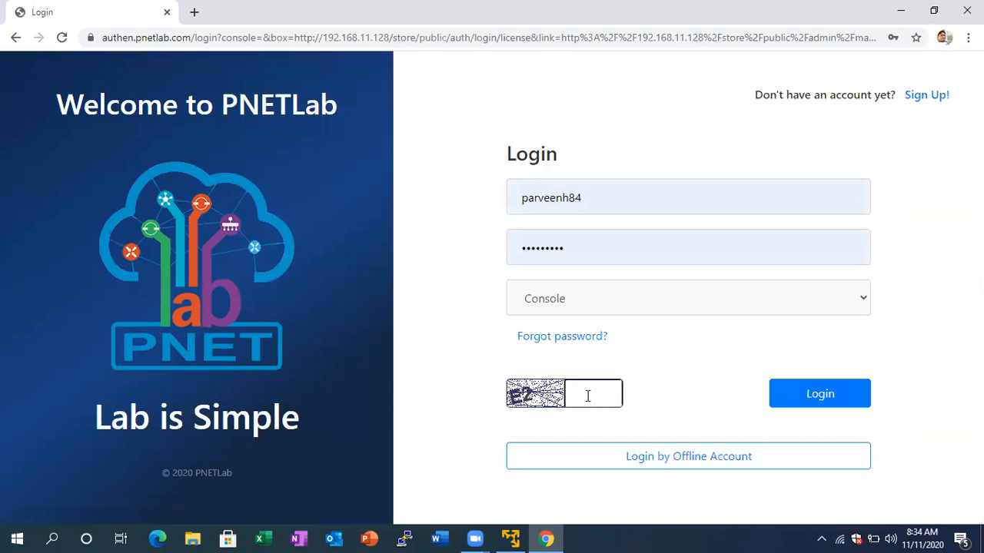
text(E@)
key(BackSpace)
text(2)
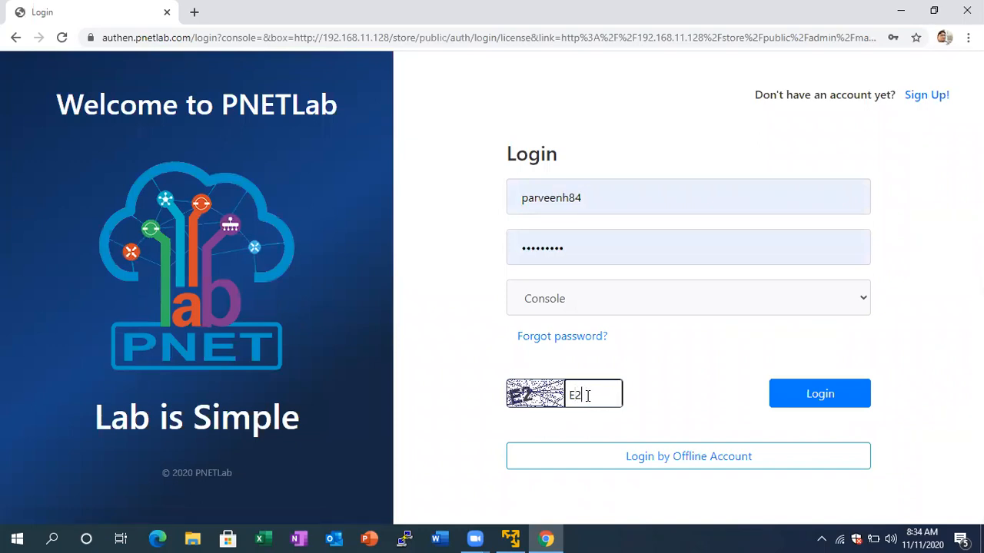
click(813, 394)
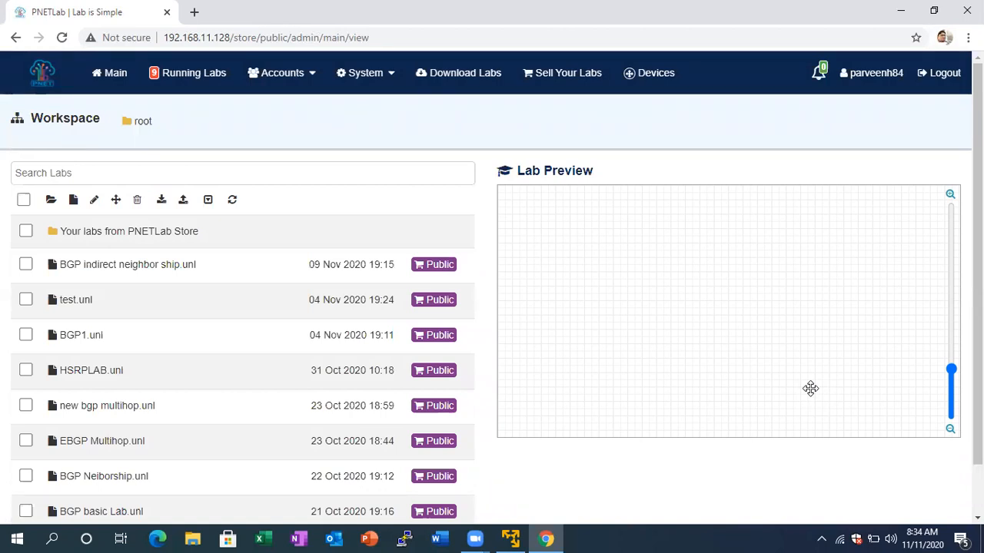
Start a new lab in the root workspace and name it BGP NBR ship Using Loopback
click(71, 199)
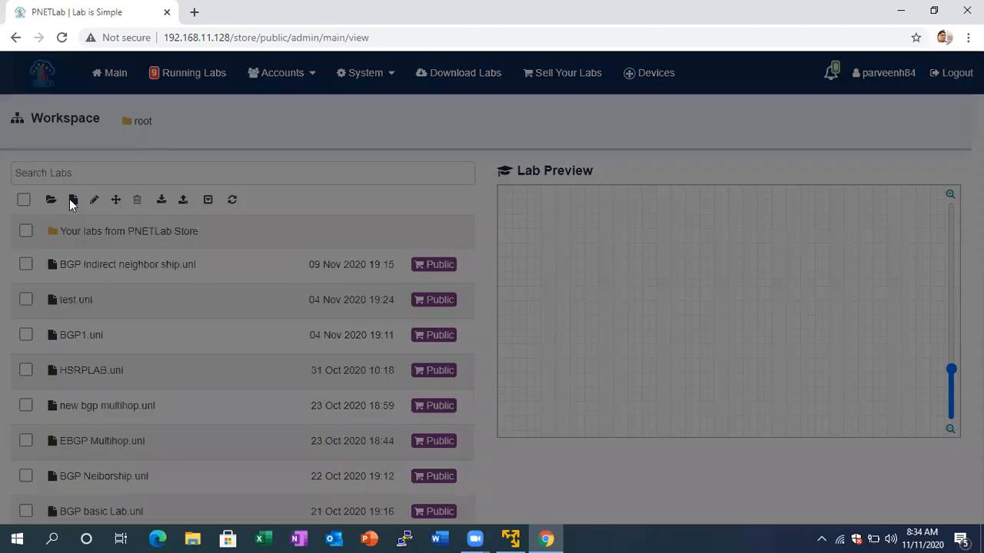
click(255, 150)
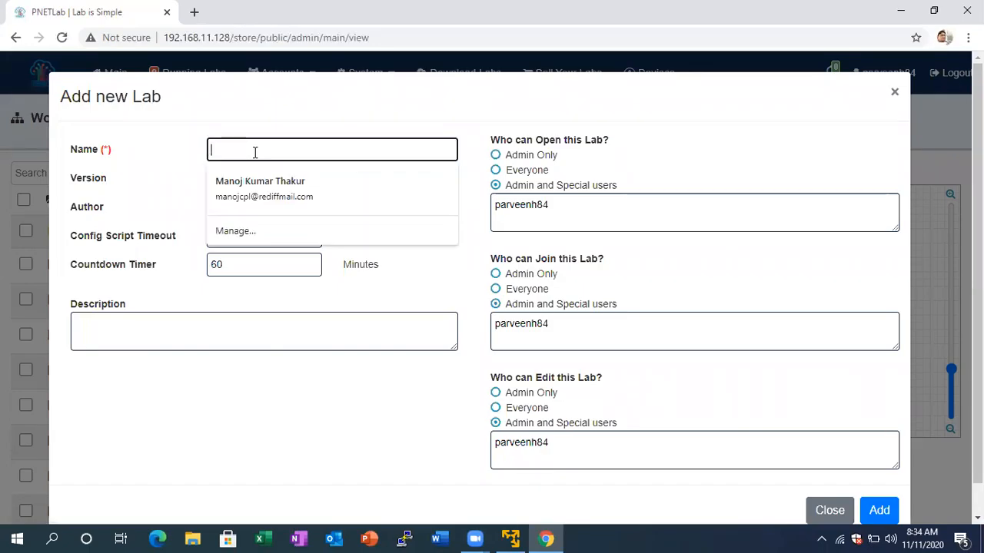
text(BG)
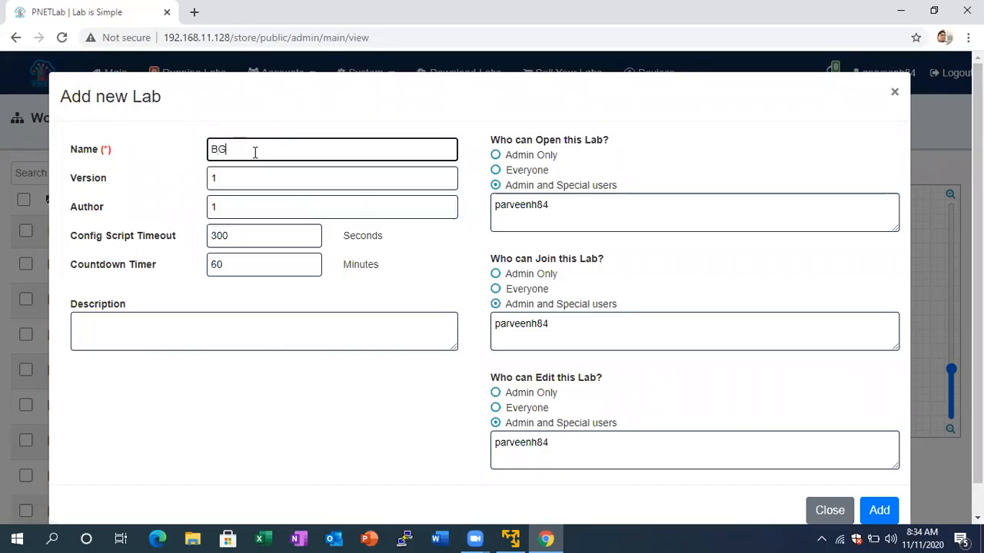
text(P NBR ship Using L)
text(oopback)
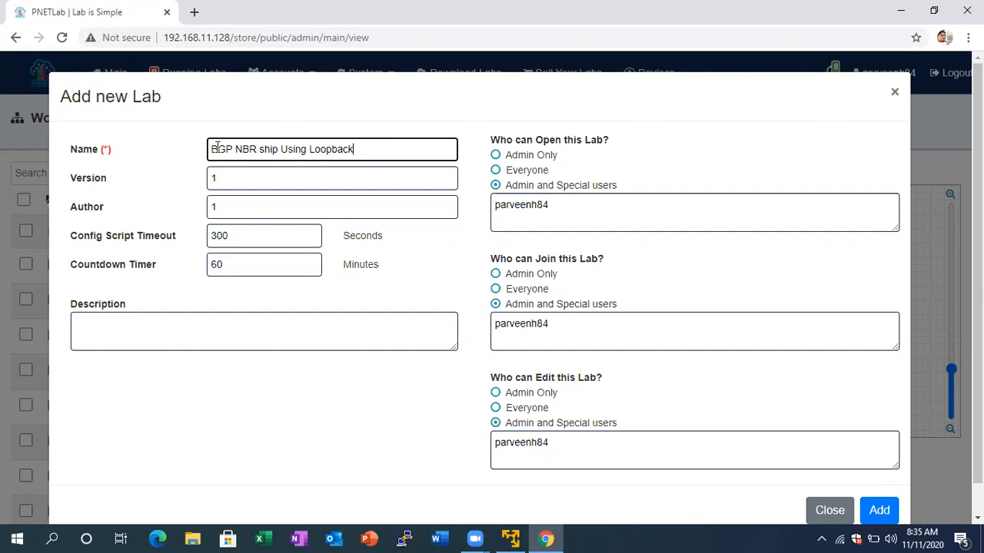
Insert (IBGP and EBGP) after BGP in the lab name and add the lab
click(233, 148)
text(())
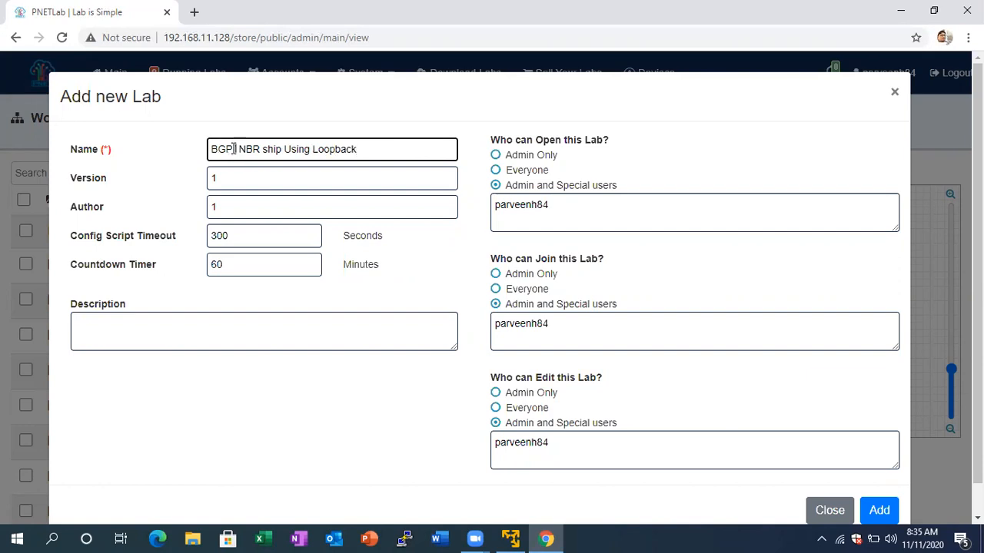
text(IBGP )
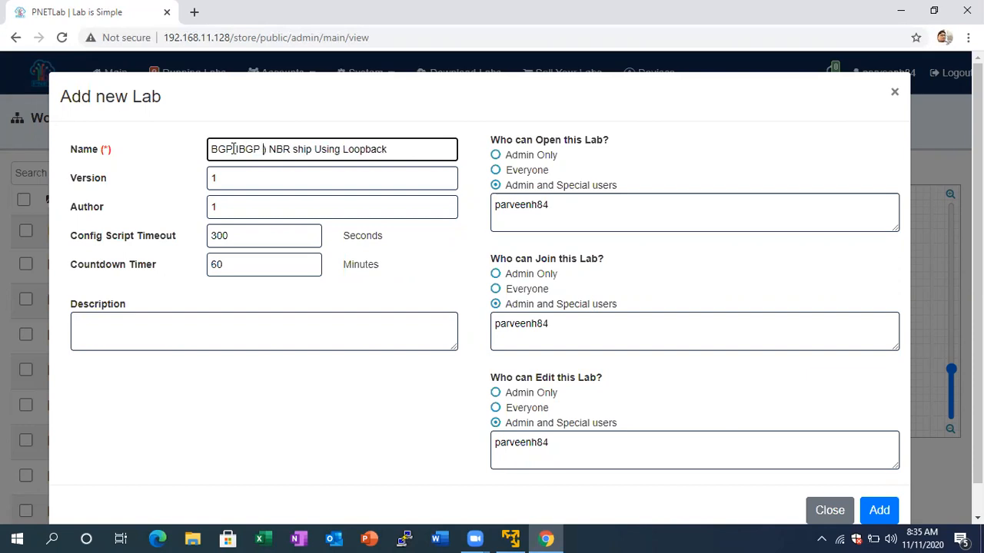
text(and E)
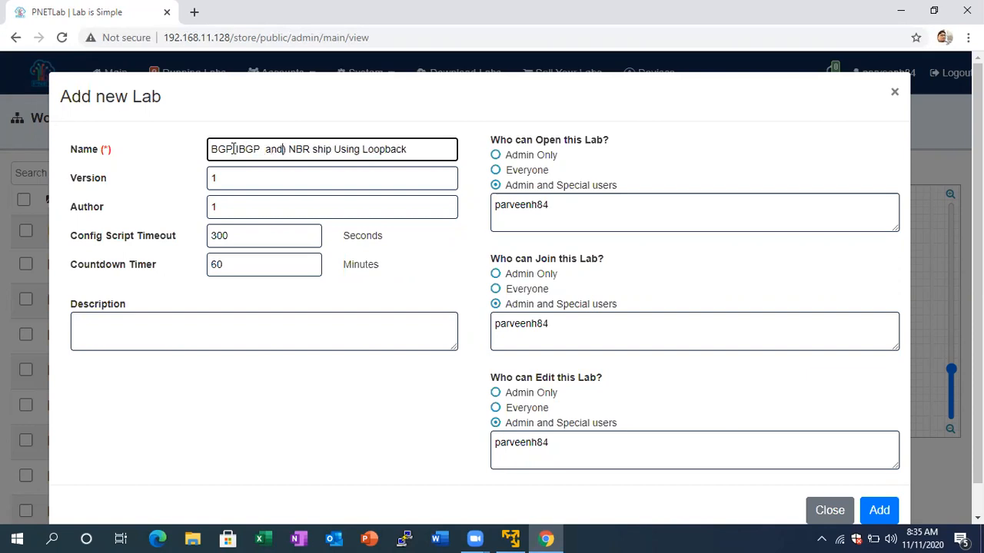
text(BGP)
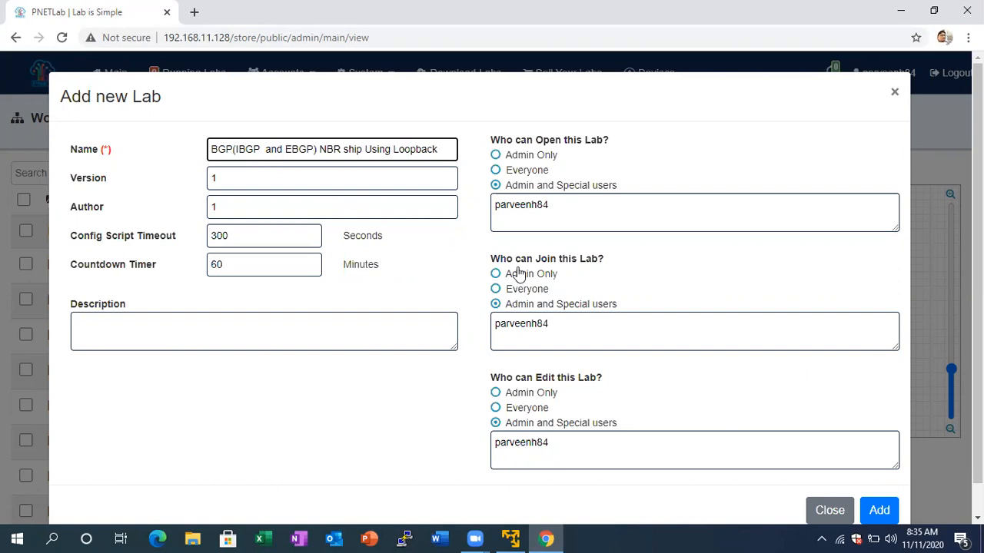
click(267, 150)
key(BackSpace)
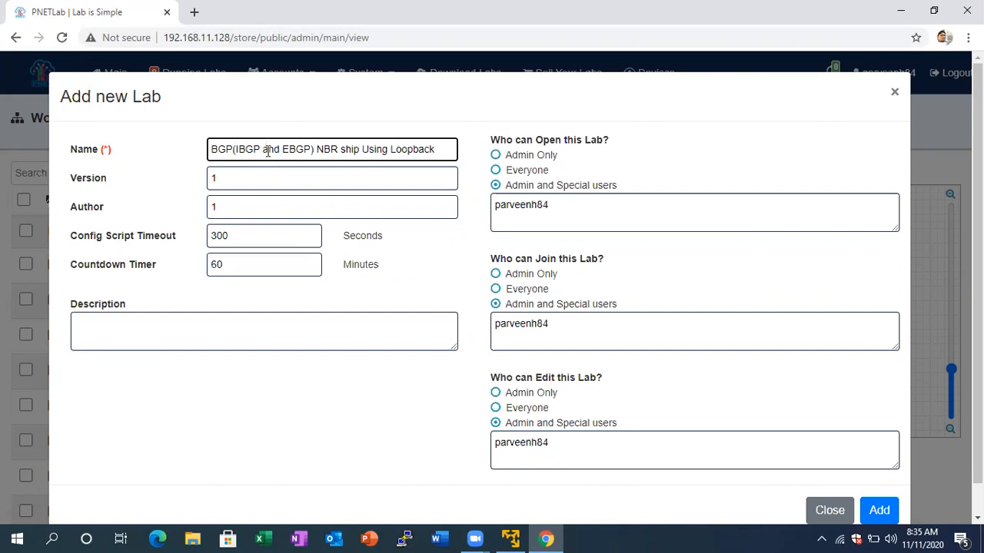
click(879, 512)
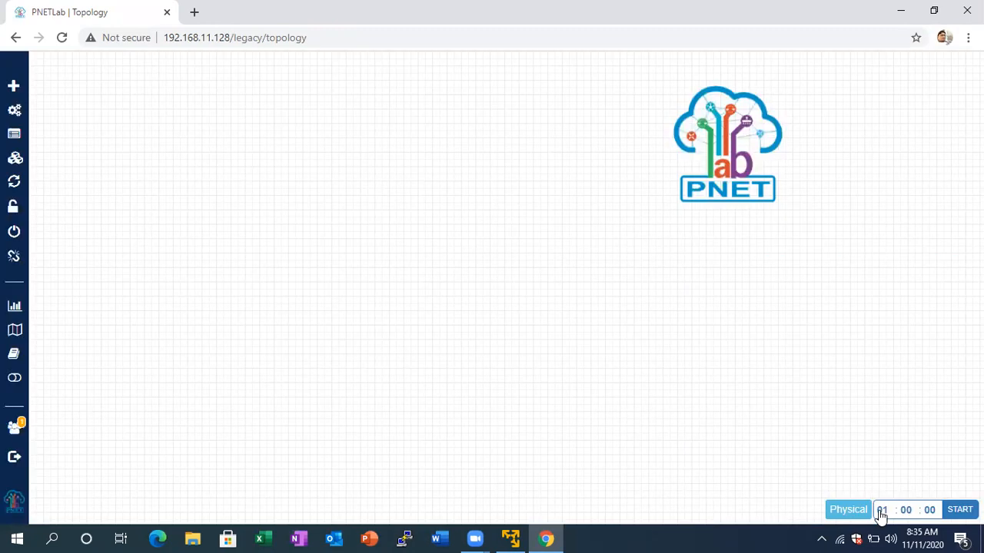
Delete the PNET logo picture from the topology canvas
right_click(720, 119)
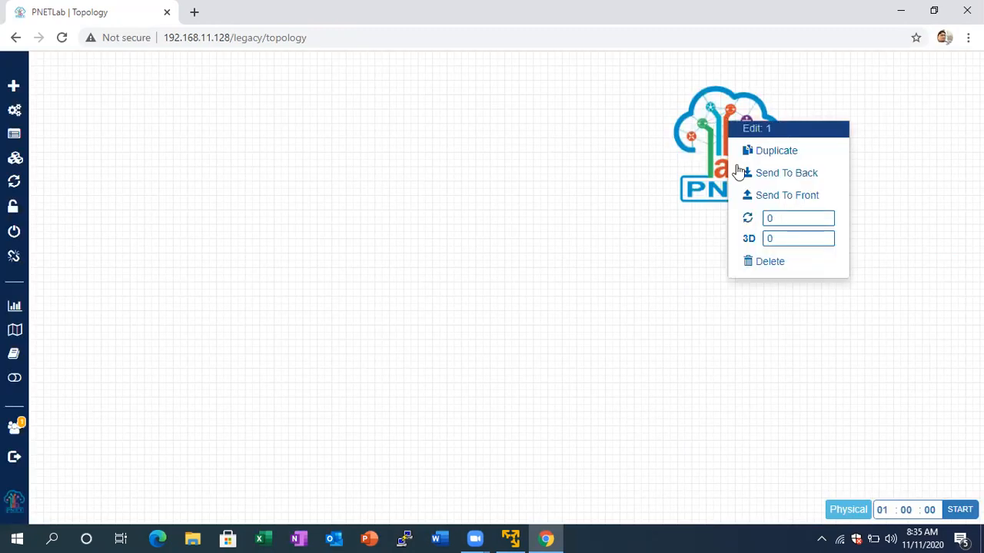
click(764, 273)
click(464, 154)
Set up a new node from the Cisco IOS 3725 (Dynamips) template with 3 nodes and the name prefix Router
right_click(176, 166)
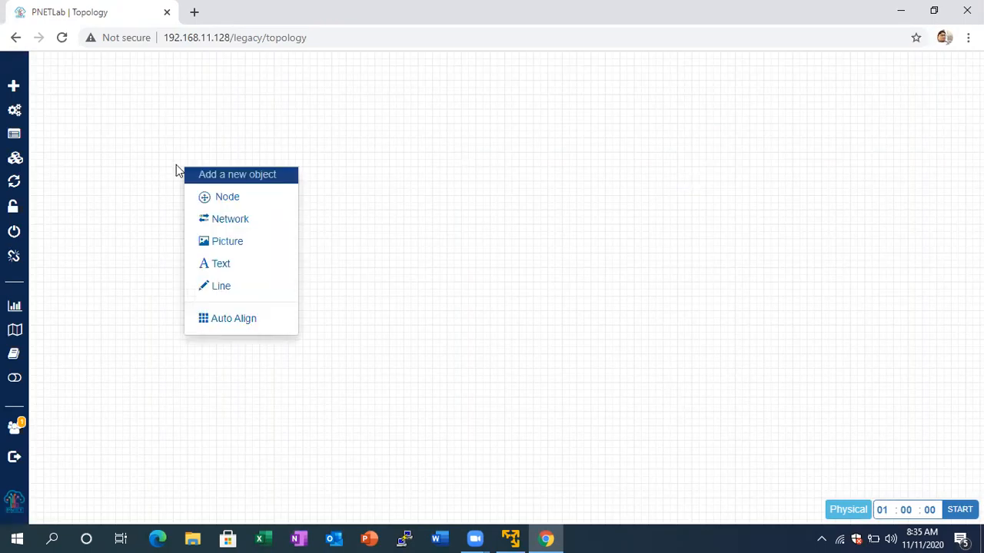
click(223, 197)
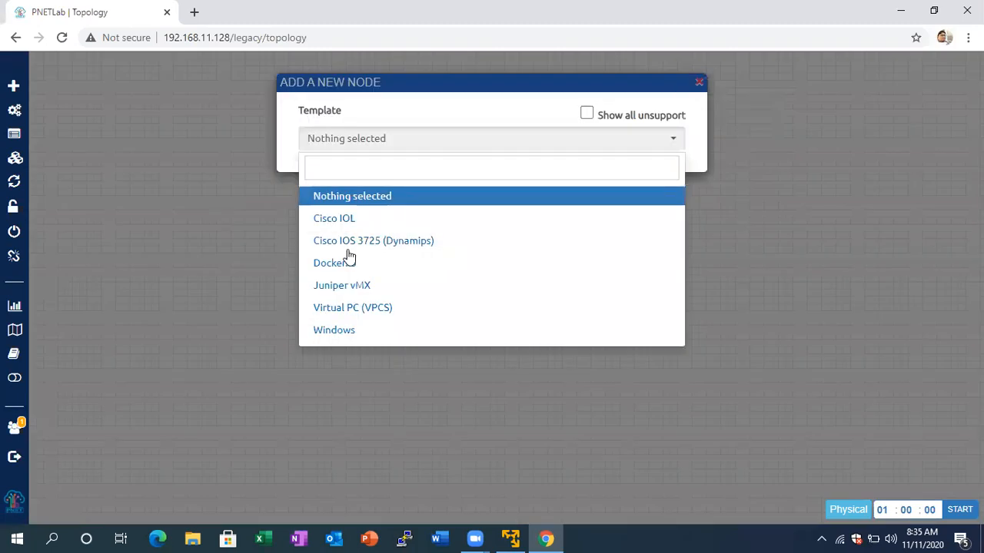
click(354, 244)
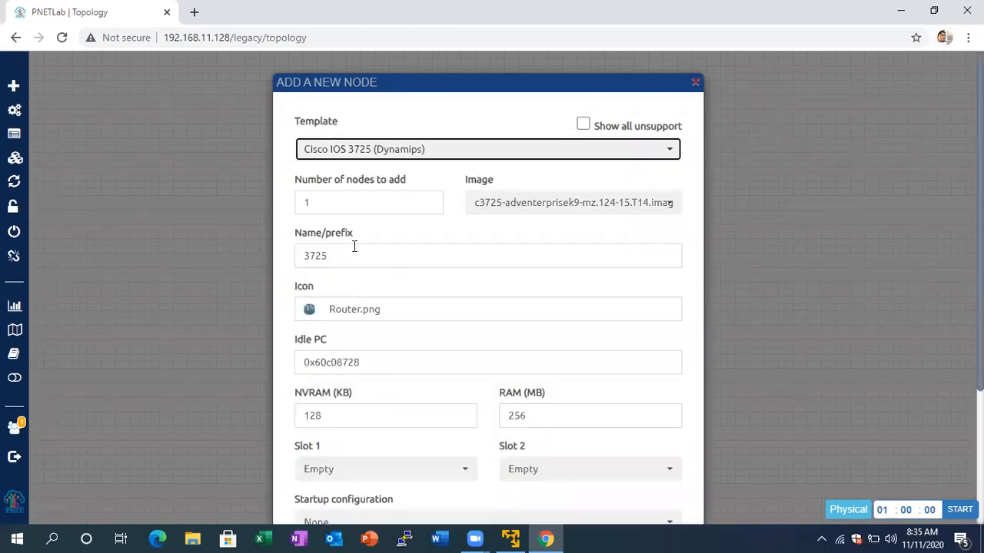
drag(374, 196, 280, 213)
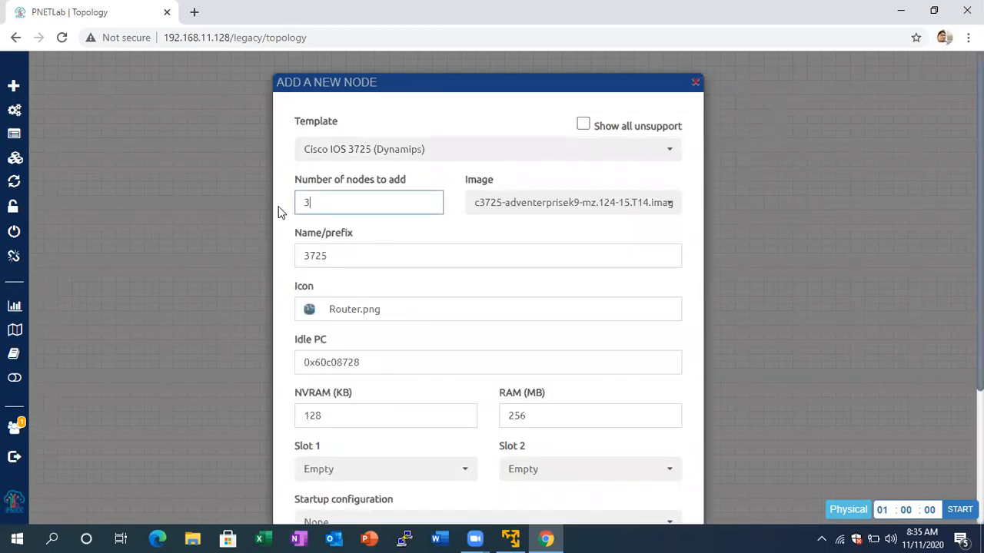
drag(360, 253, 212, 274)
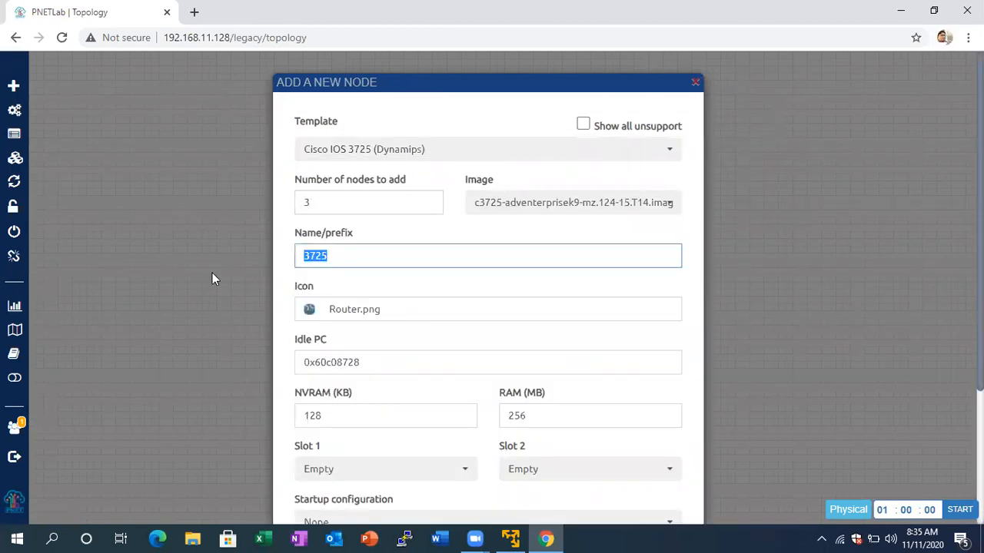
text(r)
click(304, 286)
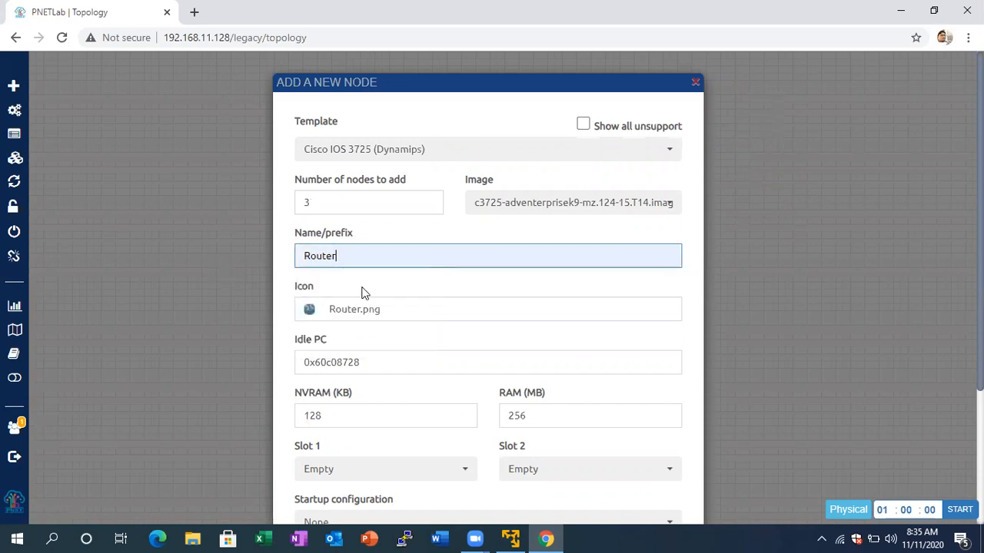
Try to change the new node's icon to ASR Red.png
click(310, 309)
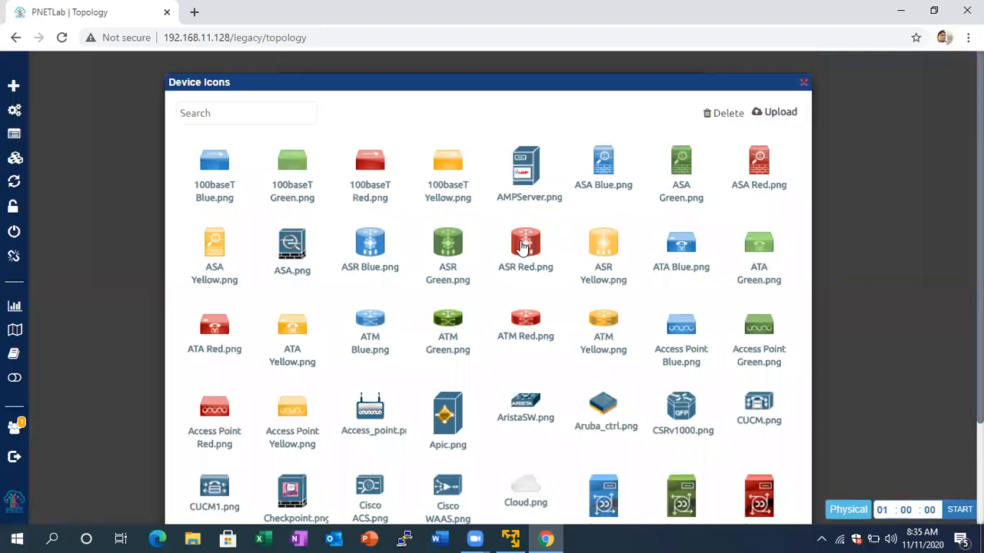
click(522, 246)
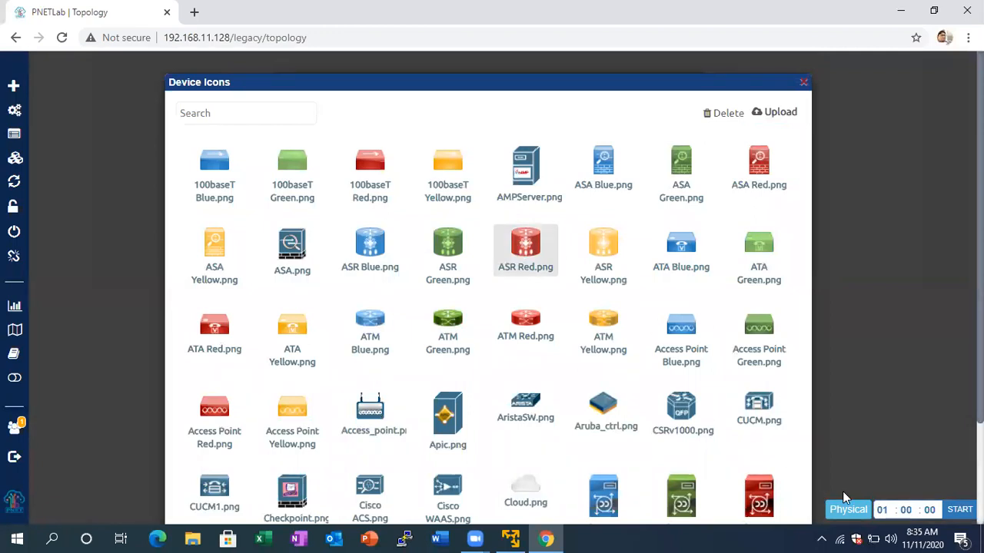
scroll(718, 495, down, 2)
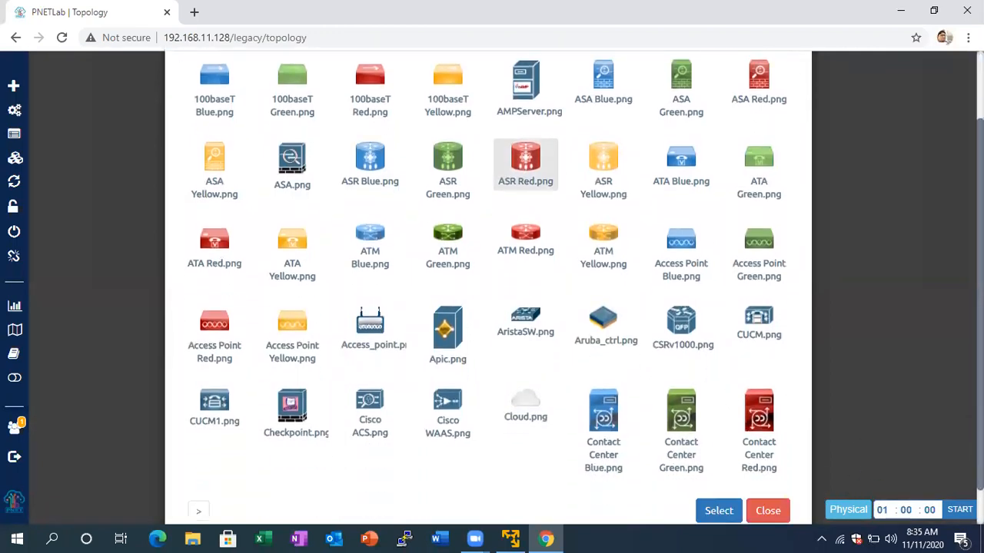
click(715, 470)
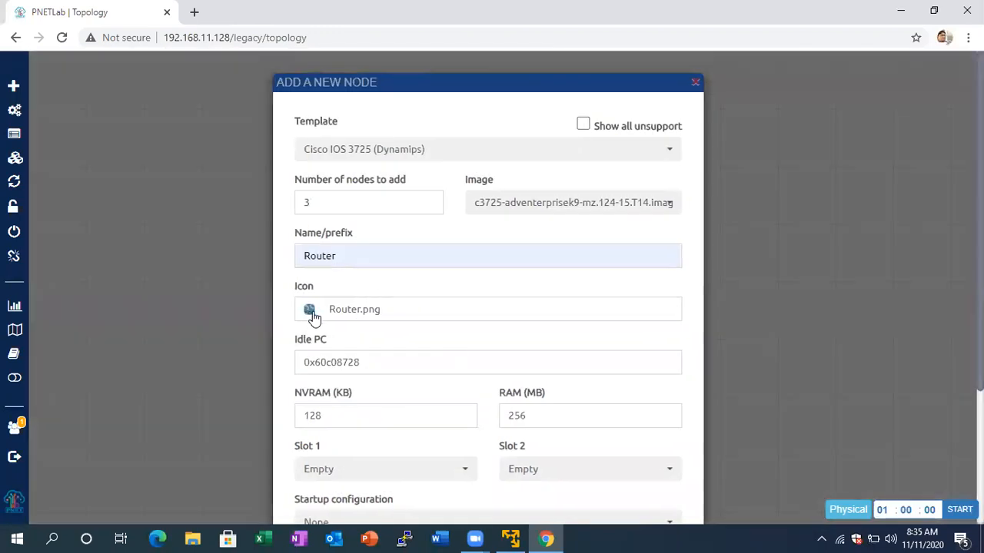
click(313, 317)
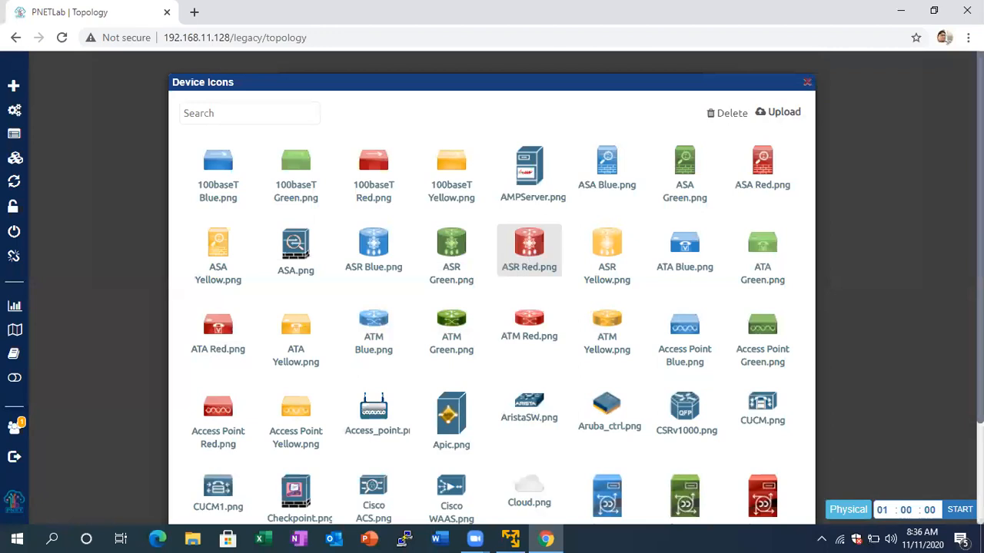
scroll(718, 521, down, 3)
click(719, 515)
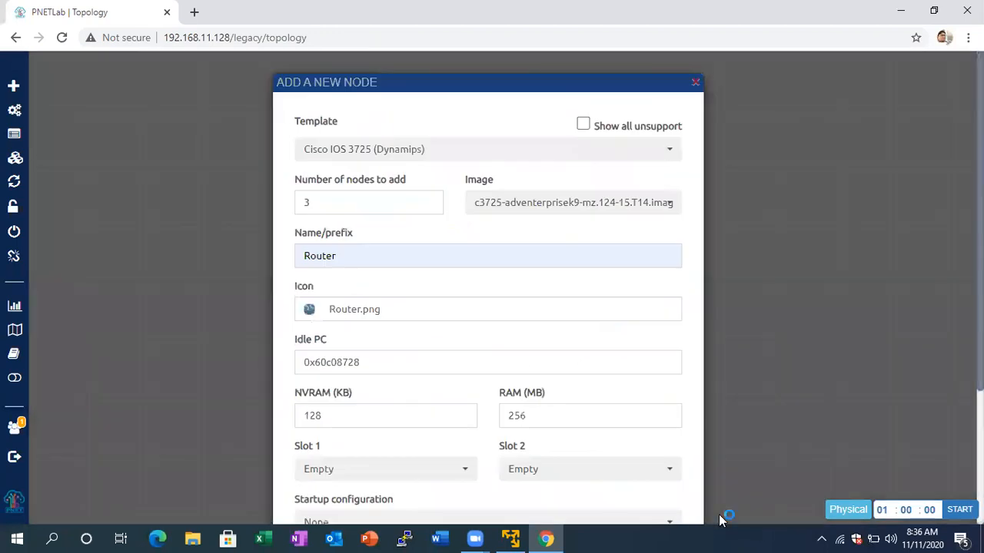
Change the new node's icon to ASR Green.png
click(319, 302)
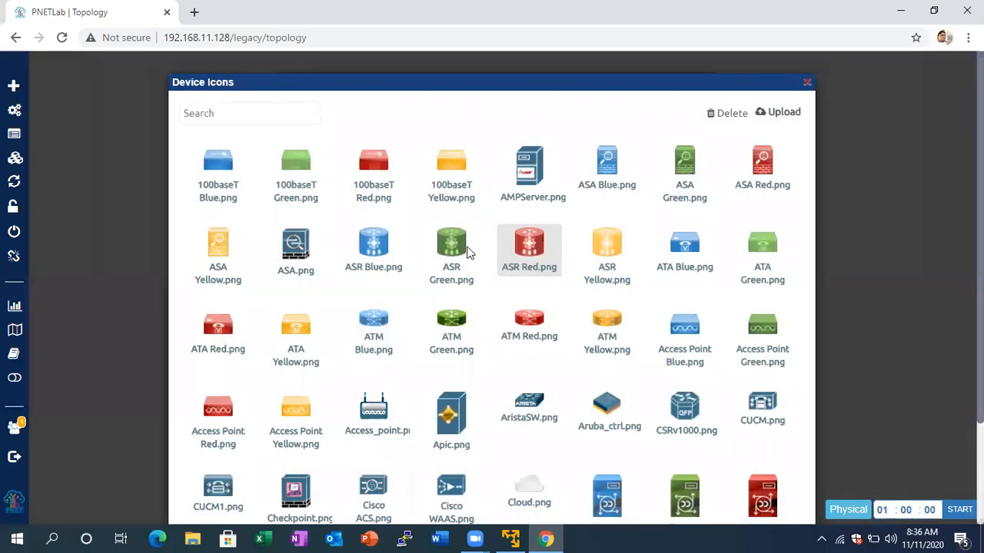
click(464, 254)
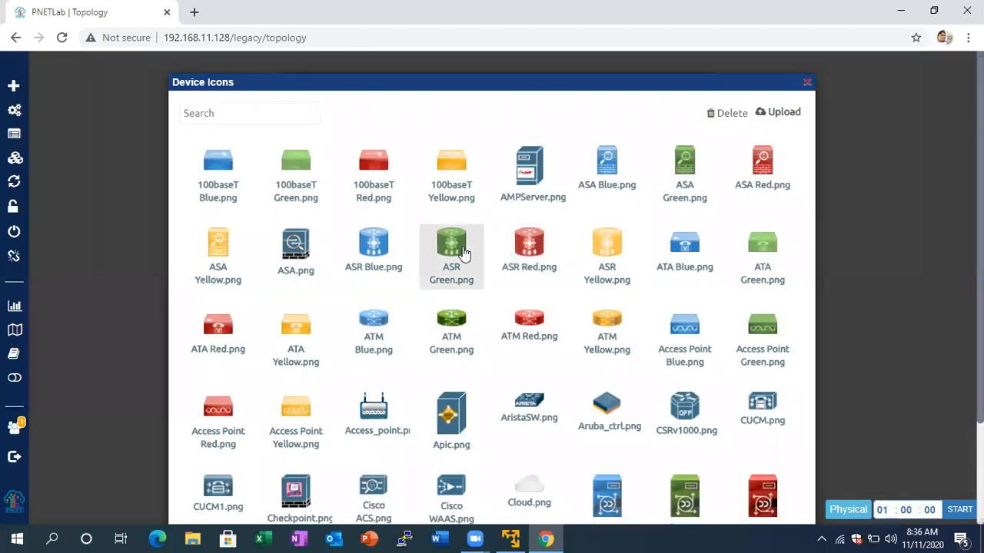
scroll(492, 292, down, 2)
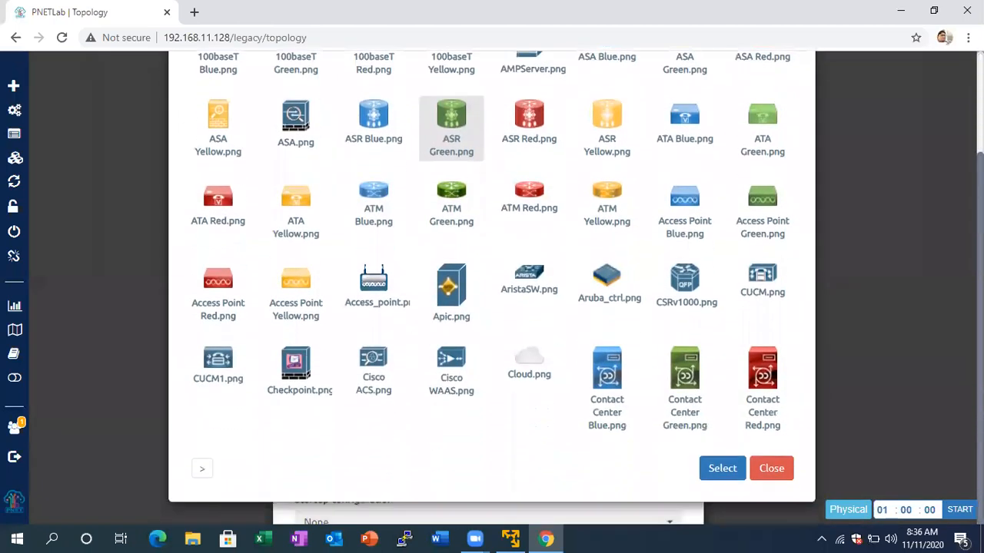
click(716, 469)
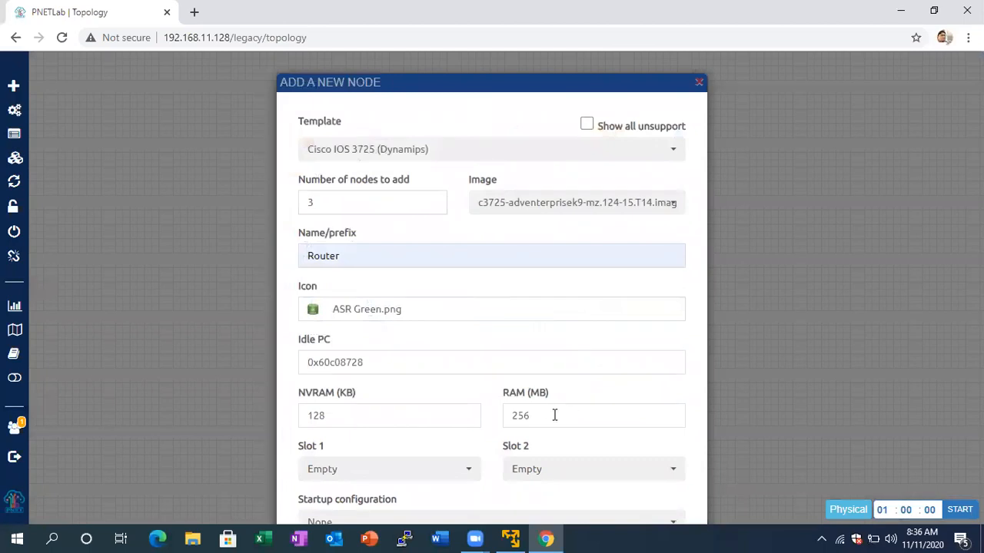
Set the RAM to 128 MB and Slot 1 to NM-1FE-TX, and save the three router nodes
drag(554, 415, 475, 421)
text(128)
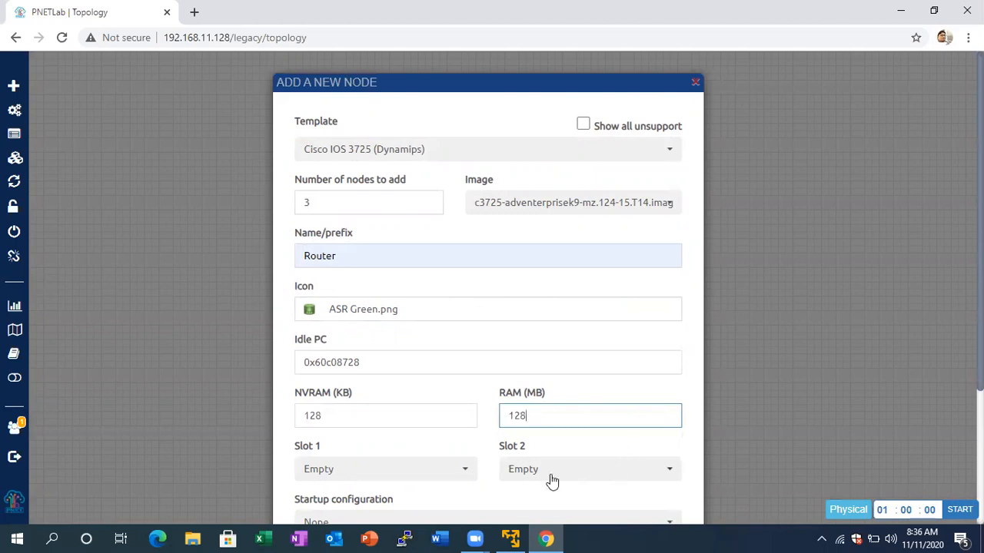
click(408, 473)
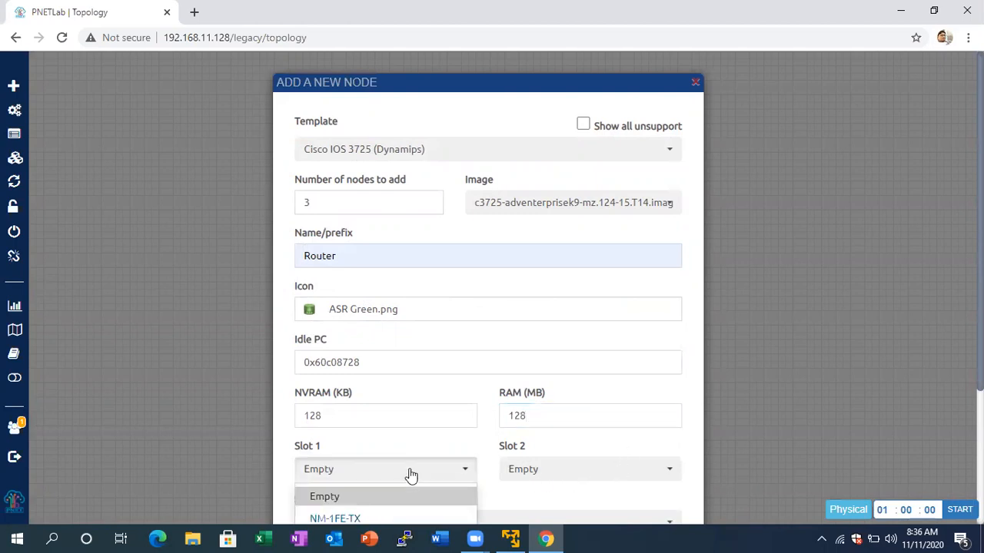
click(410, 519)
scroll(488, 307, down, 2)
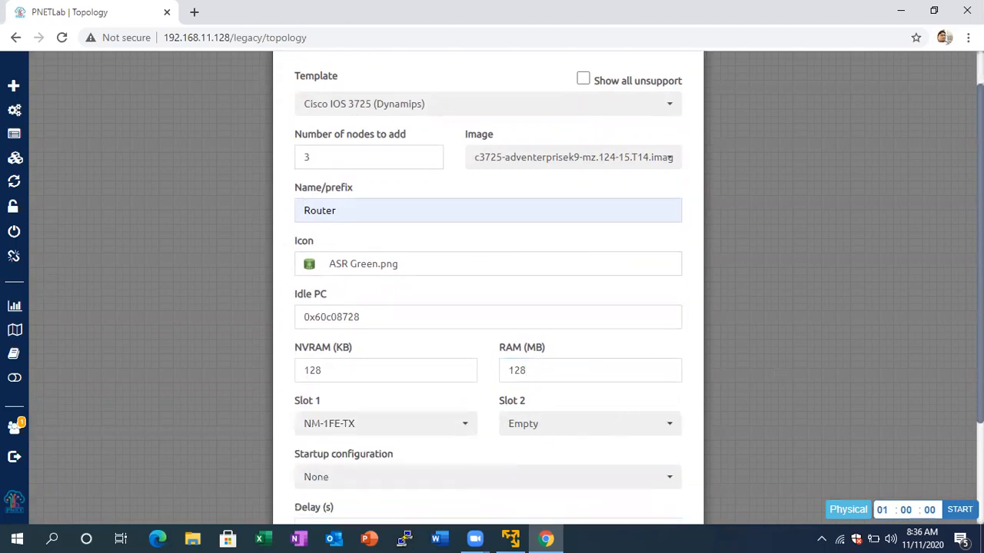
scroll(487, 288, down, 1)
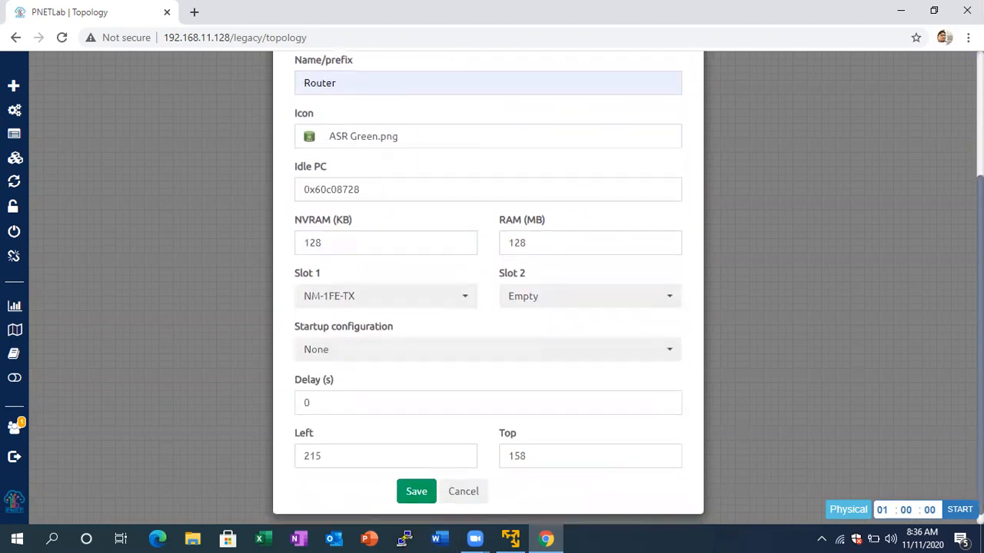
click(413, 483)
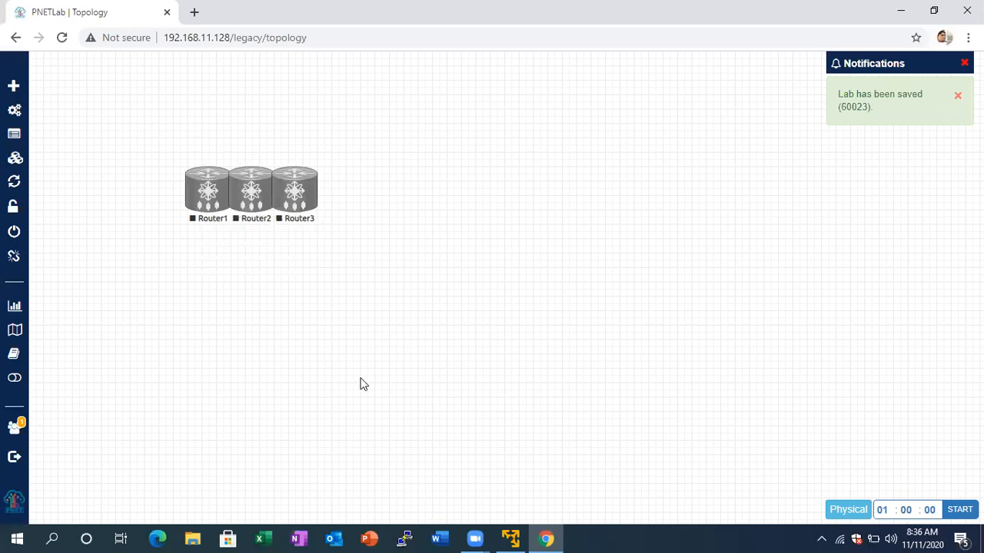
Spread the three routers into a row and link Router1 fa0/0 to Router2 fa0/0 and Router2 fa0/1 to Router3 fa0/0
drag(293, 176, 573, 148)
drag(266, 193, 374, 153)
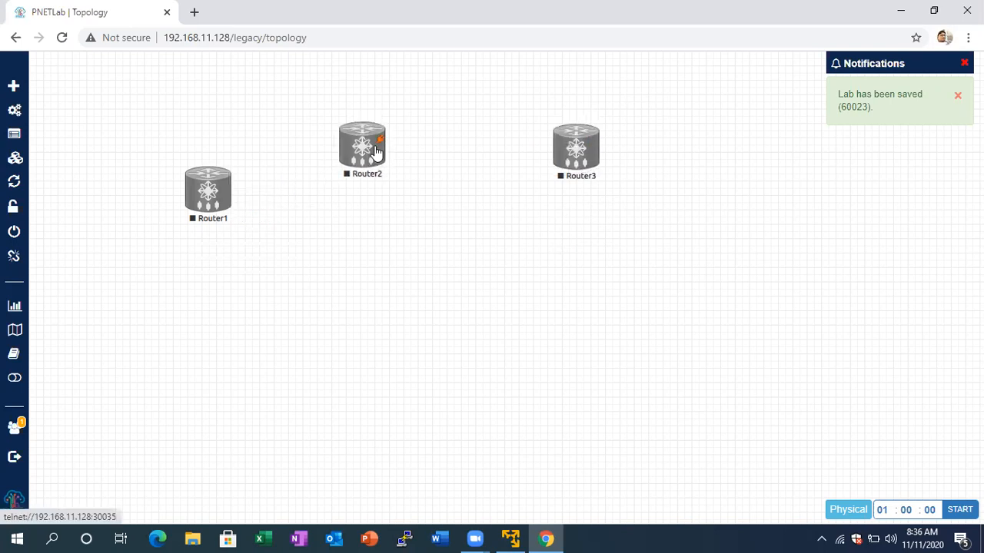
mouse_move(197, 182)
mouse_down()
mouse_move(141, 140)
mouse_move(345, 165)
mouse_up()
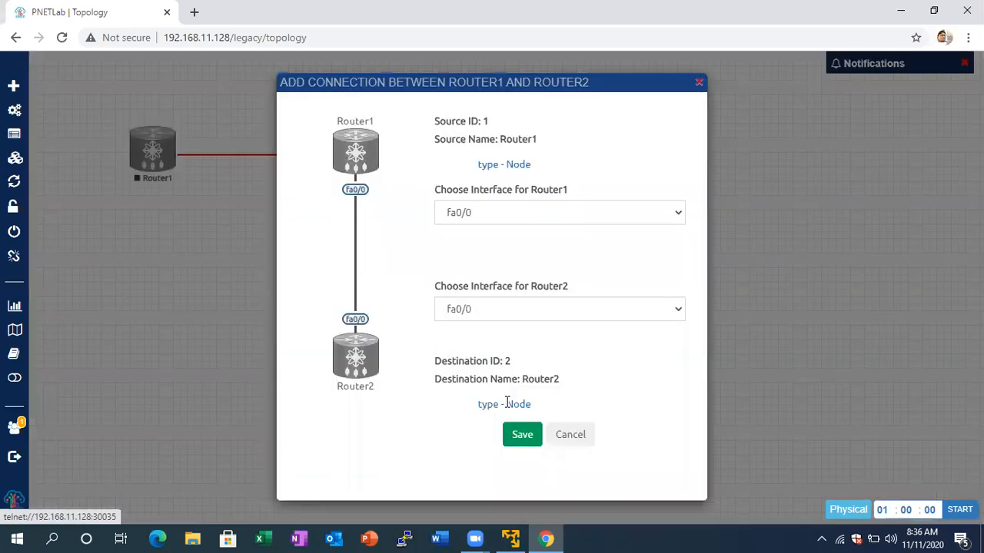
click(522, 434)
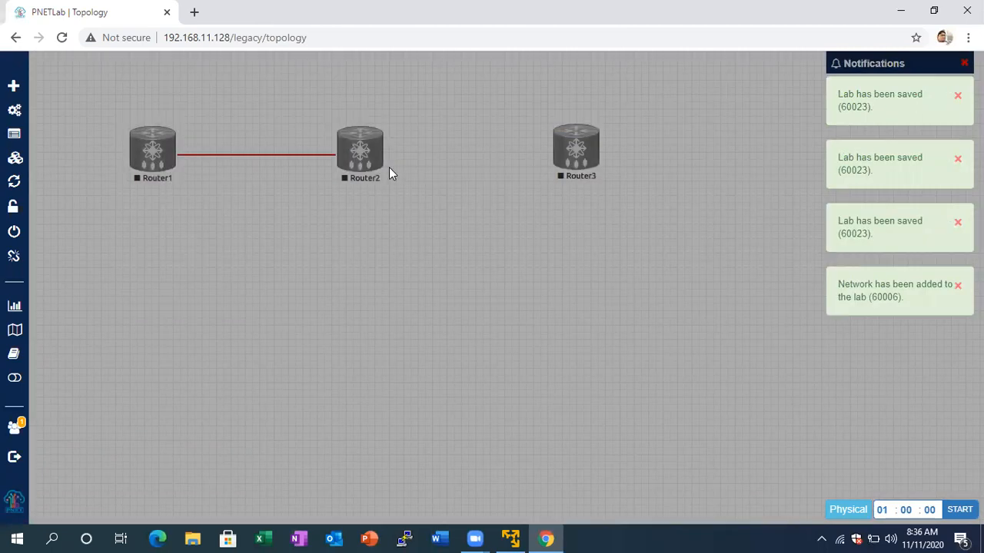
drag(378, 141, 577, 152)
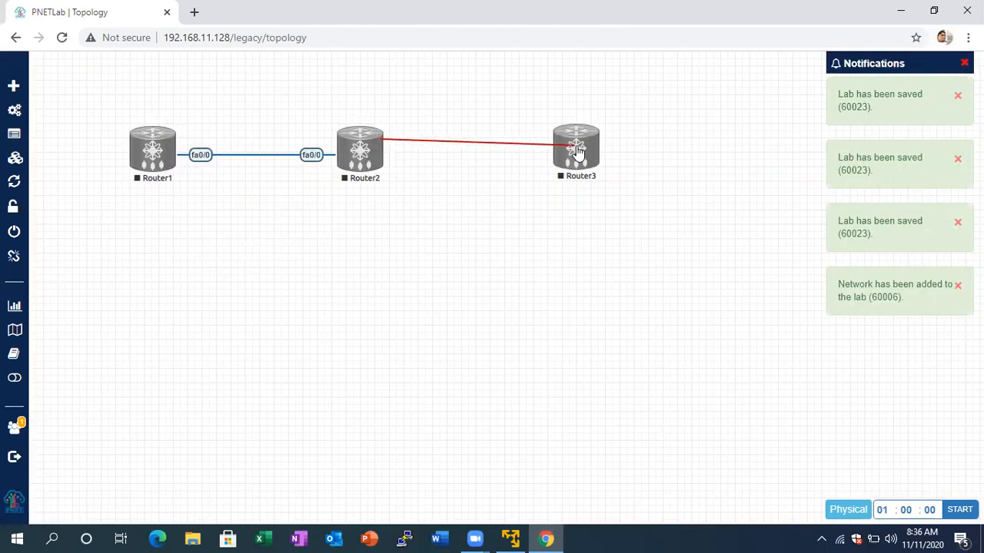
click(522, 435)
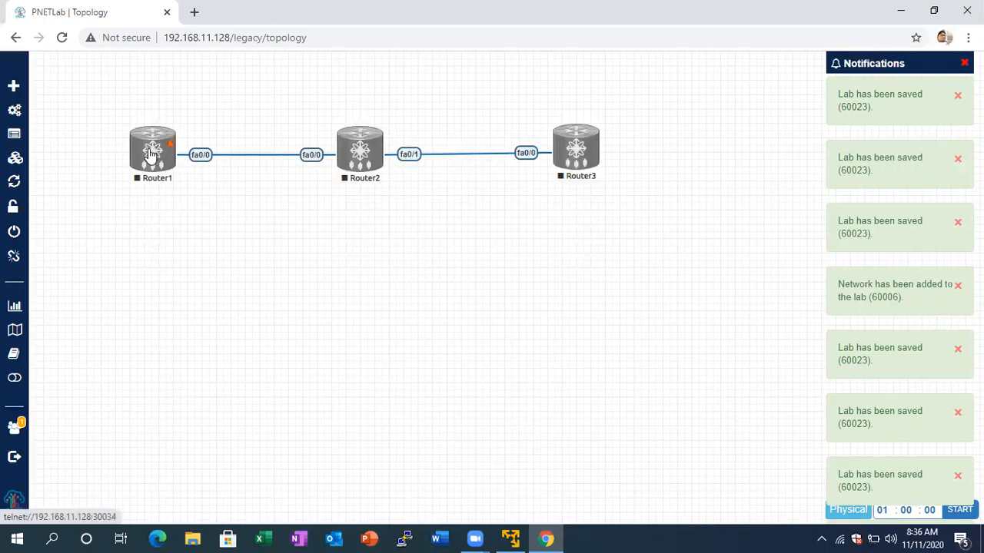
Restyle the link between Router1 and Router2 as a dashed Bezier line and apply it
right_click(228, 161)
click(271, 186)
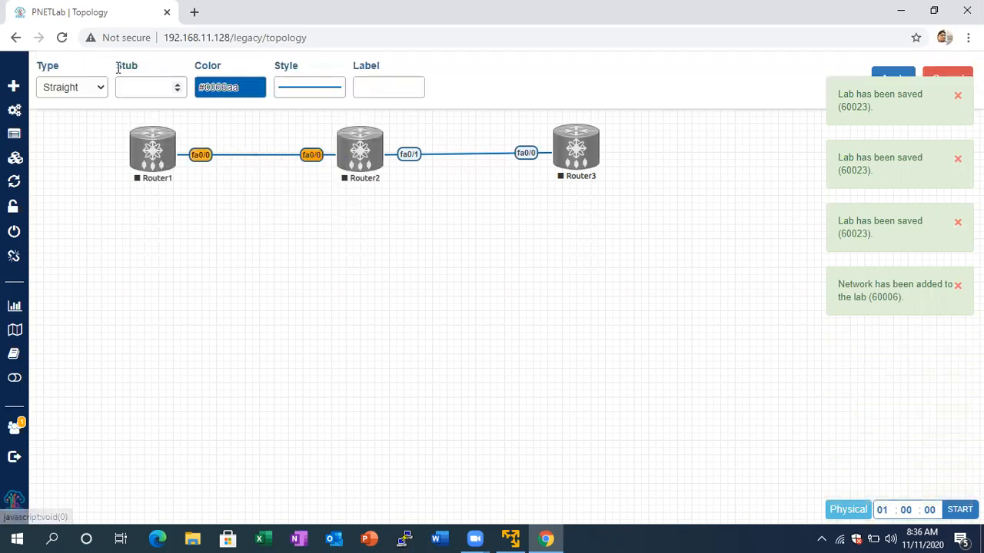
click(74, 86)
click(85, 120)
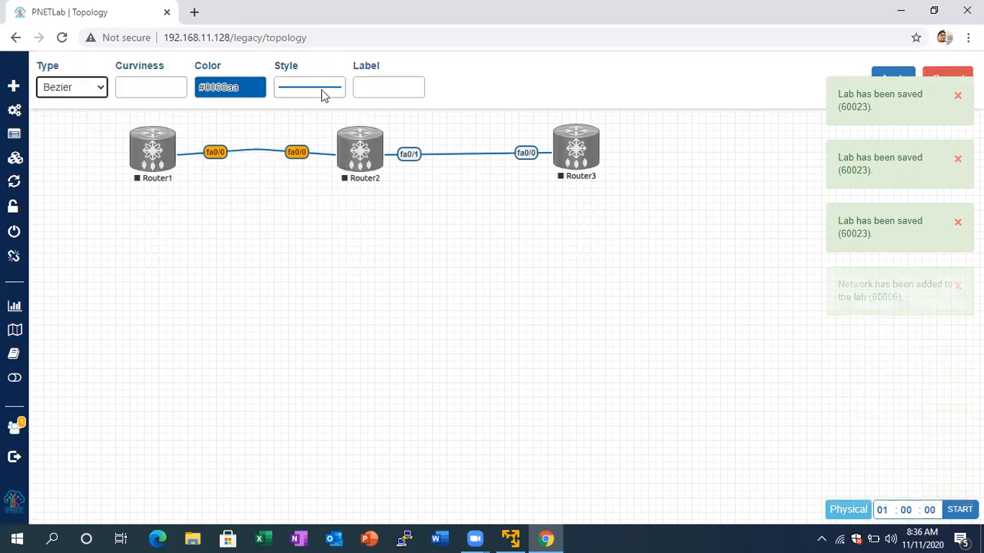
click(323, 94)
click(331, 132)
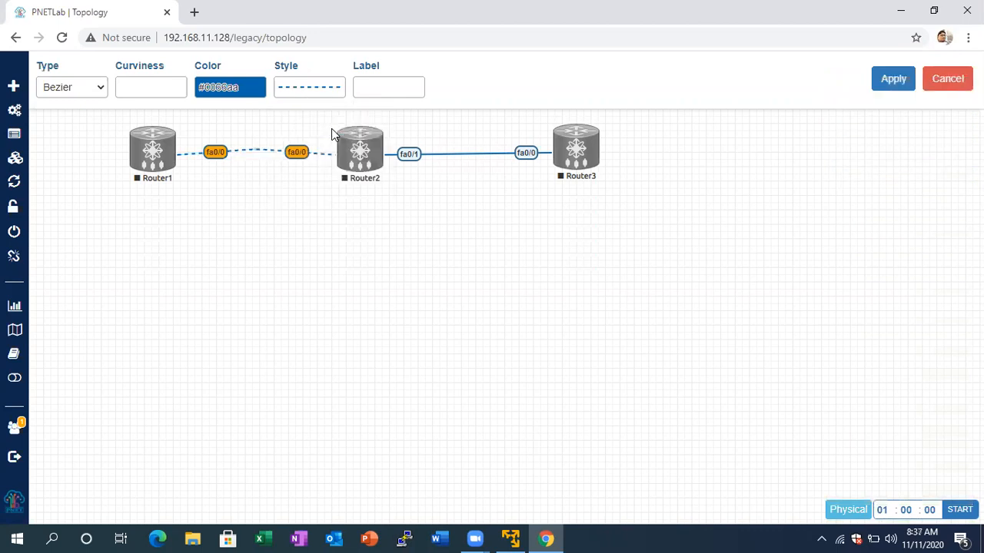
click(891, 81)
Restyle the link between Router2 and Router3 as a dashed Bezier line in light green (RGB 126, 211, 33) and apply it
right_click(469, 160)
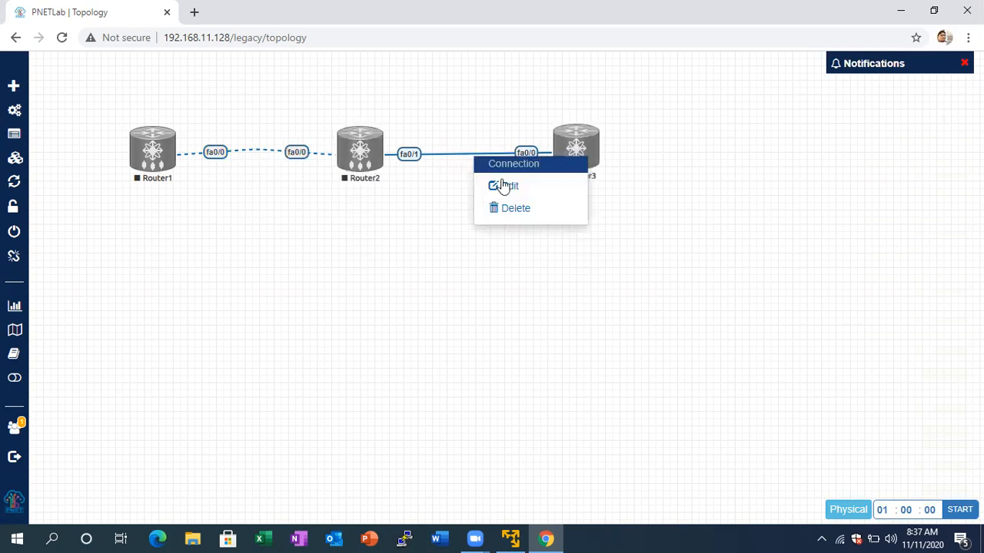
click(505, 186)
click(87, 87)
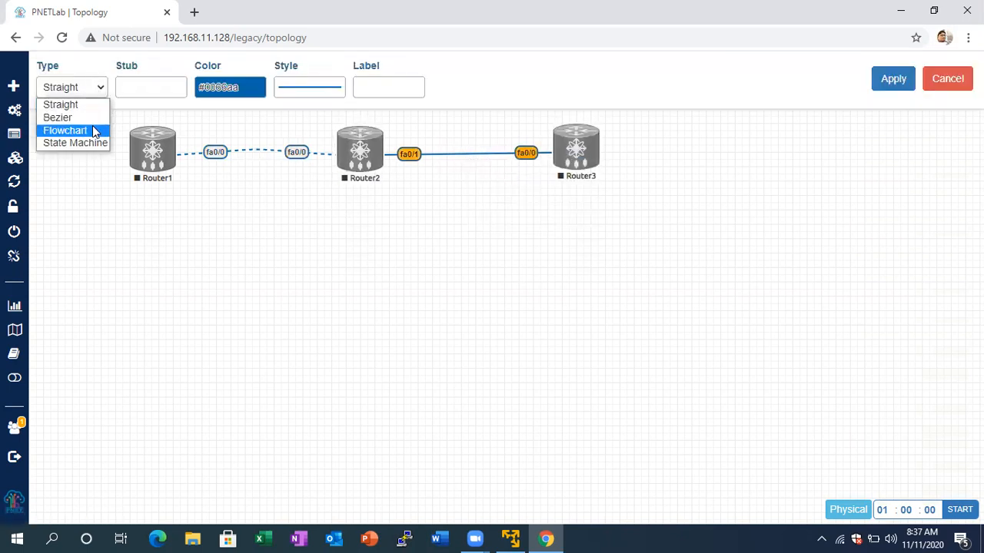
click(91, 119)
click(91, 119)
click(243, 88)
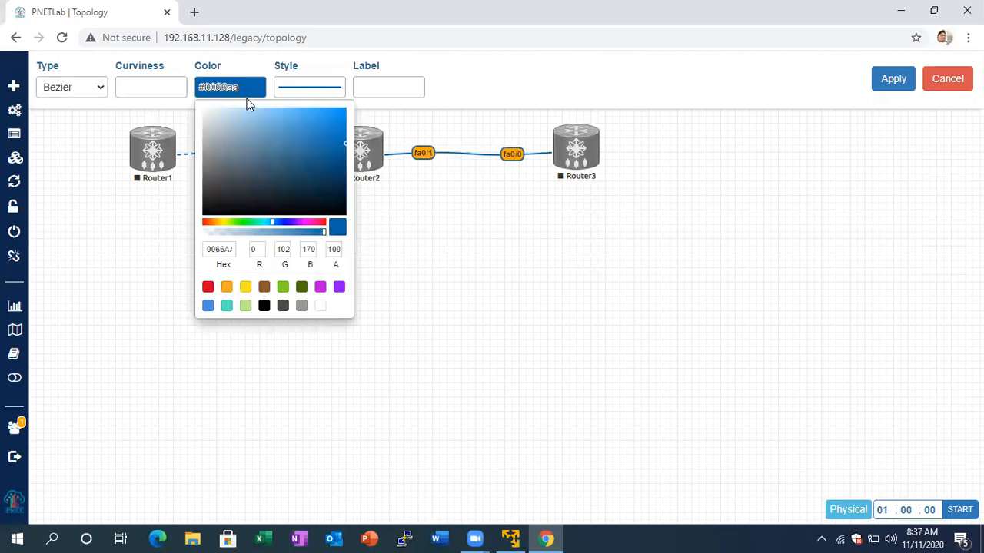
click(283, 289)
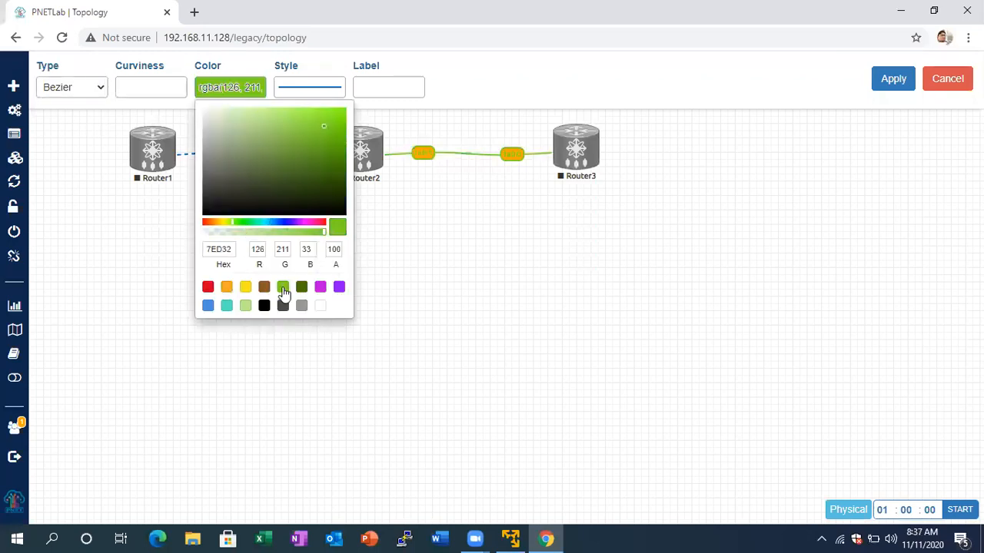
click(310, 91)
click(330, 136)
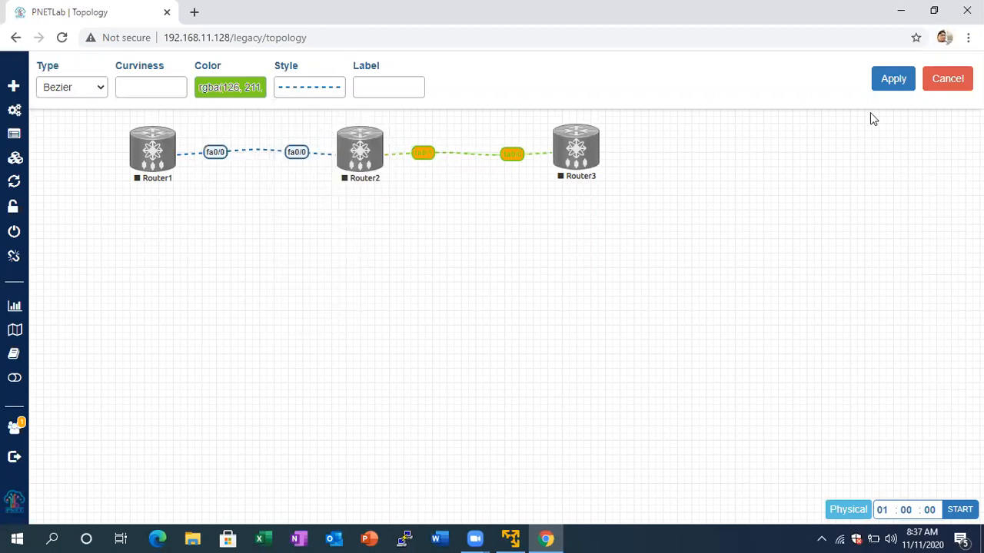
click(886, 81)
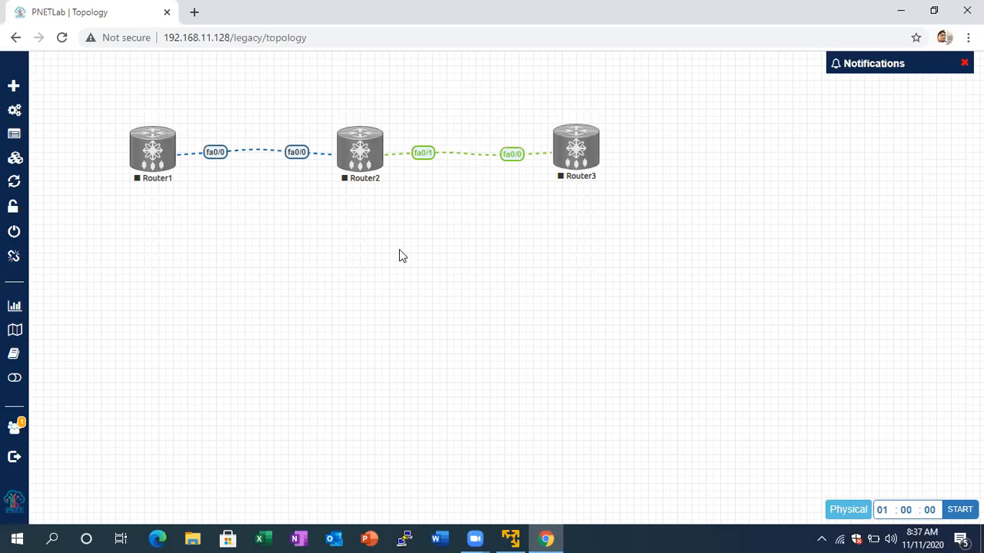
Start Router1, Router2 and Router3, and move Router2 slightly lower than the other two routers
right_click(134, 164)
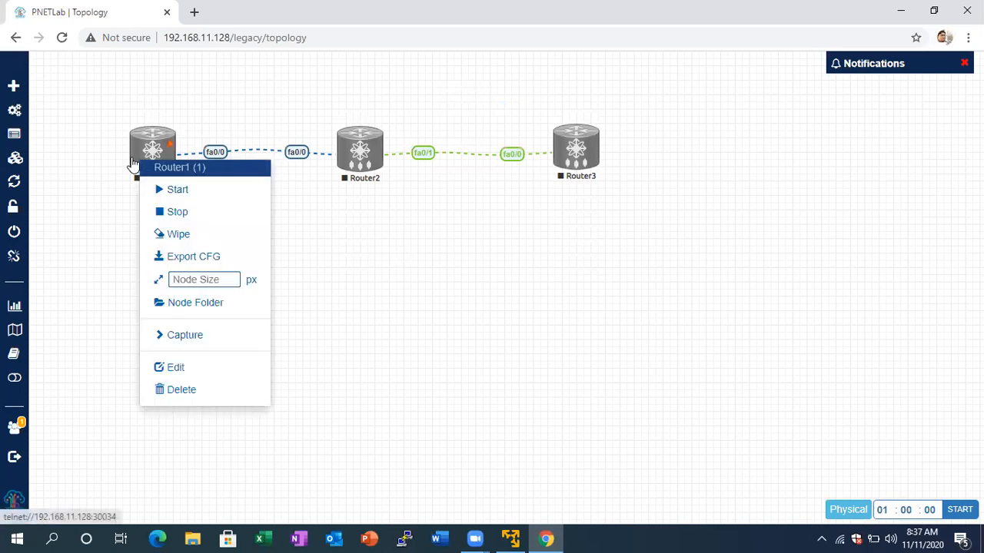
click(191, 190)
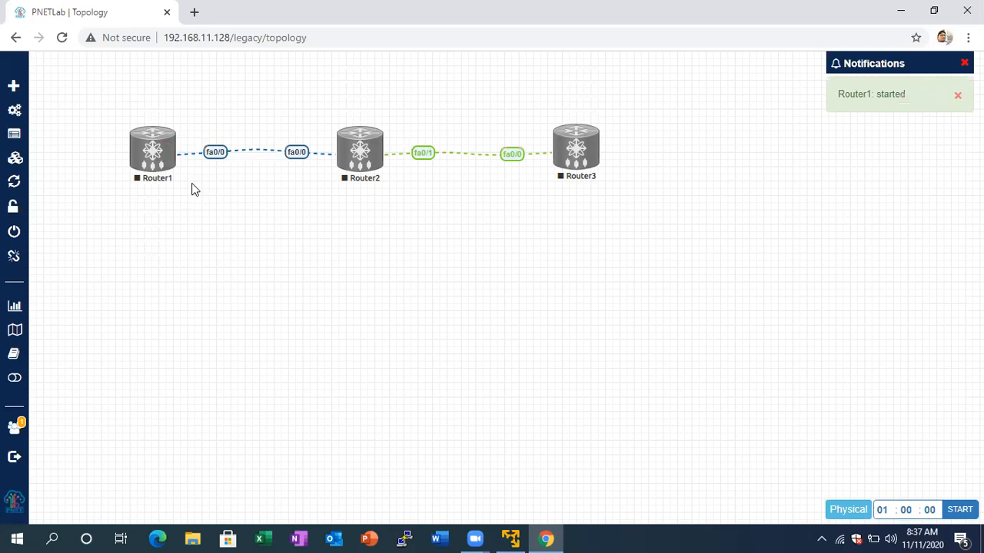
right_click(357, 138)
click(414, 169)
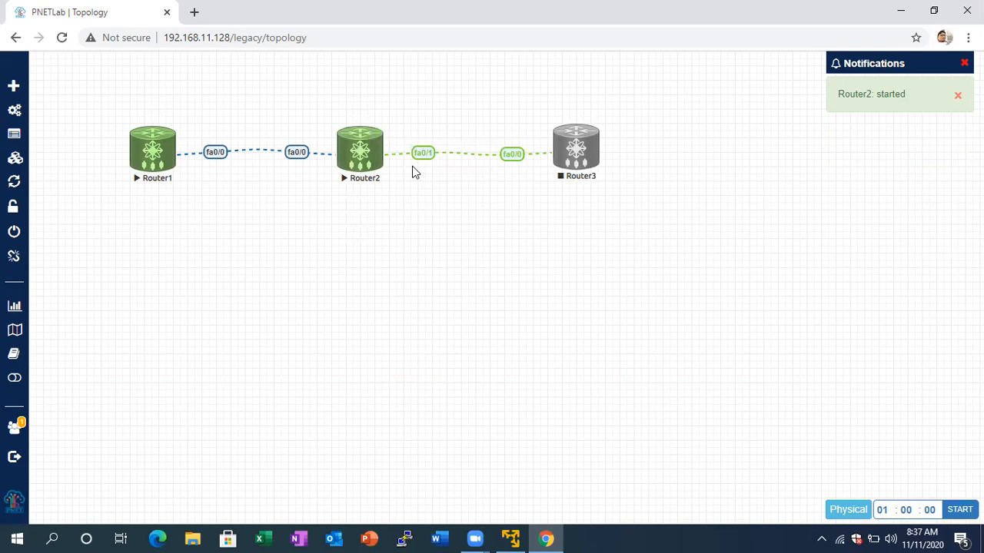
drag(362, 155, 365, 189)
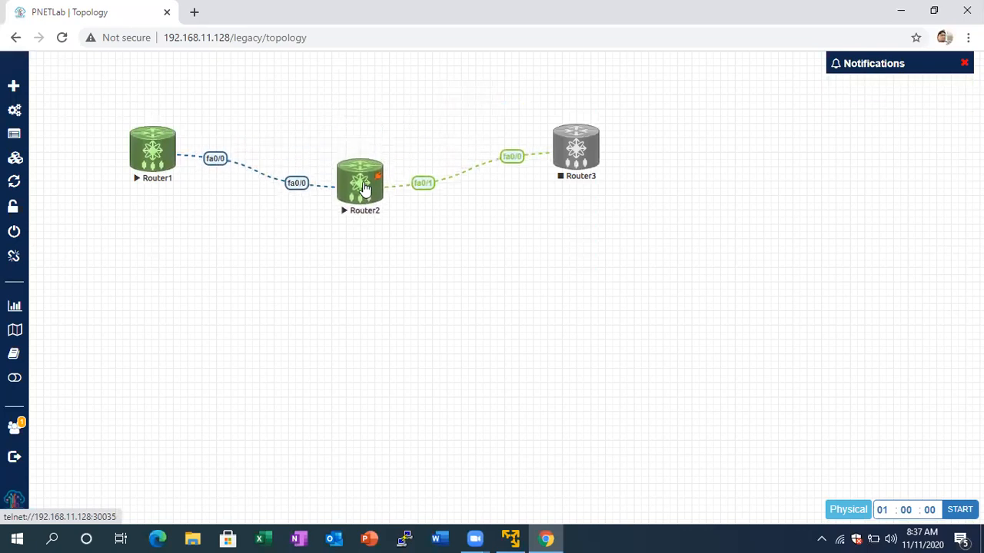
right_click(584, 140)
click(626, 169)
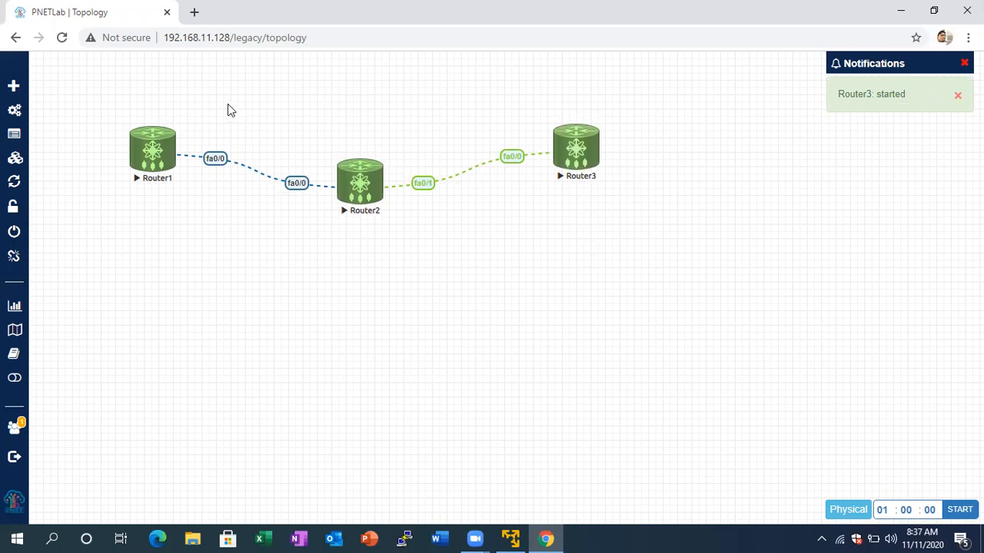
Add a text label reading 12.1.1.1/8, shrink its box, and place it above Router1's fa0/0 port
right_click(223, 280)
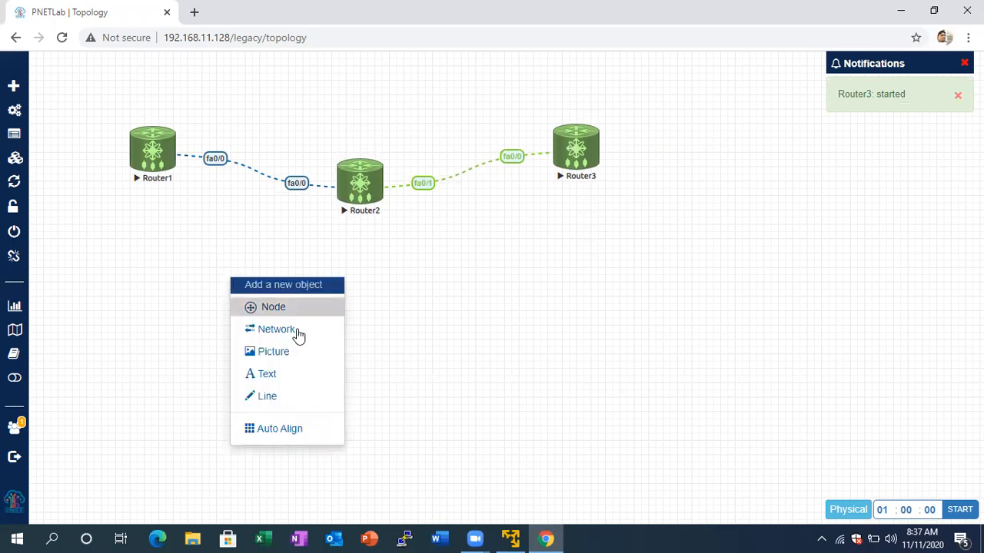
click(310, 380)
click(368, 388)
text(12.1)
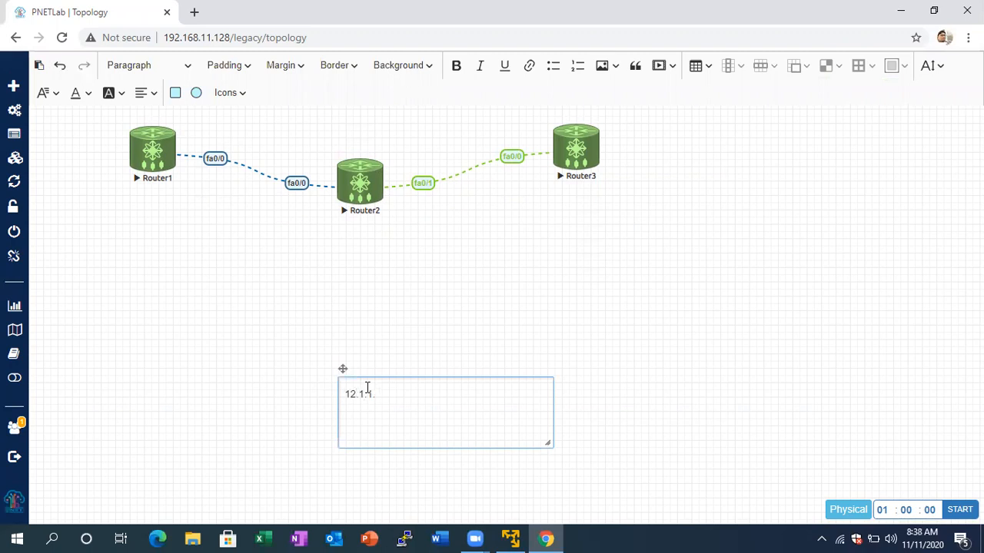
text(.1.1/)
drag(547, 443, 410, 399)
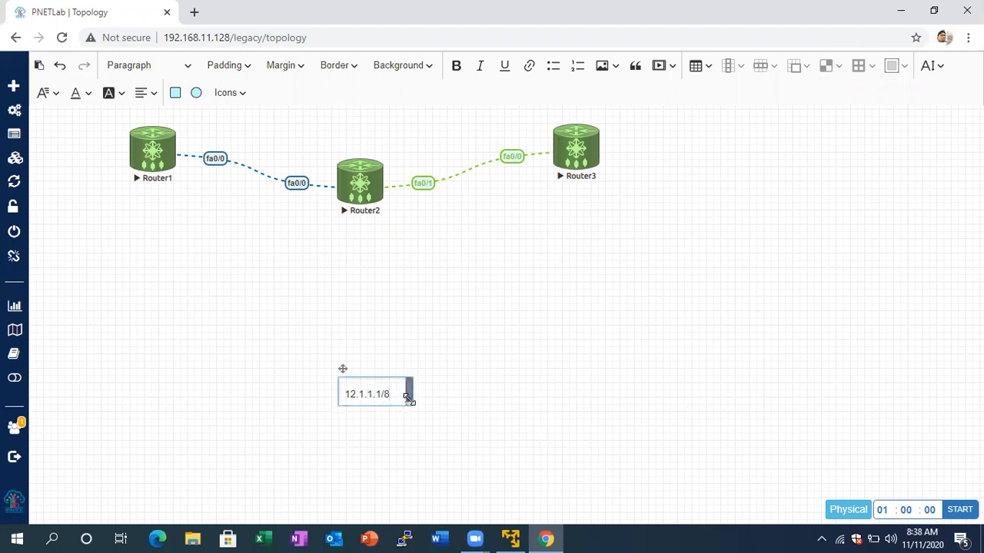
click(444, 416)
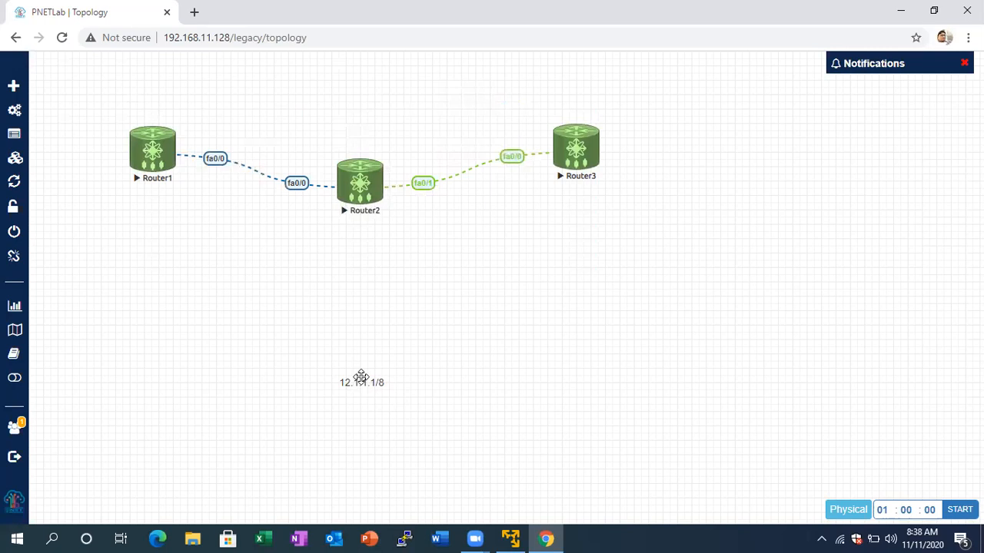
drag(361, 378, 213, 135)
Duplicate the 12.1.1.1/8 label, change the copy to 12.1.1.2/8, and place it below Router2's fa0/0 port
right_click(213, 135)
click(256, 175)
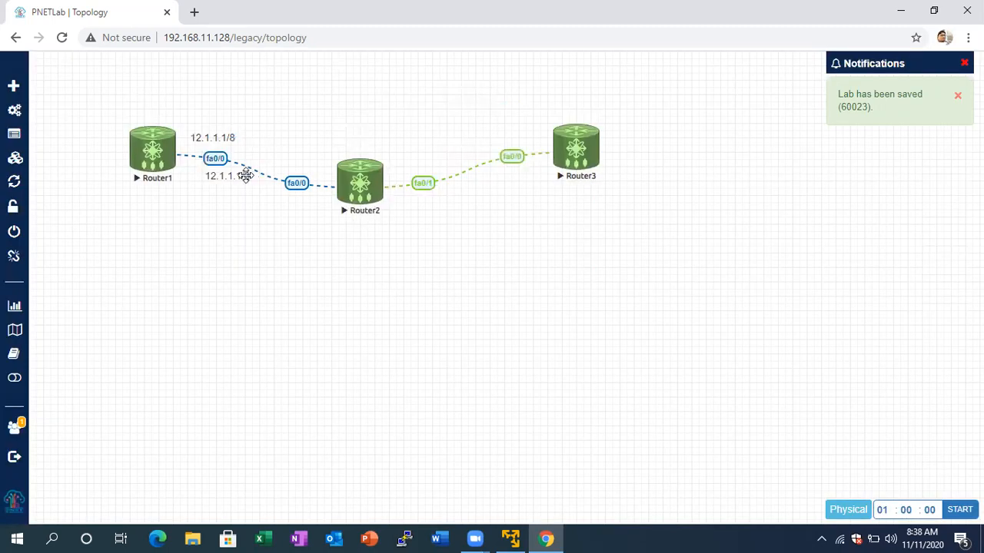
drag(243, 173, 240, 214)
double_click(240, 214)
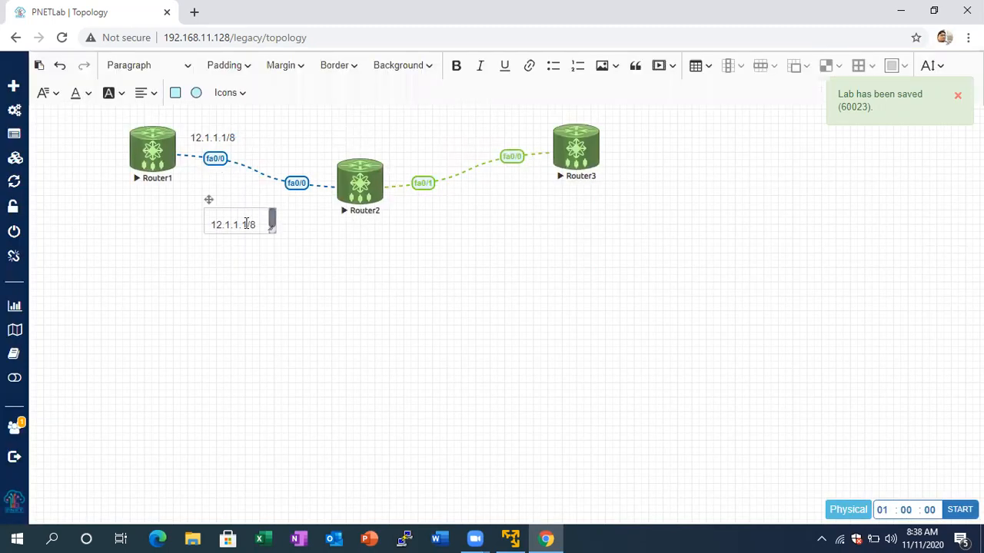
key(BackSpace)
text(2)
click(265, 249)
drag(250, 217, 311, 208)
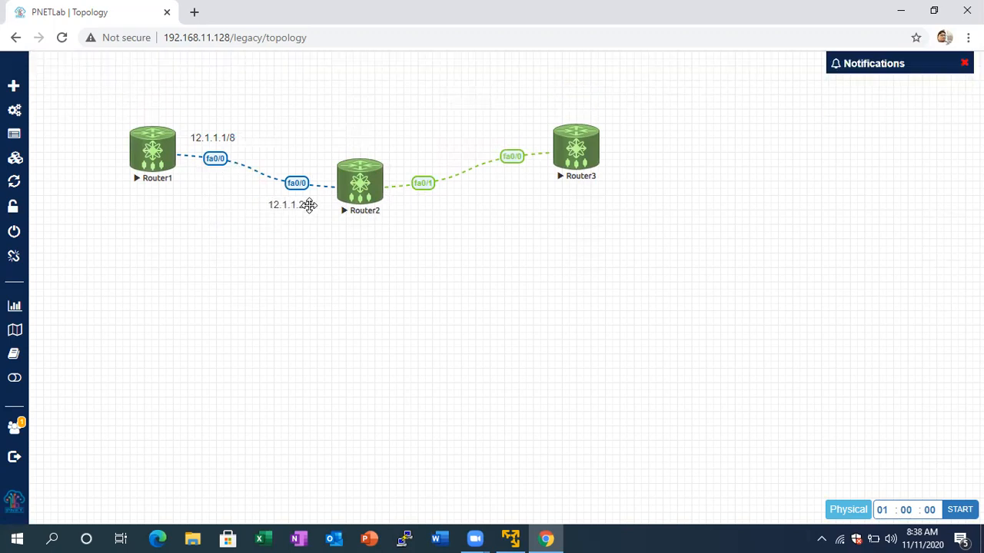
Add a text label reading 23.1.1.1/8, shrink its box, and place it below Router2's fa0/1 port
right_click(463, 370)
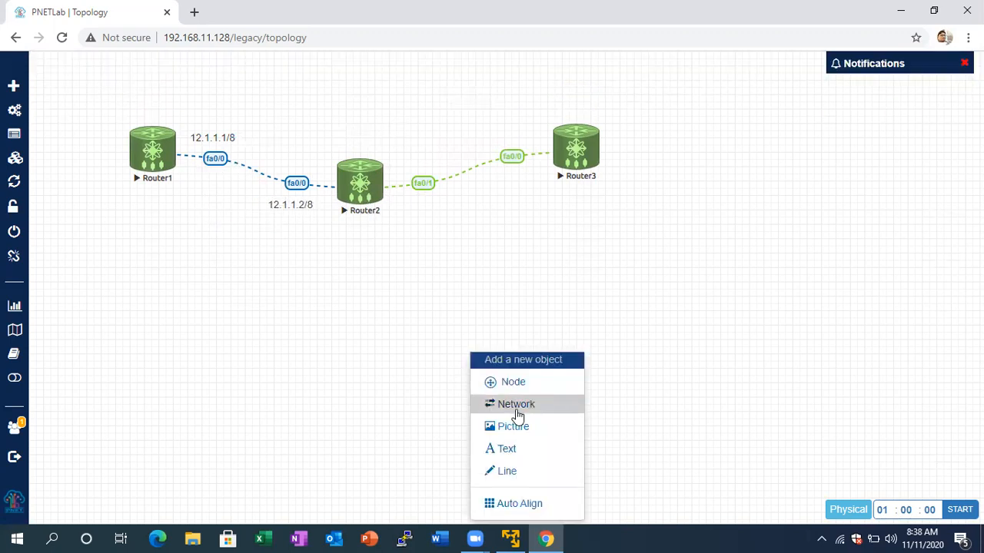
click(531, 455)
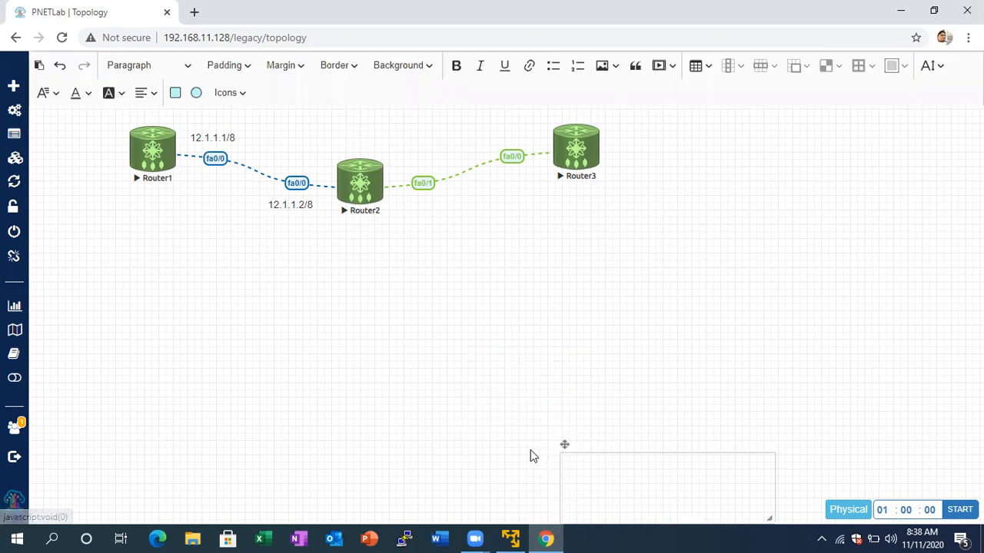
click(602, 476)
text(23.1.1.1/)
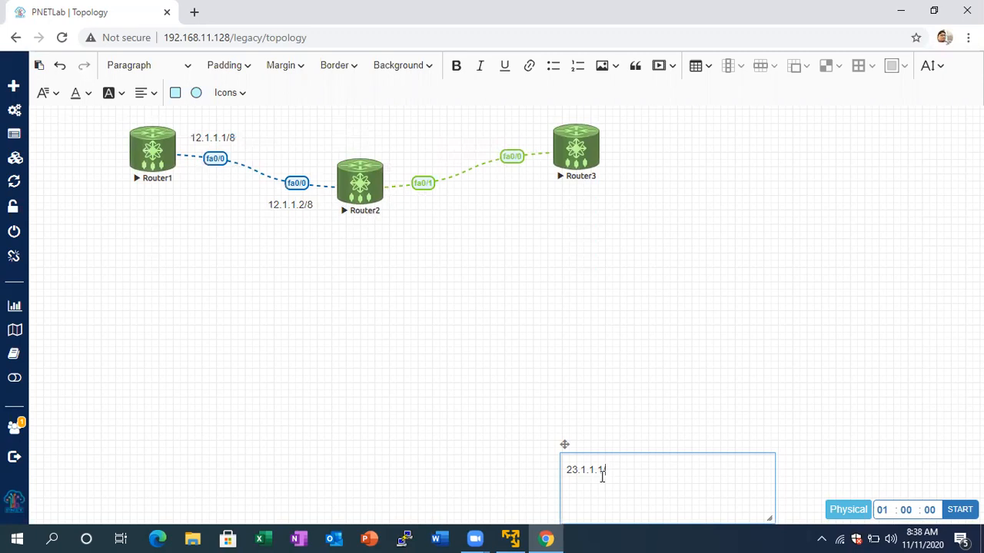
text(8)
drag(769, 519, 646, 476)
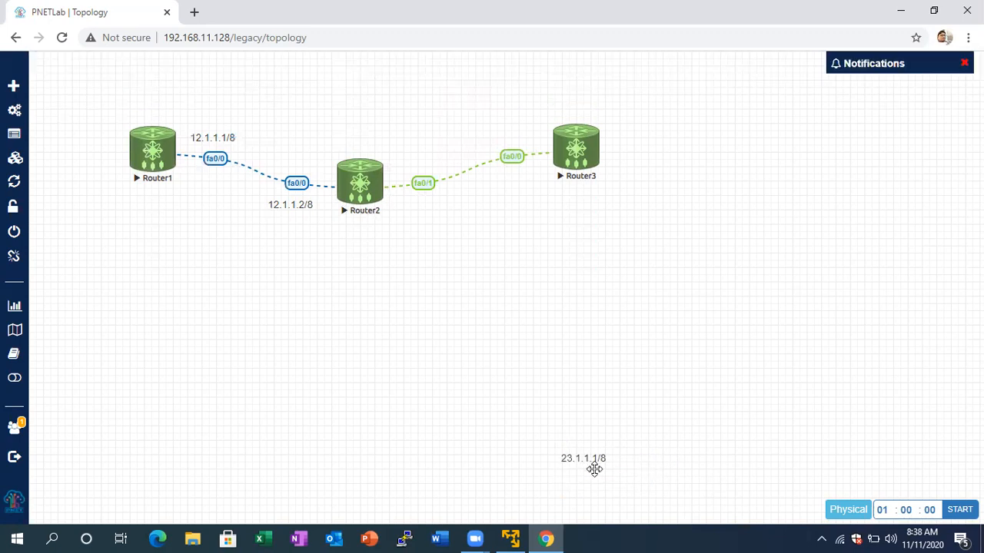
drag(589, 464, 432, 212)
Duplicate the 23.1.1.1/8 label, change the copy to 23.1.1.2/8, and place it above Router3's fa0/0 port
right_click(431, 212)
click(474, 253)
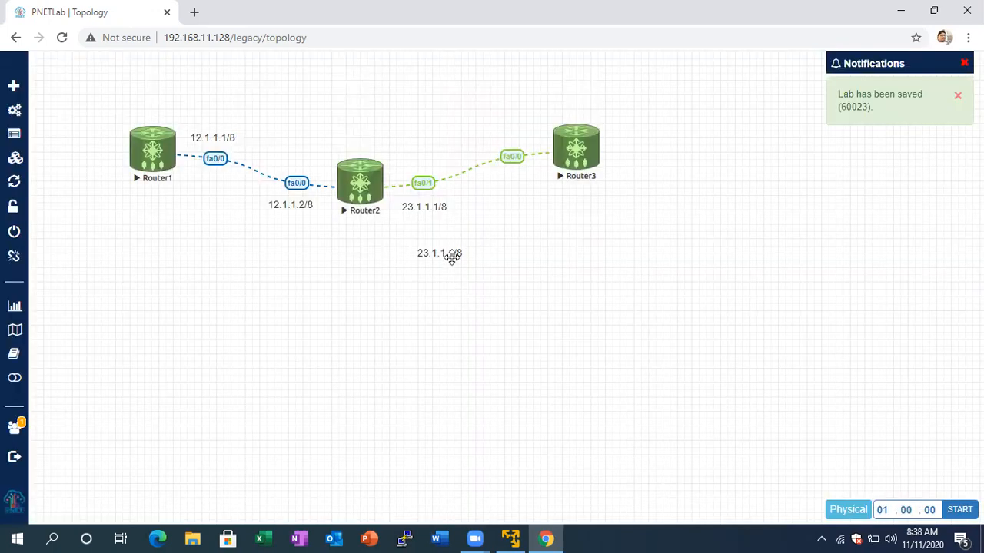
double_click(453, 259)
click(460, 264)
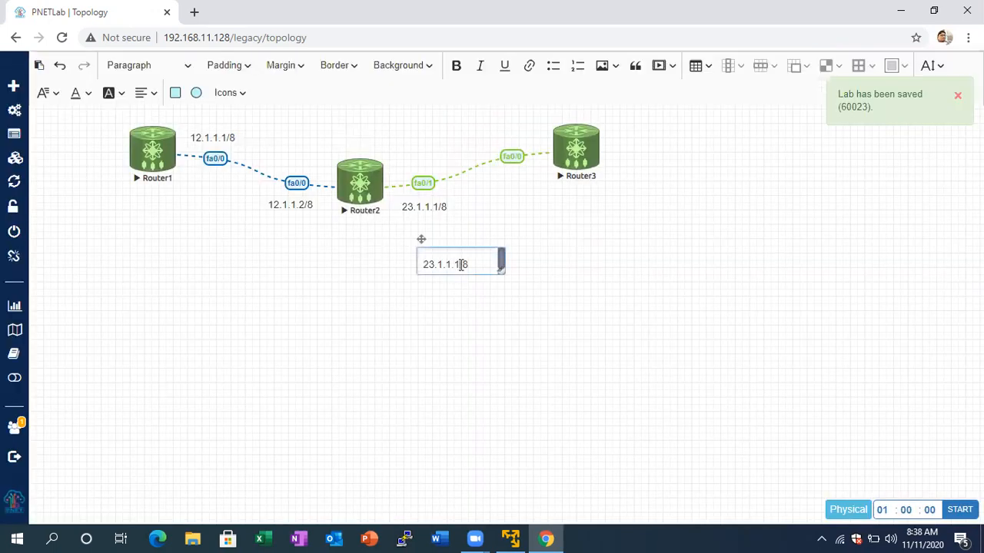
key(BackSpace)
text(2)
click(487, 318)
drag(454, 257, 527, 133)
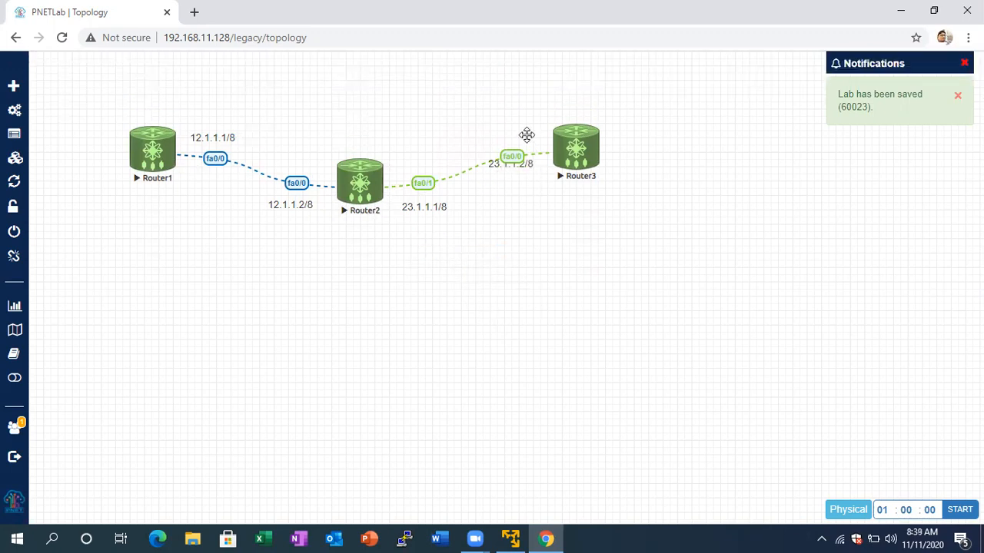
Add a text label reading 1.1.1.1/8, shrink its box, and place it to the left of Router1
right_click(602, 227)
click(641, 326)
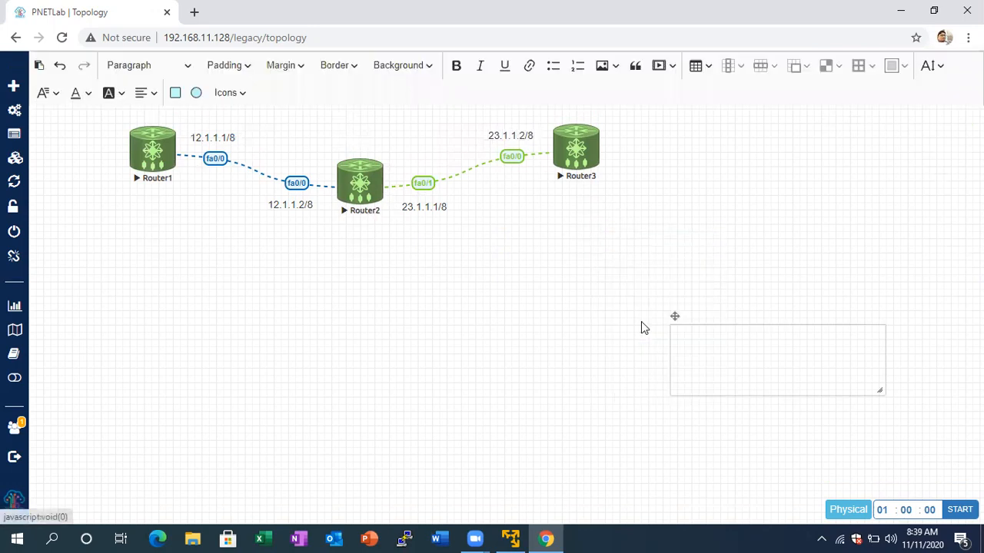
click(703, 341)
text(1.1.1.1)
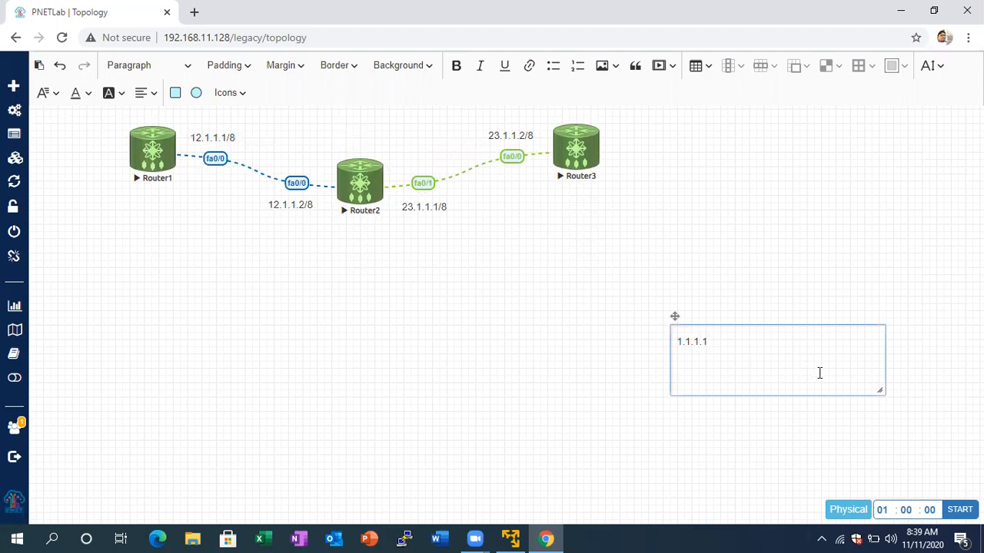
drag(880, 390, 741, 352)
text(.1/8)
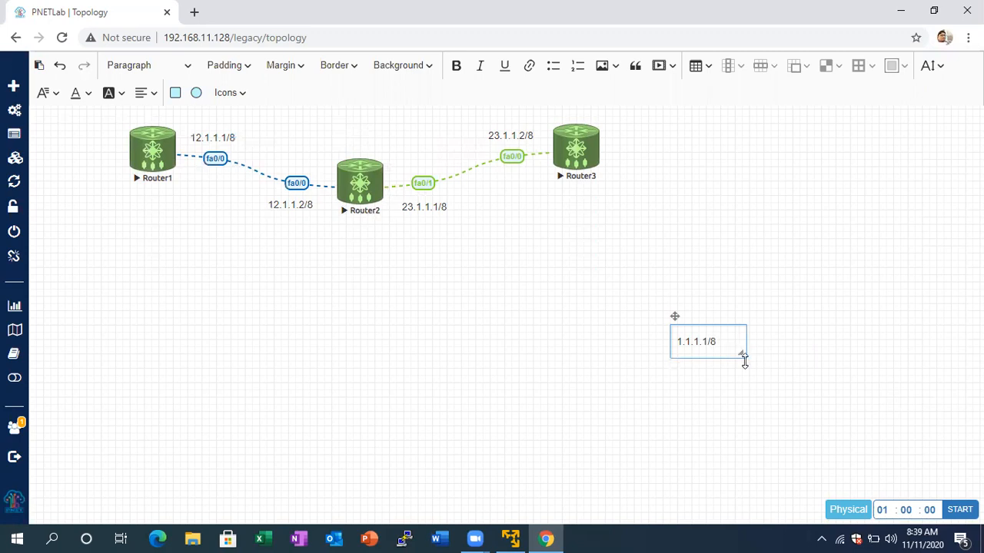
click(753, 379)
drag(699, 331, 109, 144)
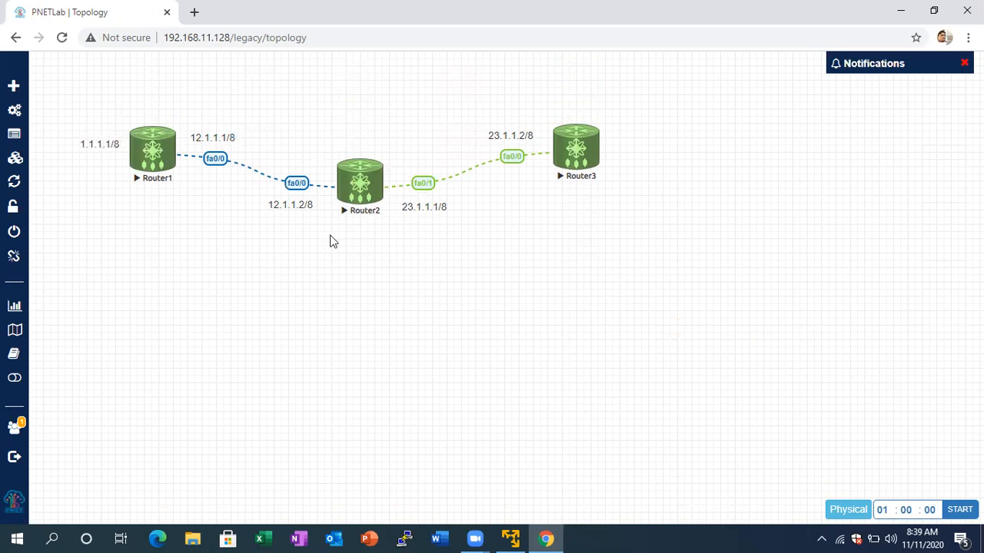
Add a text label reading 3.3.3.3/8 and place it to the right of Router3
right_click(332, 242)
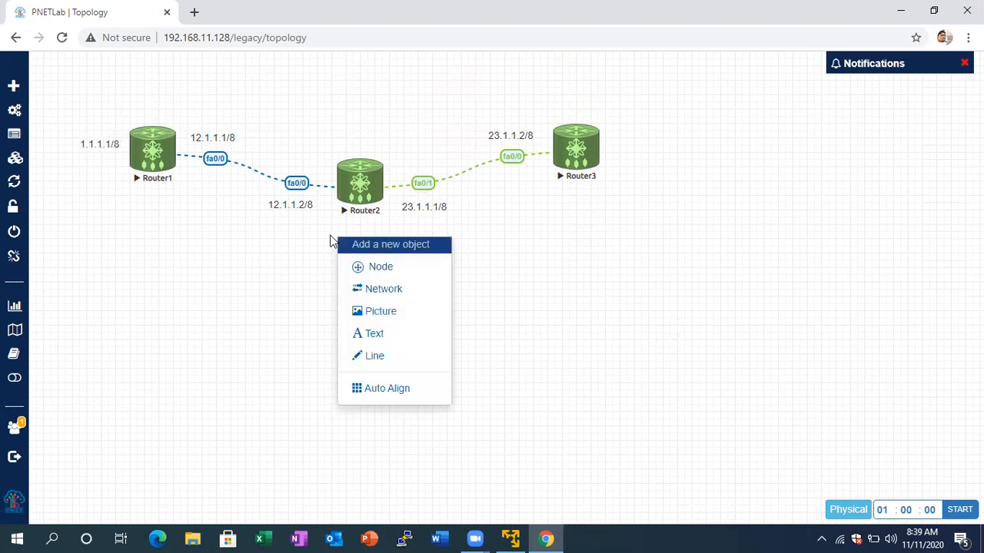
click(393, 334)
click(430, 344)
text(3.3.3.3)
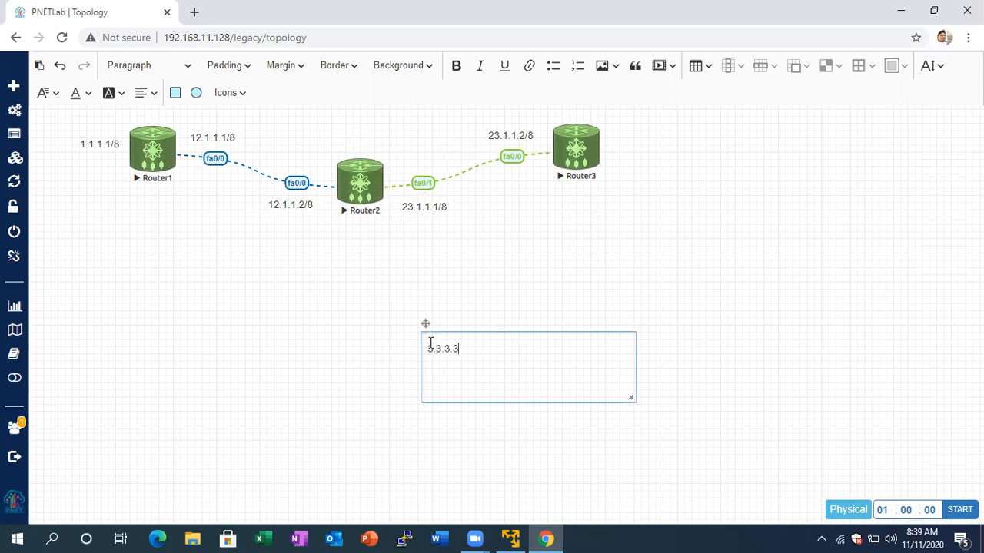
text(/8)
drag(628, 397, 639, 146)
click(513, 398)
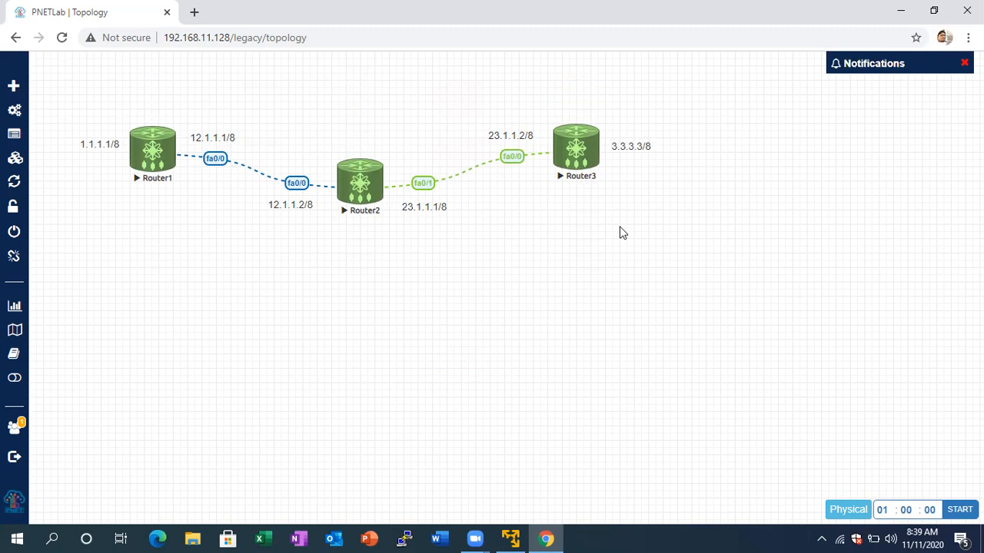
Open Router1's console in the Telnet client and answer n to the initial configuration dialog
click(156, 160)
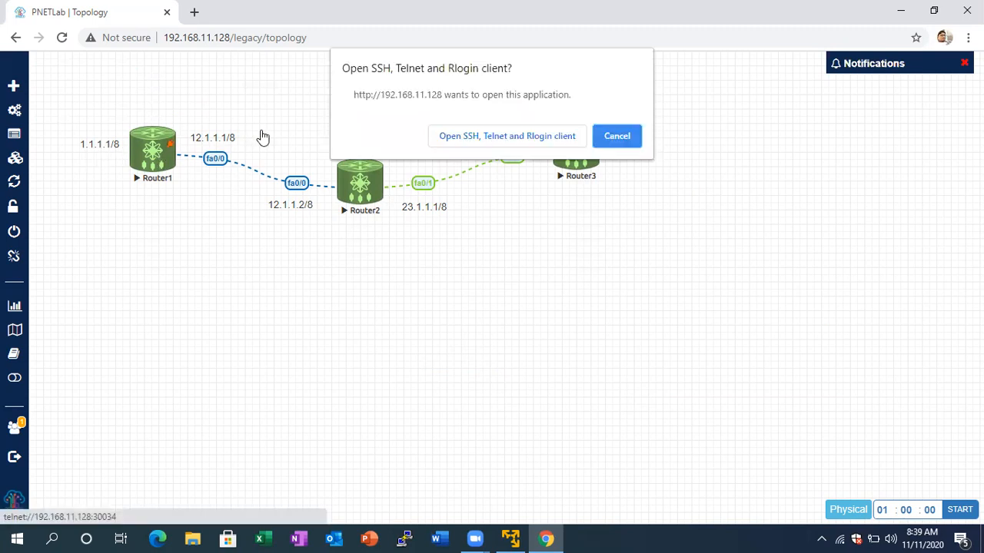
click(536, 135)
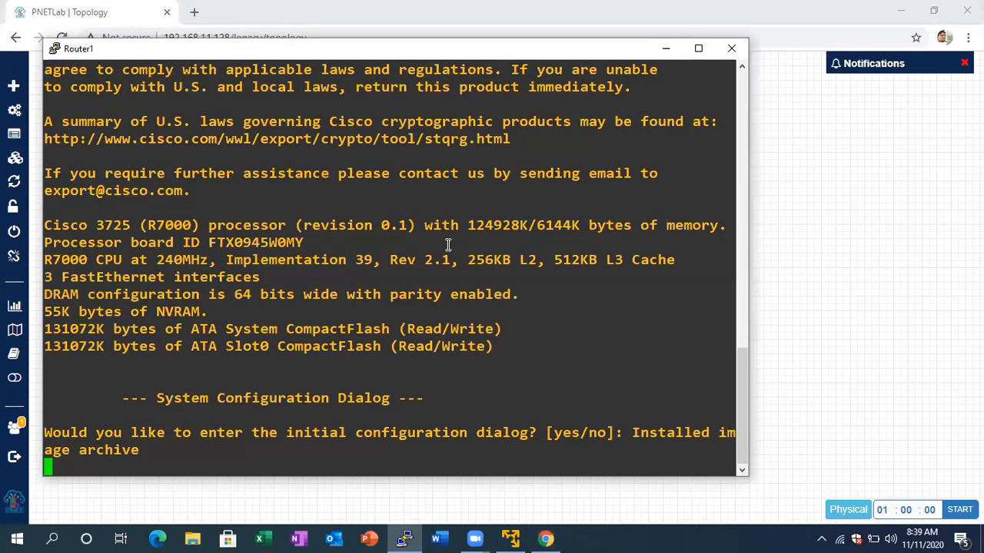
key(Return)
text(n)
key(Return)
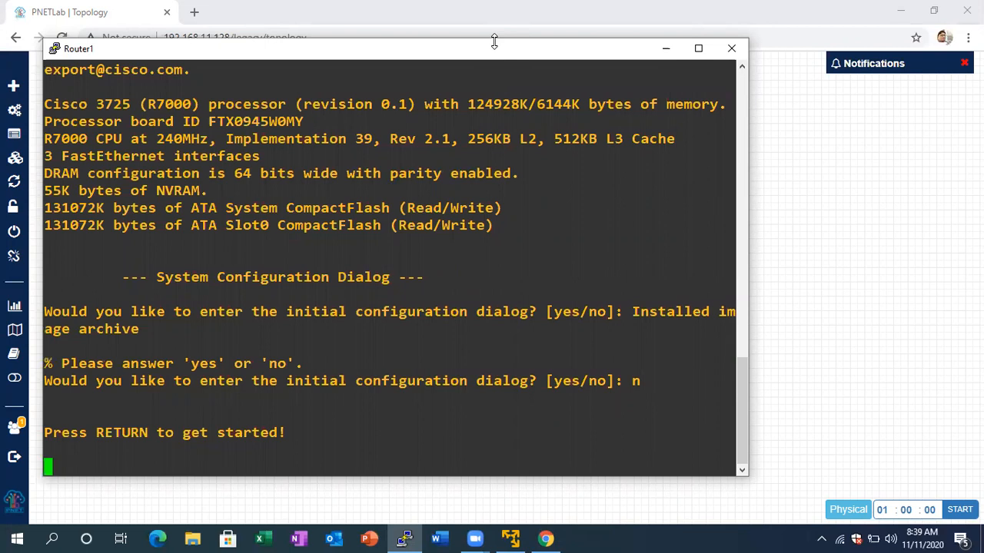
Move the Router1 console window below the topology and bring up its Router> prompt
drag(494, 42, 494, 214)
key(Return)
key(Return)
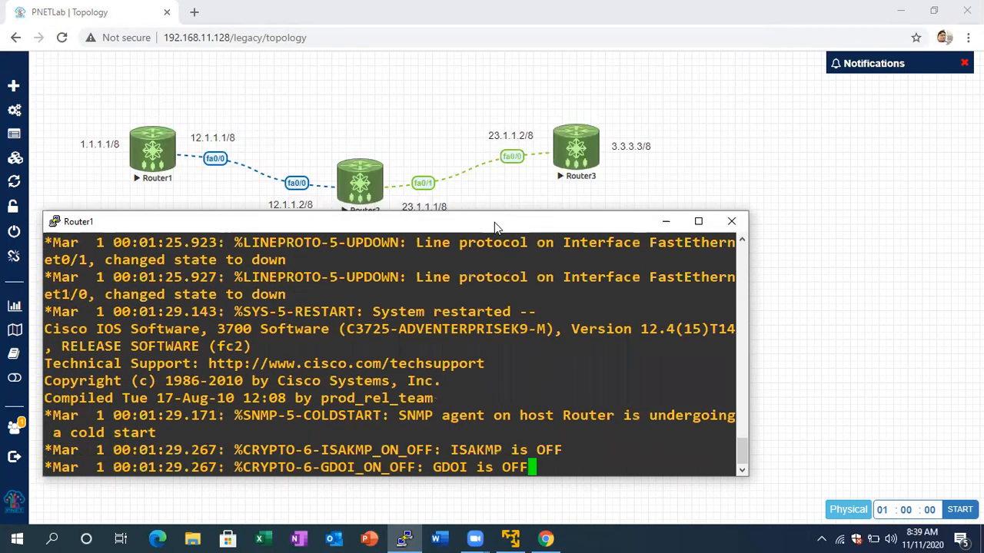
mouse_move(494, 227)
mouse_down()
mouse_move(486, 263)
mouse_move(483, 232)
mouse_up()
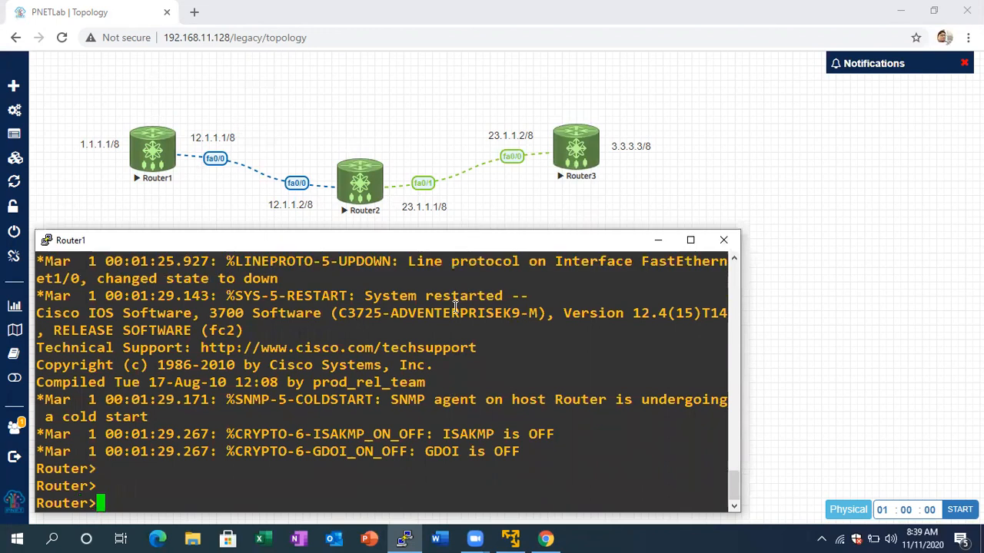
key(Return)
key(Return)
Enter privileged EXEC mode on Router1 with the enable command
text(ena)
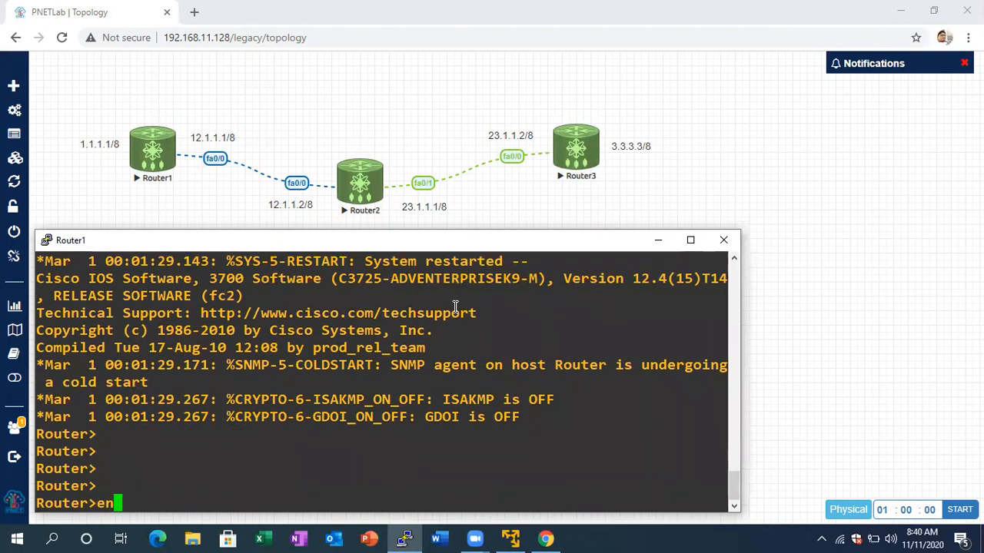
key(Tab)
key(Return)
text(cont)
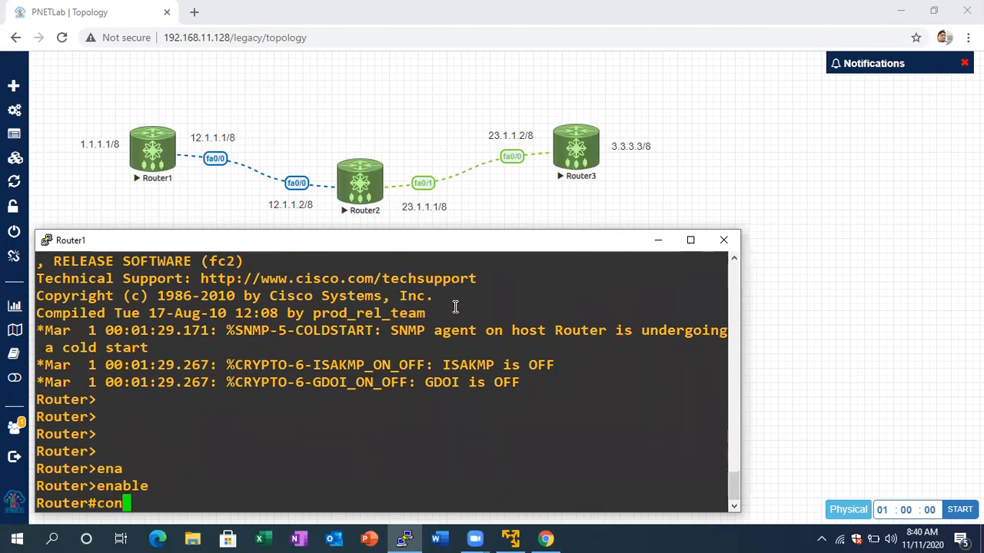
key(Tab)
text(t)
key(Tab)
key(Return)
Enter global configuration mode on Router1 with configure terminal
text(configure)
key(Tab)
text(t)
key(Tab)
key(Return)
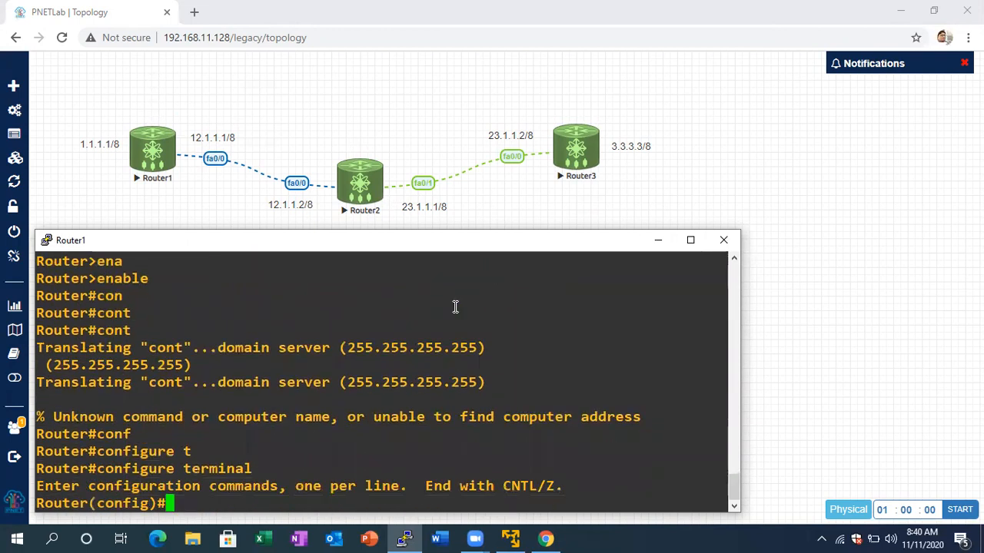
key(Return)
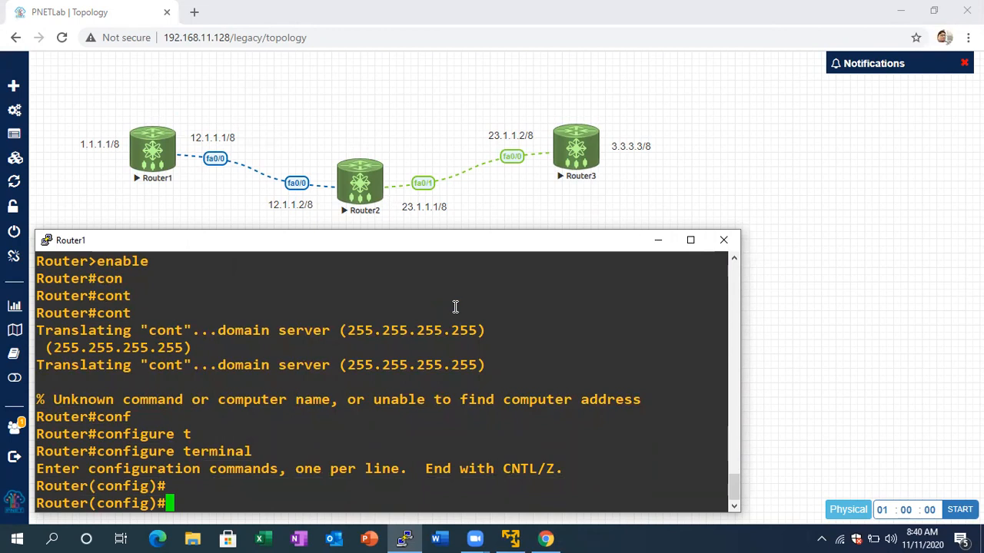
Assign IP address 12.1.1.1 with mask 255.0.0.0 to Router1's fastEthernet 0/0 interface
text(int)
key(Tab)
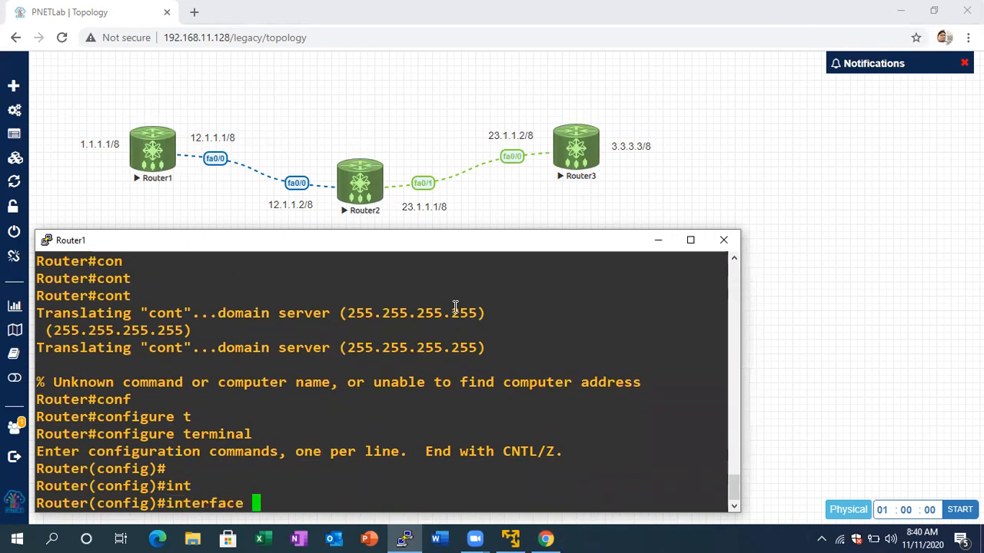
text(fa)
key(Tab)
text(0/0)
key(Return)
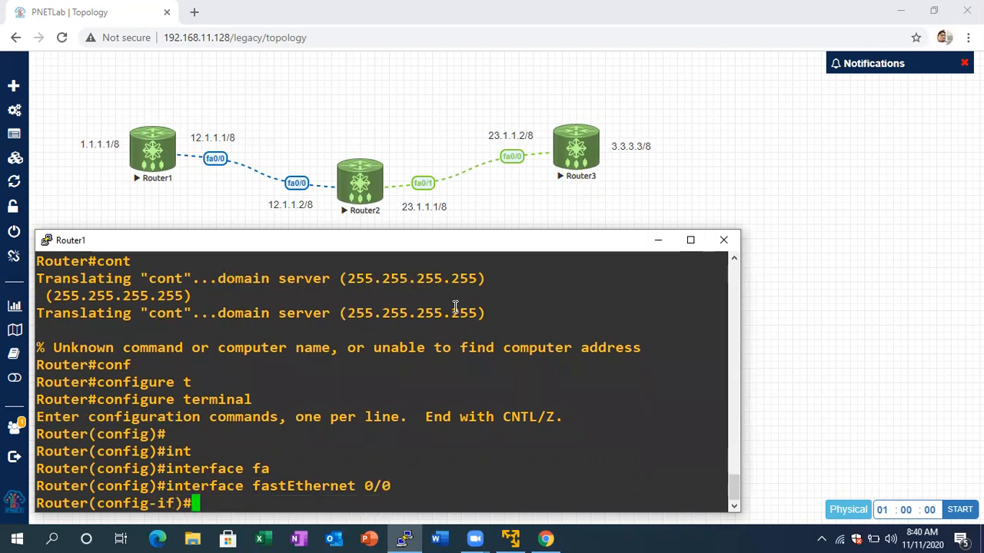
text(ip add)
key(Tab)
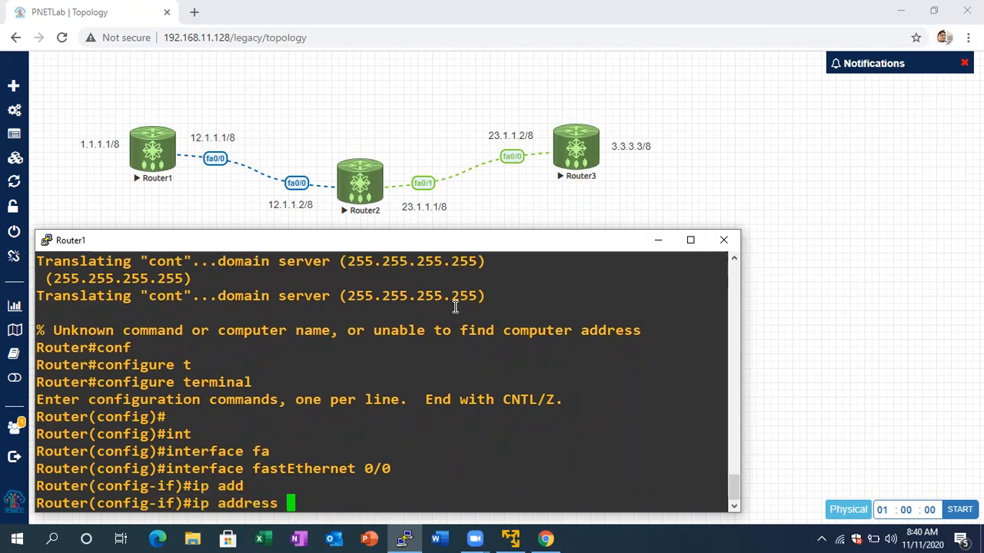
text(12.1.)
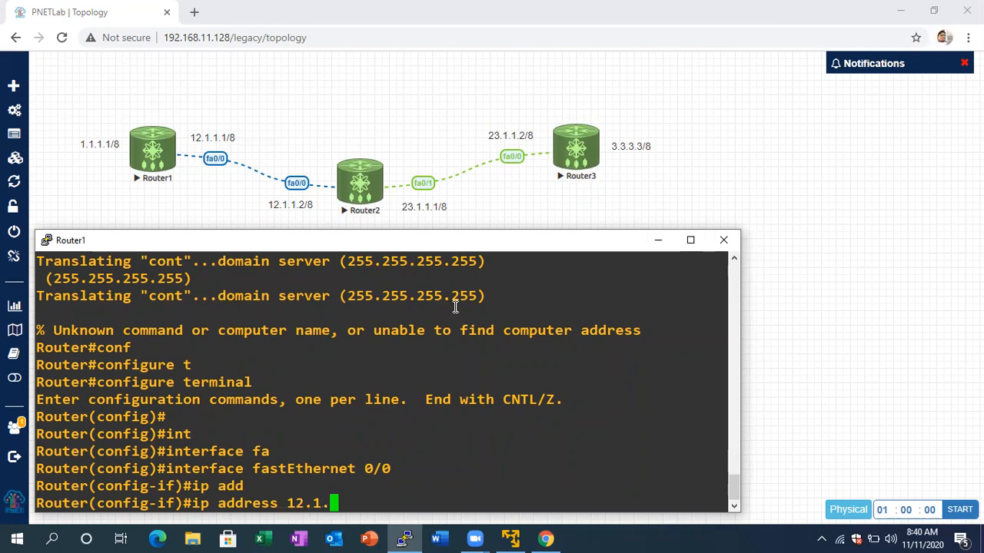
text(1.1 255.0.0.0)
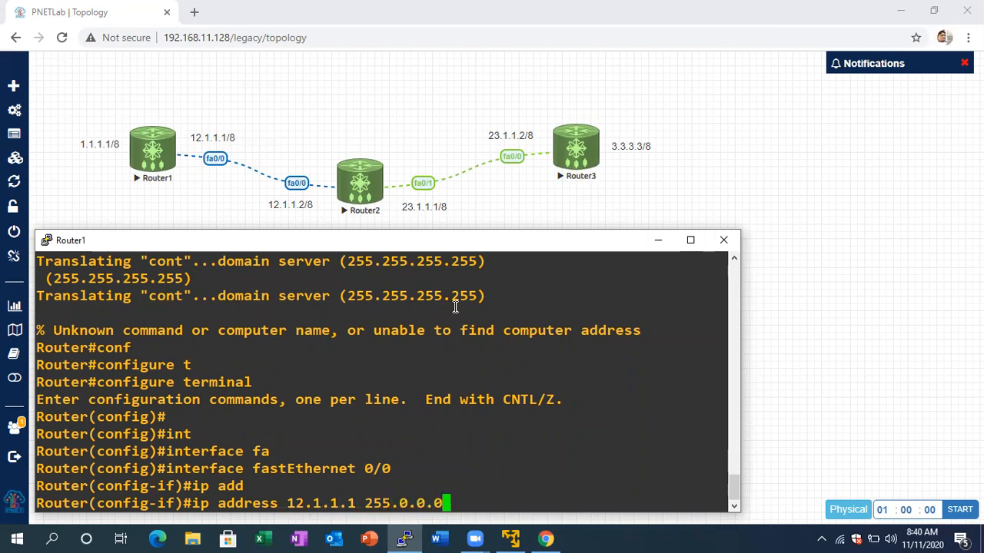
key(Return)
Enable Router1's fastEthernet 0/0 with no shutdown and exit to global configuration mode
text(no sh)
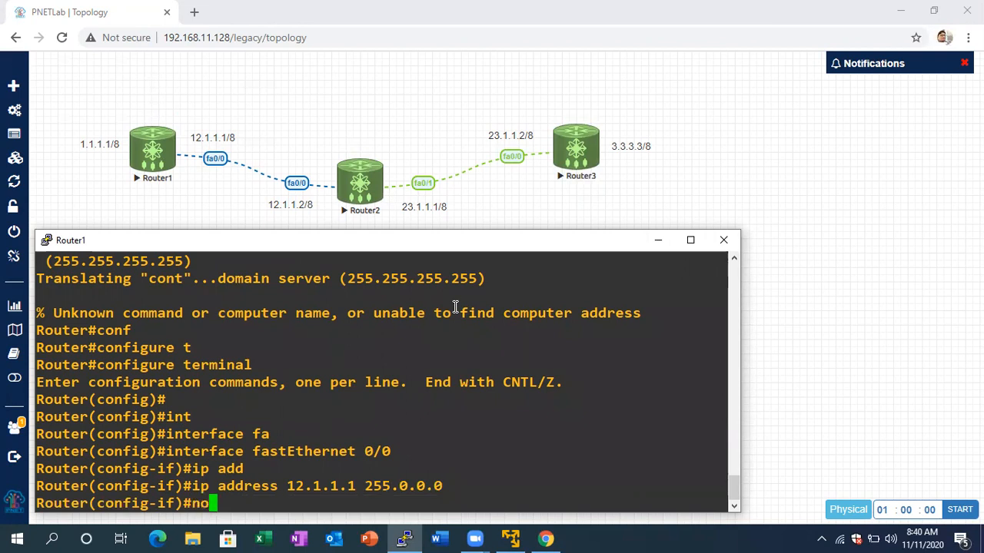
key(Tab)
key(Return)
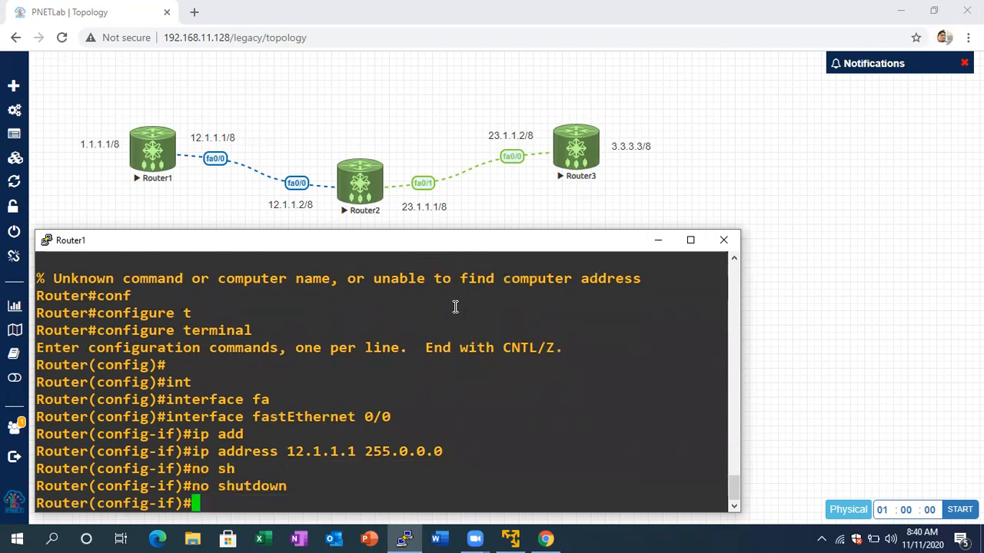
text(exi)
key(Tab)
key(Return)
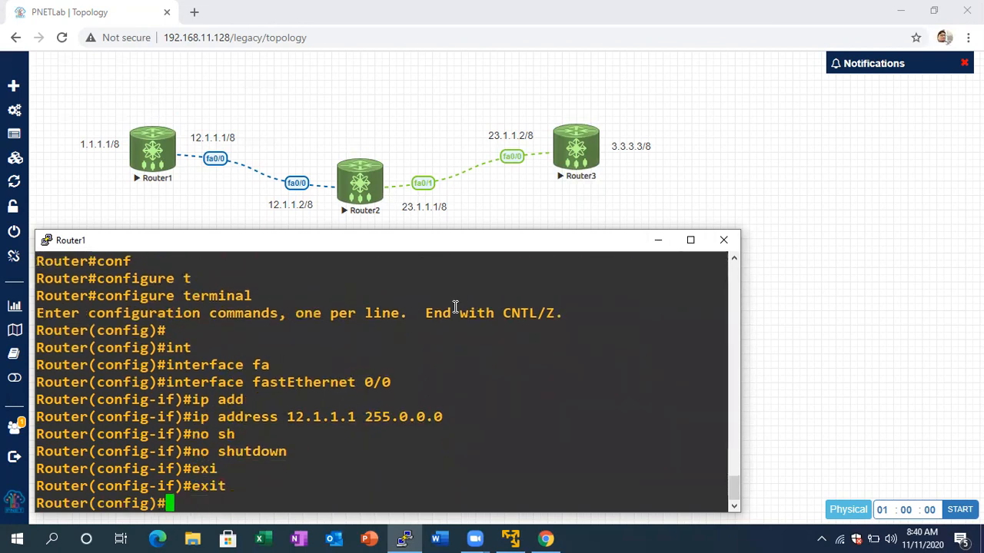
Create interface loopback 1 on Router1 and enter its configuration mode
text(in)
key(Tab)
key(Tab)
text(1)
key(Return)
text(1.1.1.)
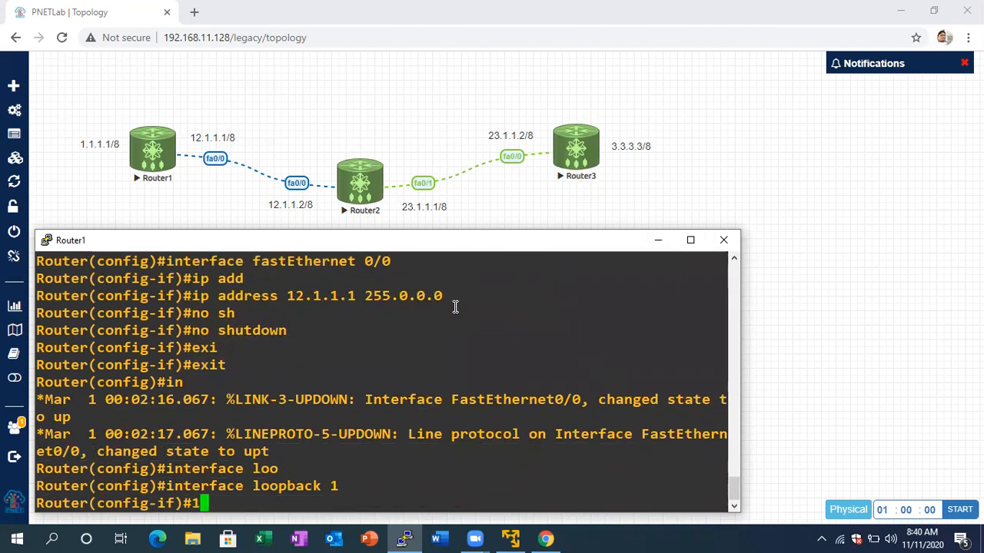
key(BackSpace)
key(BackSpace)
key(BackSpace)
key(BackSpace)
key(BackSpace)
key(BackSpace)
key(Return)
Assign IP address 1.1.1.1 with mask 255.0.0.0 to Router1's loopback 1 and issue no shutdown
text(ipa)
key(BackSpace)
text(add)
key(Tab)
text(1.1.1.1 255.0.0.0)
key(Return)
text(no sh)
key(Tab)
key(Return)
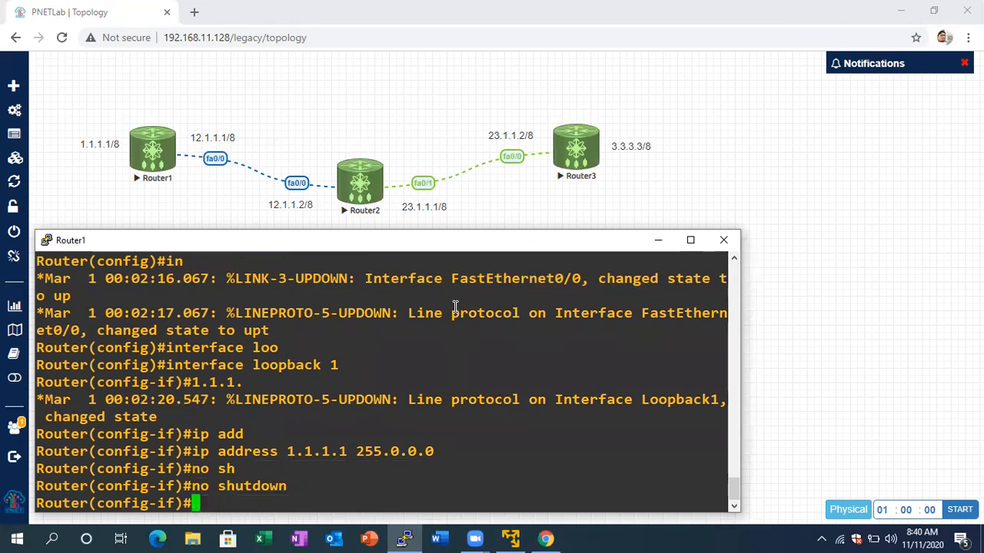
key(Return)
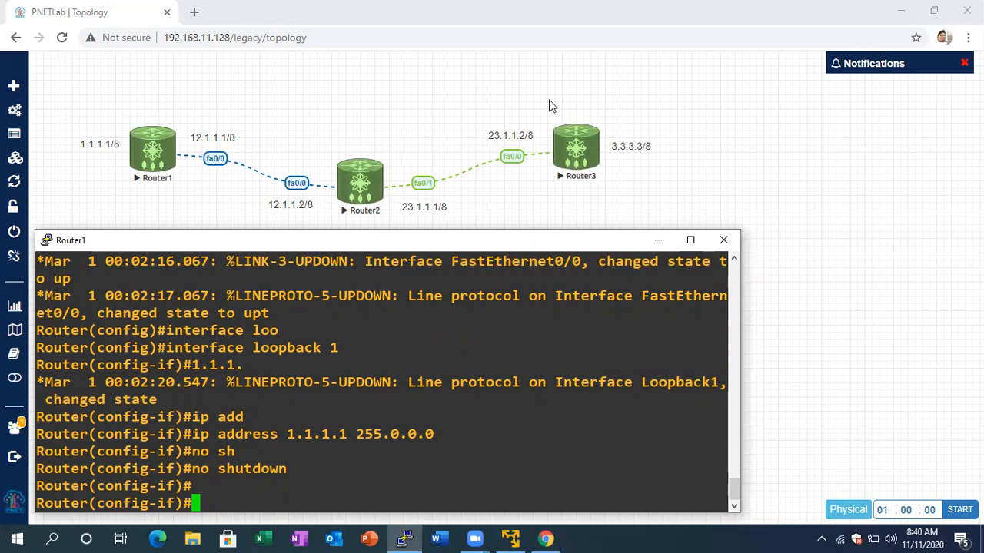
Open Router2's console in the Telnet client and place its window below the topology
click(362, 184)
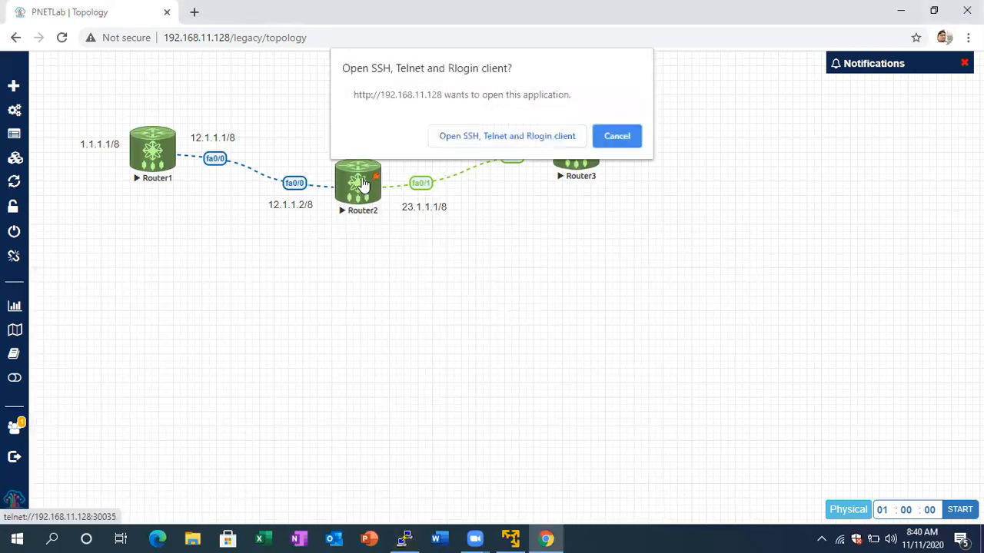
click(507, 135)
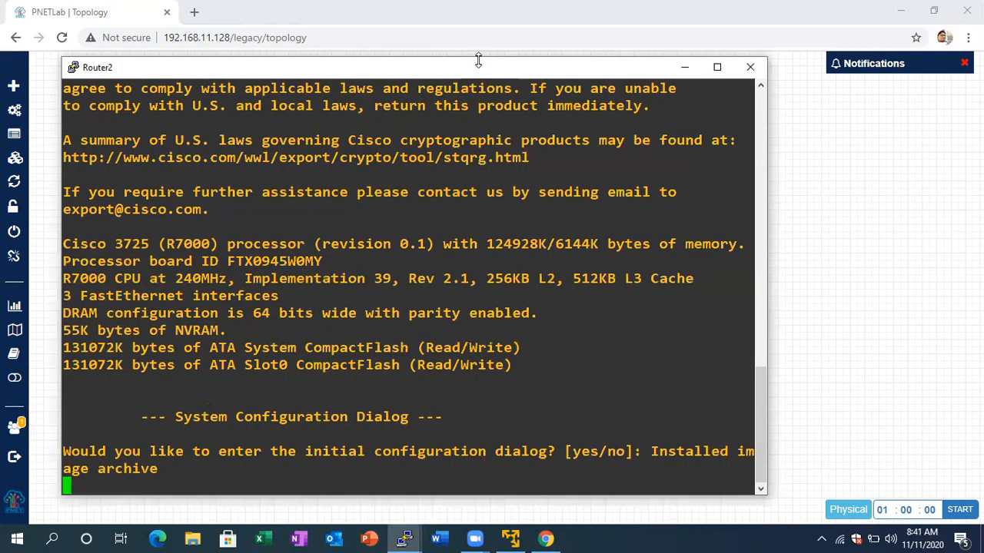
drag(478, 60, 526, 233)
Answer no to Router2's initial configuration dialog
key(Return)
key(Return)
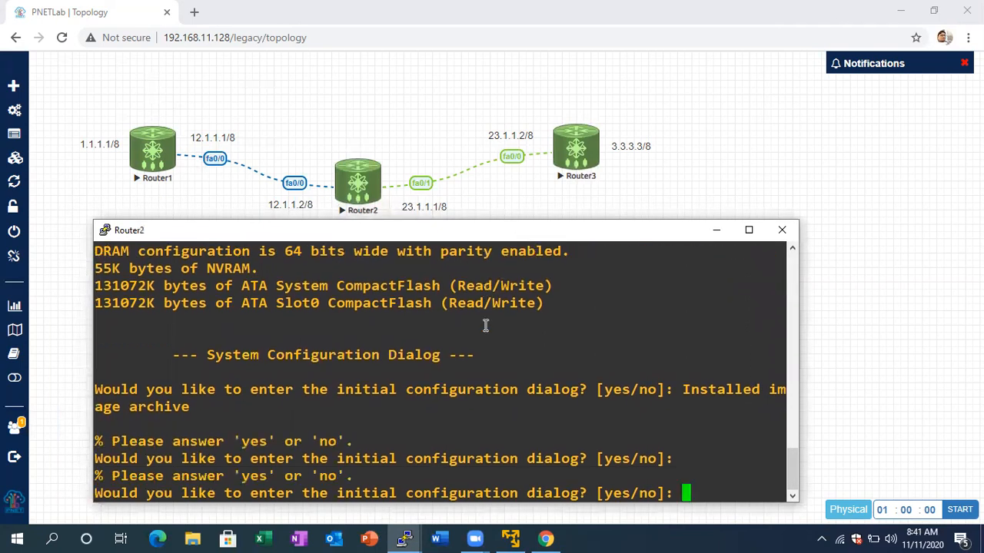
text(no)
key(Return)
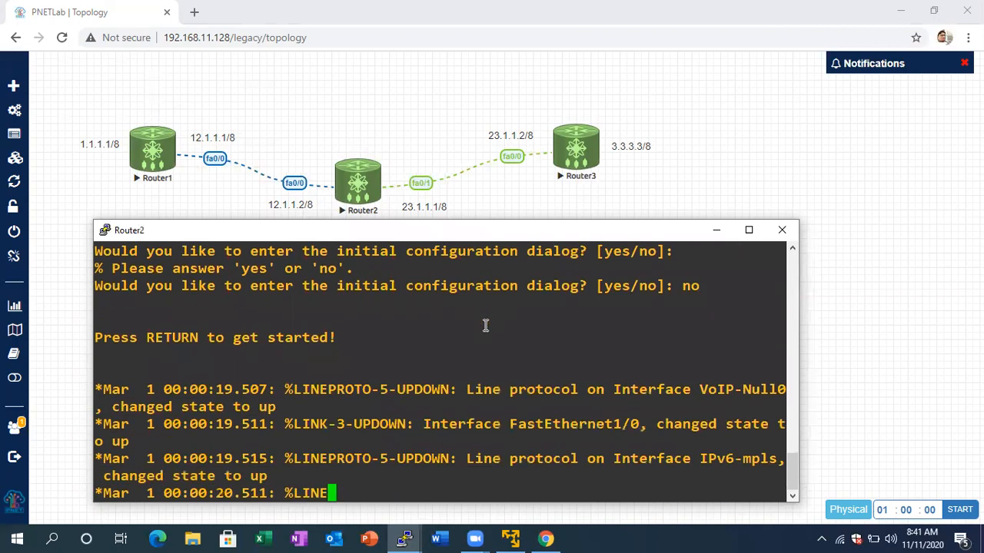
Bring up Router2's prompt and enter privileged EXEC mode with the enable command
key(Return)
key(Return)
text(ena)
key(Tab)
key(Return)
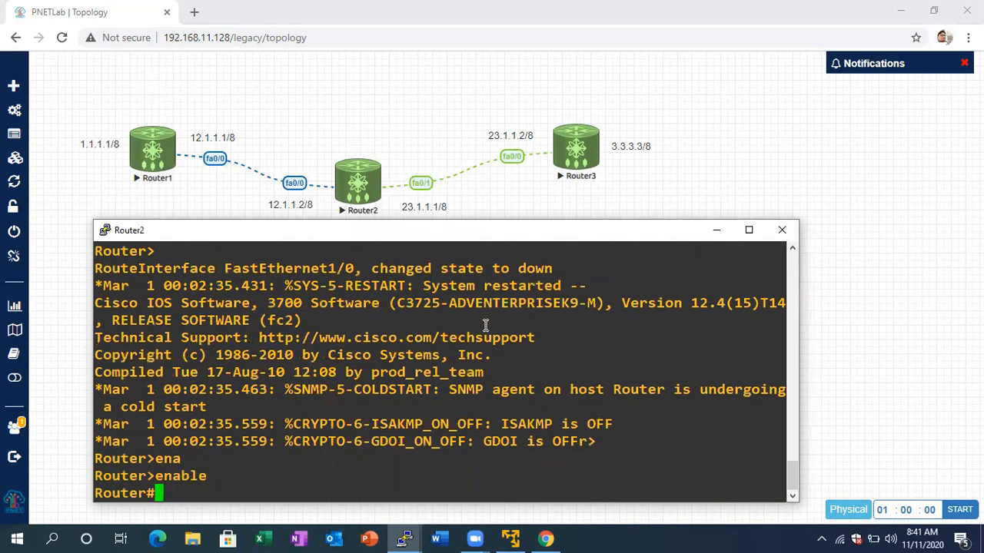
Enter global configuration mode on Router2 with configure terminal
key(Return)
text(con)
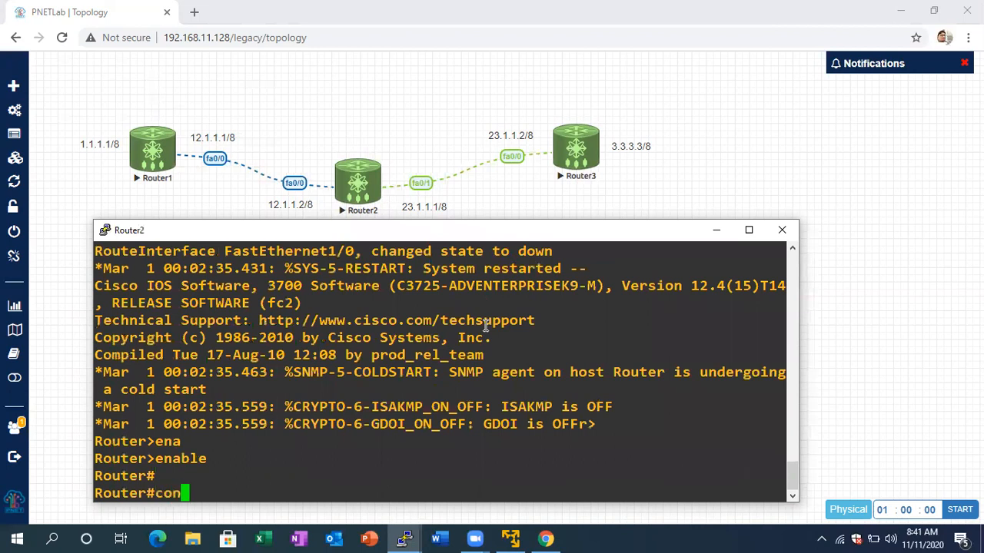
key(Tab)
text(t)
key(Tab)
text(t)
key(Tab)
key(Return)
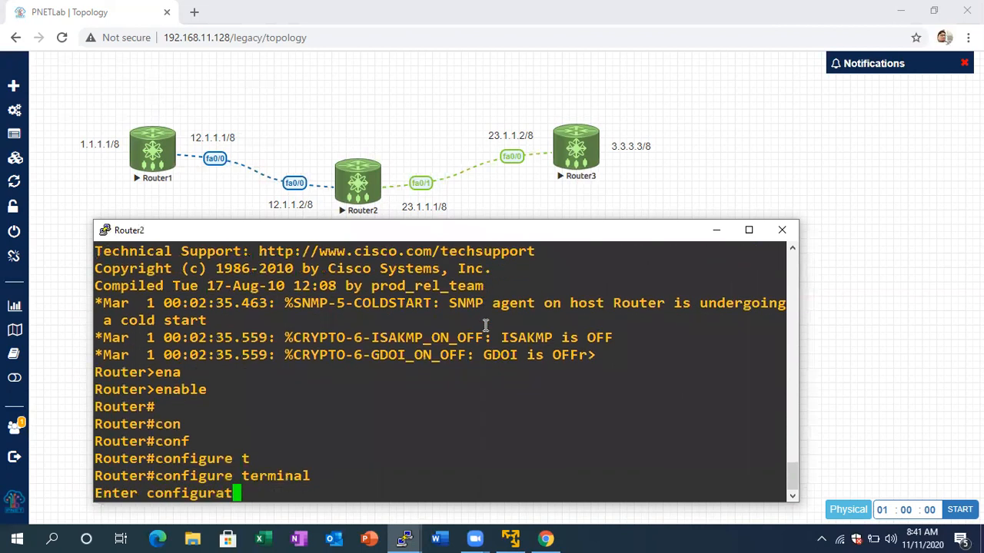
key(Return)
key(Return)
Set Router2's hostname to R2
text(hos)
key(Tab)
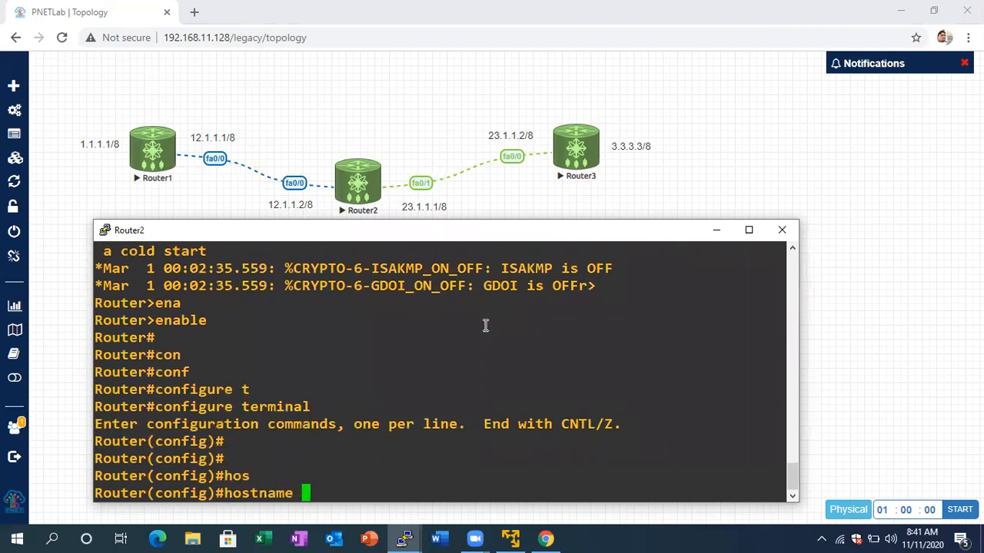
text(R2)
key(Return)
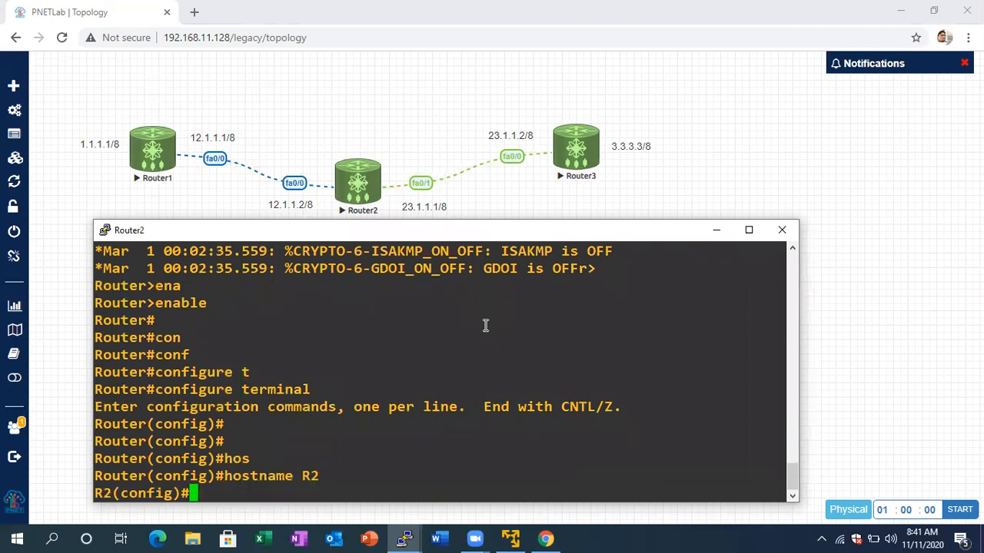
key(Return)
key(Return)
Assign IP address 12.1.1.2 with mask 255.0.0.0 to R2's fastEthernet 0/0 interface
text(int)
key(Tab)
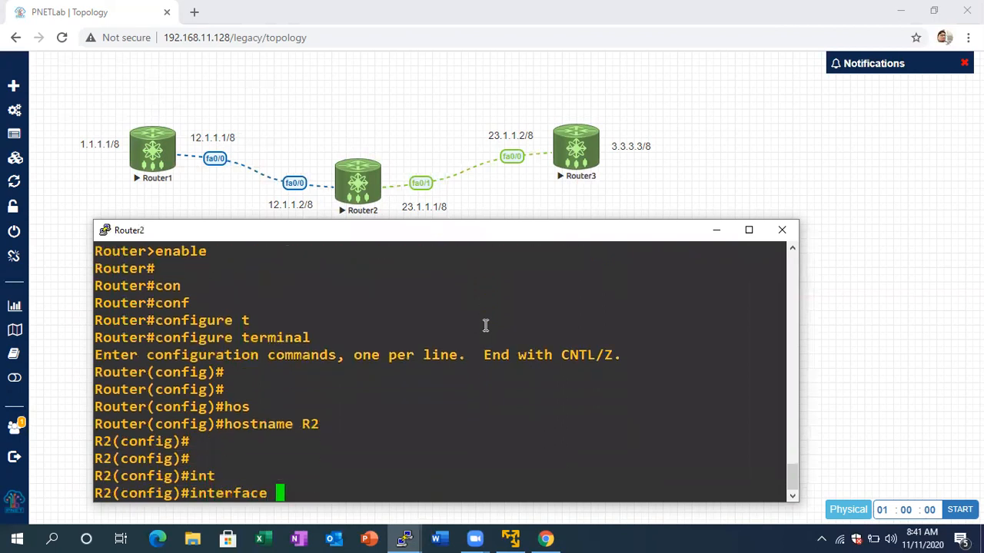
text(fa)
key(Tab)
text(0/0)
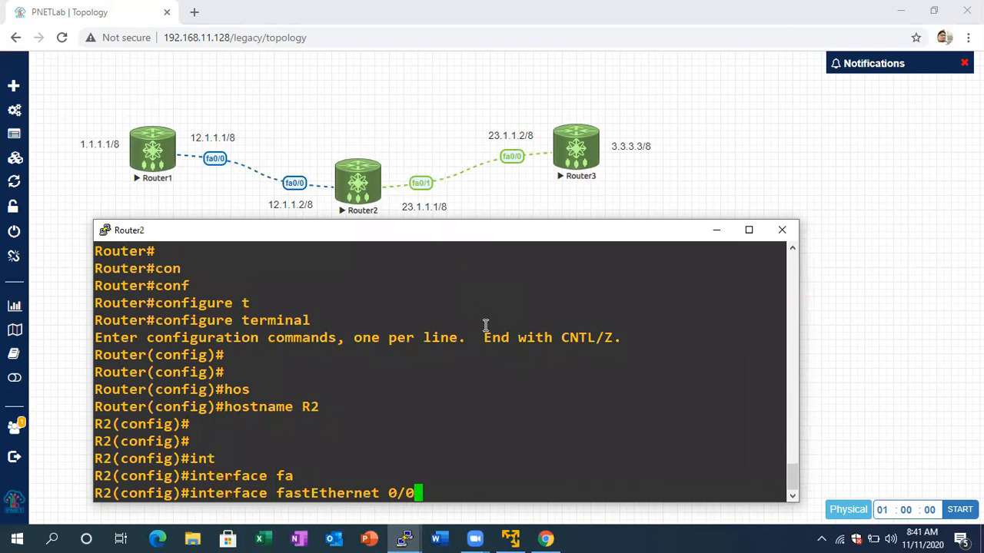
key(Return)
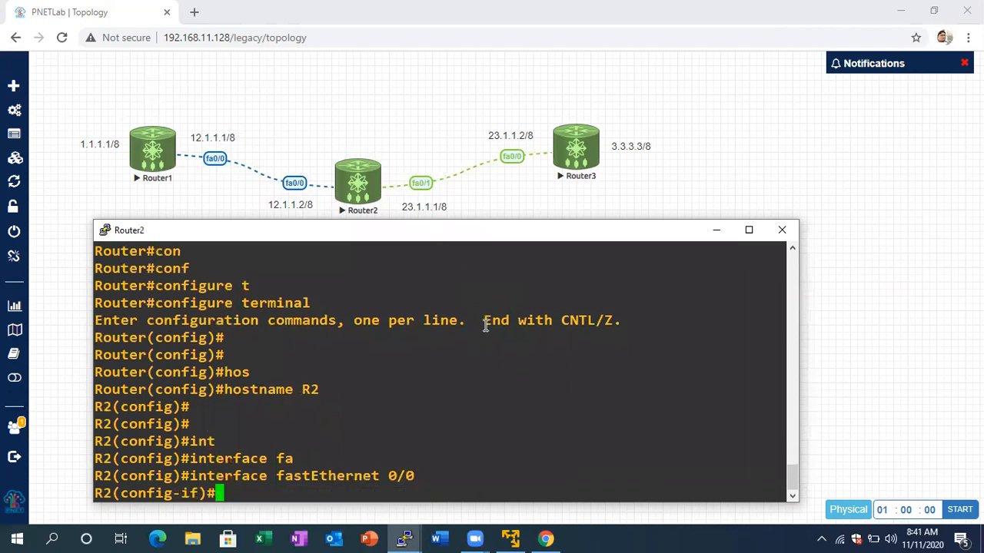
text(12.1.1.2 2)
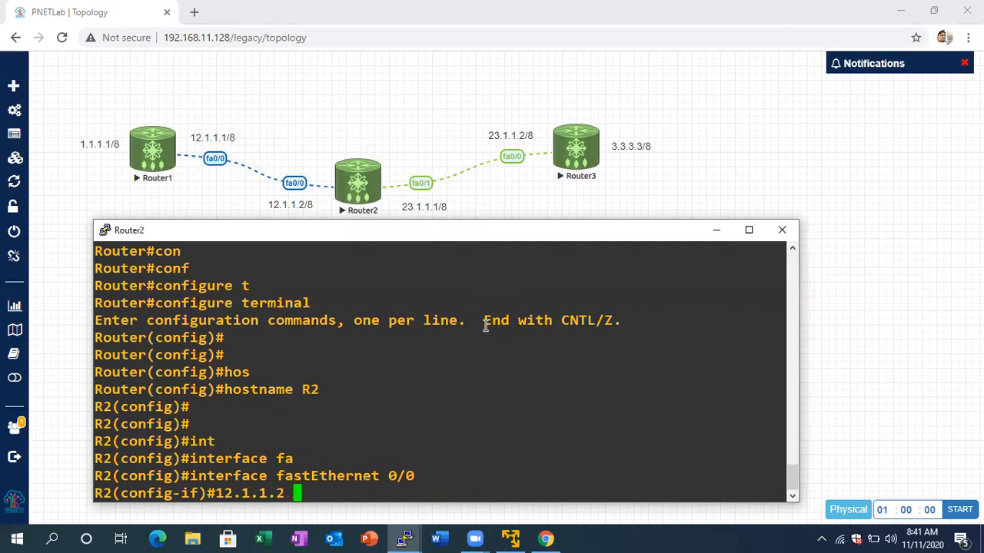
text(55.0.0.0)
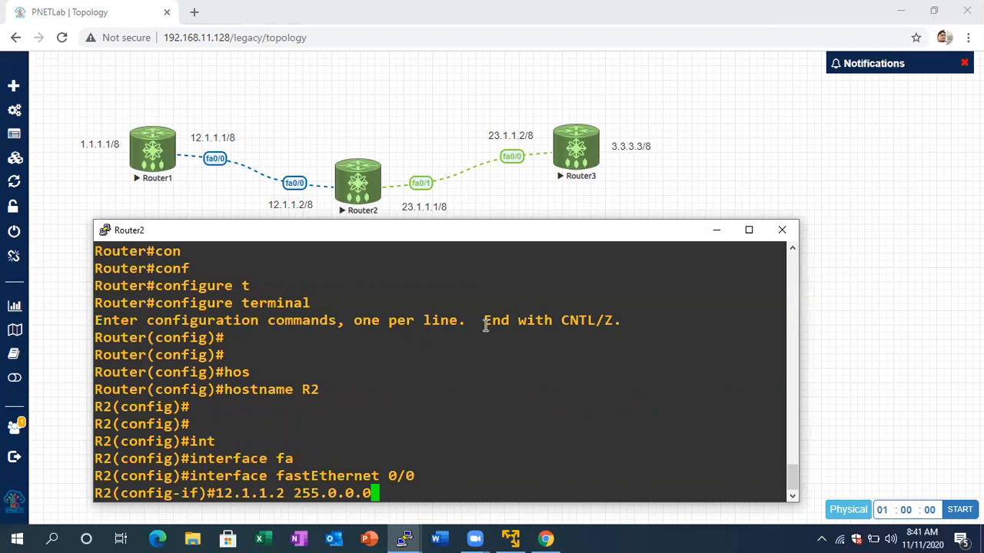
key(Left)
key(Left)
key(Left)
key(Left)
key(Left)
key(Left)
key(Left)
key(Left)
key(Left)
key(Left)
key(Left)
key(Left)
key(Left)
key(Left)
key(Left)
key(Left)
key(Left)
key(Left)
text(ip address)
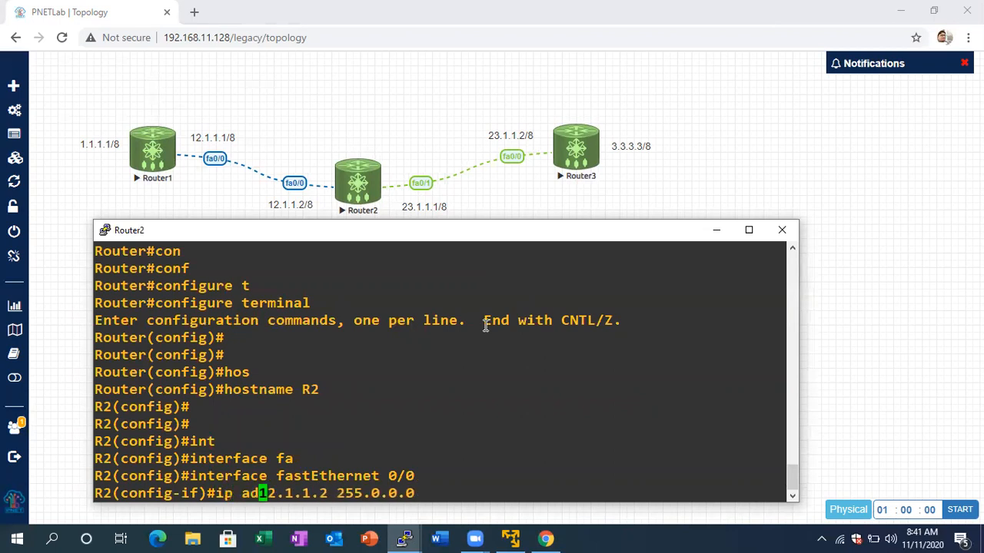
key(Return)
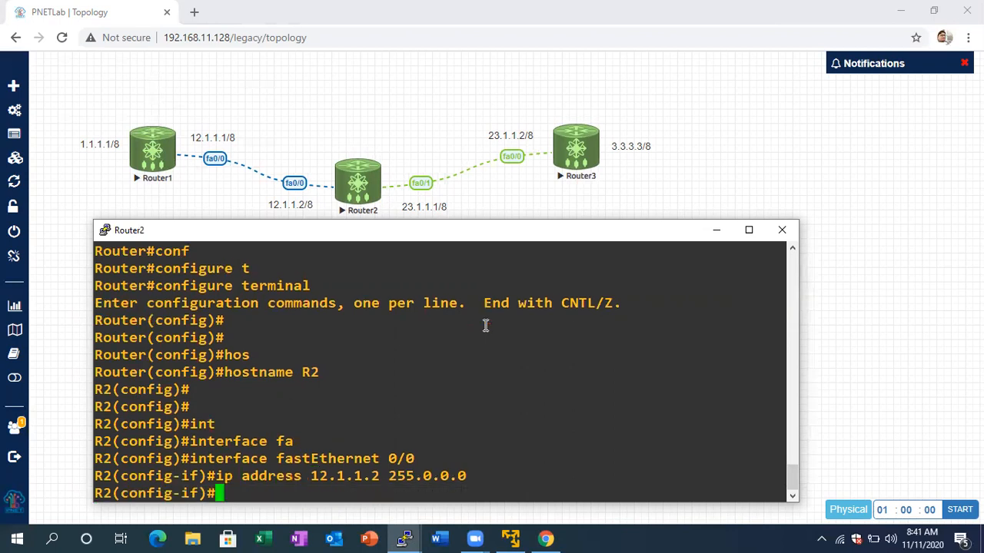
Enable R2's fastEthernet 0/0 with no shutdown and exit to global configuration mode
text(no sh)
key(Tab)
key(Return)
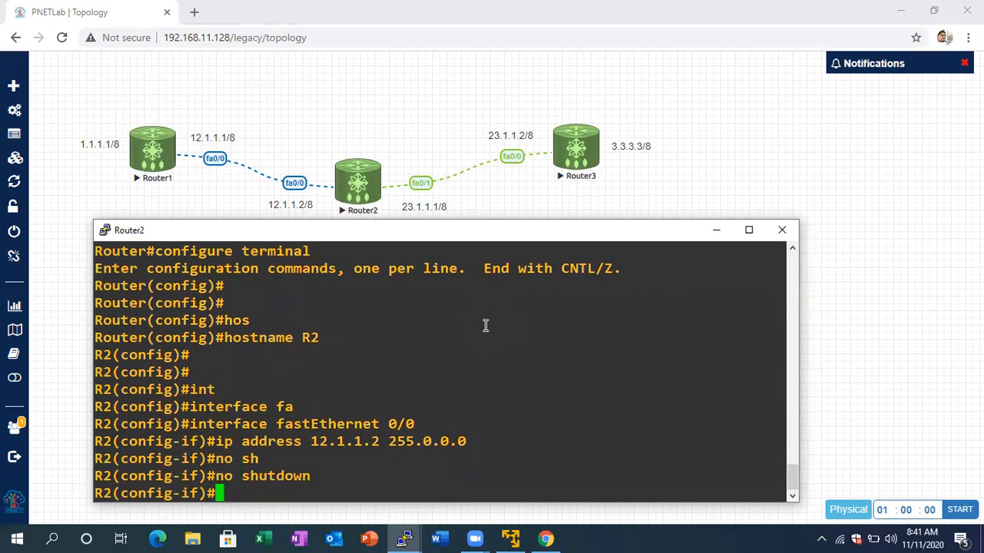
text(ex)
key(Tab)
key(Return)
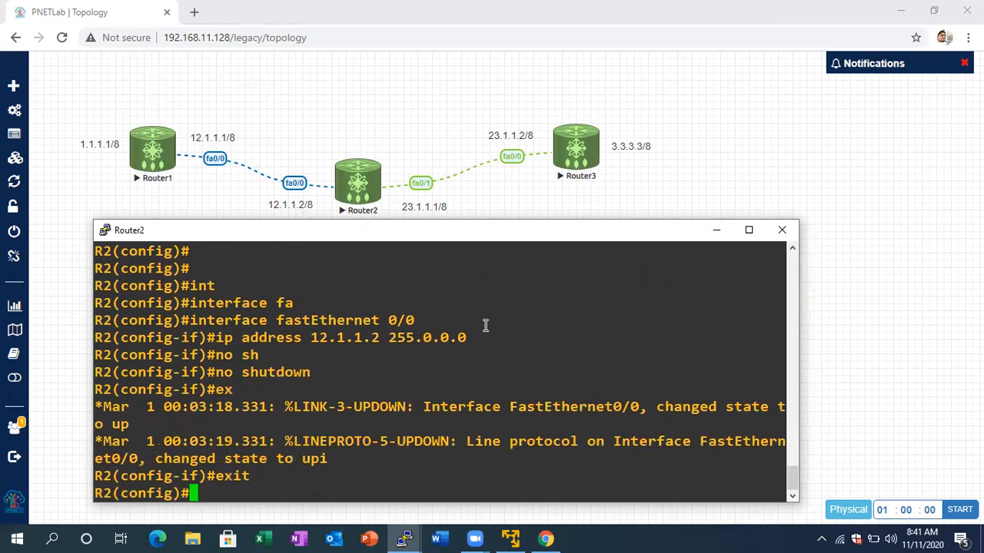
key(Return)
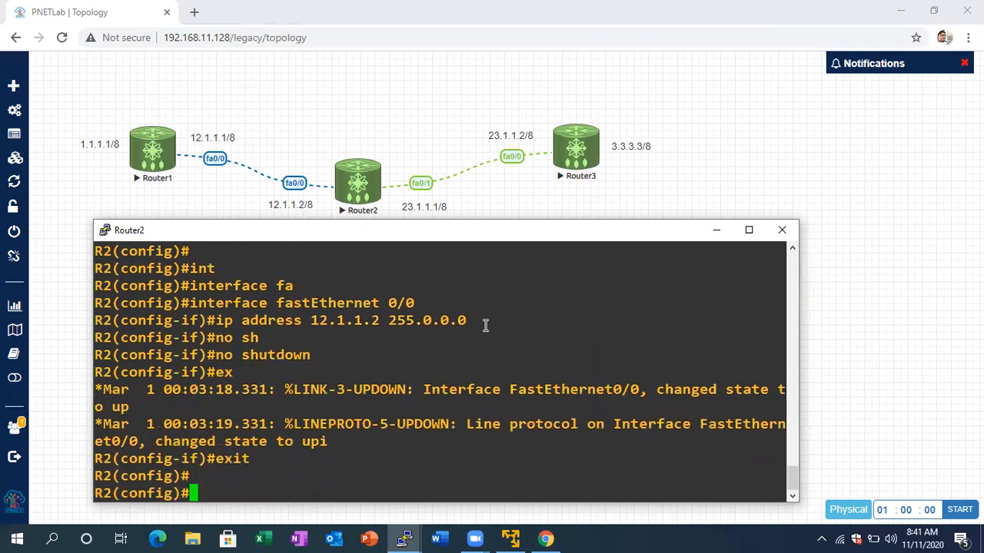
text(ingt)
key(Tab)
text(fa)
key(Tab)
text(0/1)
key(Return)
Assign IP address 23.1.1.1 with mask 255.0.0.0 to R2's fastEthernet 0/1 interface
text(int)
key(Tab)
text(f)
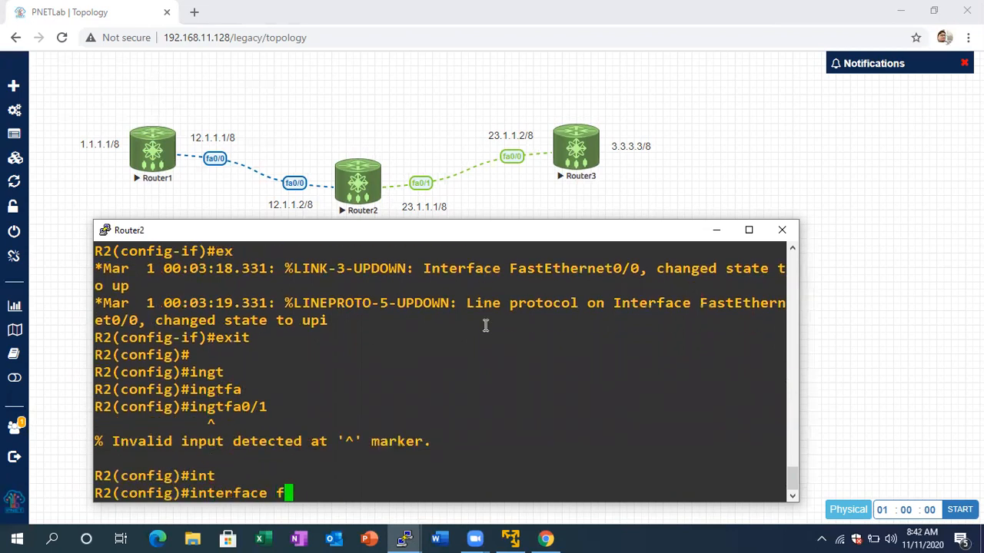
text(a)
key(Tab)
text(0/1)
key(Return)
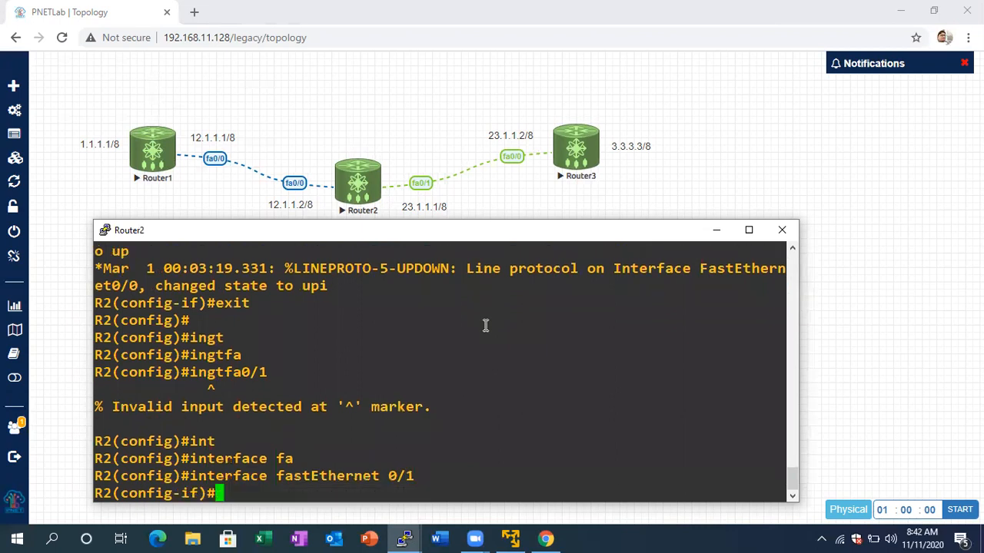
text(ip add)
key(Tab)
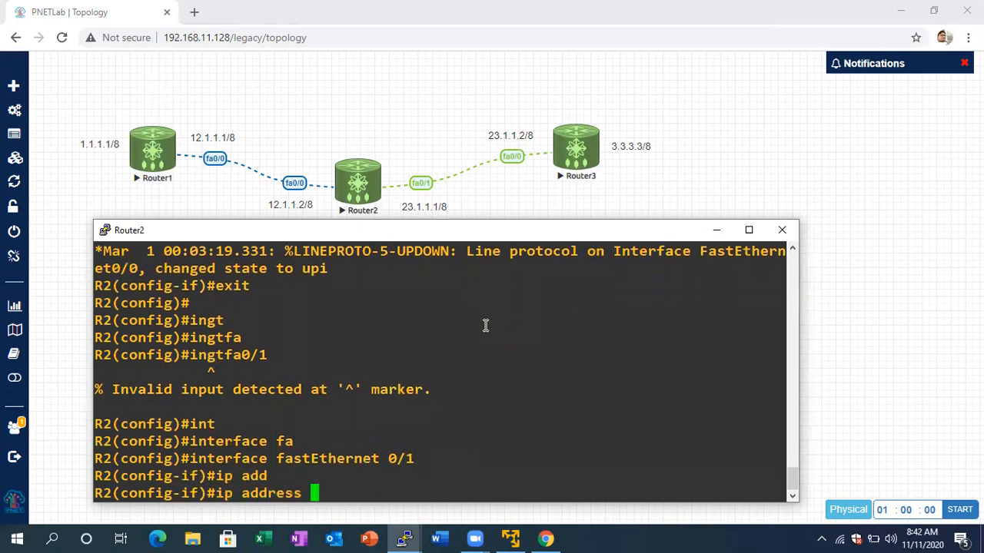
text(23.1.1.1 255.)
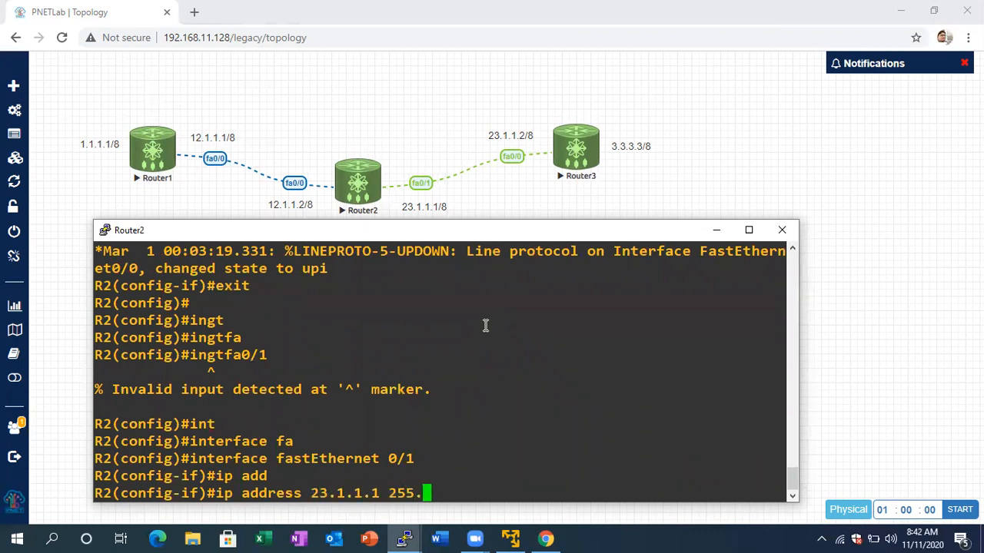
text(0.0.0)
key(Return)
Enable R2's fastEthernet 0/1 interface with no shutdown
text(no sh)
key(Tab)
key(Return)
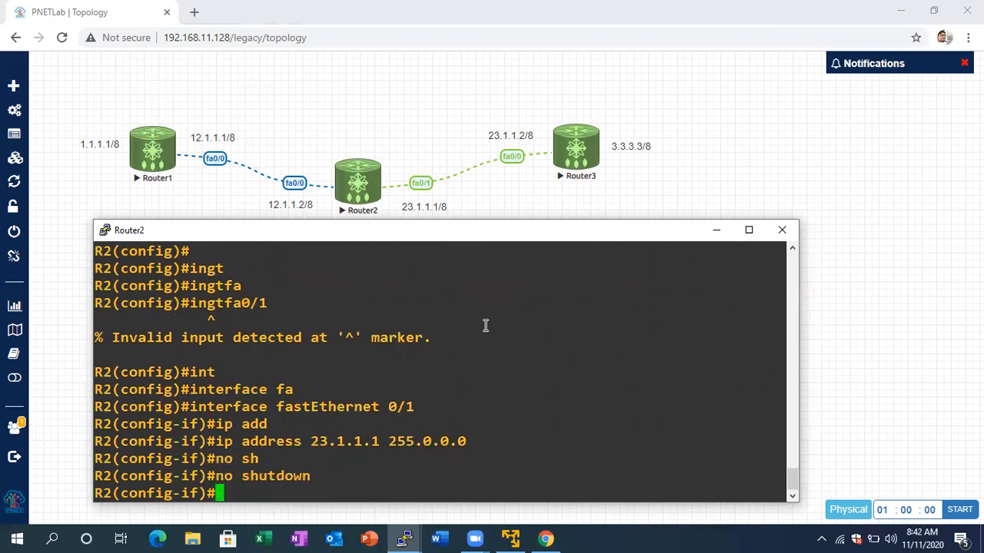
Exit R2's interface configuration to return to global configuration mode
text(exi)
key(Tab)
key(Return)
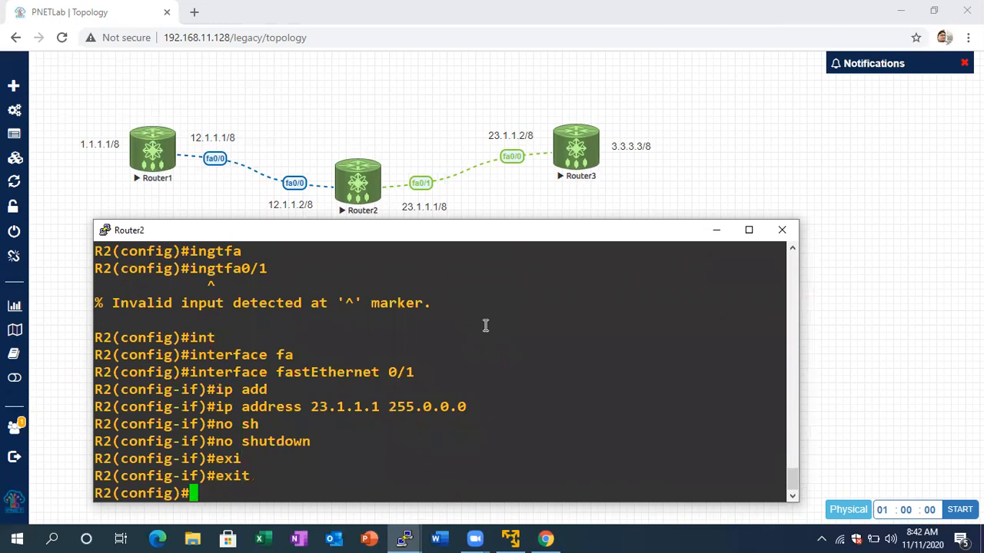
key(Return)
key(Return)
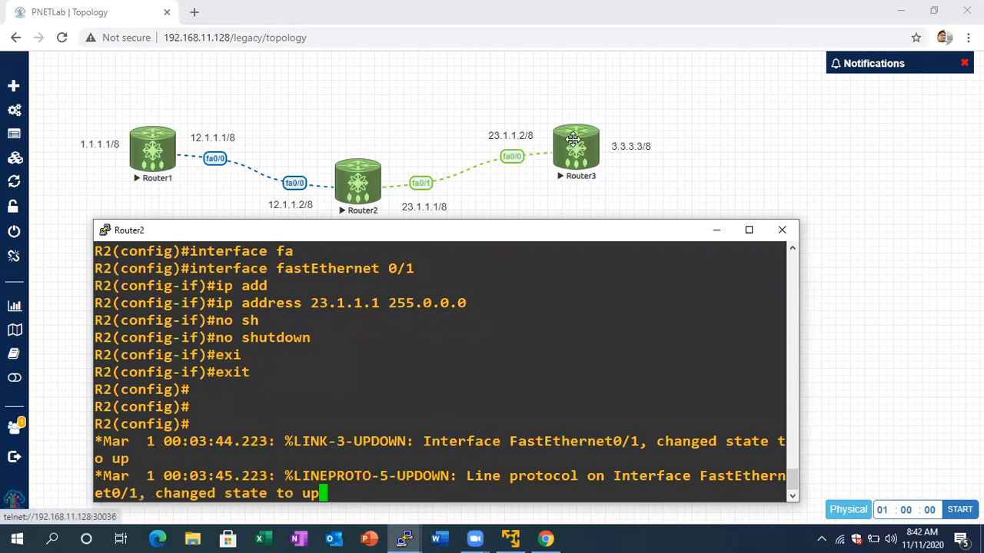
Open Router3's console, then shorten and reposition its window so the routers' upper row stays visible
click(572, 140)
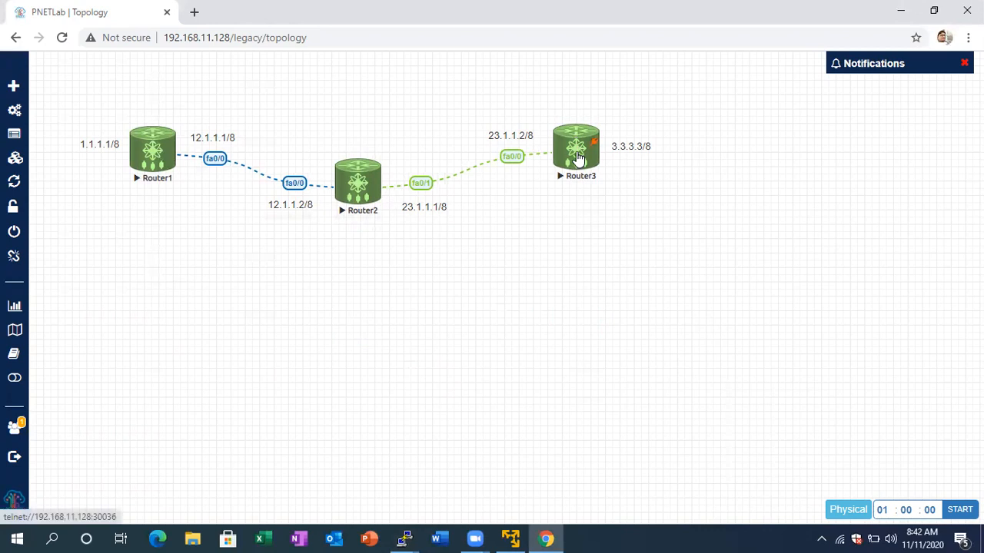
click(578, 157)
click(513, 132)
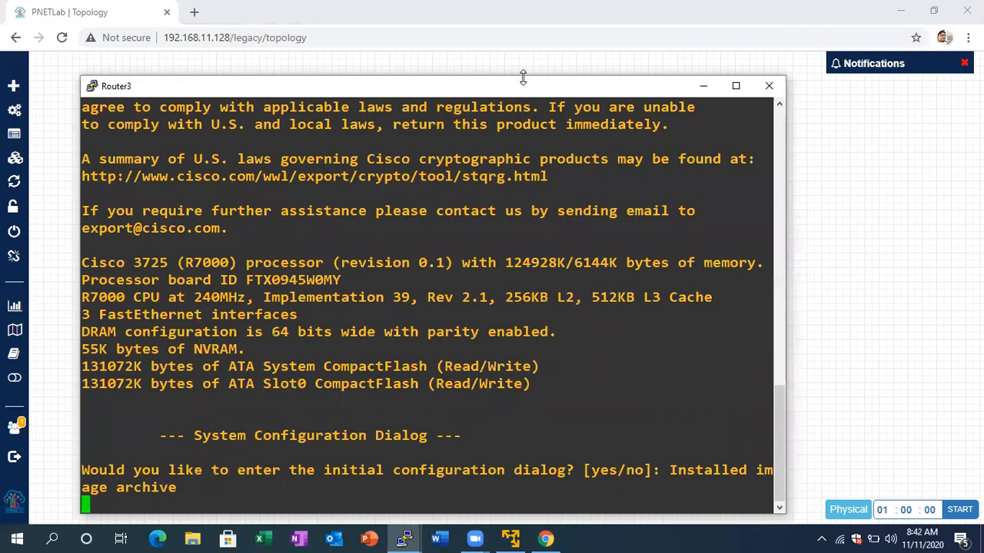
drag(522, 77, 531, 179)
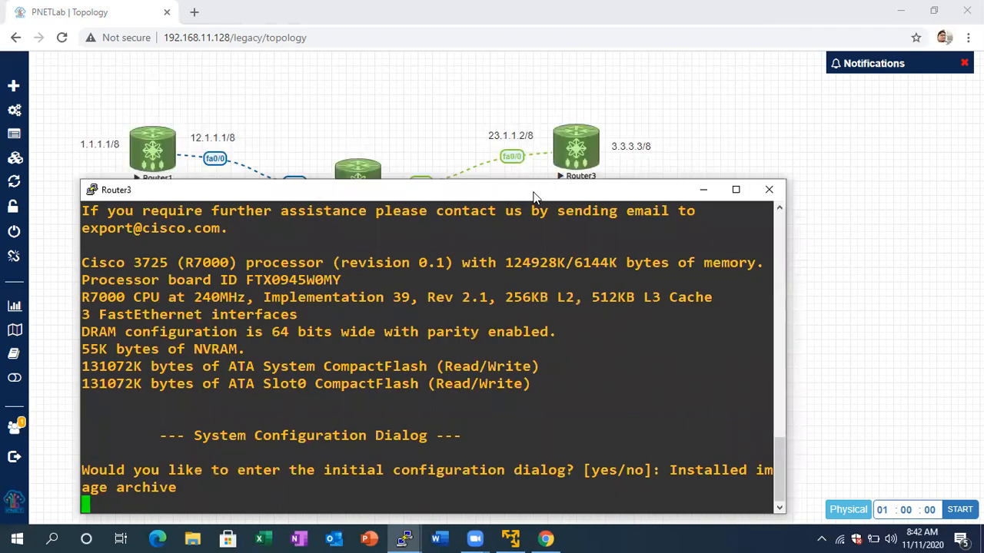
drag(536, 197, 728, 203)
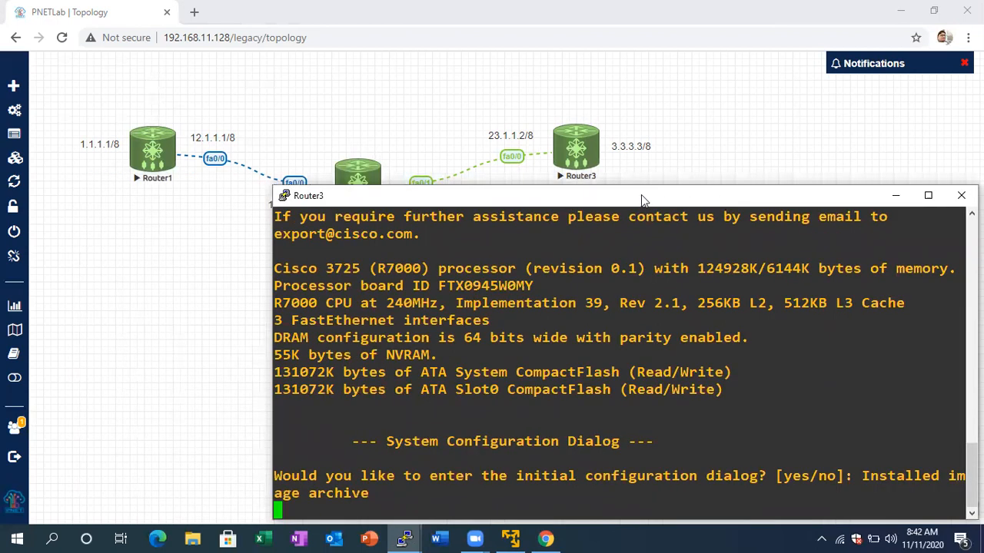
Move Router2 and its 23.1.1.1/8 and 12.1.1.2/8 labels up in the topology, clear of the console area
drag(355, 176, 353, 99)
drag(422, 207, 417, 141)
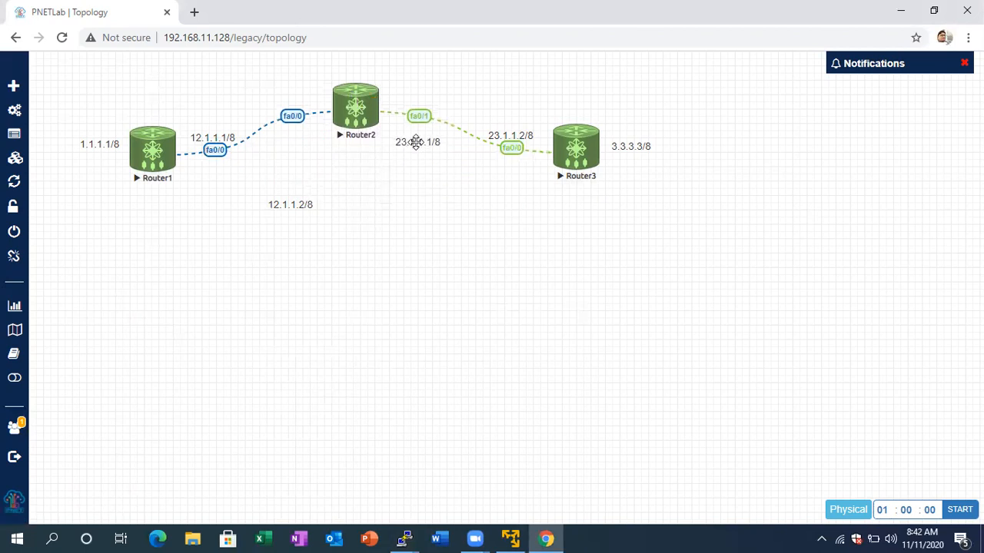
drag(296, 202, 297, 138)
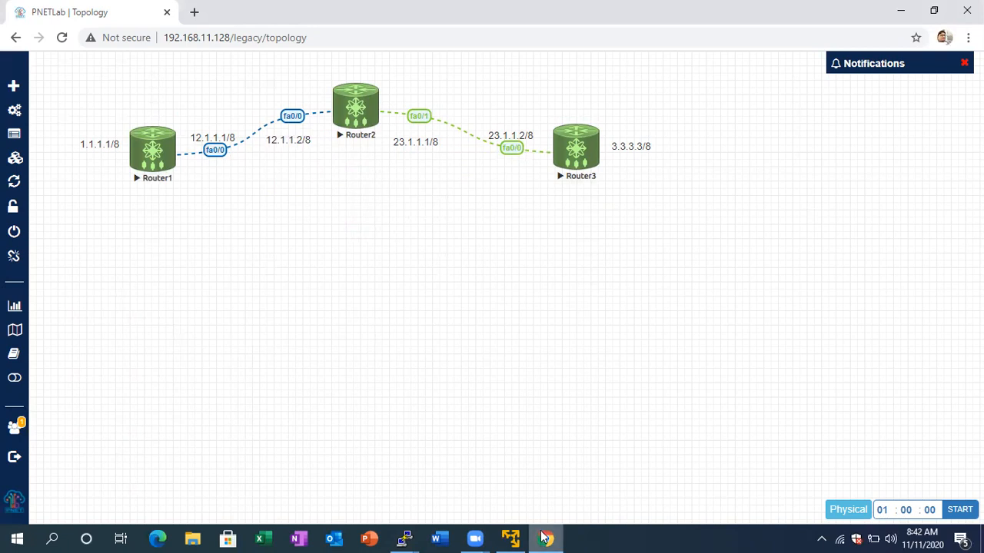
Return to Router3's console, place it below the topology, and answer no to the initial configuration dialog
mouse_move(417, 537)
click(532, 481)
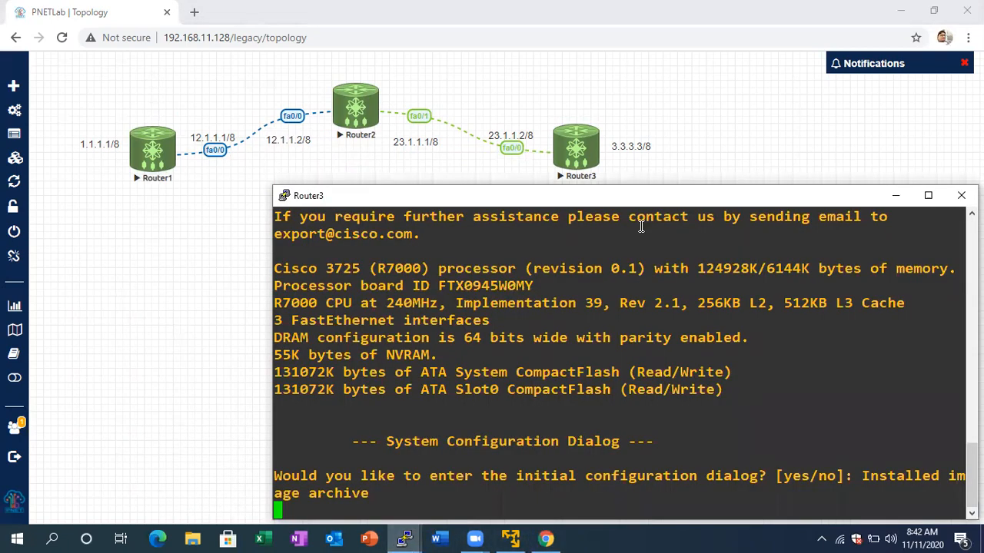
drag(633, 199, 624, 190)
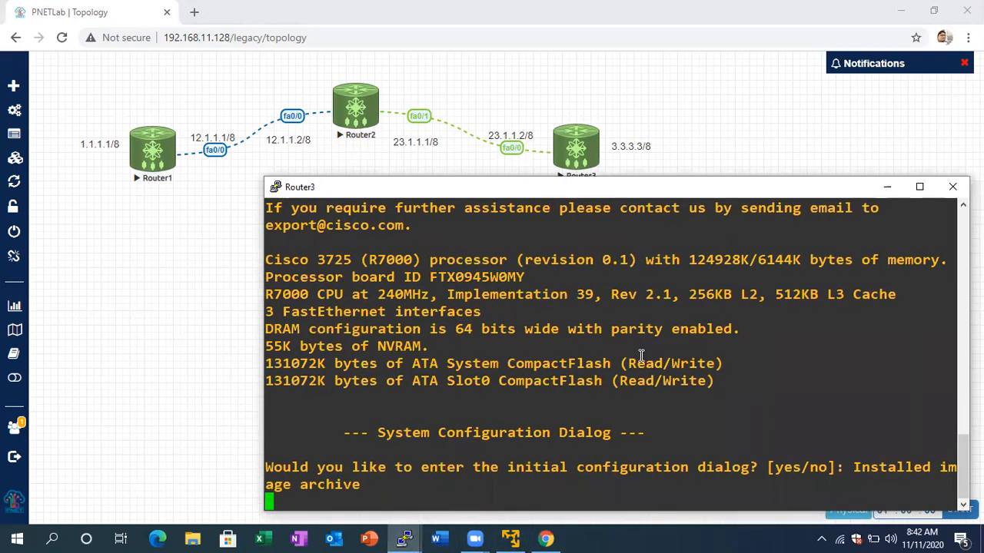
key(Return)
text(no)
key(Return)
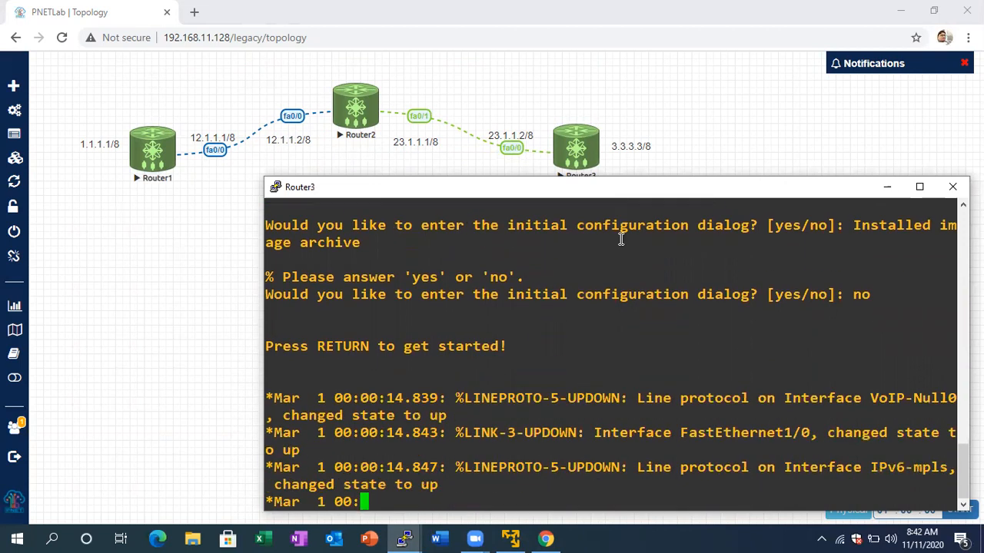
Nudge Router3 slightly up in the topology, then enter privileged and global configuration mode in its console
drag(579, 155, 581, 148)
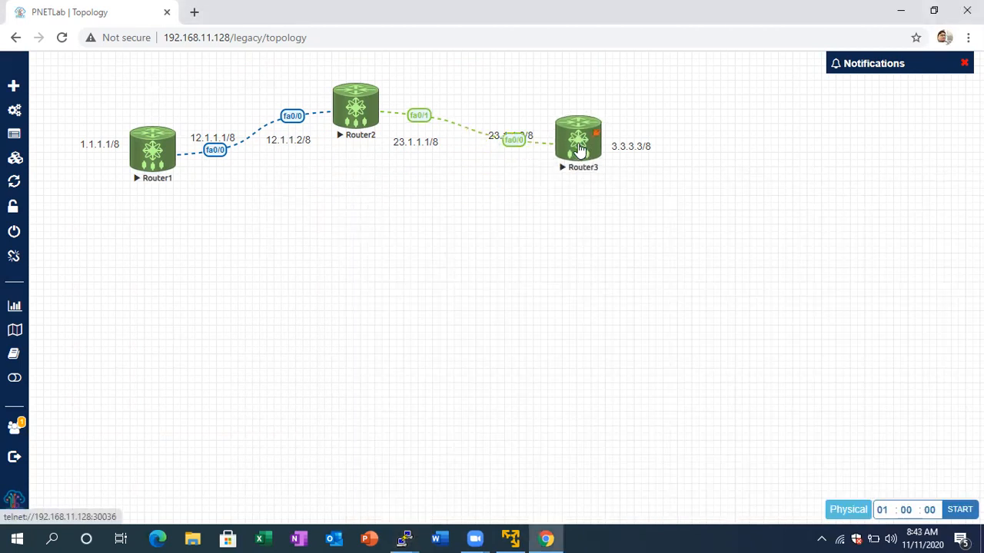
mouse_move(405, 538)
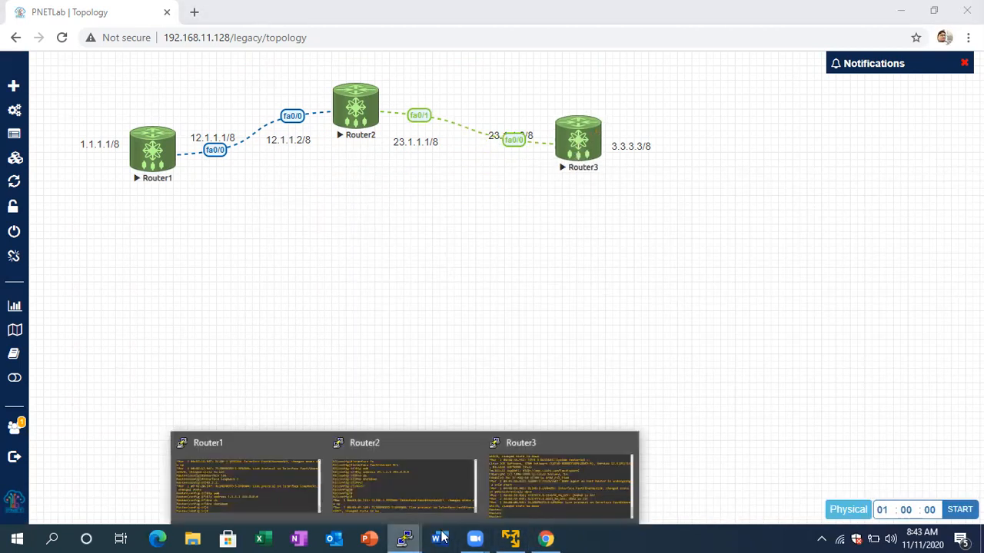
click(533, 502)
text(en)
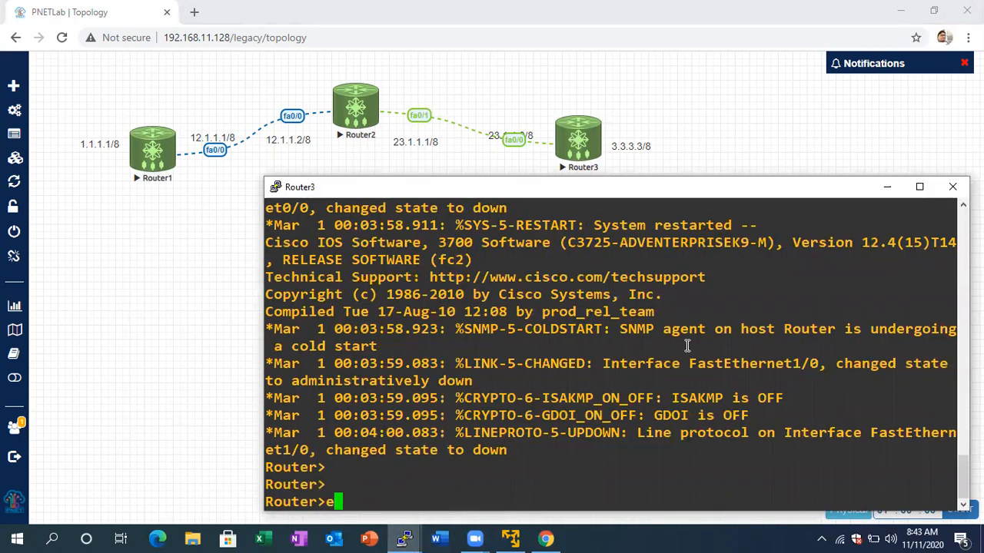
key(Tab)
key(Return)
text(con)
key(Tab)
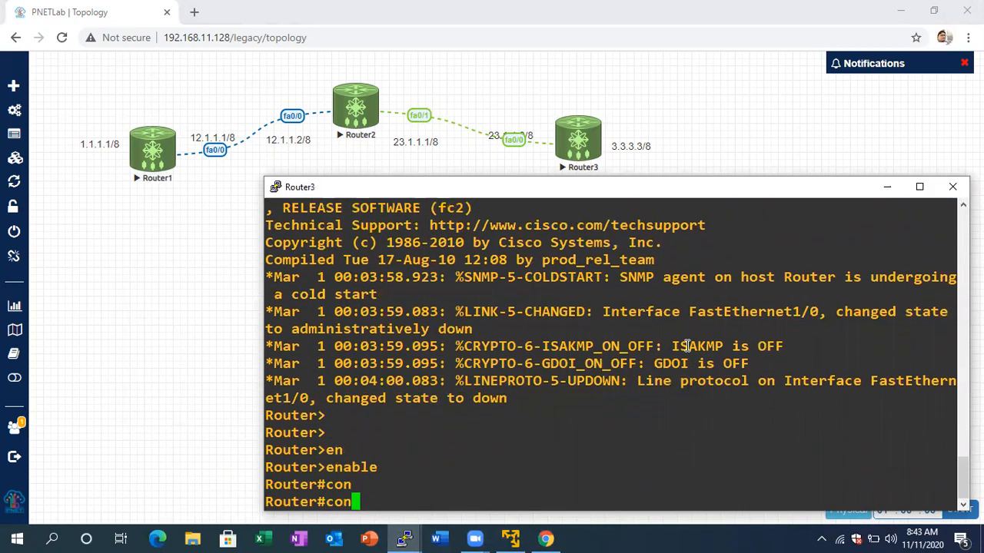
text(f)
key(Tab)
text(t)
key(Tab)
key(Return)
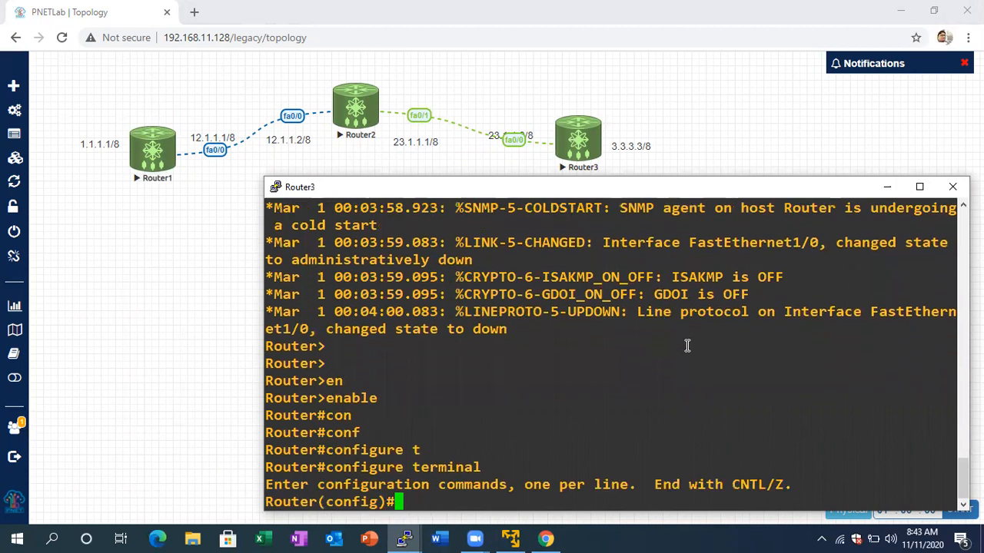
Set Router3's hostname to R3
text(hos)
key(Tab)
text(R3)
key(Return)
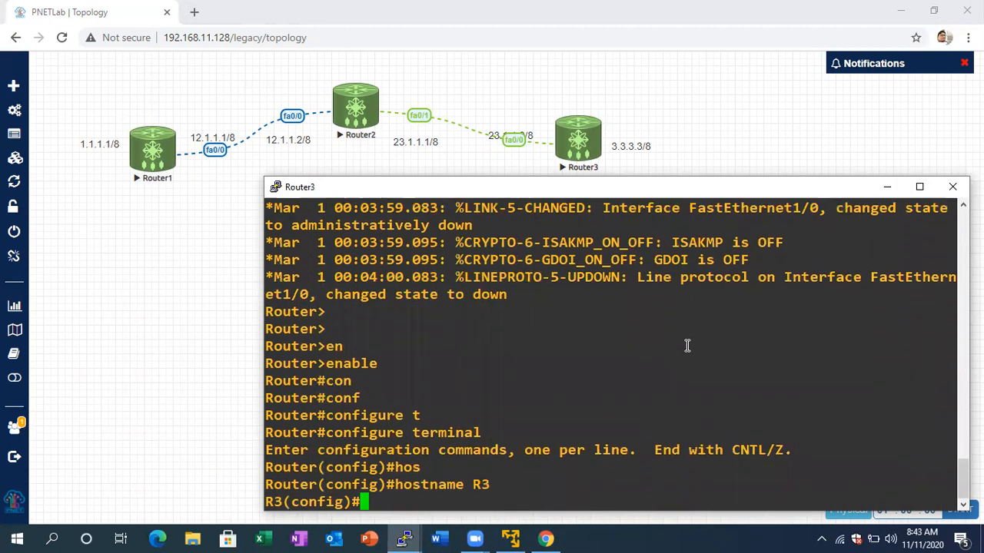
Assign IP address 23.1.1.2 with mask 255.0.0.0 to R3's fastEthernet 0/0 interface
text(int)
key(Tab)
text(fa)
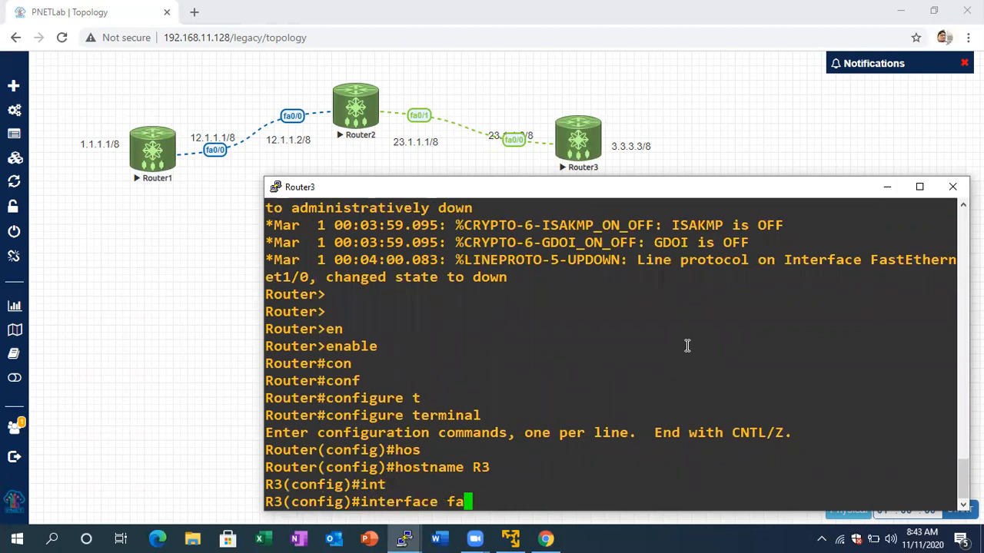
key(Tab)
text(0/0)
key(Return)
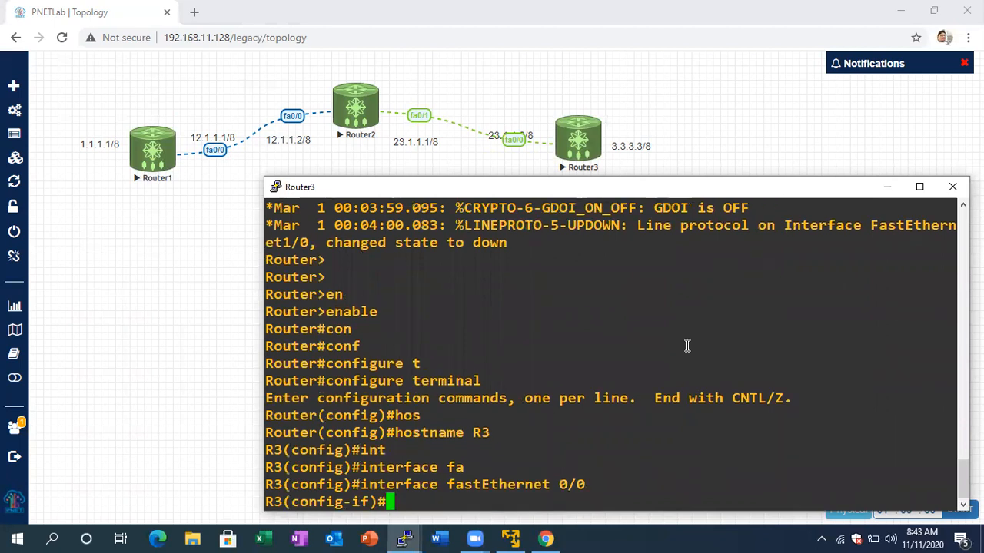
text(ip add)
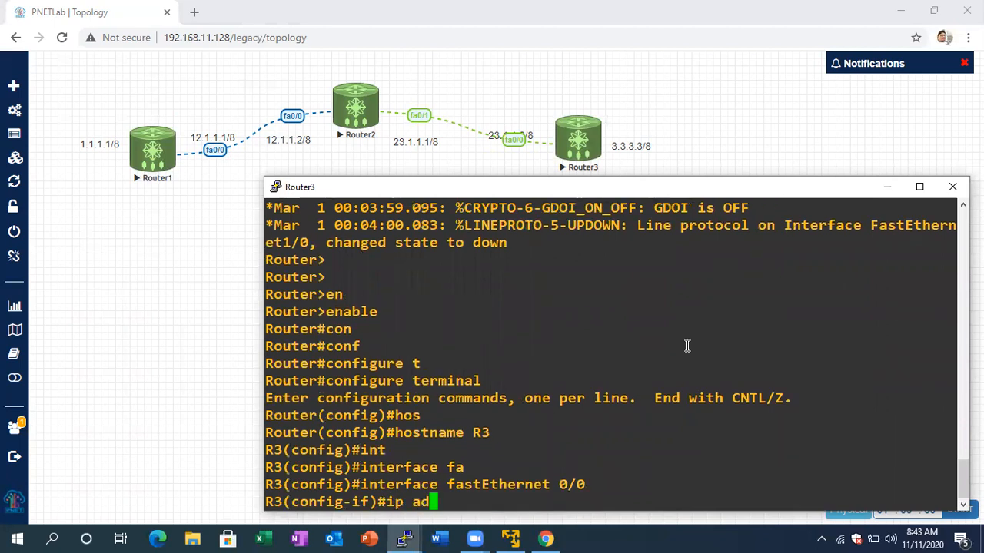
key(Tab)
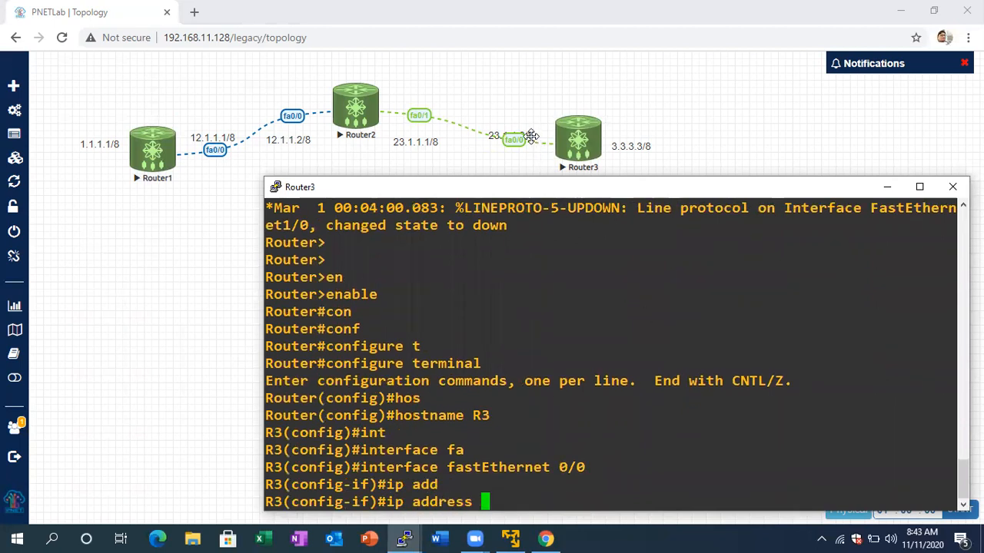
text(23.2.)
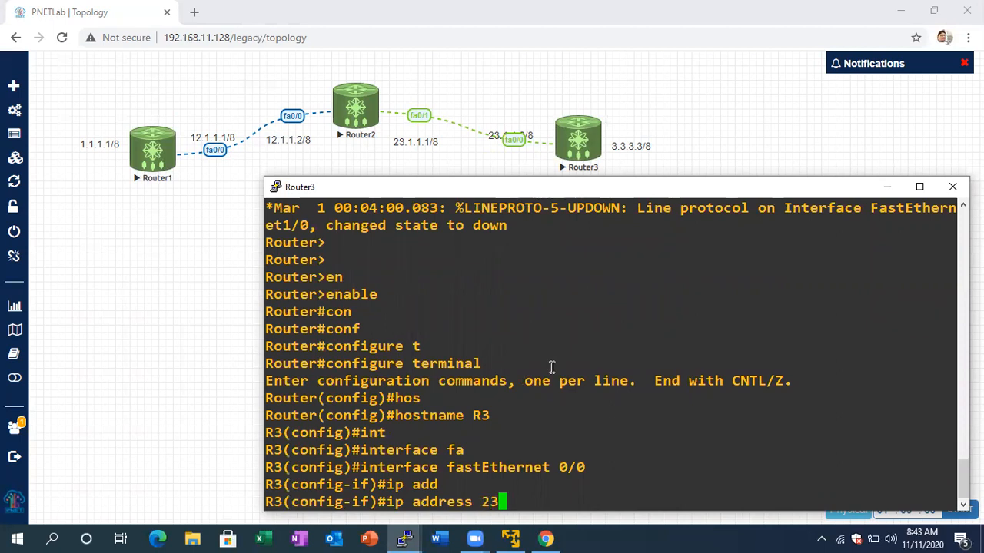
key(BackSpace)
key(BackSpace)
text(1.1.2 2)
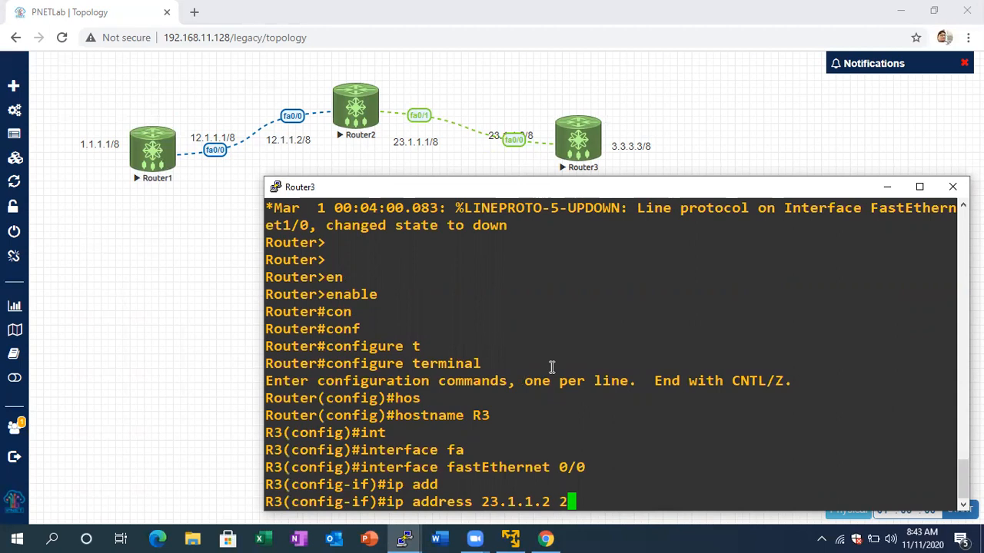
text(55.0.0.0)
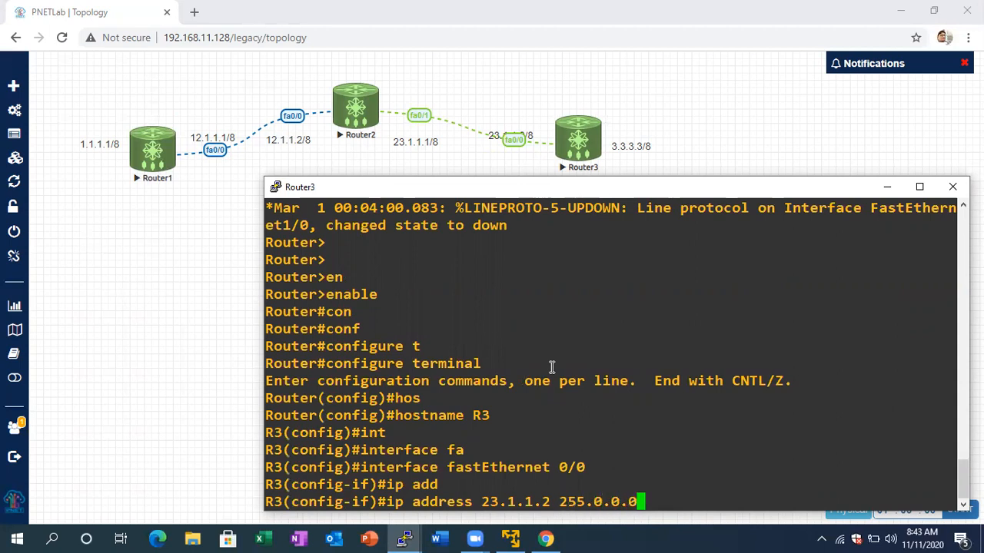
key(Return)
Enable R3's fastEthernet 0/0 with no shutdown and exit to global configuration mode
text(no sg)
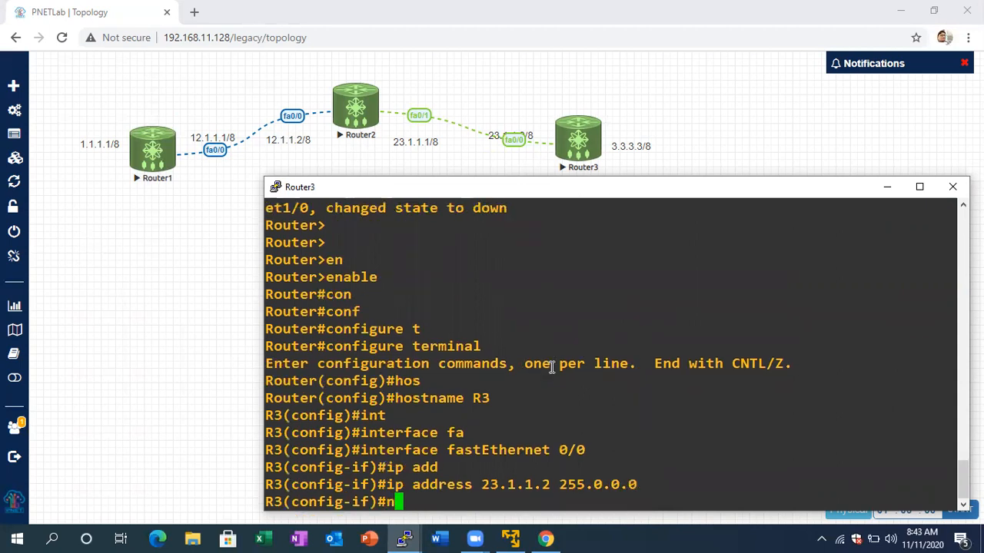
key(BackSpace)
text(h)
key(Tab)
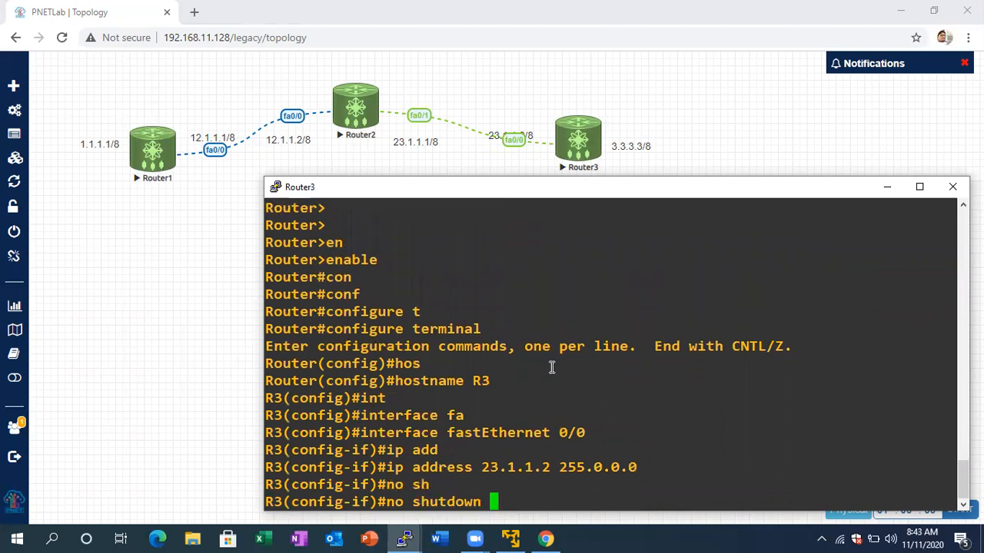
key(Return)
text(exi)
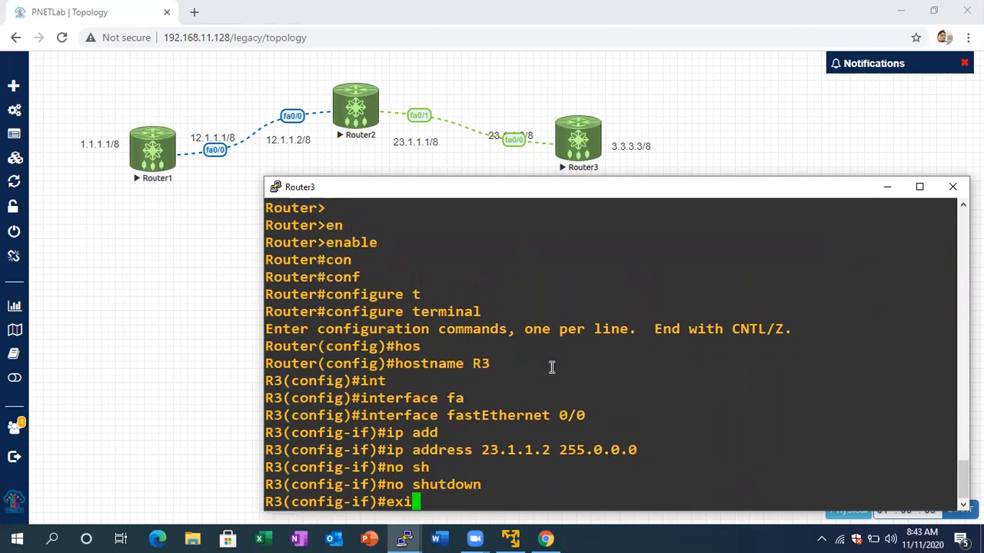
key(Tab)
key(Return)
Create interface loopback 1 on R3 with IP address 3.3.3.3 and mask 255.0.0.0
text(int)
key(Tab)
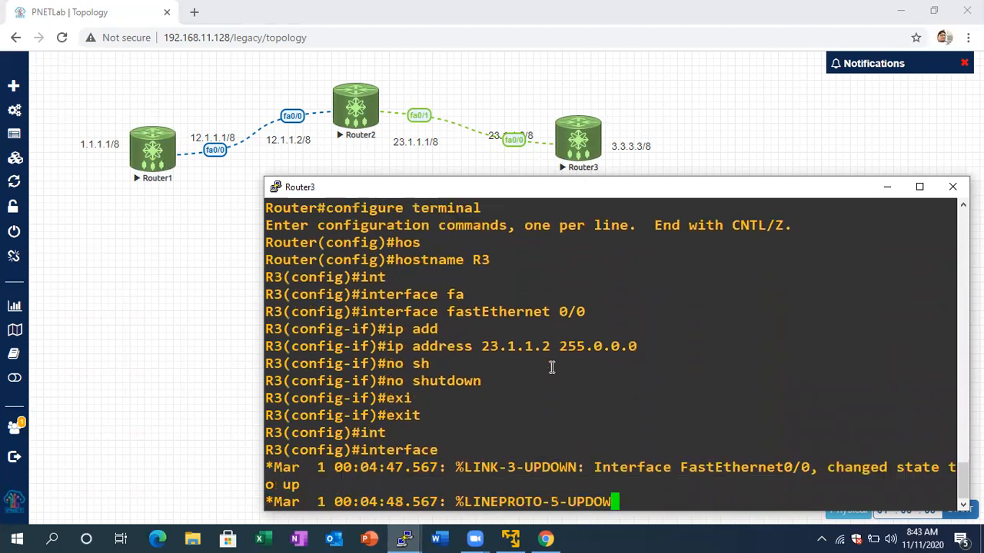
text(lo)
key(Tab)
text(1)
key(Return)
text(ip ad)
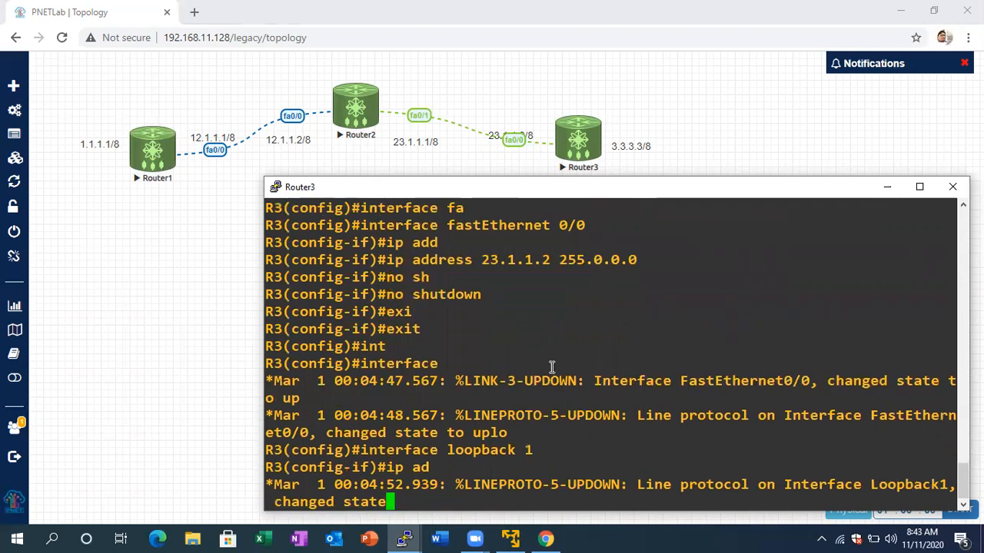
key(Tab)
text(3.3.3.3 255)
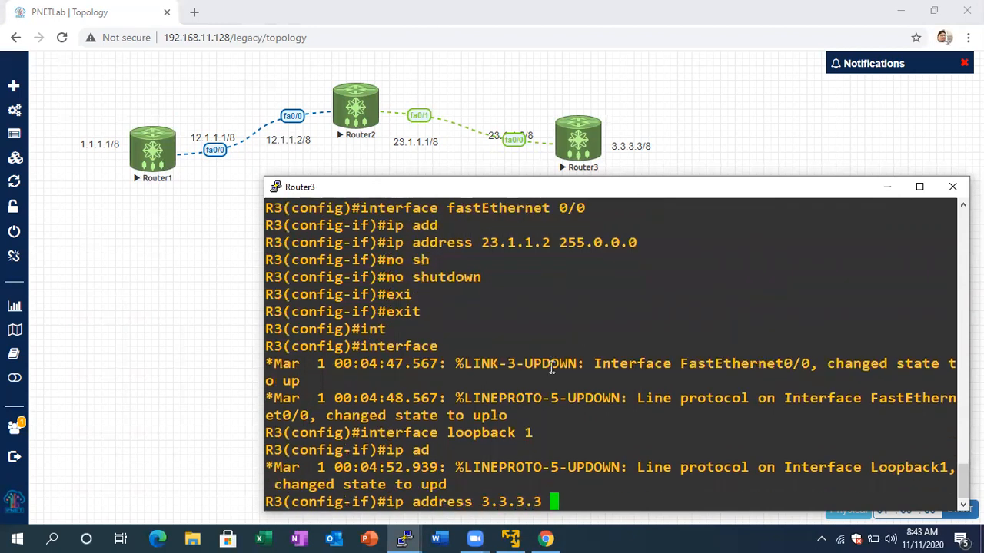
text(.0.0.0)
Enable R3's loopback 1 interface with no shutdown
text(no sh)
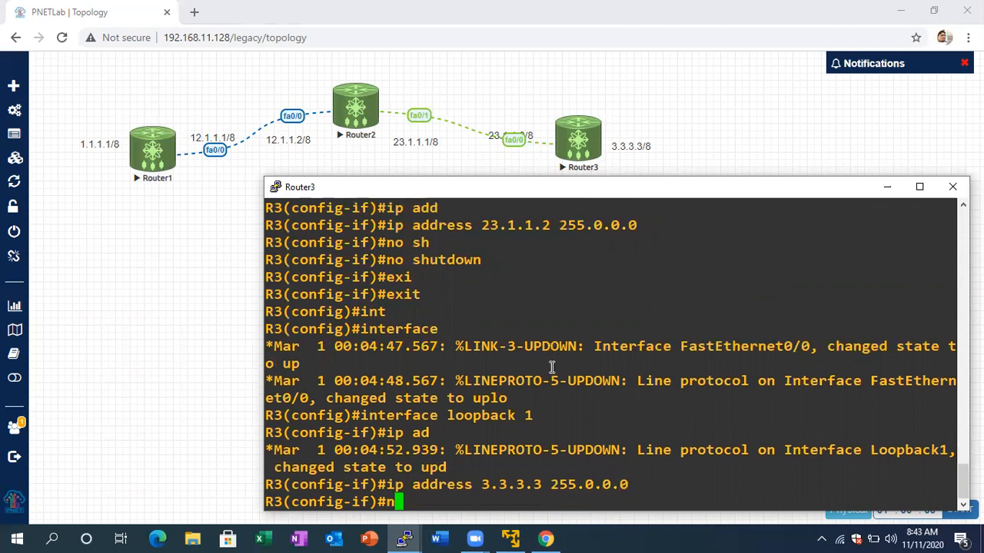
key(Tab)
key(Return)
key(Return)
Exit R3's interface and global configuration modes back to privileged EXEC mode
text(ei)
key(Tab)
key(Return)
text(exi)
key(Tab)
key(Return)
key(Return)
key(Return)
text(exi)
key(Tab)
key(Return)
key(Return)
key(Return)
Run show ip interface brief on R3 and check the FastEthernet0/0 and Loopback1 addresses
text(show ip int)
key(Tab)
text(br)
key(Tab)
key(Return)
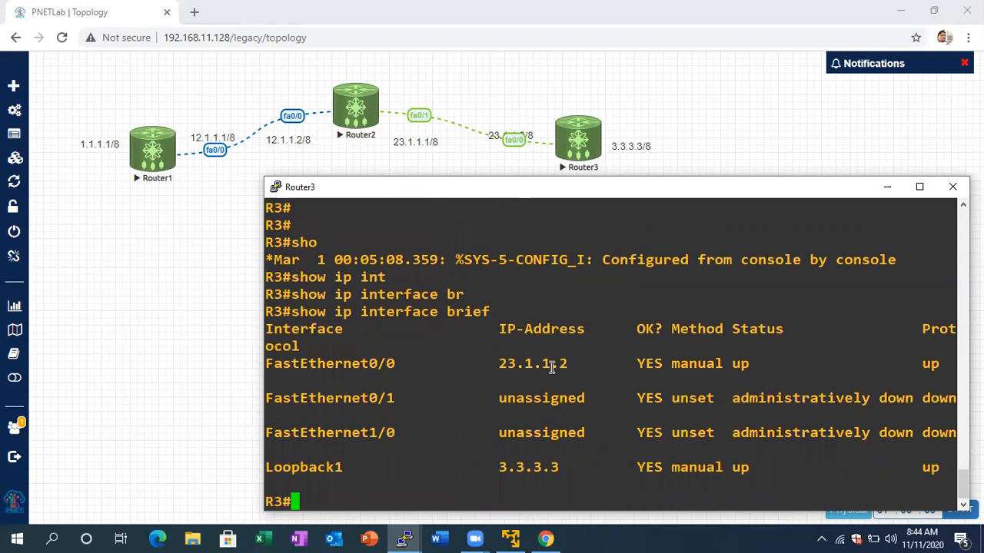
drag(499, 363, 574, 363)
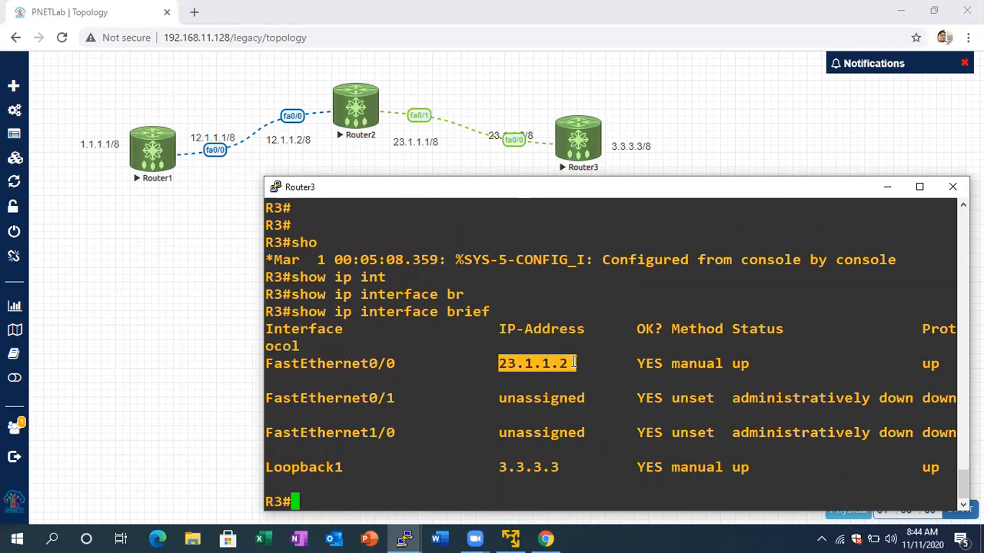
drag(489, 470, 542, 469)
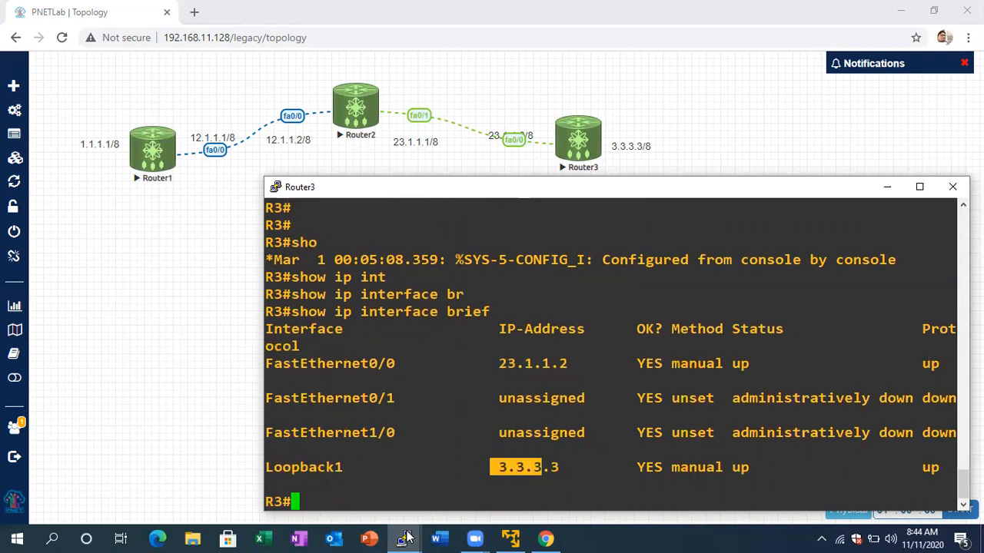
Switch to the Router1 console and leave interface configuration mode for privileged EXEC mode
mouse_move(406, 536)
click(238, 477)
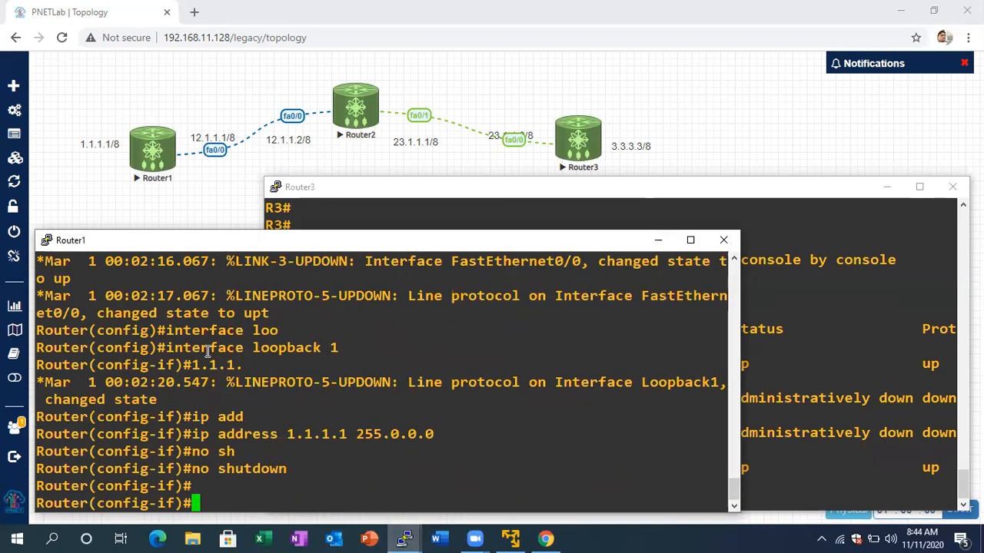
key(Return)
key(Return)
key(Return)
key(ctrl+z)
key(Return)
key(Return)
key(Return)
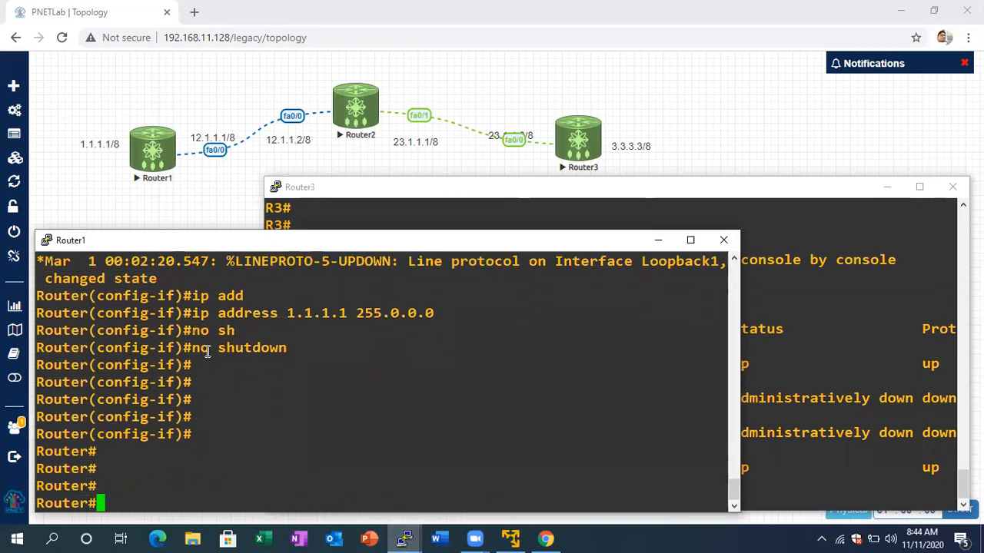
key(Return)
key(Return)
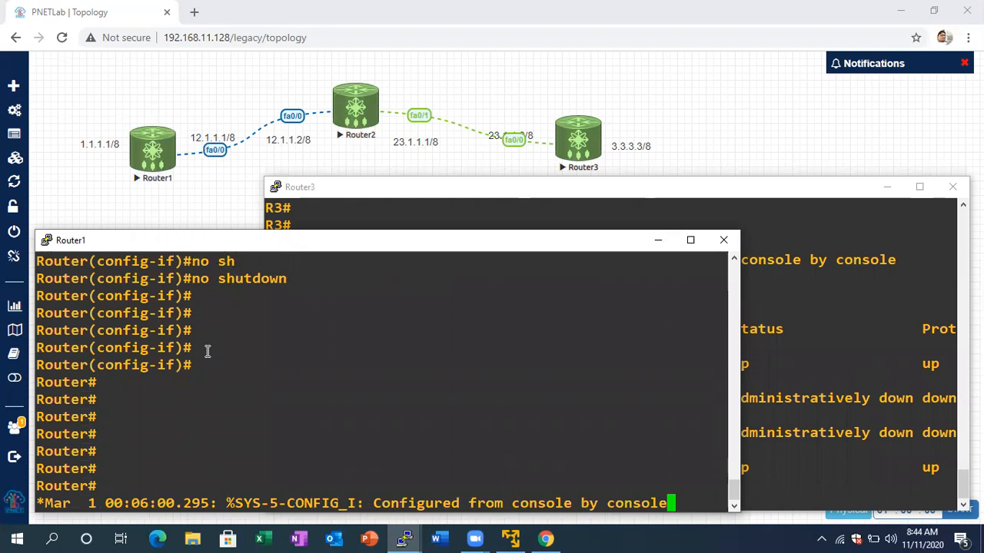
Run show ip interface brief on Router1 and check the FastEthernet0/0 and Loopback1 addresses
text(show )
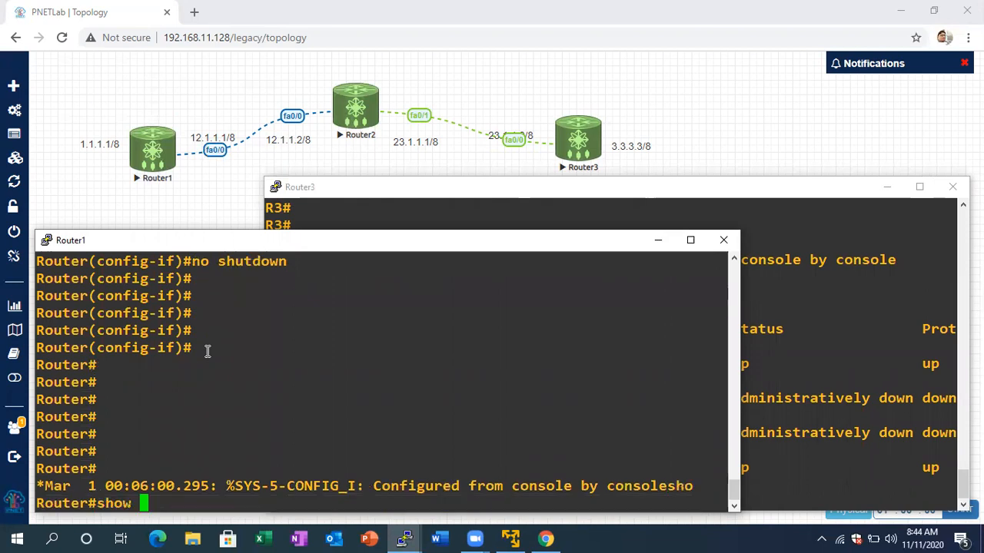
text(ip int)
key(Tab)
text(br)
key(Tab)
key(Return)
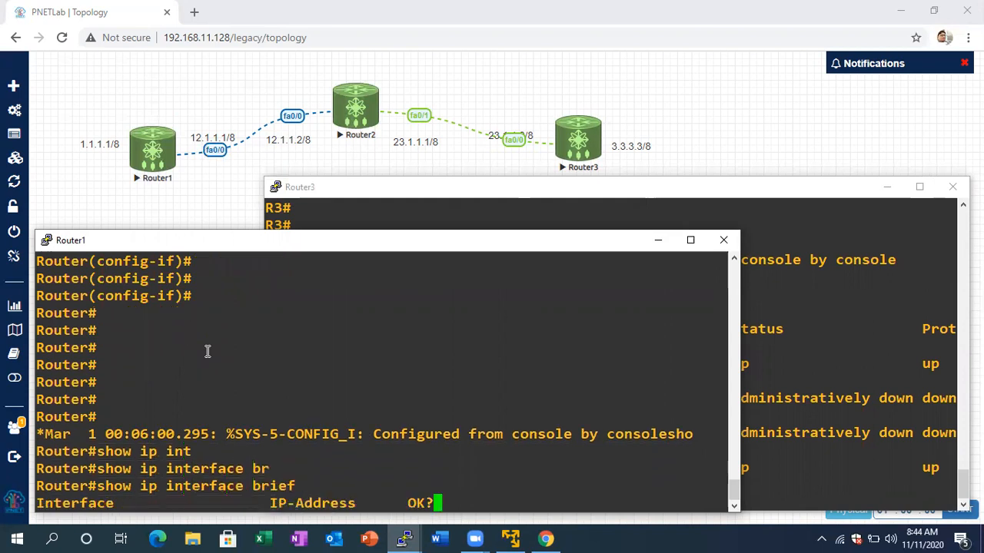
drag(262, 366, 330, 365)
drag(266, 468, 353, 461)
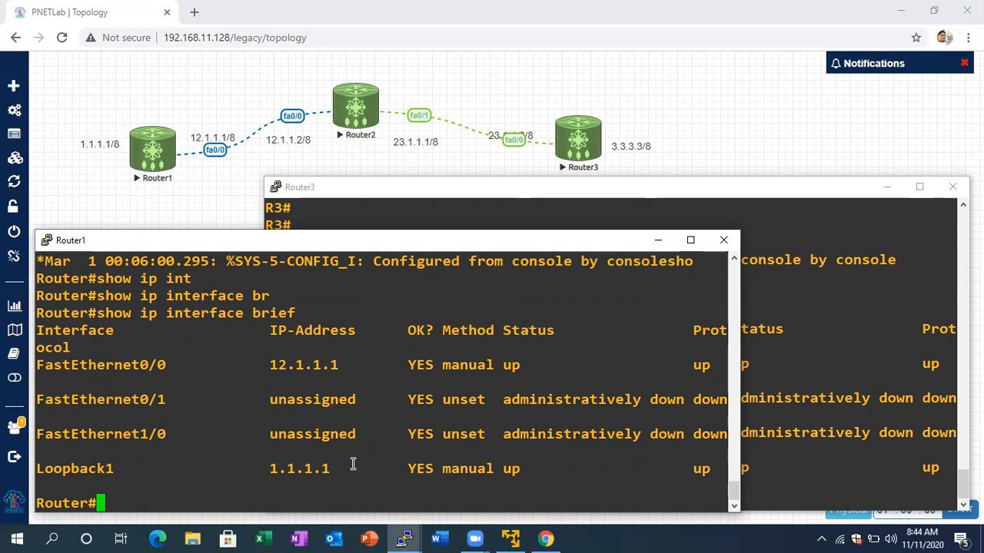
Ping Router3's loopback address 3.3.3.3 from Router1
text(ping )
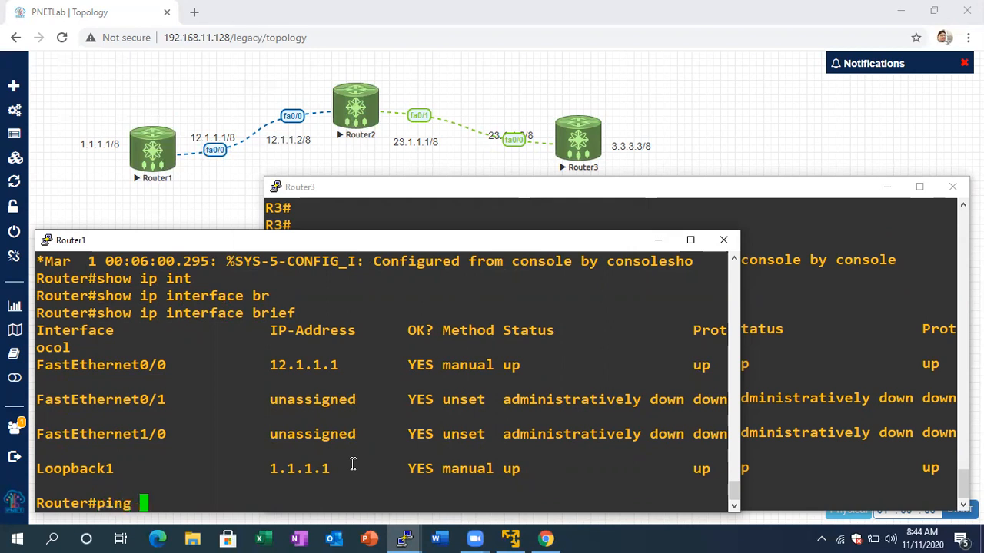
text(3.3.3.3)
key(Return)
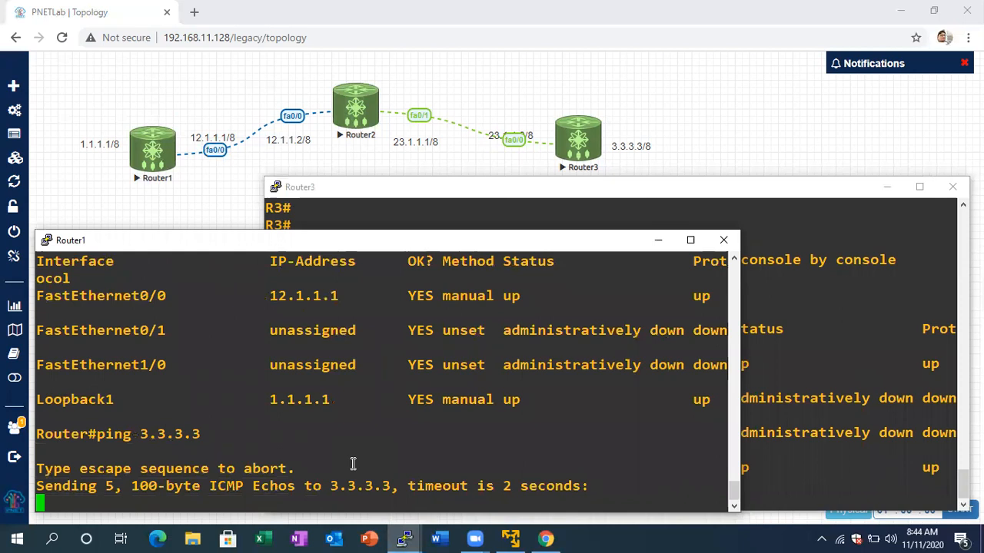
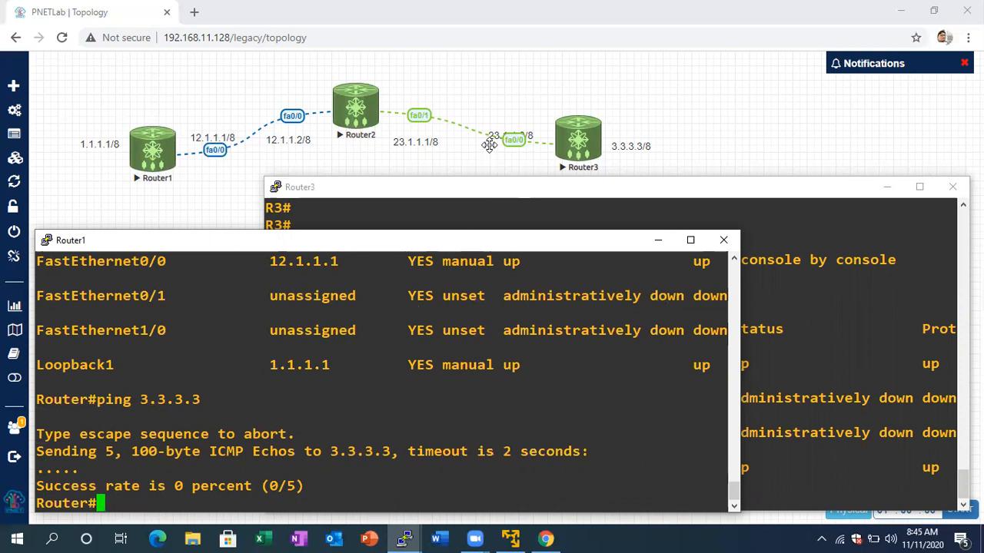
Move the 23.1.1.2/8 address label above the link, clear of Router3's fa0/0 tag, and return to the Router1 console
drag(490, 132, 498, 119)
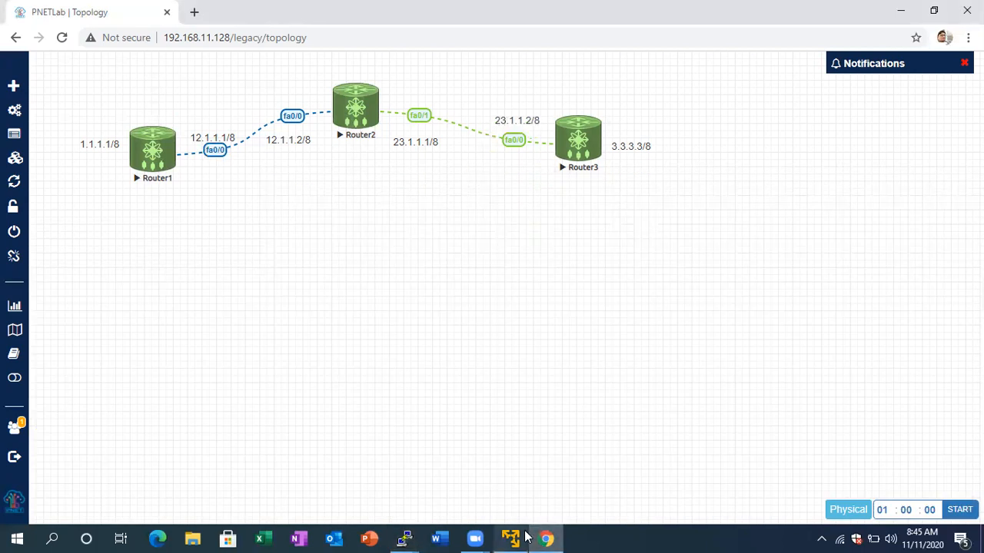
mouse_move(407, 538)
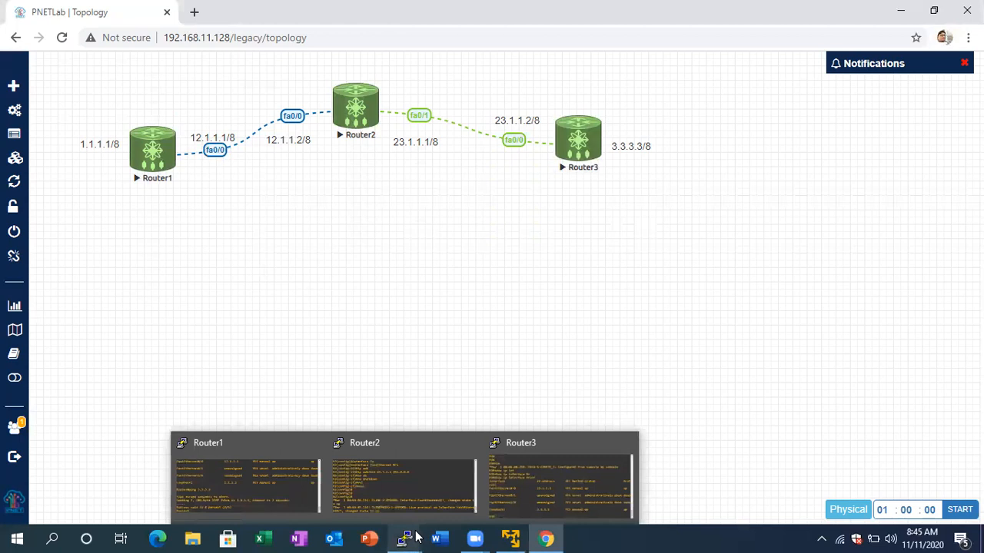
click(242, 442)
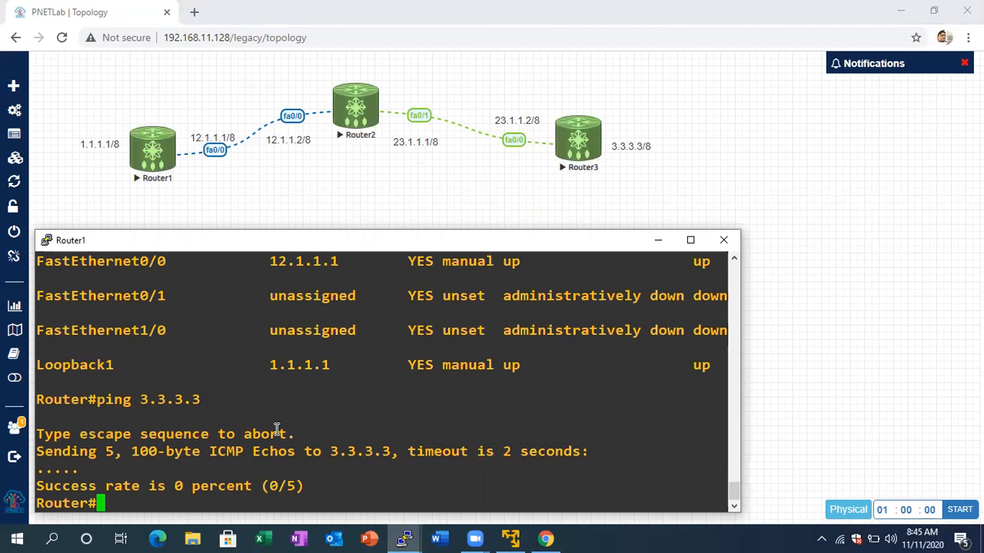
Enter global configuration mode on Router1 and start EIGRP routing with autonomous system number 100
text(conf)
key(Tab)
text(t)
key(Tab)
key(Return)
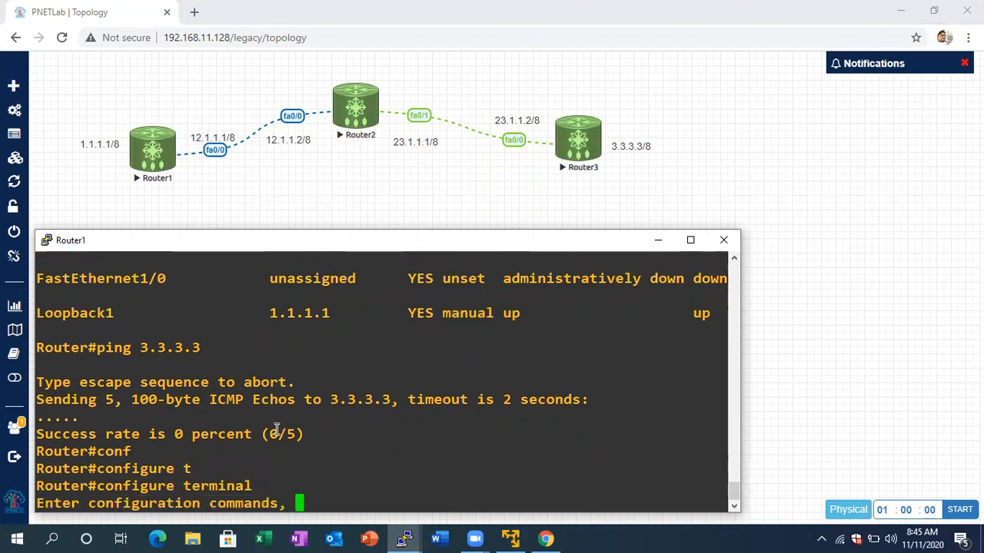
text(rou)
key(Tab)
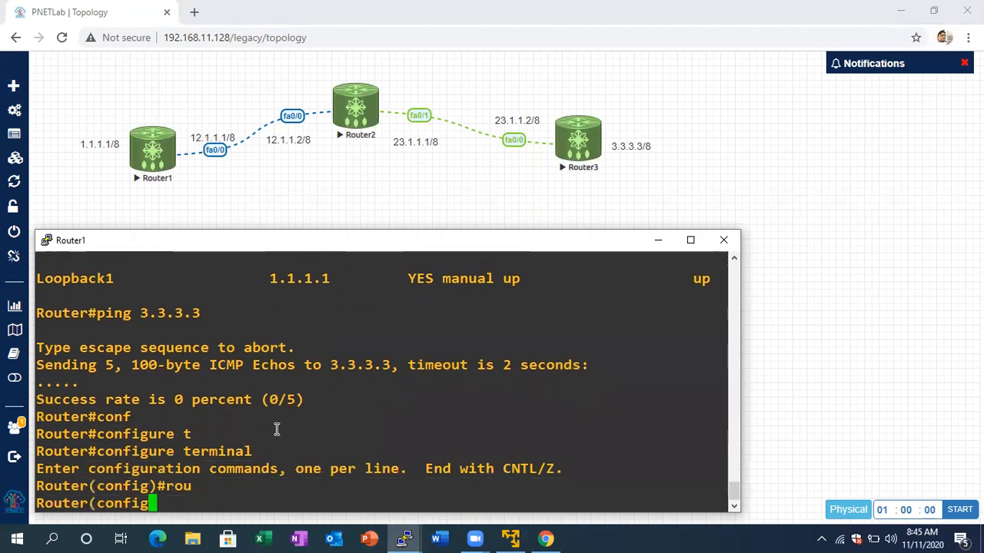
key(Tab)
text(ei)
key(Tab)
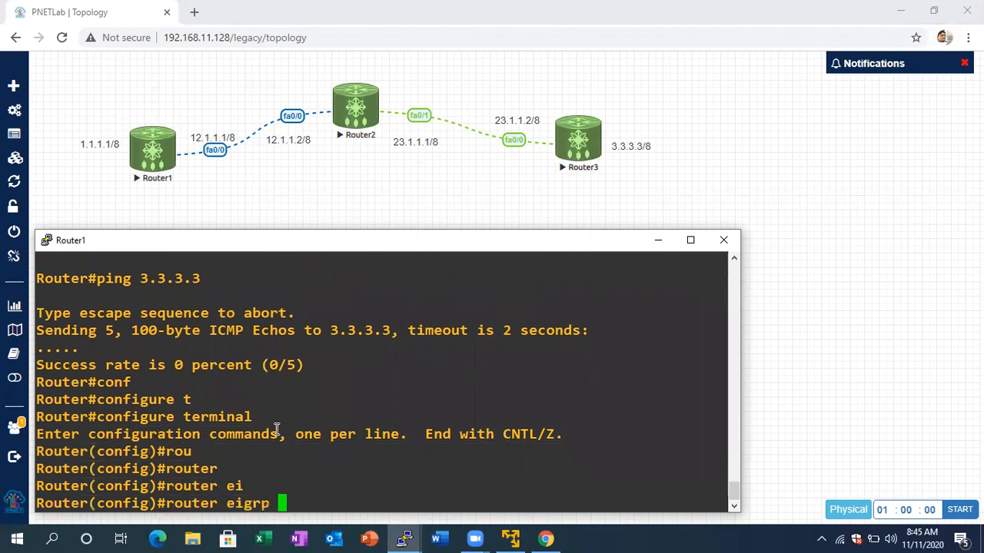
text(100)
key(Return)
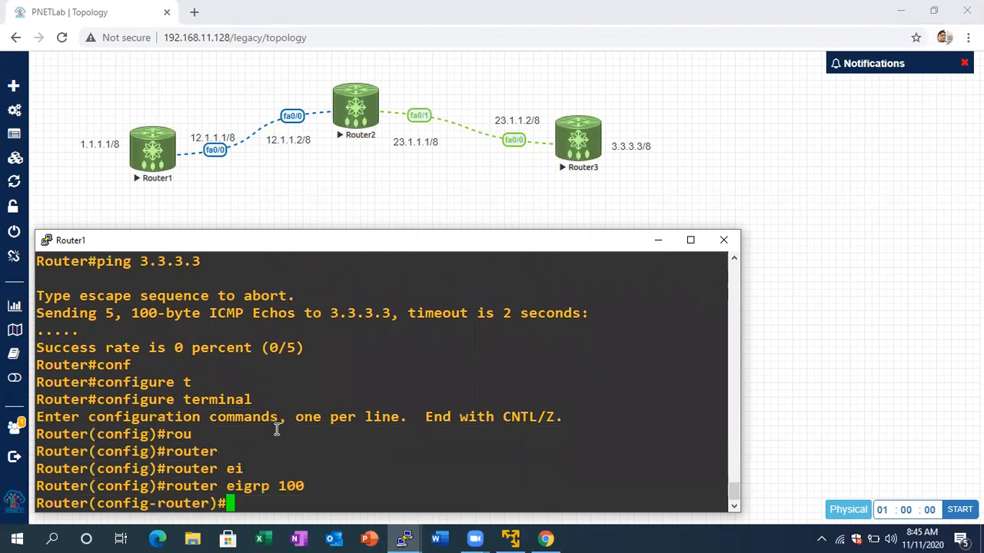
Disable automatic route summarization for EIGRP 100 on Router1 with no auto-summary
text(no au)
key(Tab)
key(Return)
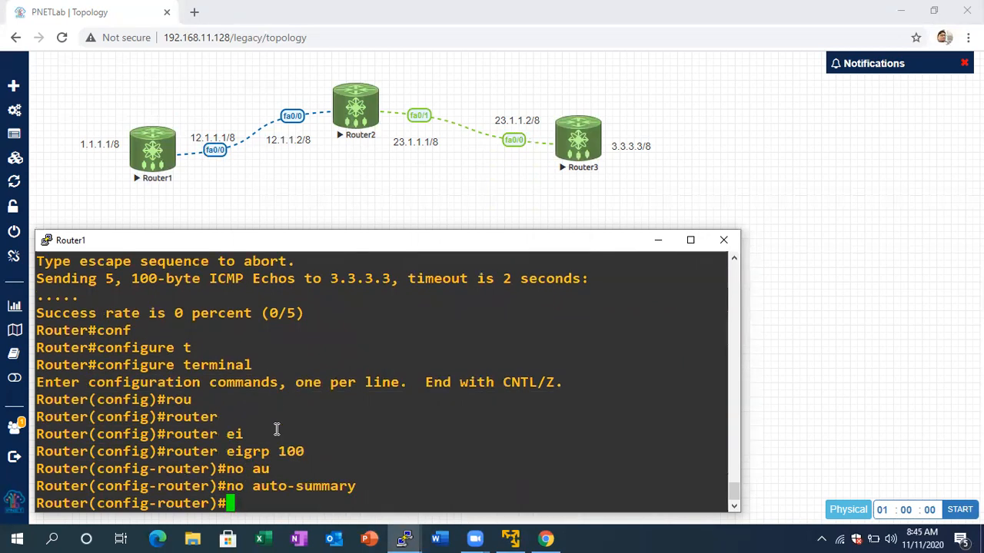
Advertise networks 1.0.0.0 and 12.0.0.0 in Router1's EIGRP 100 and exit to global configuration mode
text(net)
key(Tab)
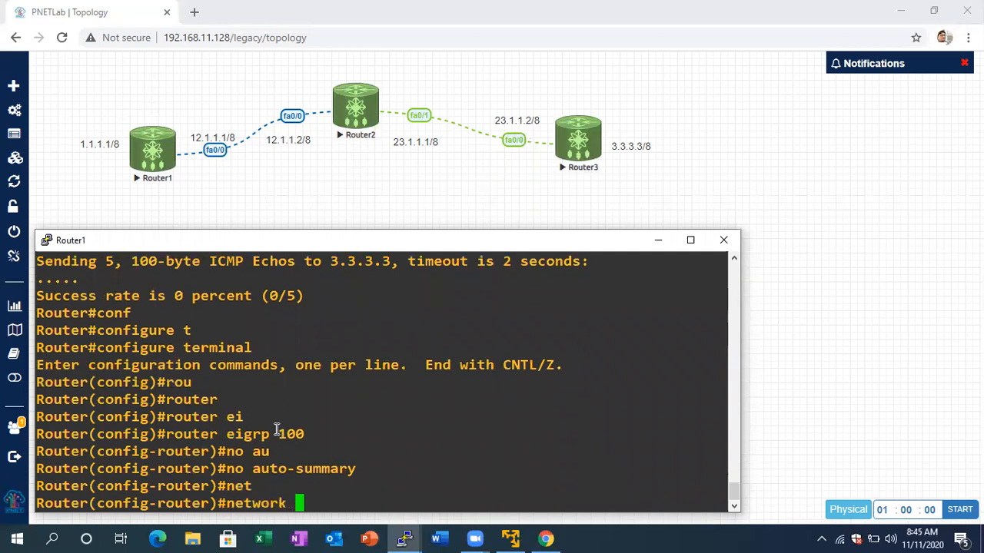
text(1.0.0.0)
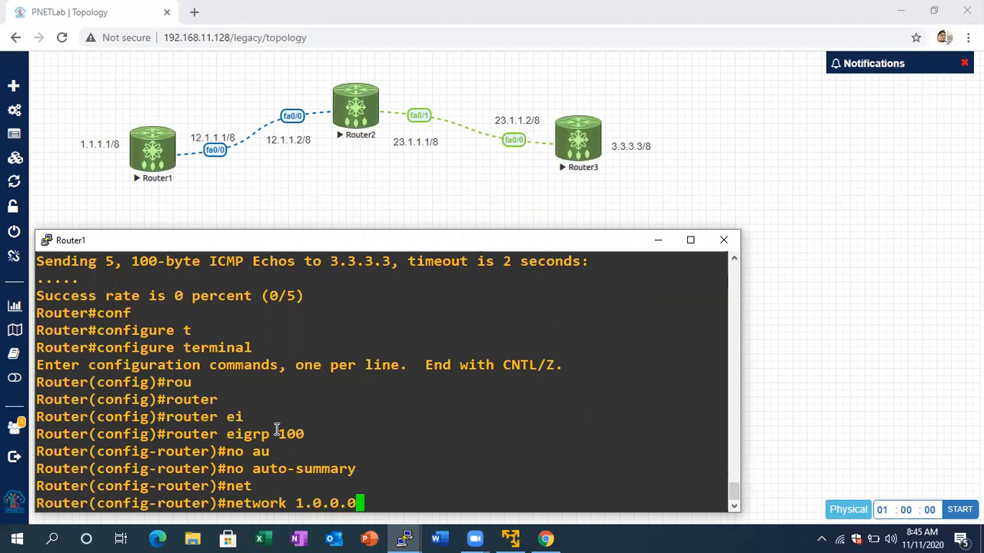
key(Return)
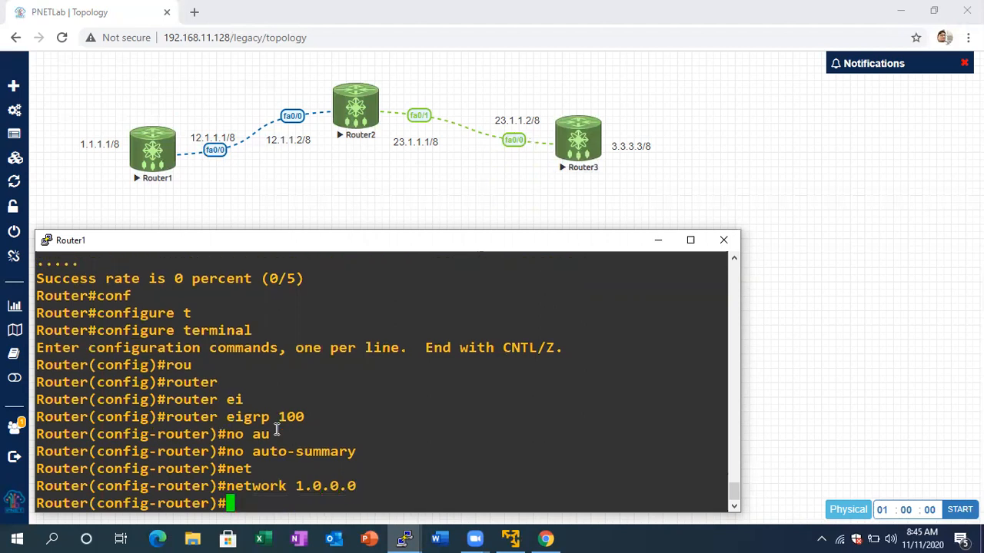
text(net)
key(Tab)
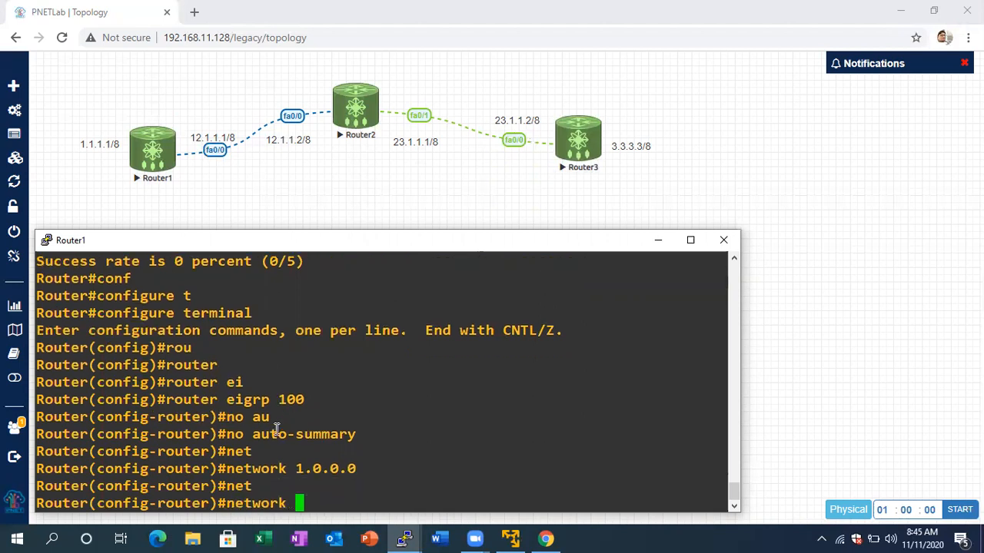
text(12.0)
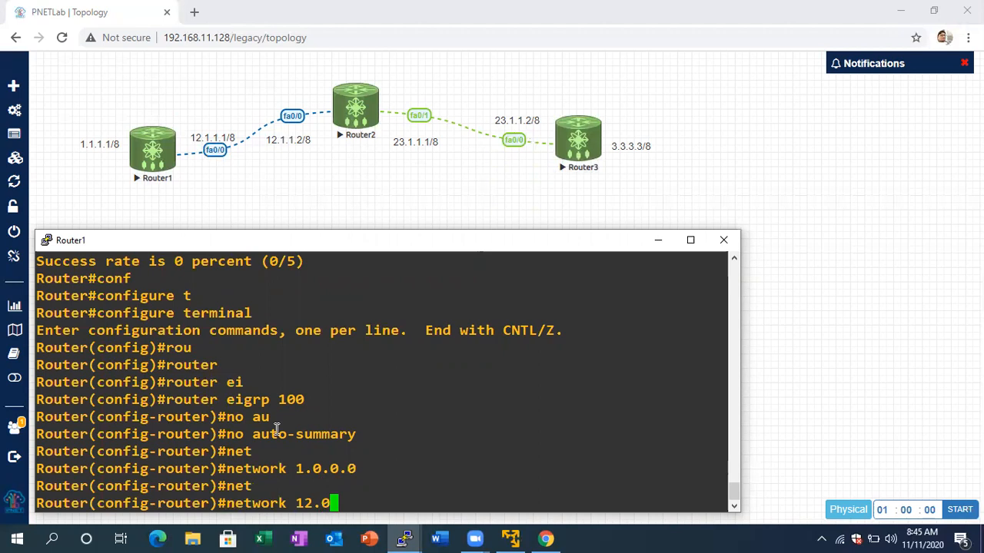
text(.0.0)
key(Return)
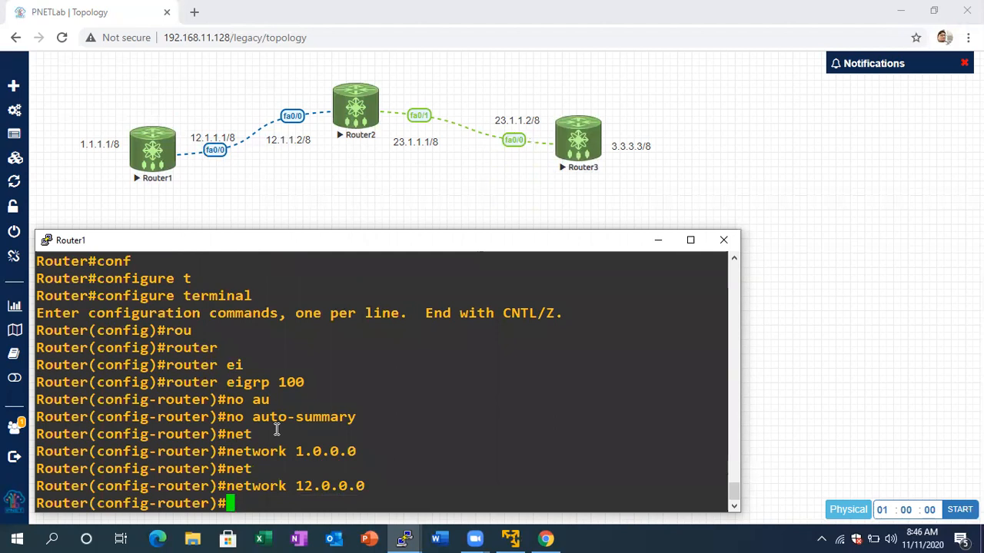
text(exi)
key(Tab)
key(Return)
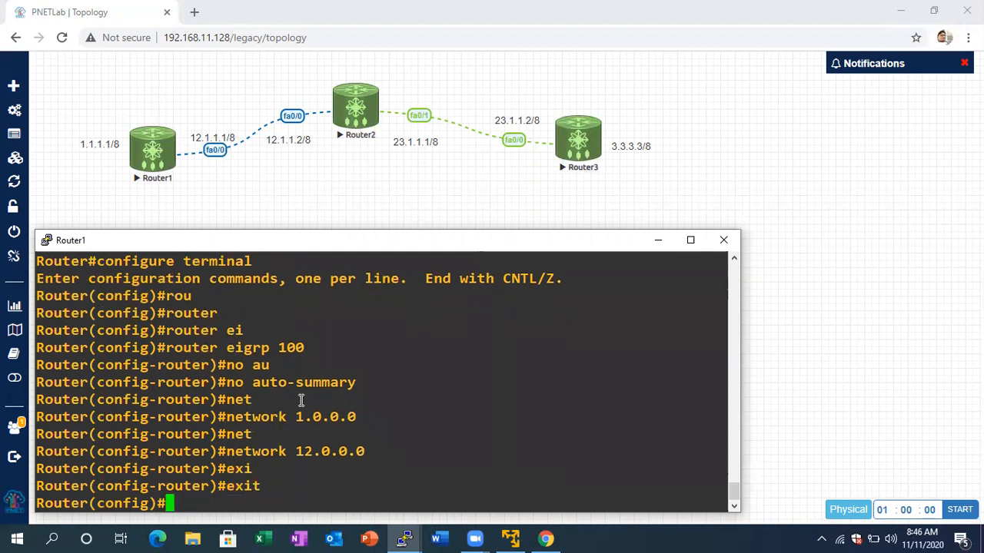
Switch to Router2's console and enter the EIGRP routing process with autonomous system number 100
click(407, 537)
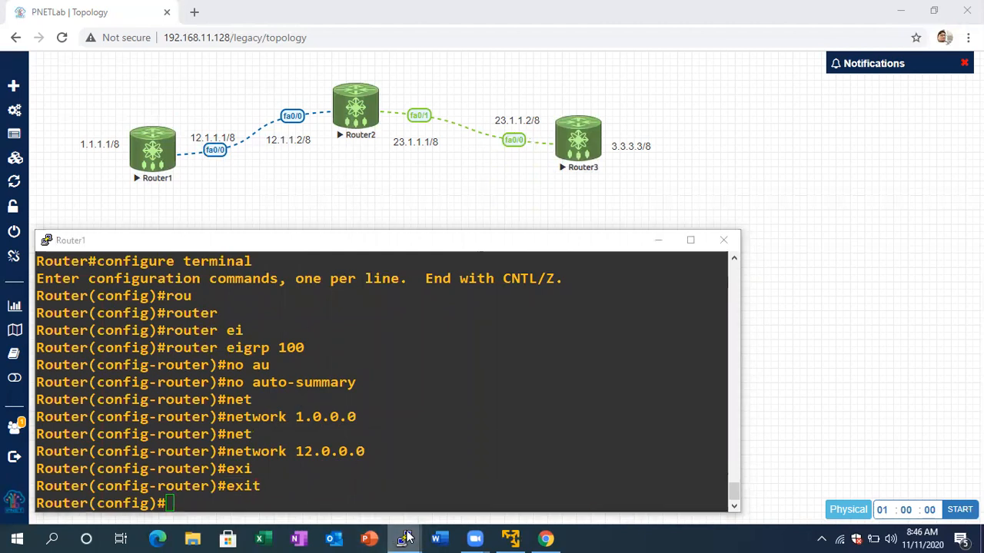
click(397, 497)
key(Return)
key(Return)
key(Return)
key(Return)
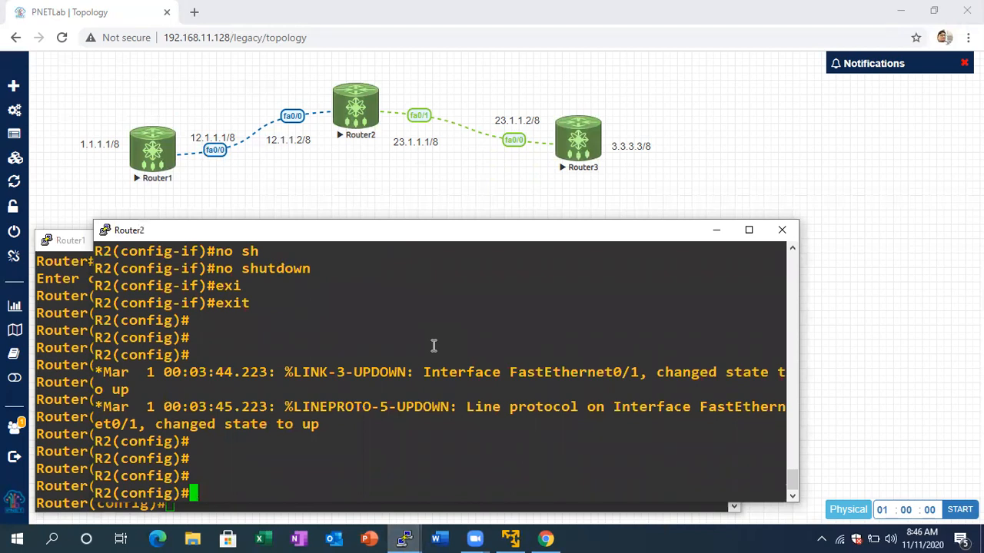
text(rou)
key(Tab)
text(ter)
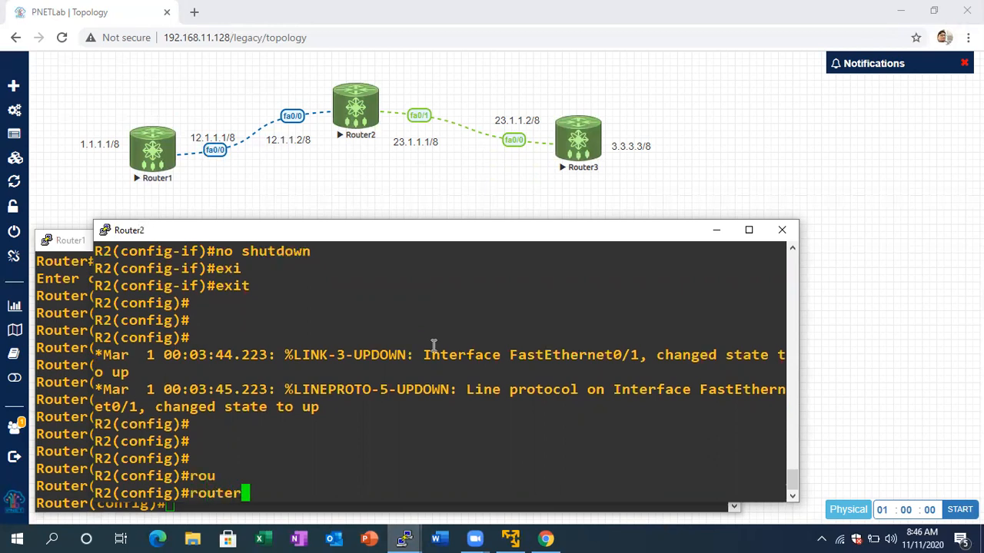
key(Tab)
text(ei)
key(Tab)
text(100)
key(Return)
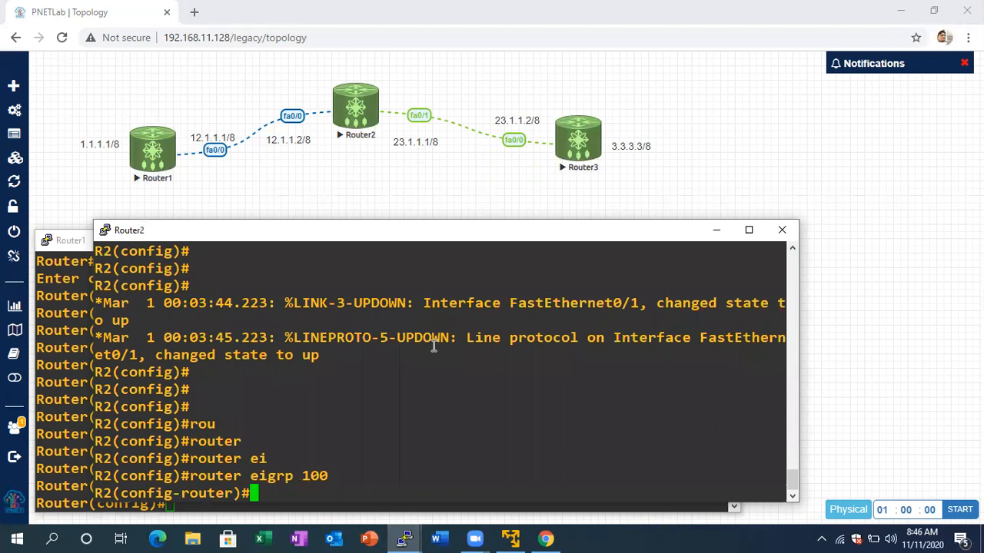
Disable auto-summary in Router2's EIGRP process and advertise network 12.0.0.0
text(no au)
key(Tab)
key(Return)
text(net)
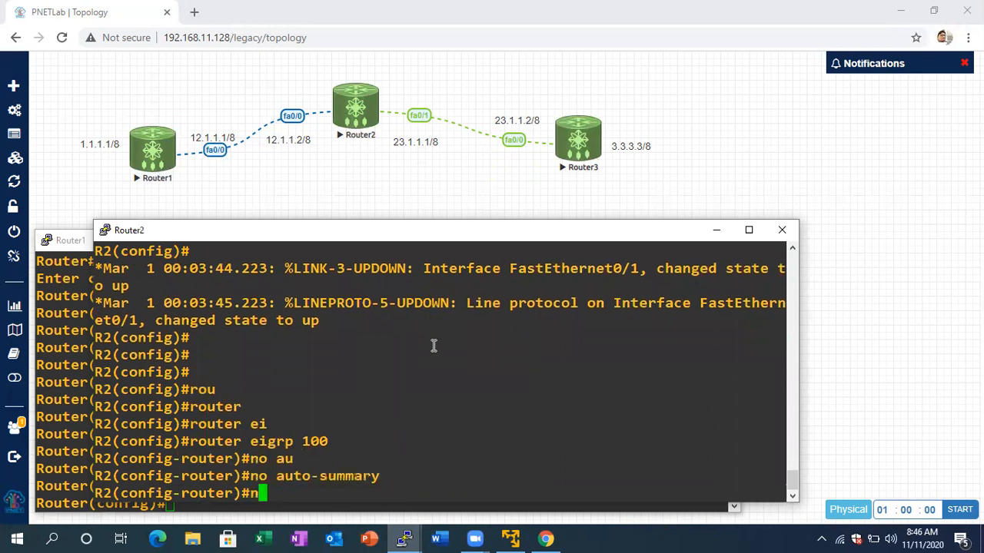
key(Tab)
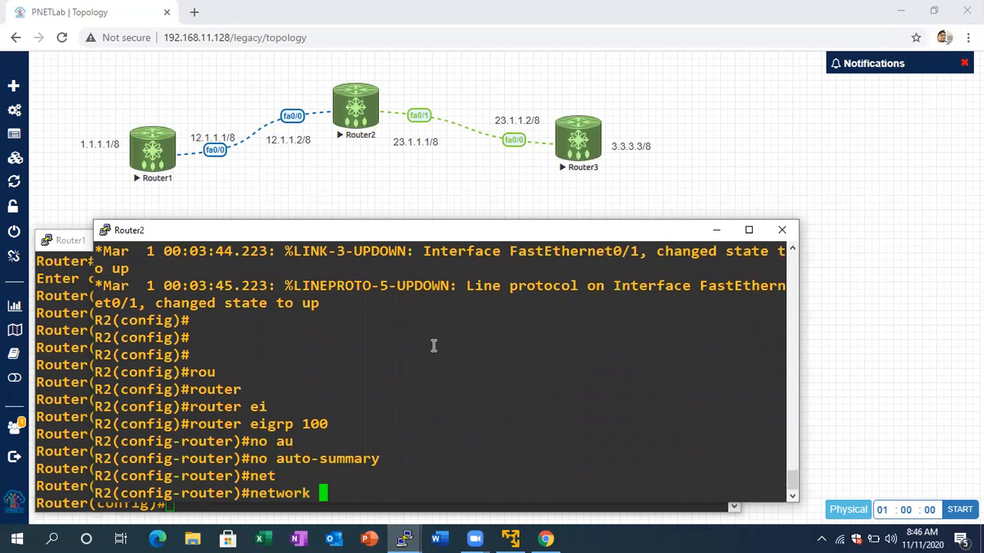
text(12.0.0.0)
key(Return)
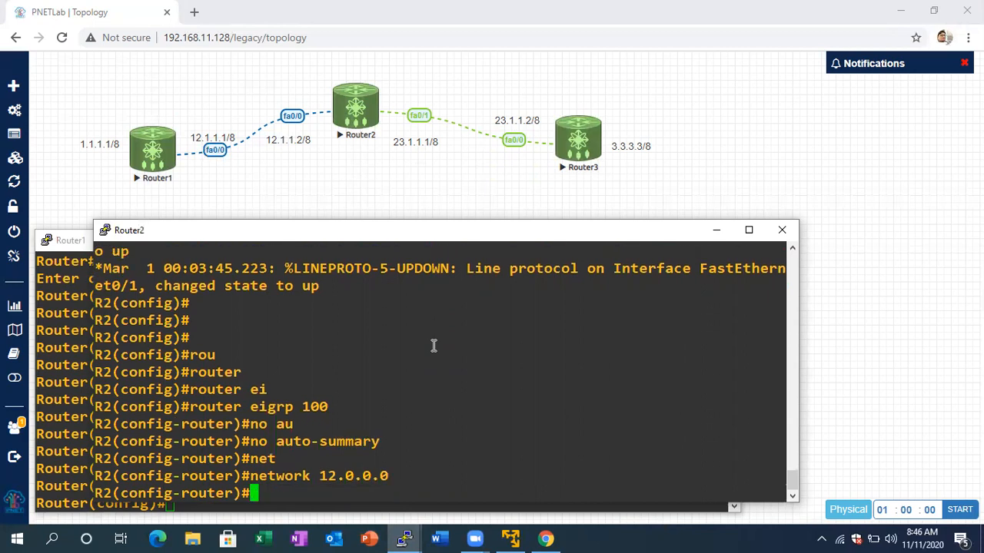
Advertise network 23.0.0.0 in Router2's EIGRP process and review the neighbor adjacency message
text(net)
key(Tab)
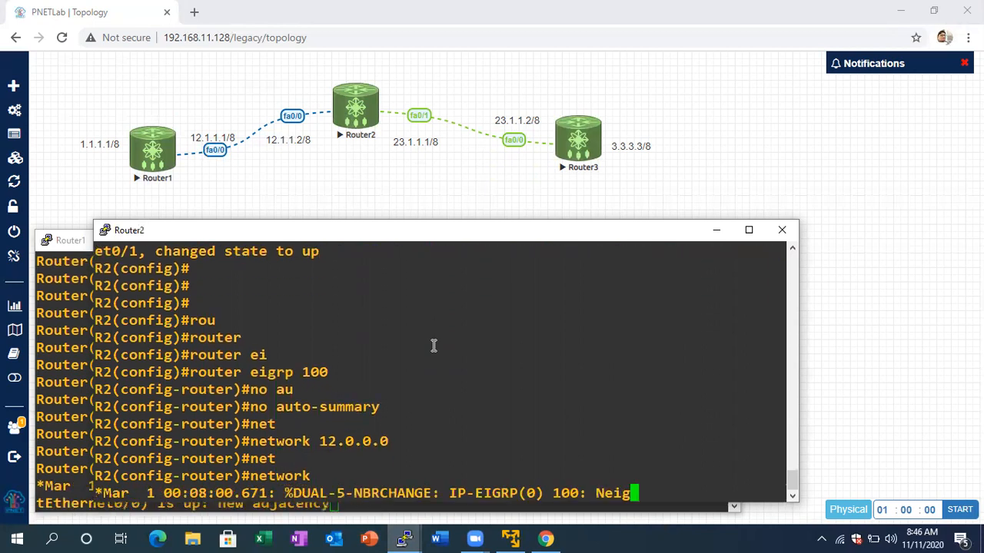
text(23.0.0.0)
key(Return)
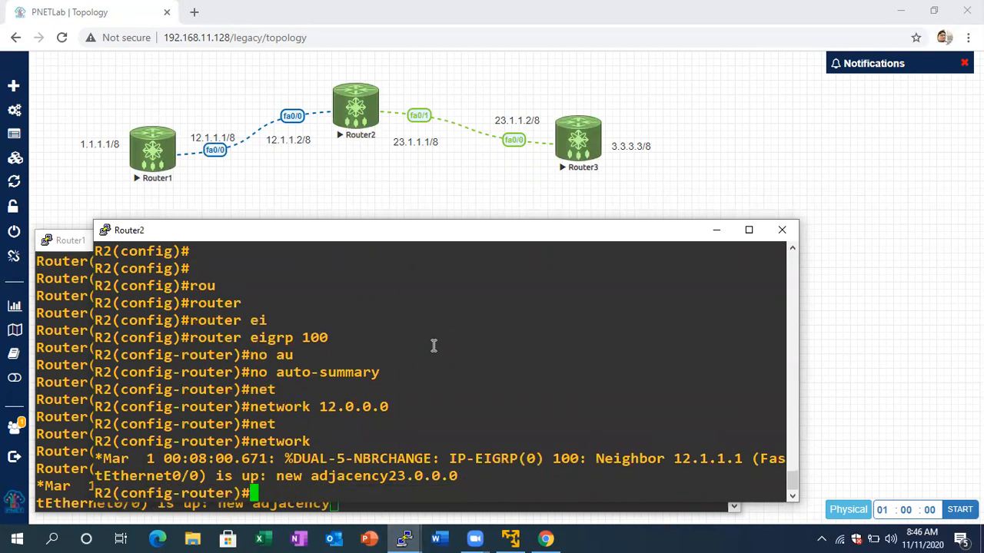
key(Up)
key(Up)
key(Down)
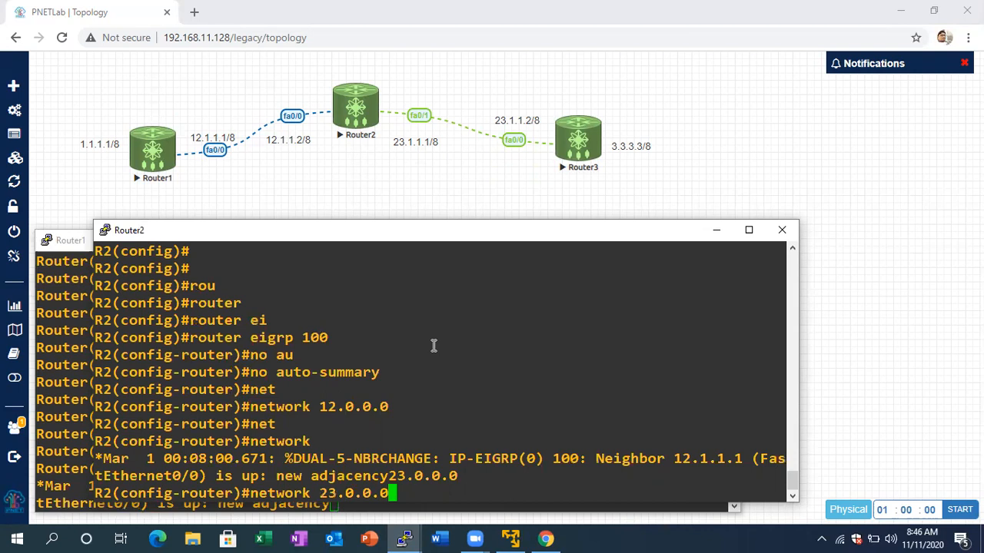
key(Return)
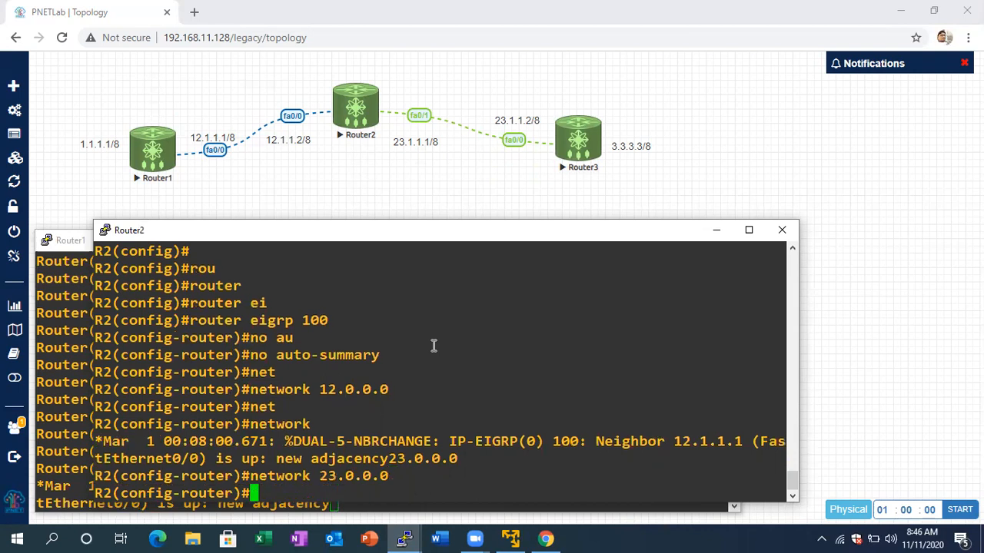
drag(467, 443, 542, 444)
drag(241, 459, 440, 459)
drag(675, 442, 738, 441)
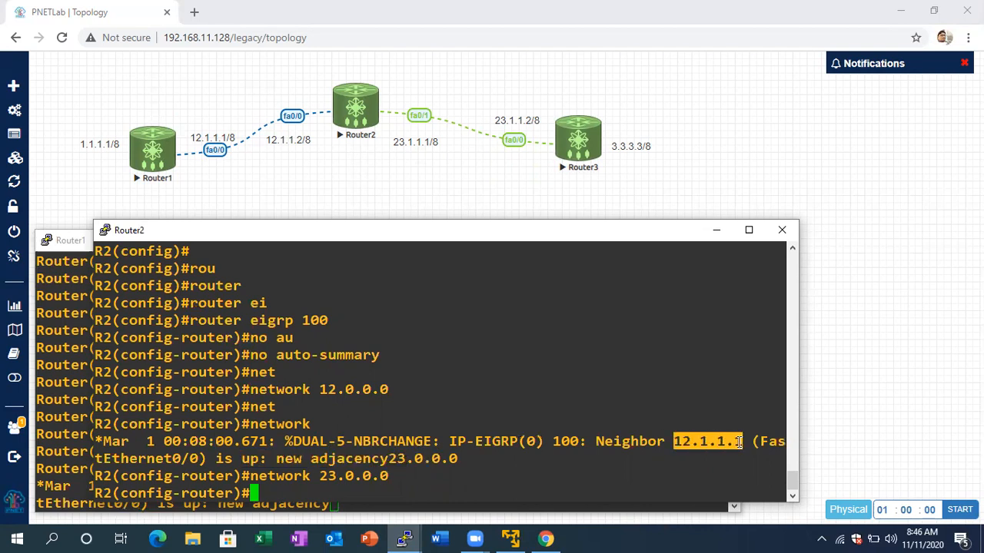
click(738, 441)
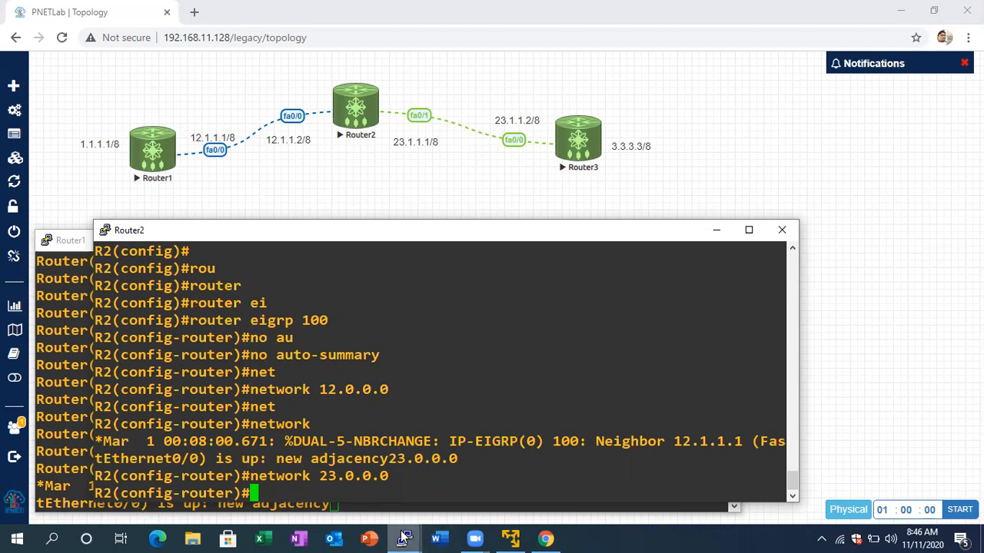
Switch to Router3's console and enter global configuration mode
mouse_move(405, 537)
click(517, 473)
key(Return)
key(Return)
key(Return)
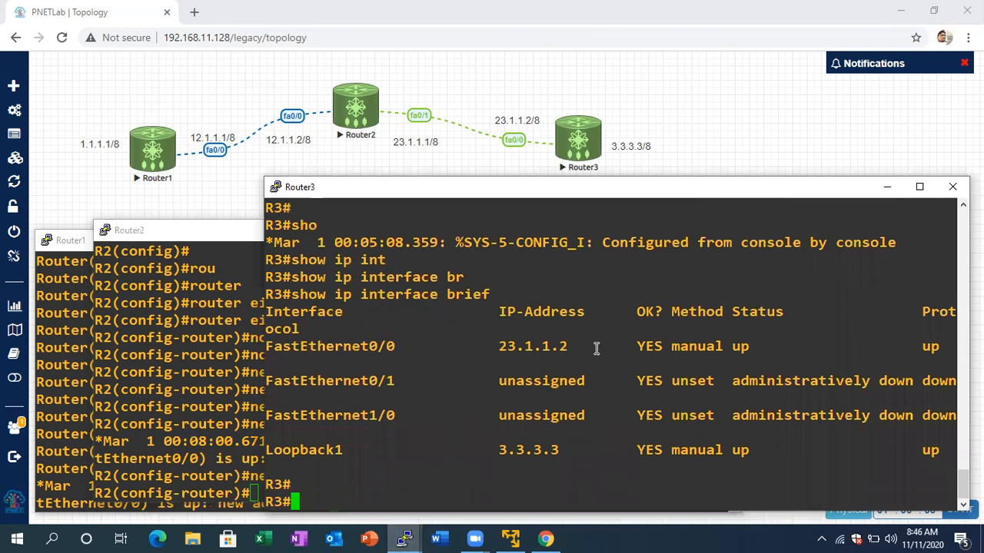
text(con)
key(Tab)
text(f)
key(Tab)
text(t)
key(Tab)
key(Return)
Enter the EIGRP routing process with autonomous system number 100 on Router3
text(rou)
key(Tab)
text(ei)
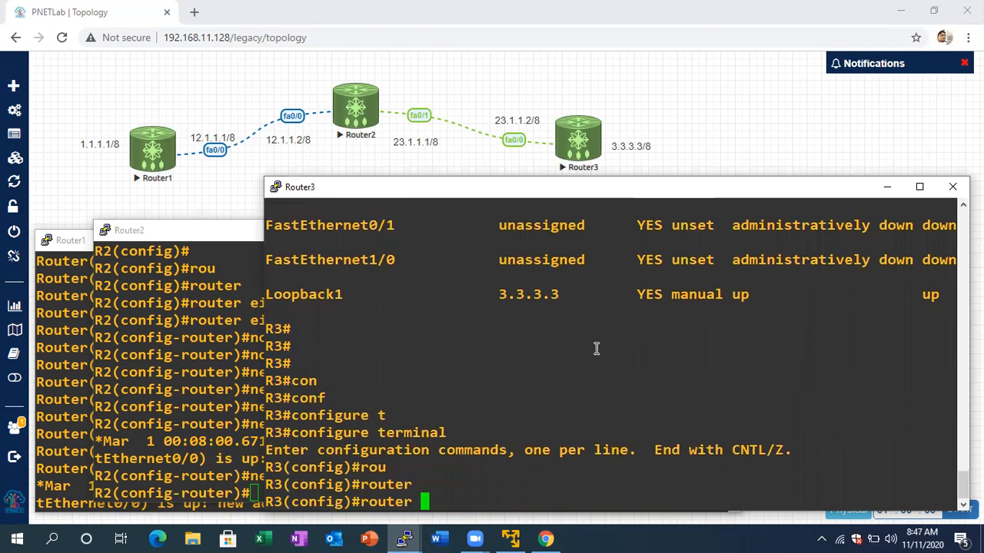
key(Tab)
text(100)
key(Return)
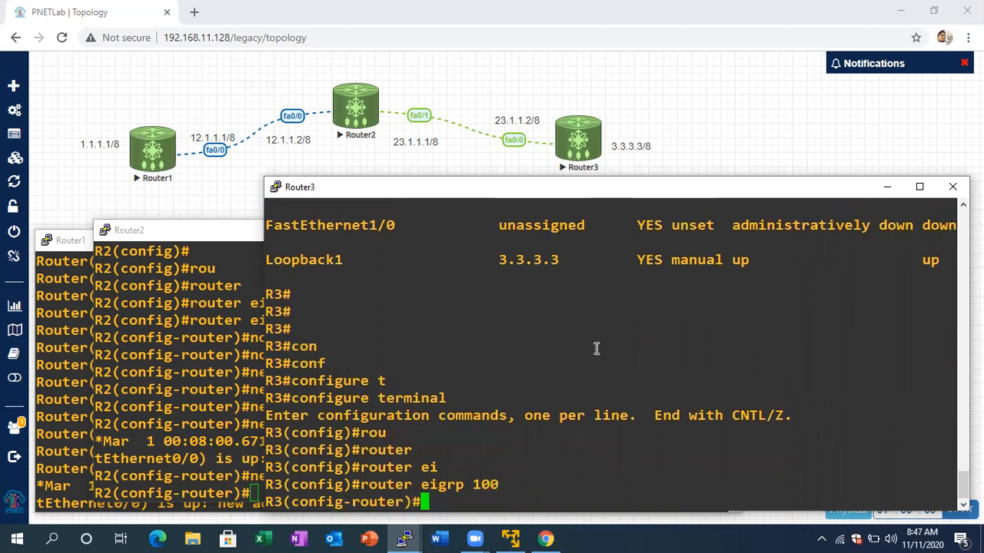
Disable auto-summary in Router3's EIGRP process and advertise network 23.0.0.0
text(no au)
key(Tab)
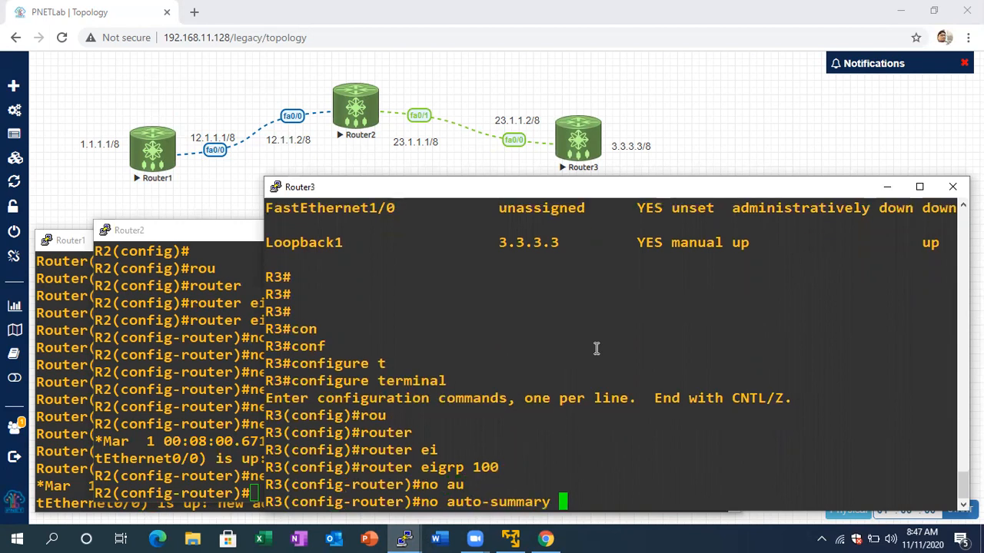
key(Return)
text(et)
key(Tab)
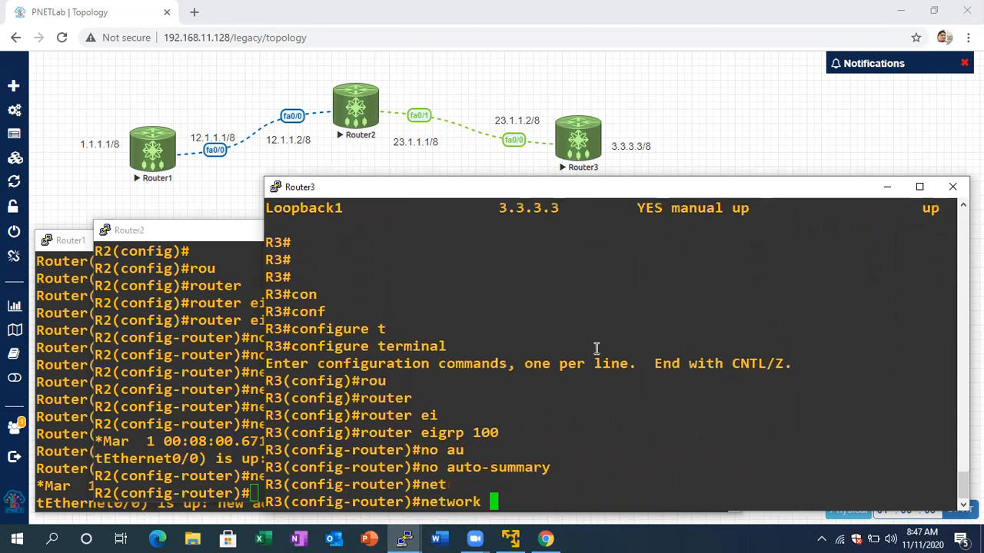
text(23.0.0.0)
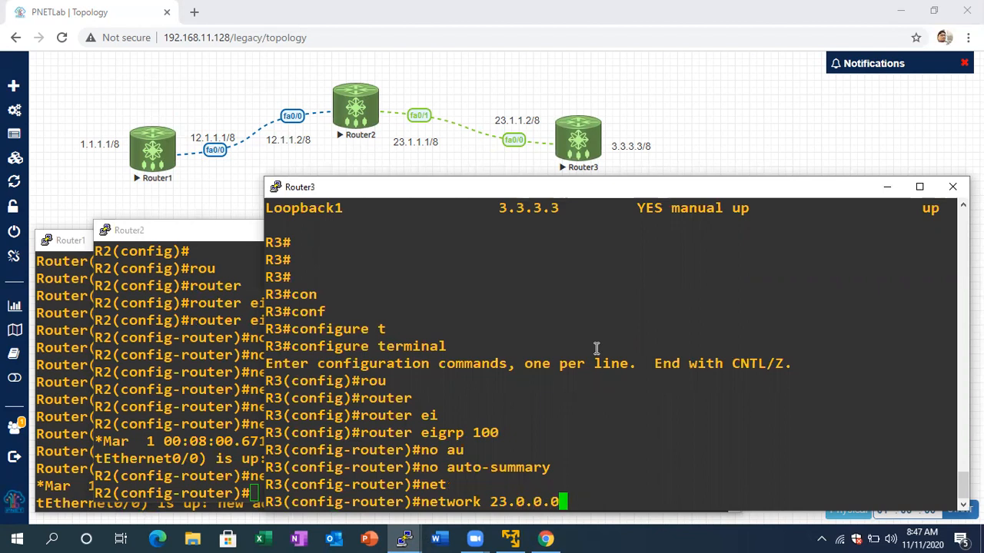
key(Return)
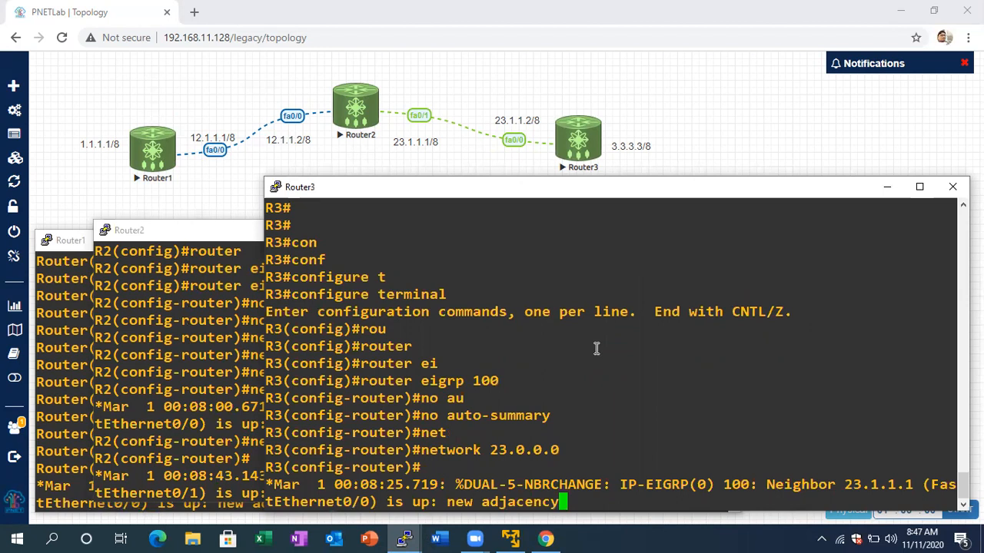
key(Return)
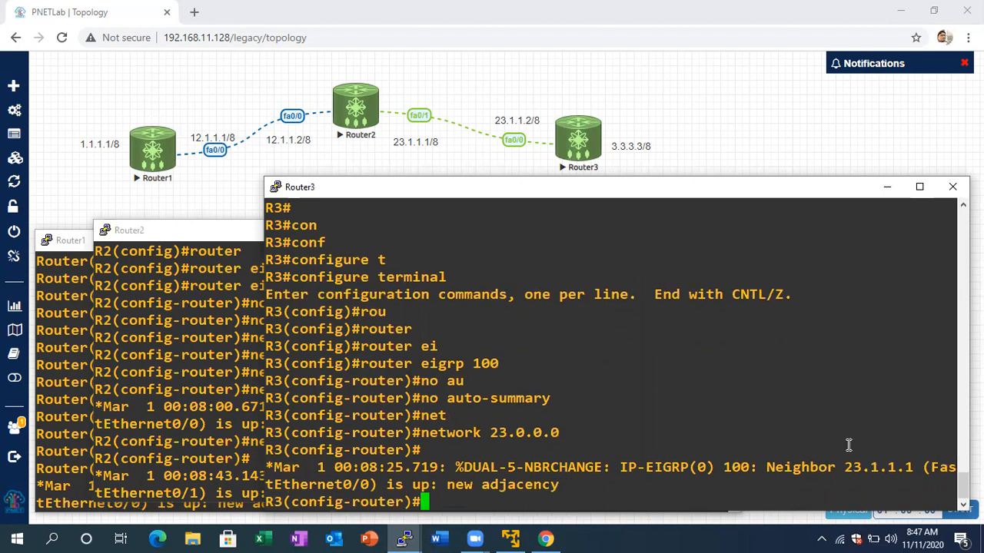
Advertise network 3.0.0.0 in Router3's EIGRP process and exit router configuration mode
drag(844, 467, 910, 467)
click(815, 484)
key(Return)
key(Return)
key(Return)
text(net)
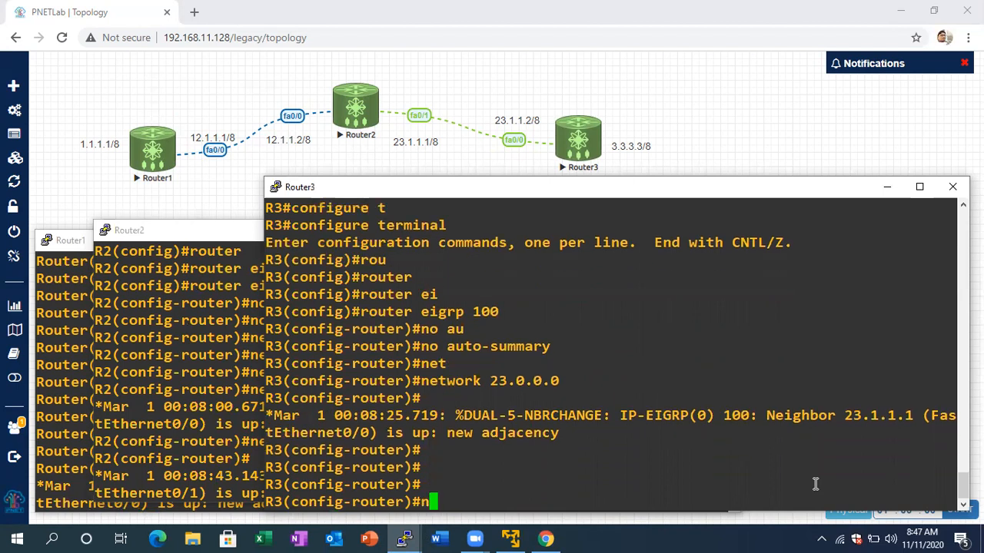
key(Tab)
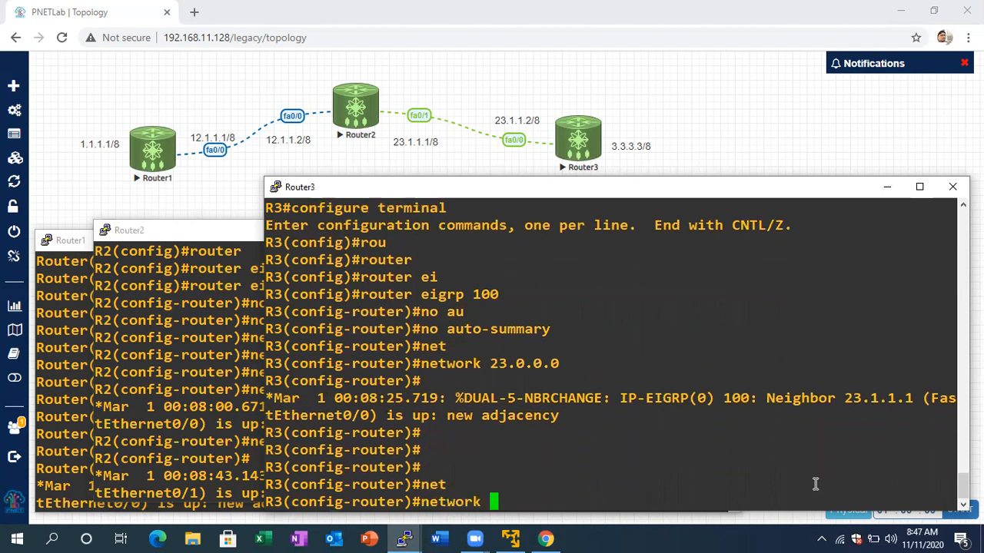
text(3.0.0.0)
key(Return)
text(exi)
key(Tab)
key(Return)
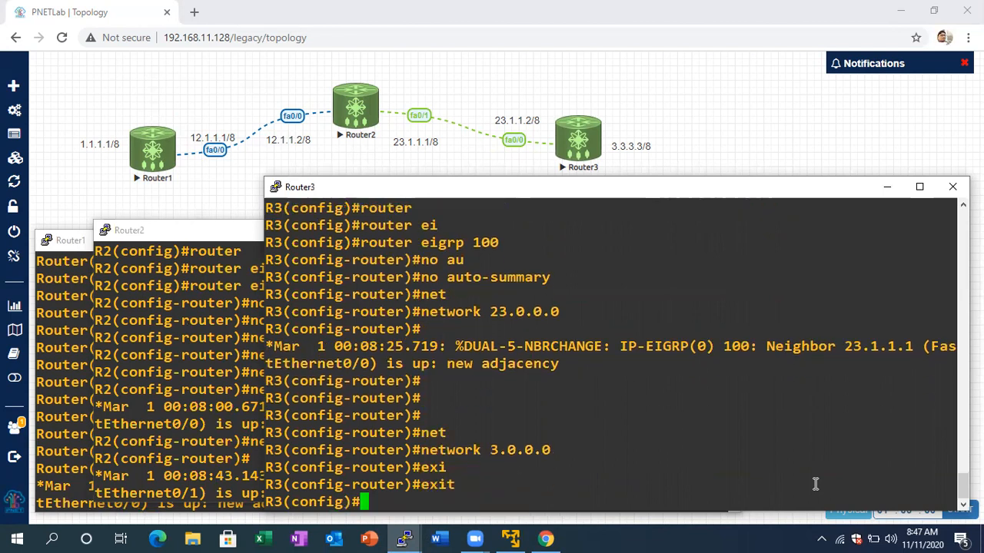
Return Router3 to privileged mode and ping Router1's 1.1.1.1 address
key(ctrl+z)
key(Return)
key(Return)
key(Return)
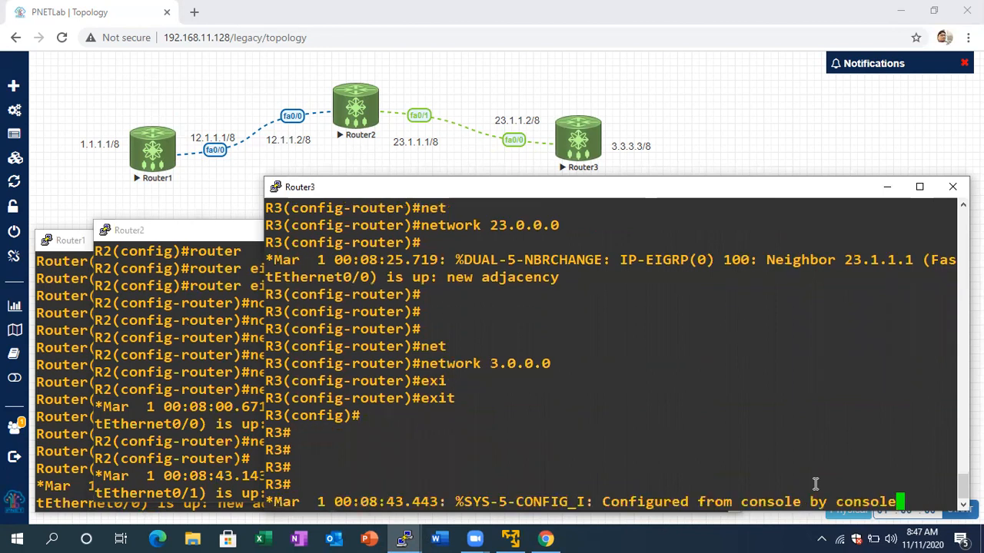
key(Return)
key(Return)
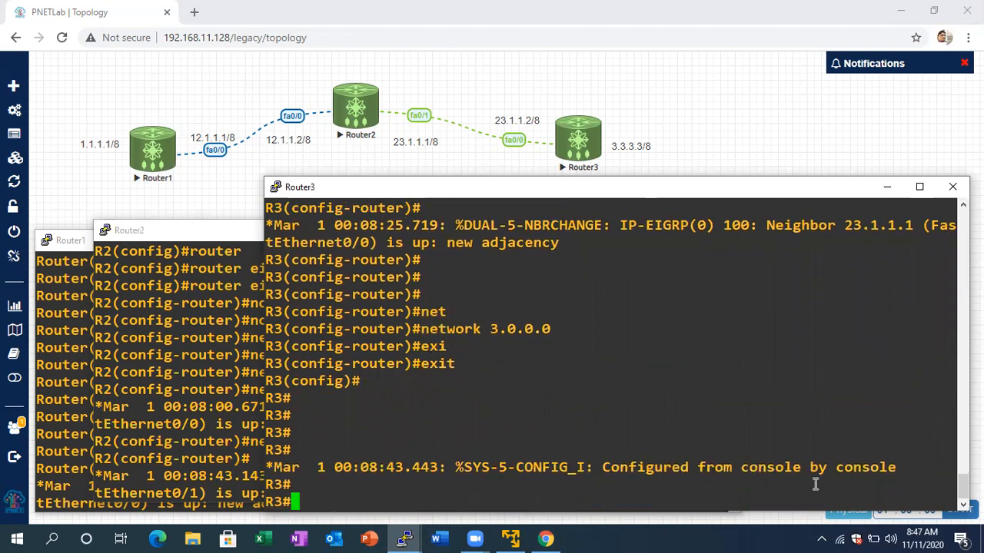
key(Return)
key(Return)
text(pi)
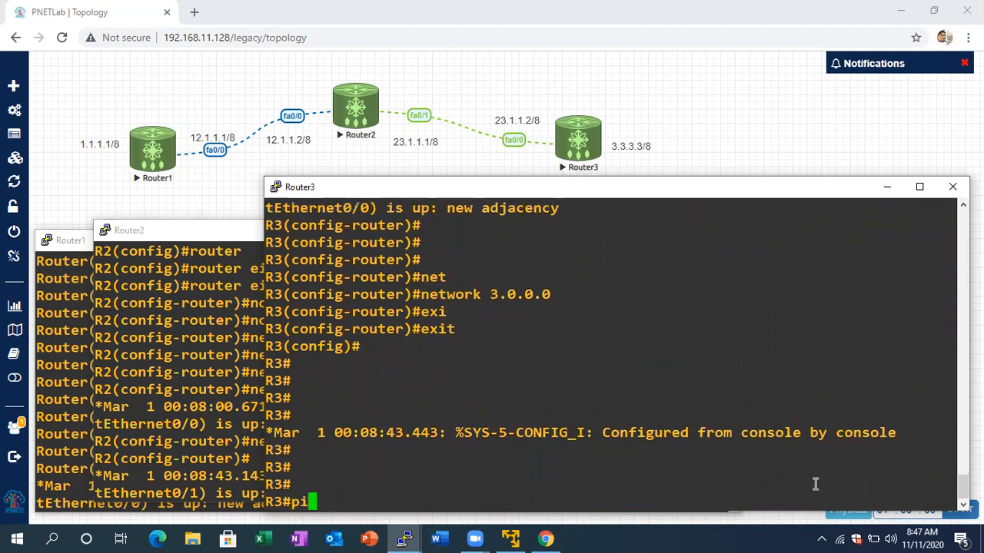
text(ng 1.1.1.1)
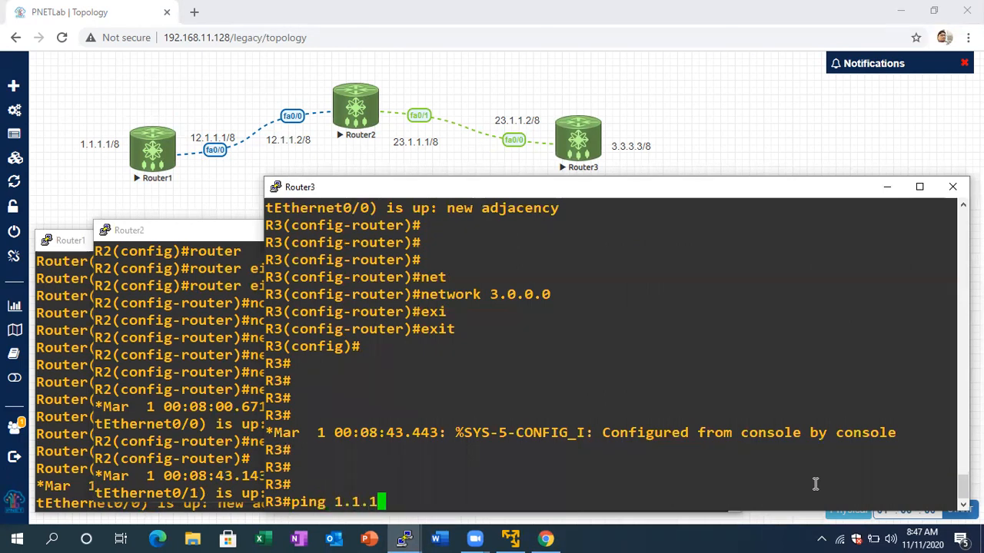
key(Return)
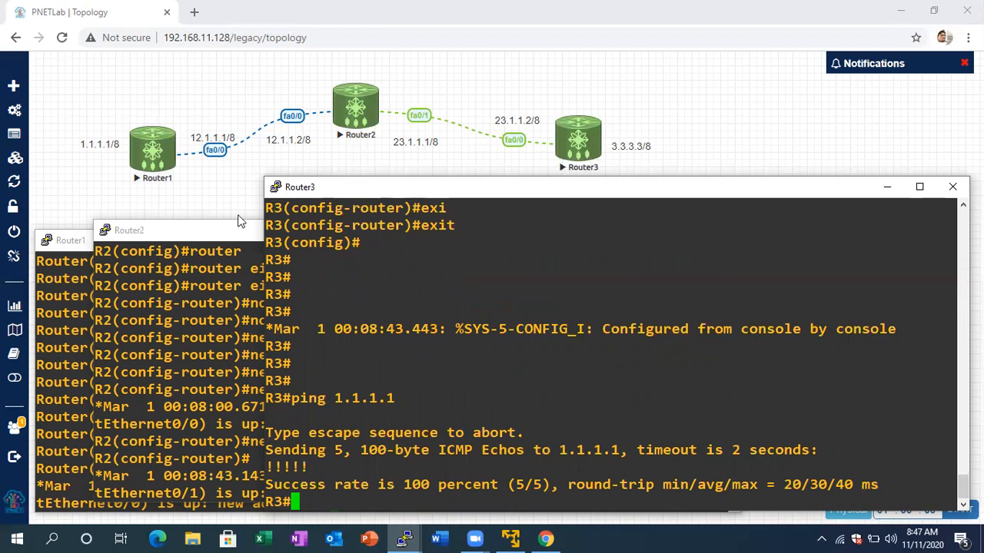
Switch to Router1's console, return to privileged mode and ping Router3's 3.3.3.3 address twice
click(227, 232)
drag(244, 212, 246, 217)
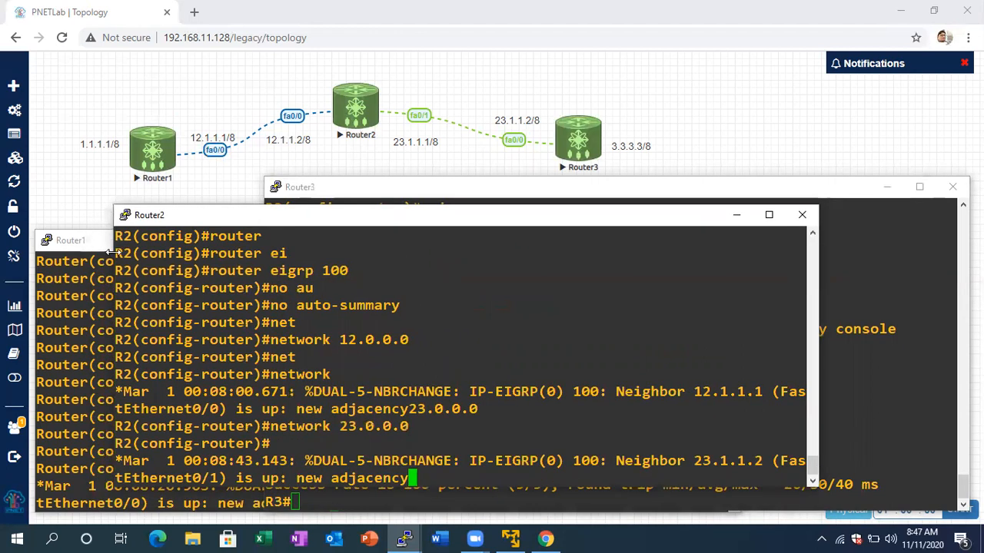
click(80, 285)
key(Return)
key(Return)
key(ctrl+z)
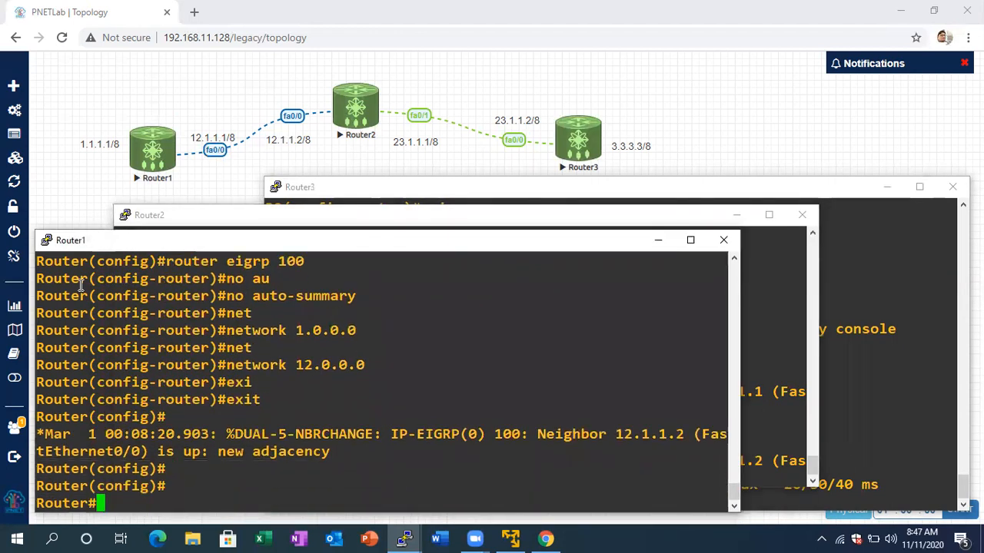
key(Return)
key(Return)
text(ping)
text(3.3.3.3)
key(Return)
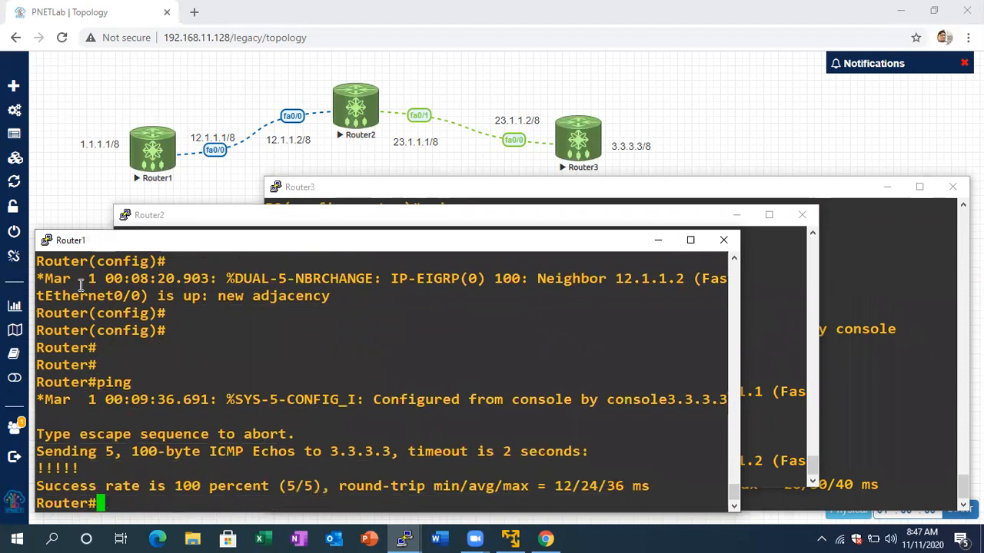
key(Up)
key(Return)
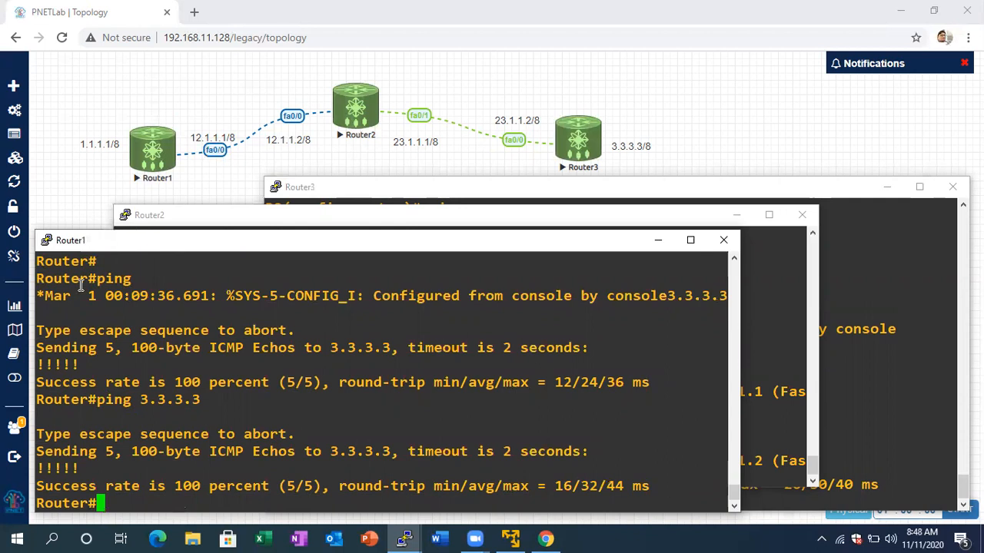
Shift Router2's console window slightly, return to Router1's console and enter global configuration mode
click(291, 219)
drag(291, 220, 309, 207)
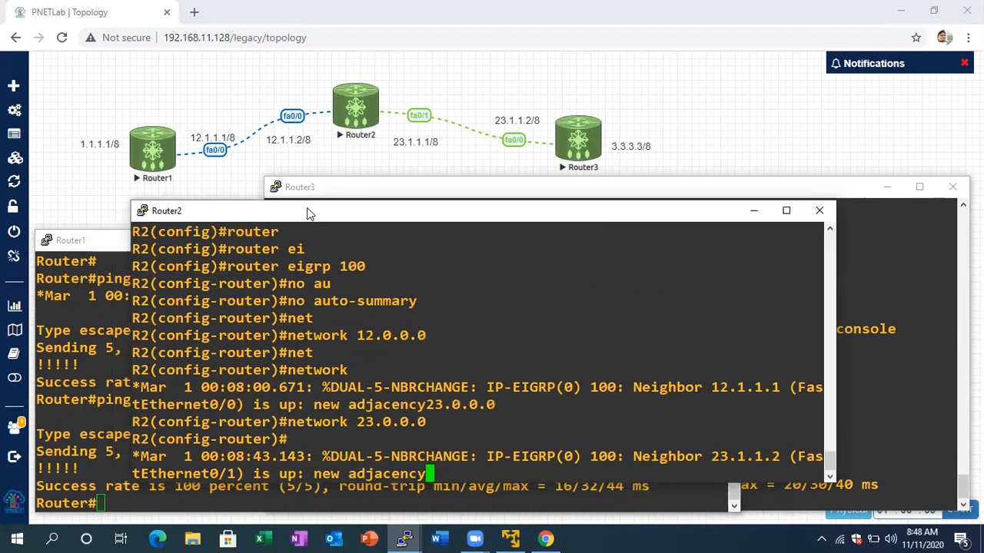
click(113, 338)
key(Return)
key(Return)
key(Return)
text(conf)
key(Tab)
text(t)
key(Tab)
key(Return)
key(Return)
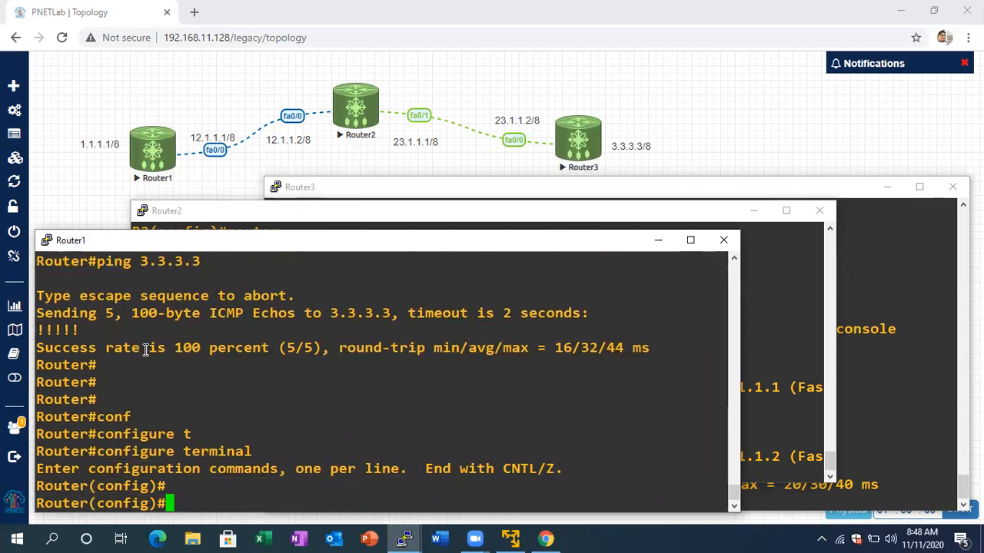
Start a BGP routing process with AS number 100 on Router1
text(rou)
key(Tab)
text(ter)
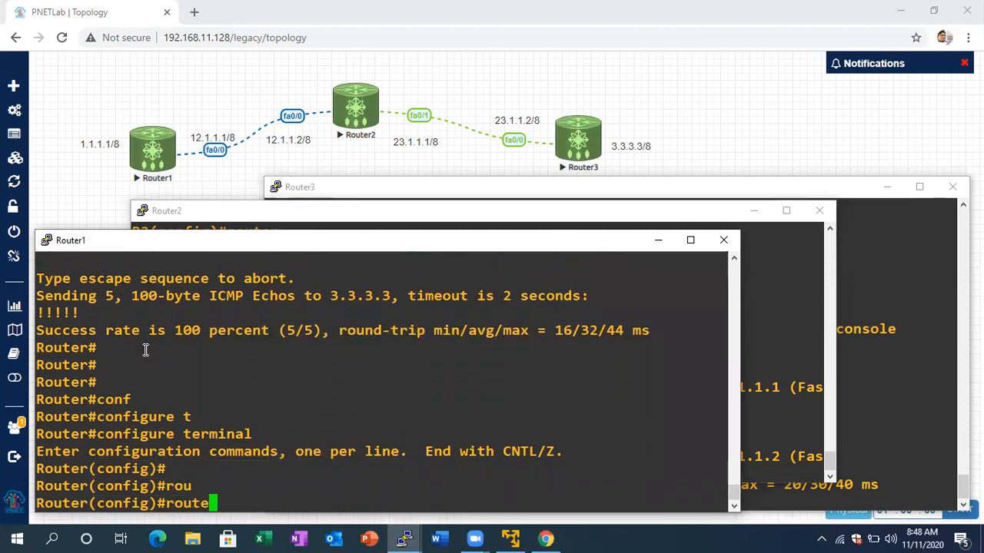
key(Tab)
text(bg)
key(Tab)
text(100)
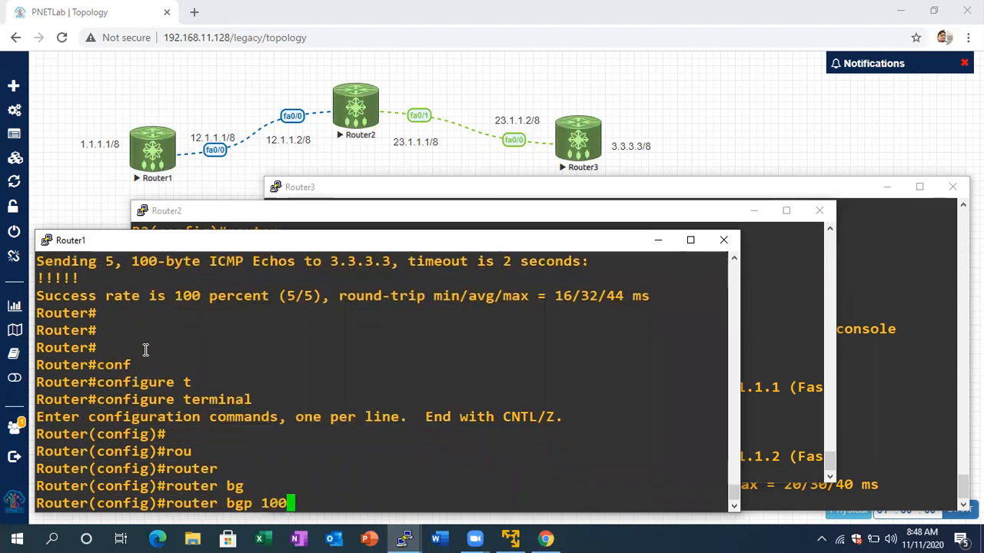
key(Tab)
key(Return)
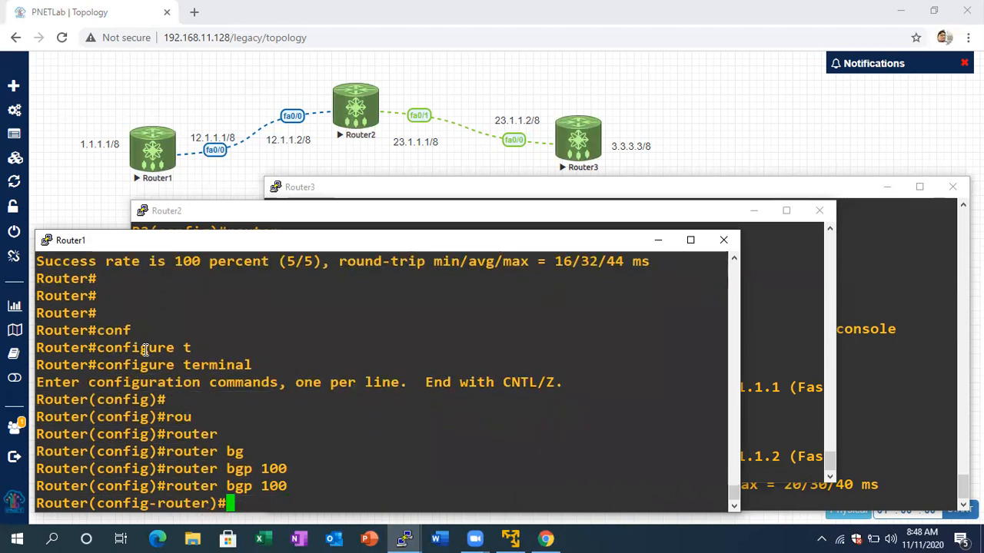
Define 3.3.3.3 as a BGP neighbor on Router1 with remote AS 100
text(nei)
key(Tab)
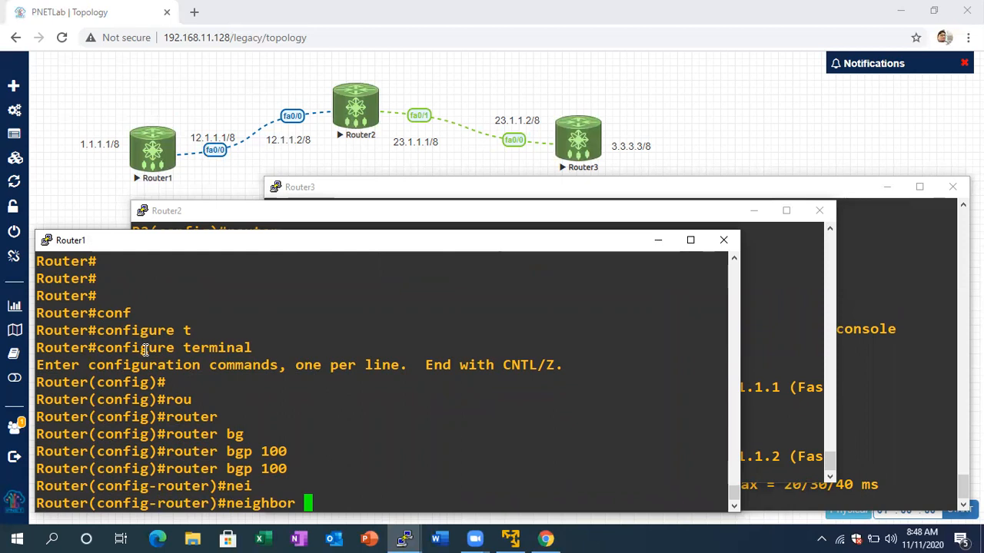
text(3.3.3.3 )
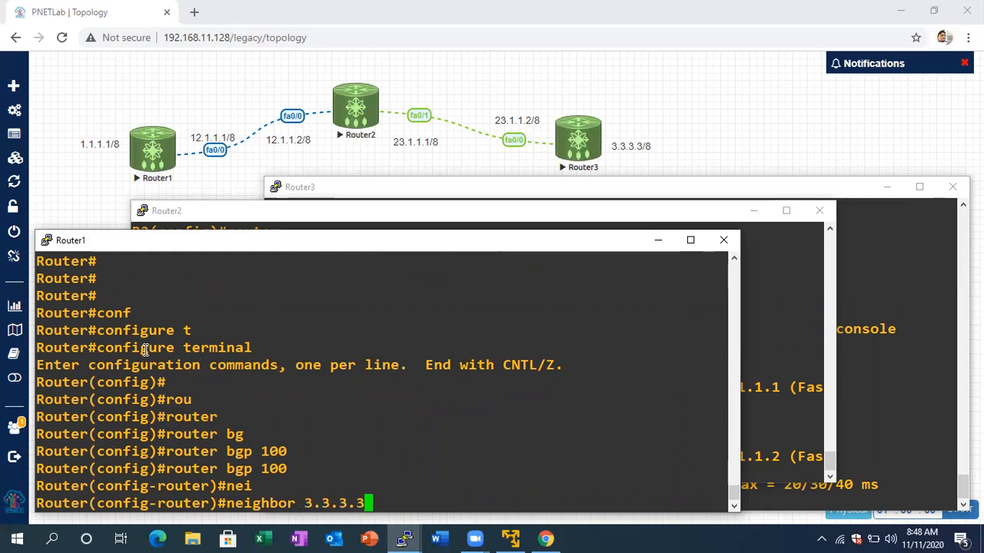
text(re)
key(Tab)
text(mo)
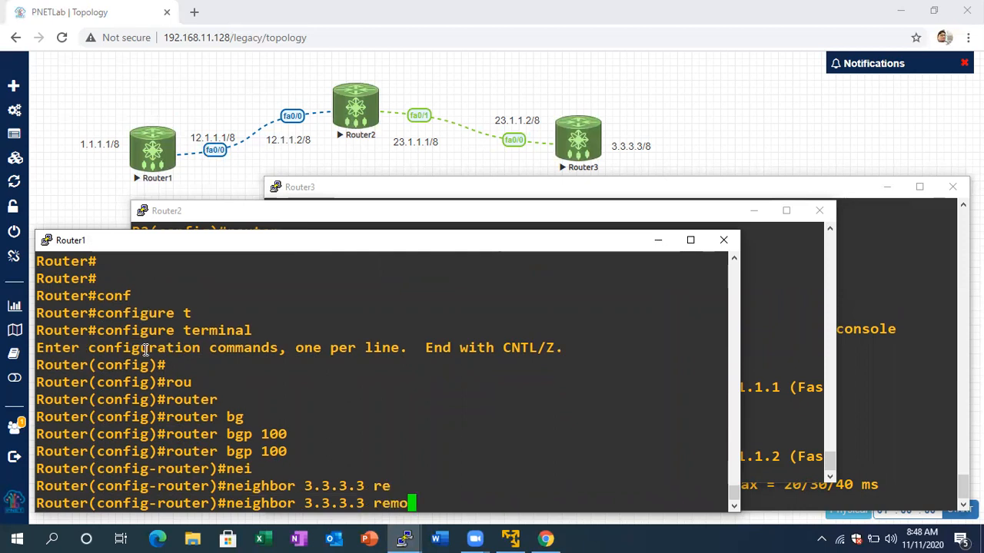
text(t)
key(Tab)
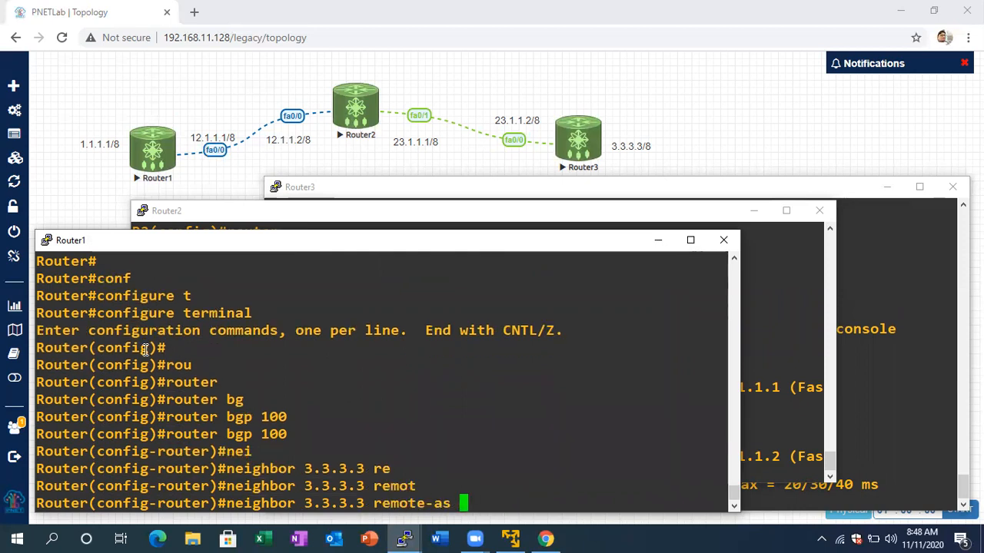
text(100)
key(Return)
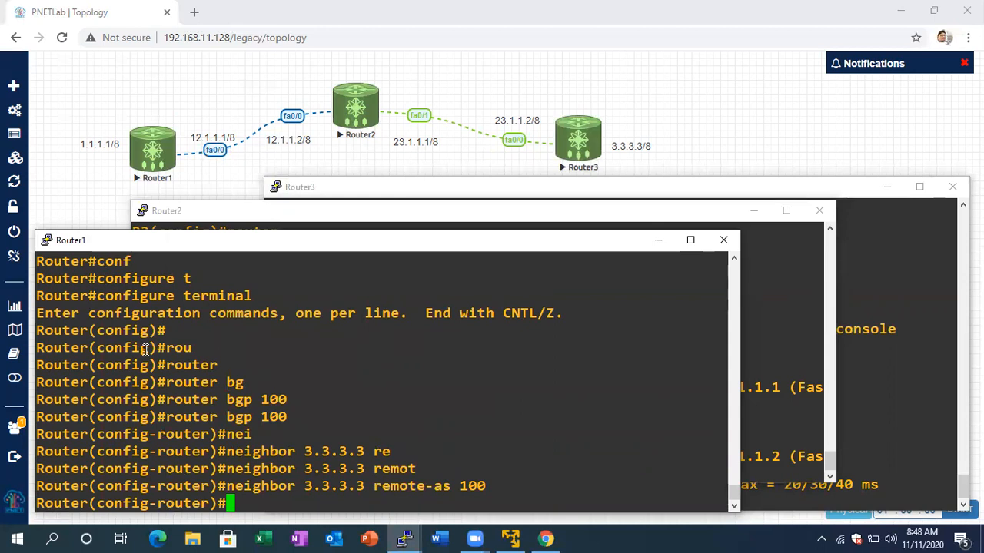
Switch to Router3's console and enter global configuration mode
click(895, 277)
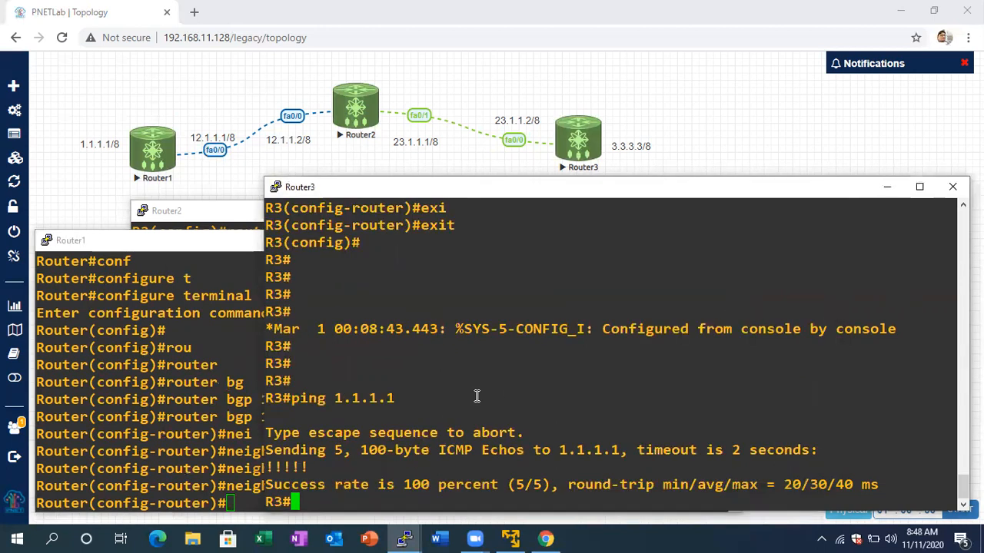
key(Return)
key(Return)
key(Return)
text(con)
key(Tab)
text(f)
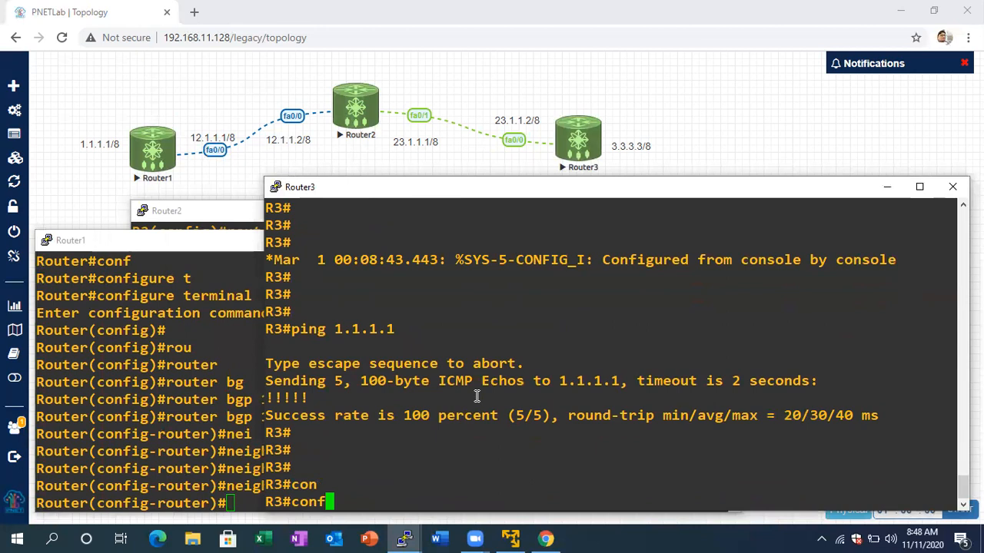
key(Tab)
text(t)
key(Tab)
key(Return)
key(Return)
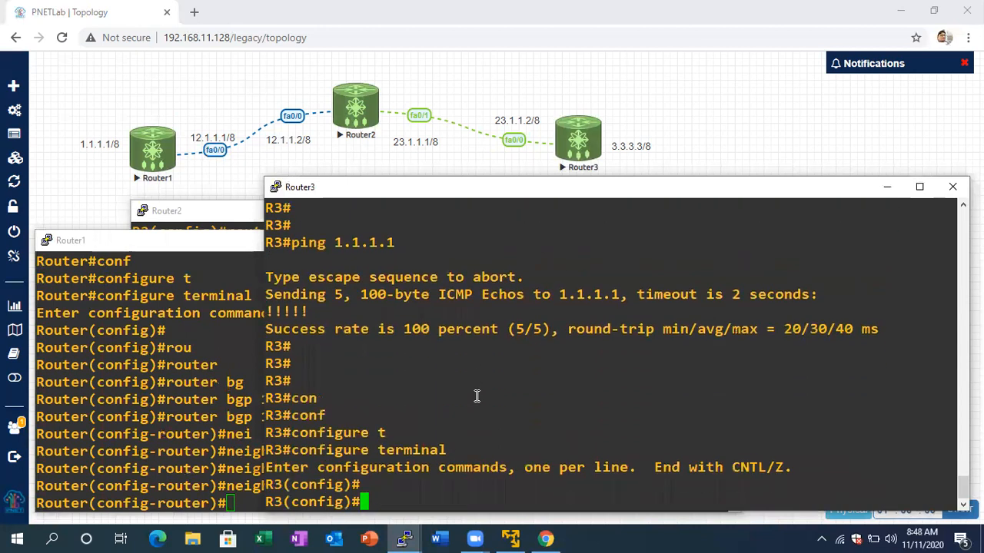
Start a BGP routing process with AS number 100 on Router3
text(rou)
key(Tab)
text(ter)
key(Tab)
text(bg)
key(Tab)
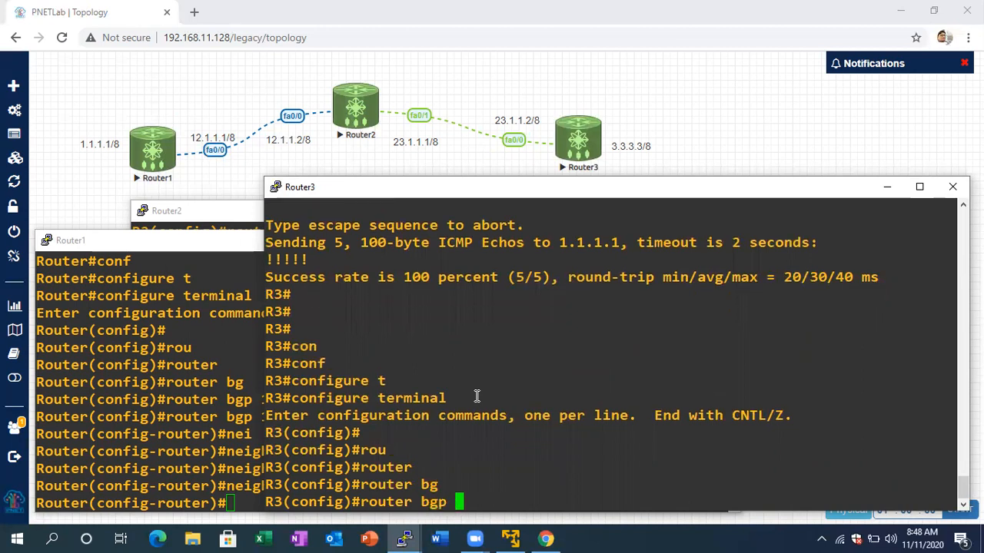
text(100)
key(Return)
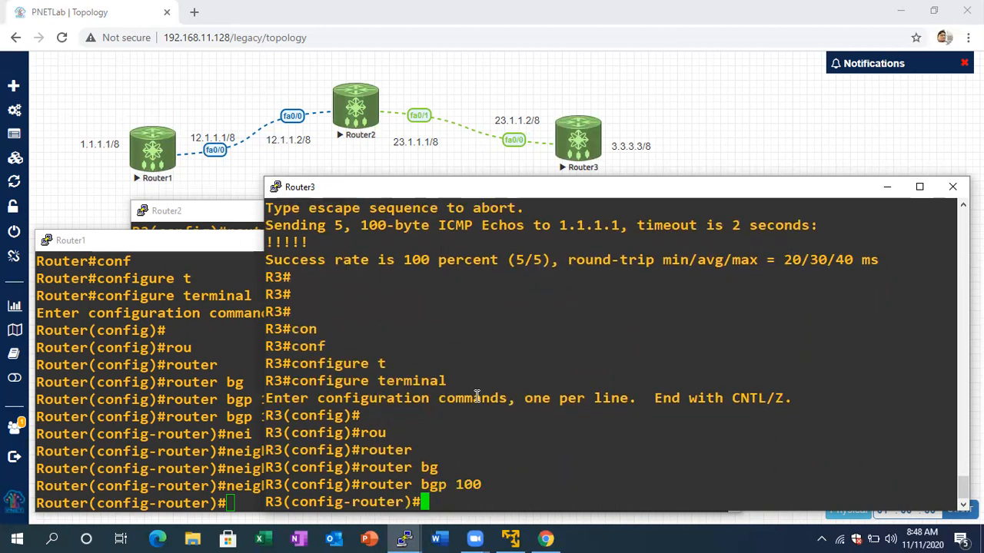
text(net)
key(Tab)
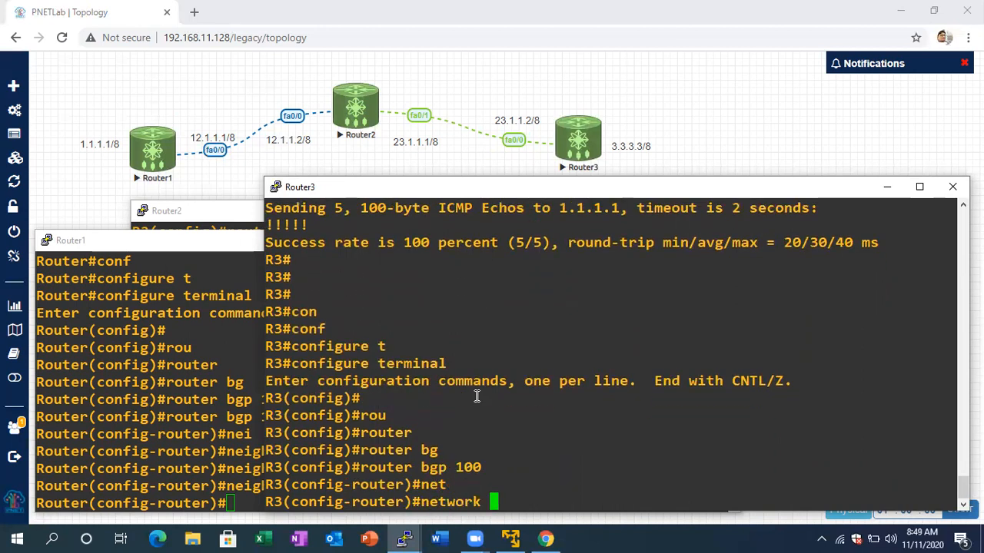
key(BackSpace)
key(BackSpace)
key(BackSpace)
key(BackSpace)
key(BackSpace)
key(BackSpace)
key(BackSpace)
key(BackSpace)
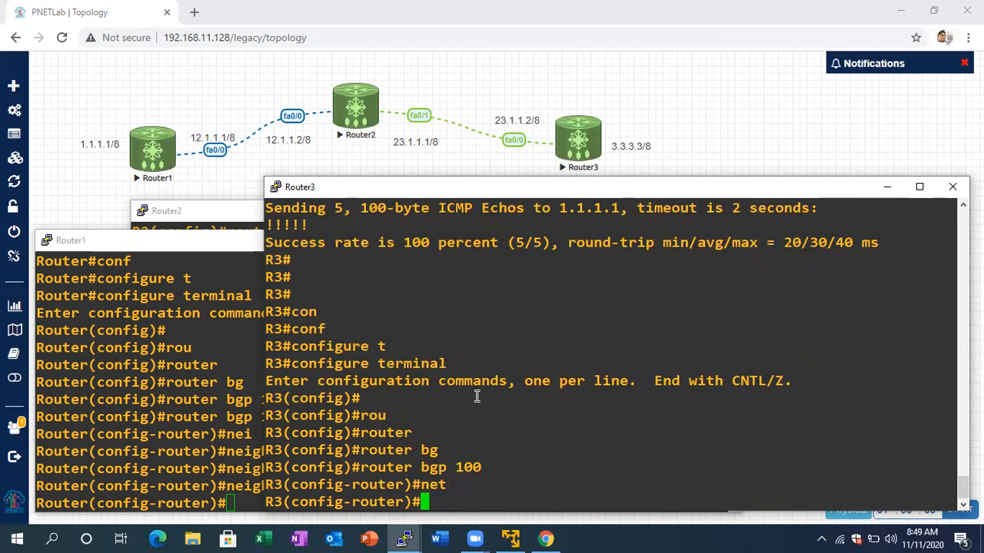
Define 1.1.1.1 as a BGP neighbor on Router3 with remote AS 100
text(nei)
key(Tab)
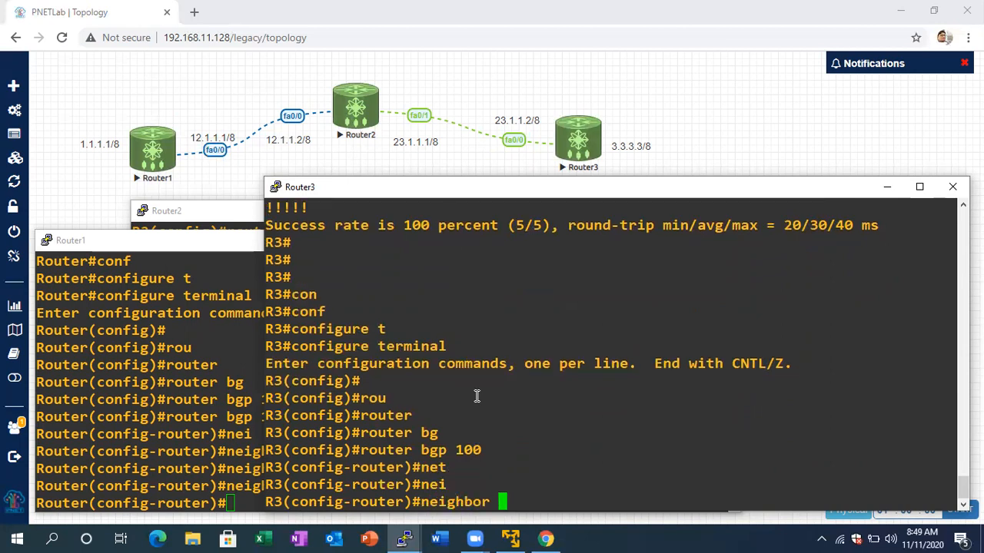
text(1.1.1.1 )
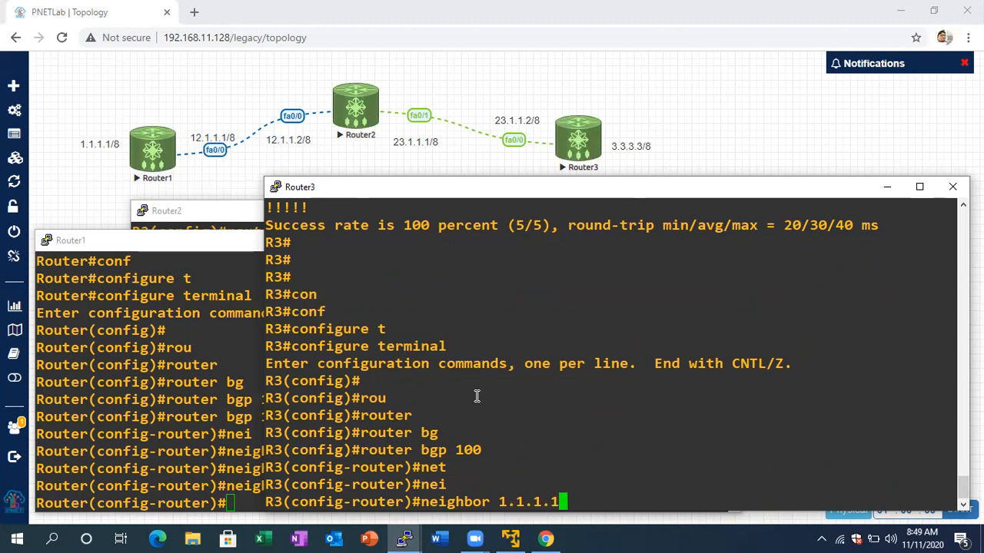
text(re)
key(Tab)
text(mo)
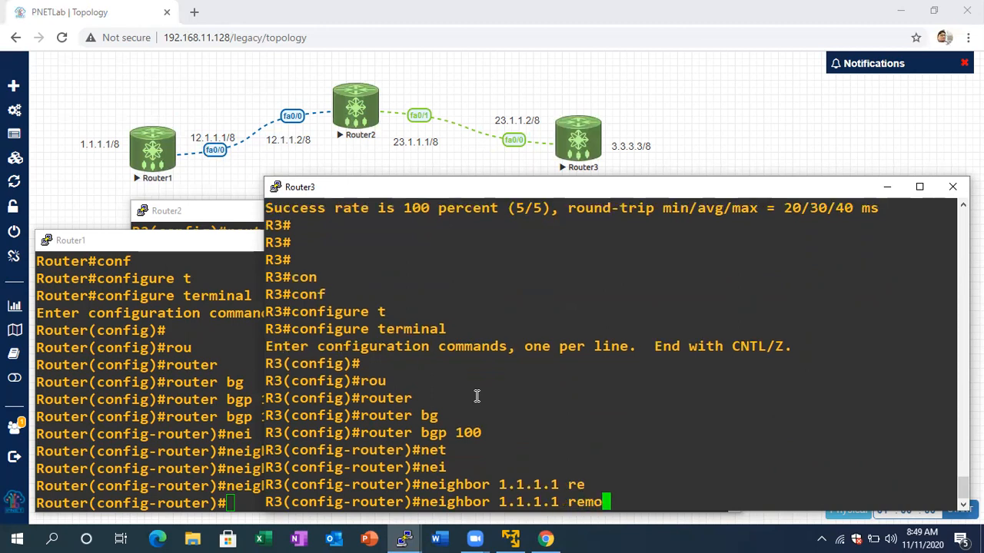
text(te-as 10)
key(Tab)
text(100)
key(Return)
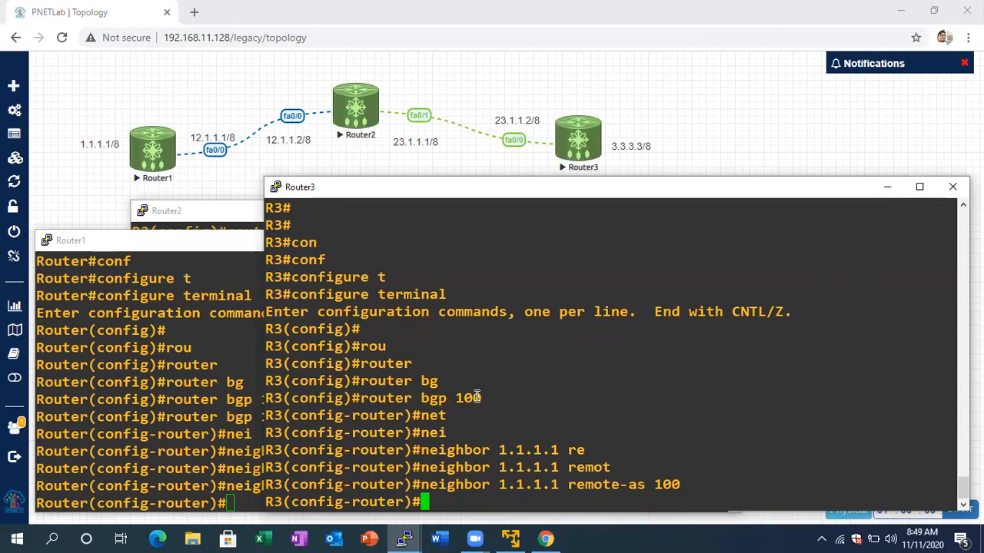
key(Return)
key(Return)
Return to Router1's console and set loopback 1 as the update source for BGP neighbor 3.3.3.3
click(125, 335)
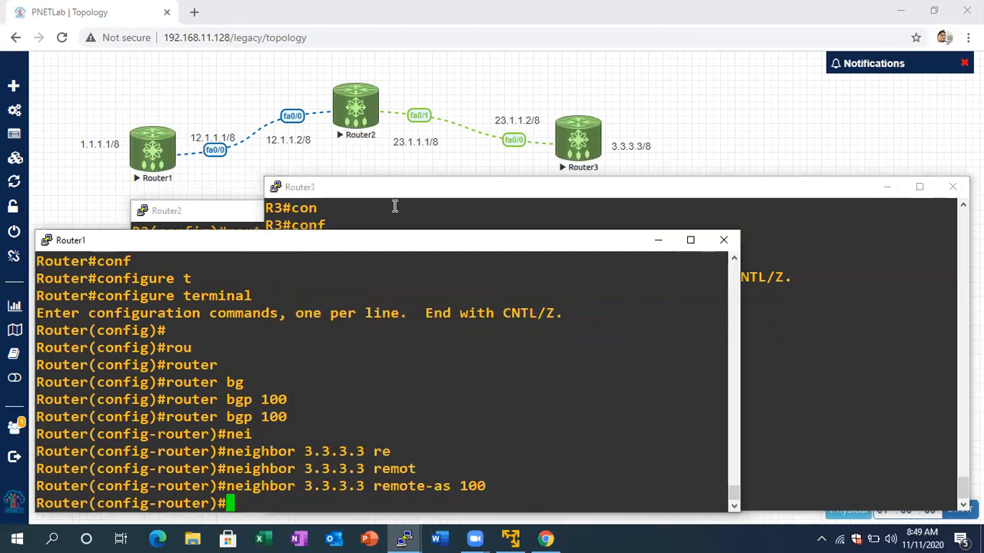
drag(352, 250, 352, 241)
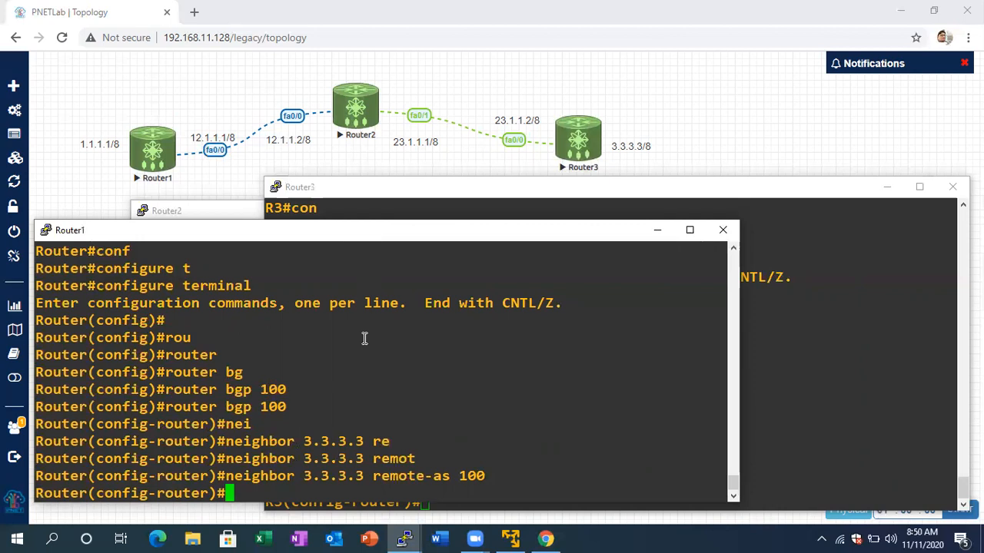
text(nei)
key(Tab)
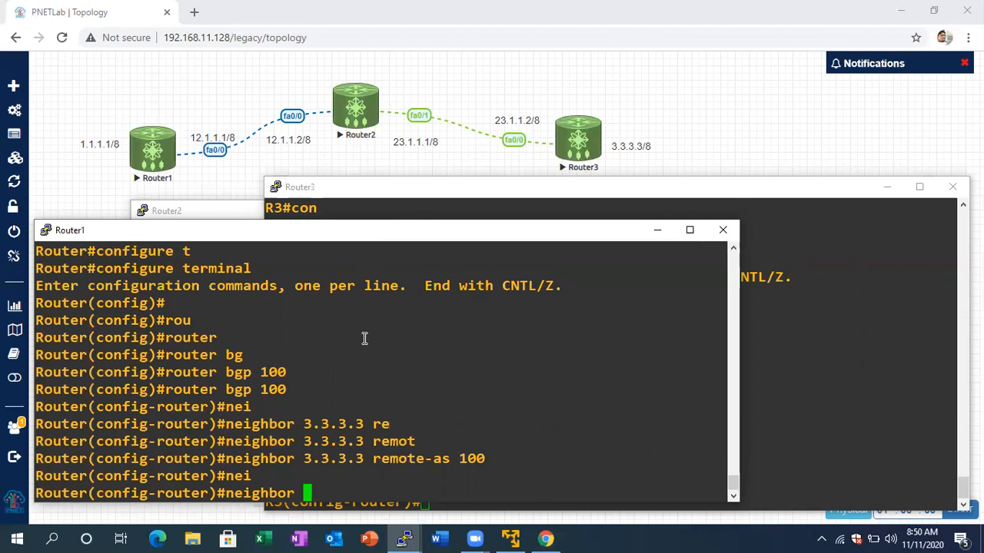
text(3.3.3.3)
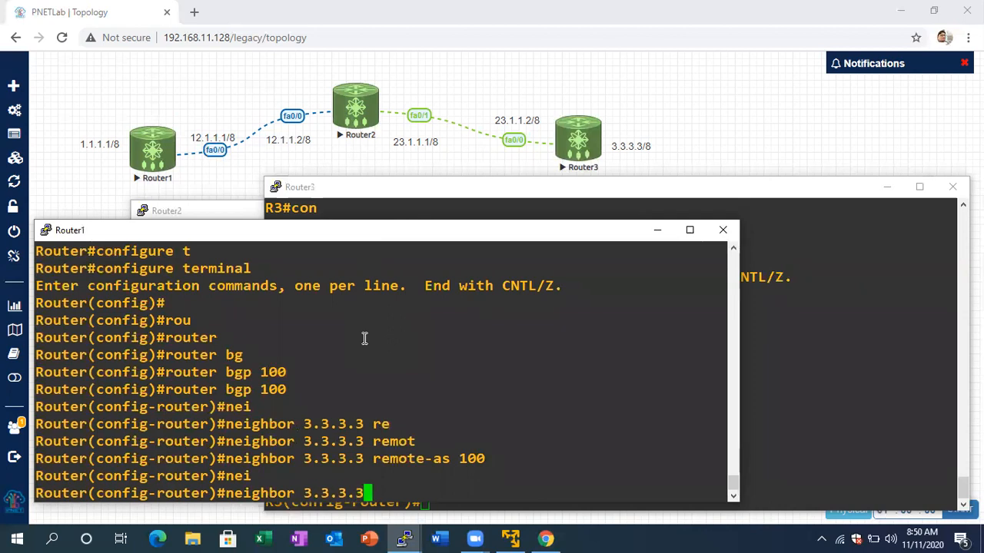
text( up)
key(Tab)
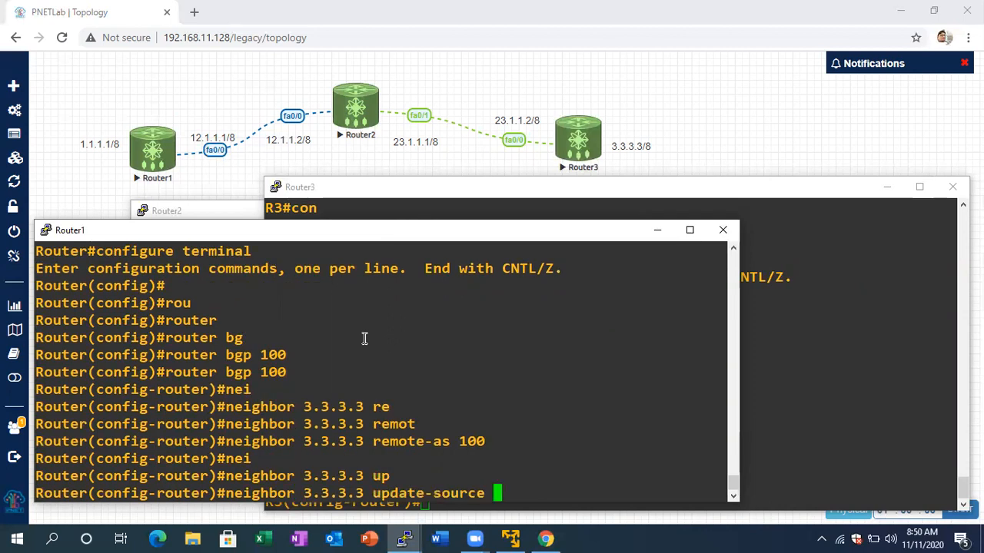
text(lo)
key(Tab)
text(1)
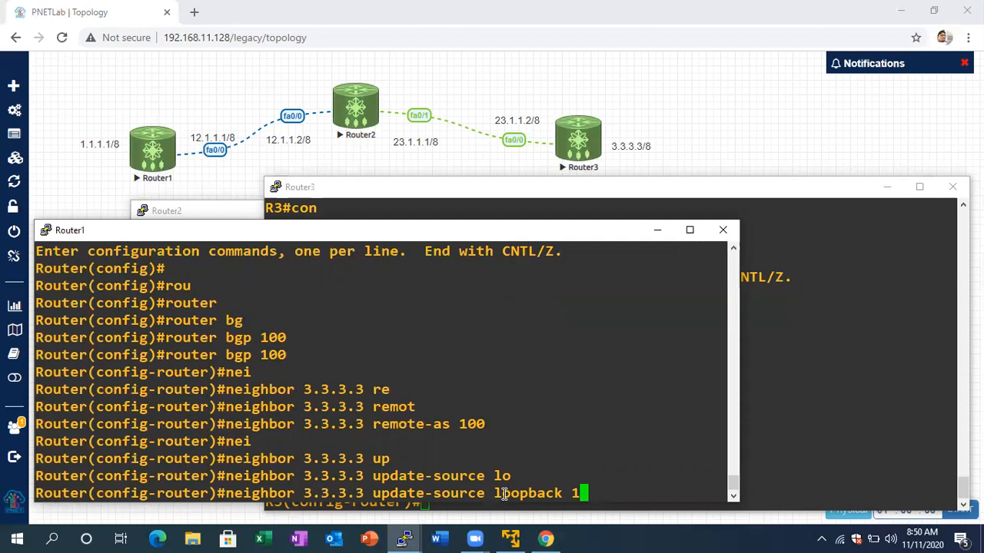
key(Return)
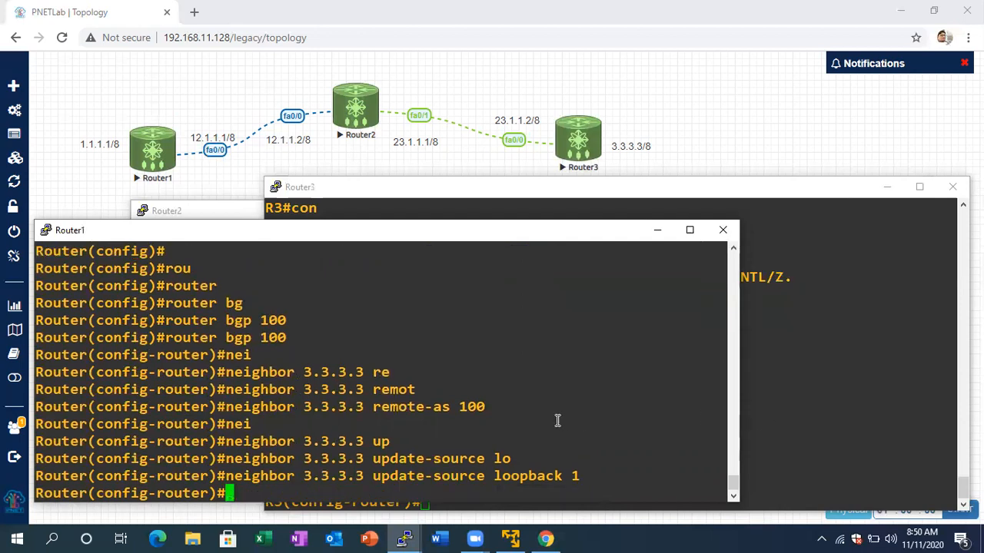
key(Return)
key(Return)
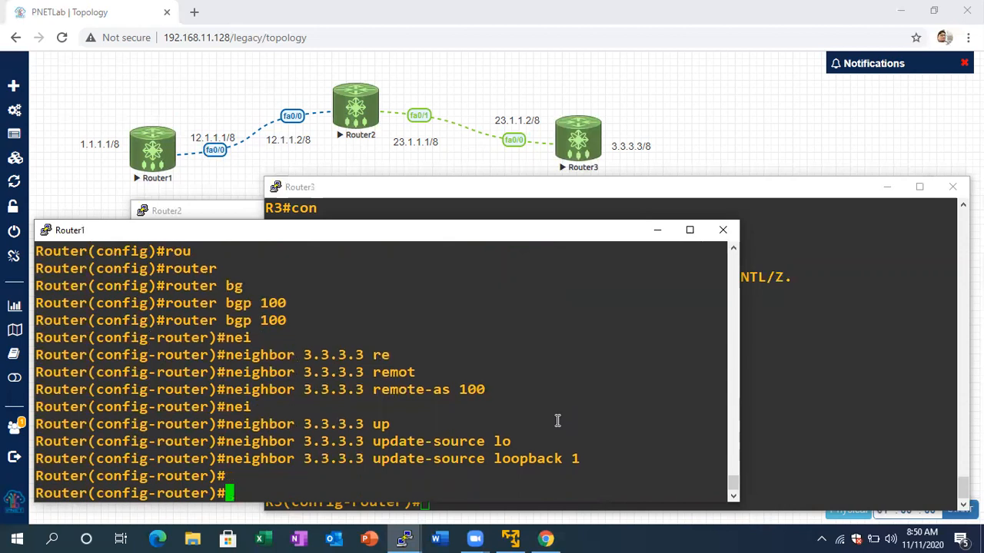
Check the BGP adjacency messages on Router3 and Router1, and highlight the neighbor address in Router3's remote-as command
click(862, 355)
key(Return)
key(Return)
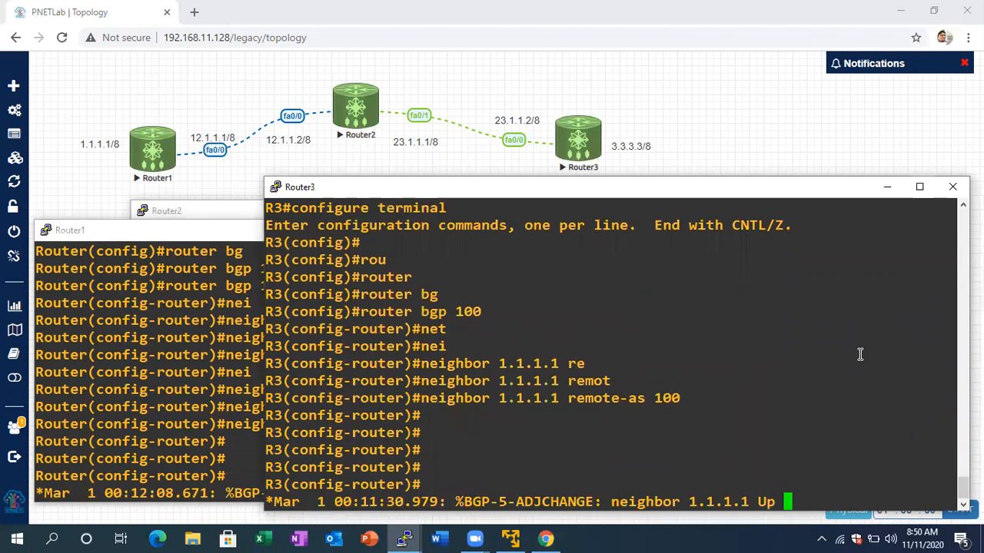
click(256, 436)
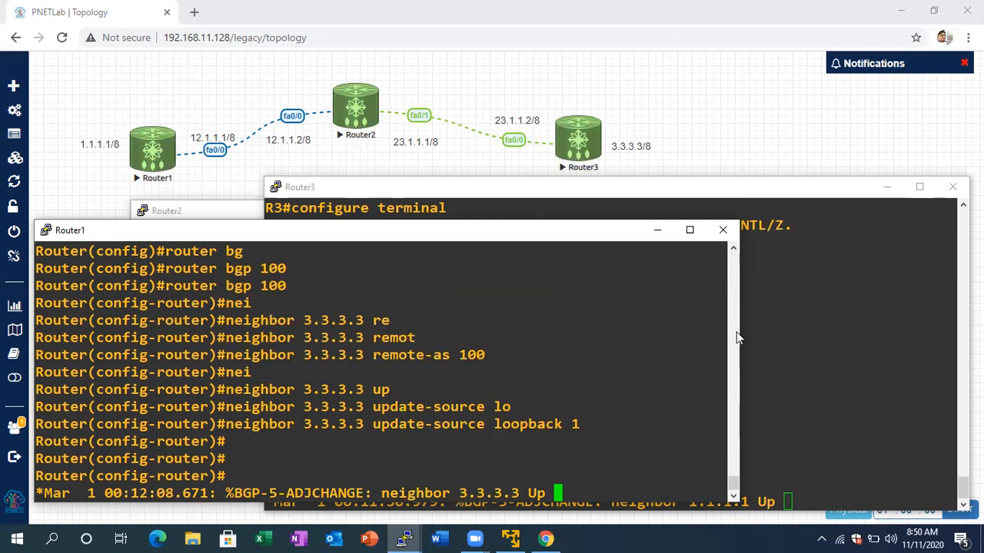
click(828, 331)
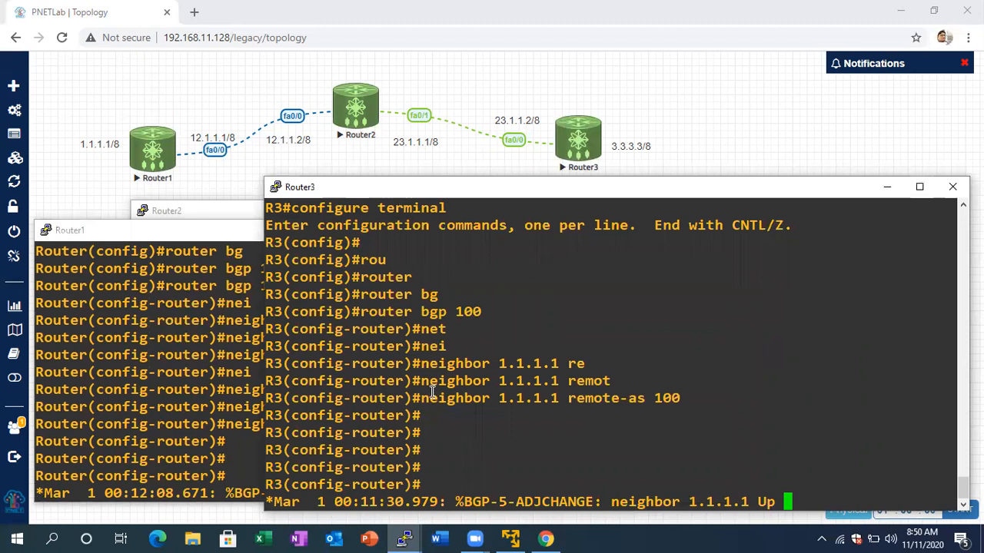
drag(422, 398, 505, 405)
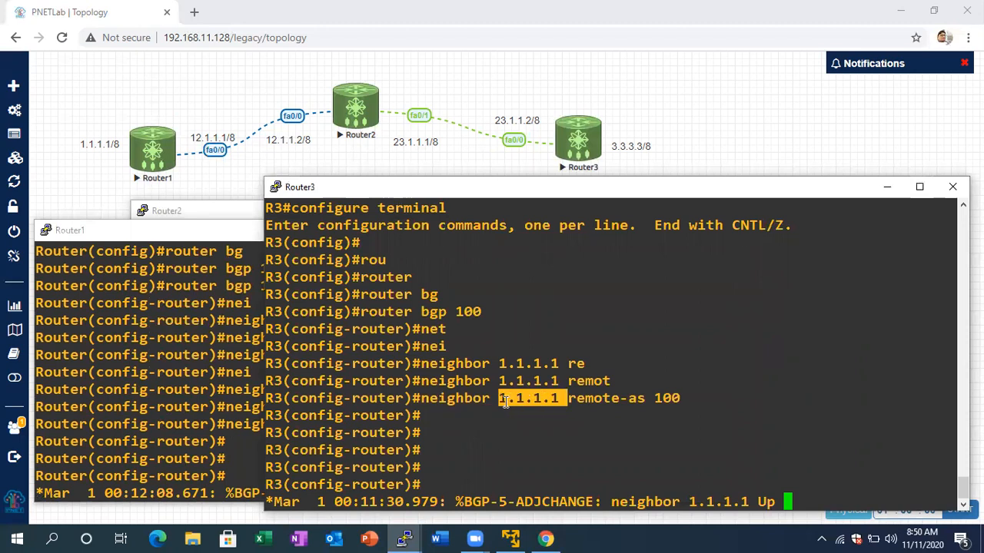
drag(567, 405, 503, 397)
Return to Router1's console, exit BGP router configuration and go back to privileged mode
click(120, 342)
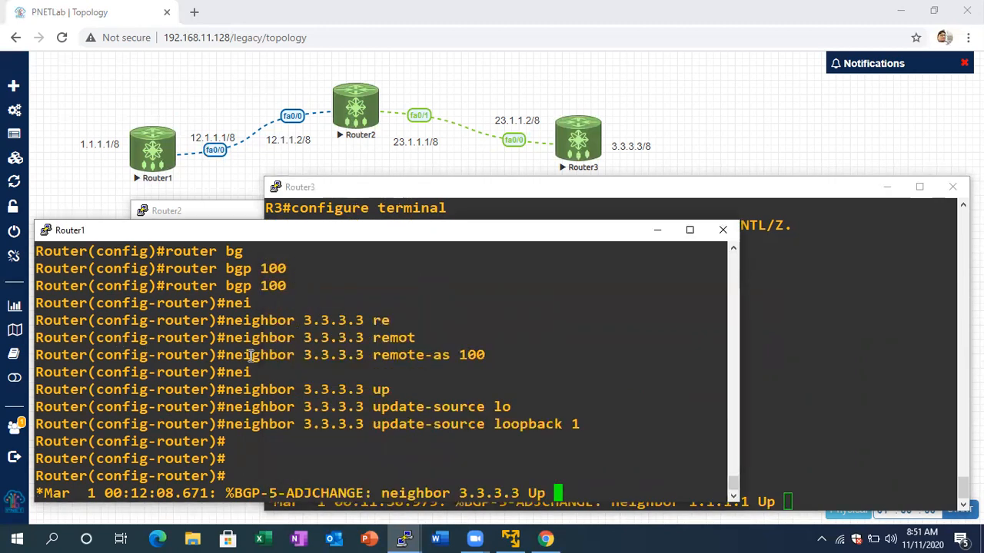
key(Return)
key(Return)
key(Return)
text(exi)
key(Tab)
key(Return)
key(Return)
key(ctrl+z)
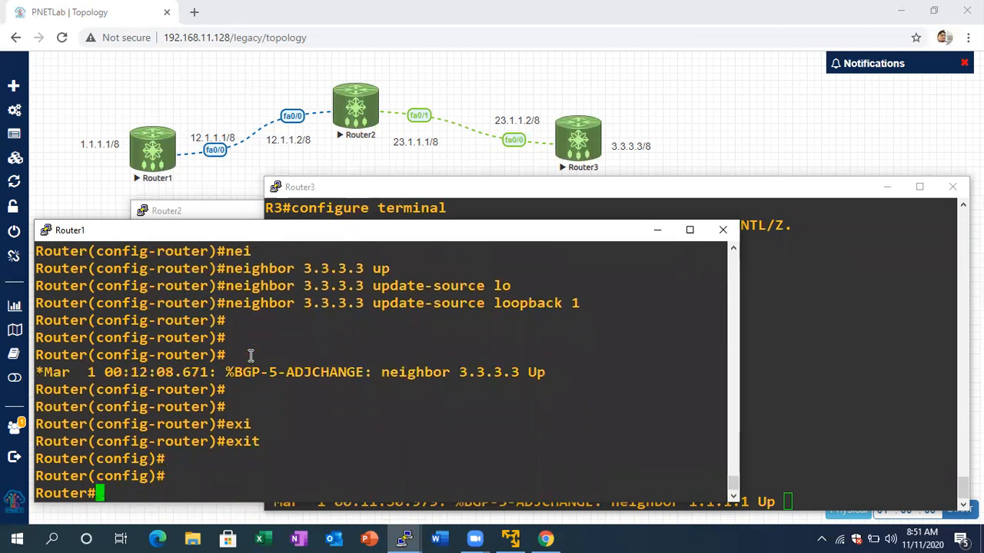
key(Return)
Display the BGP summary on Router1 with show ip bgp summary
text(show )
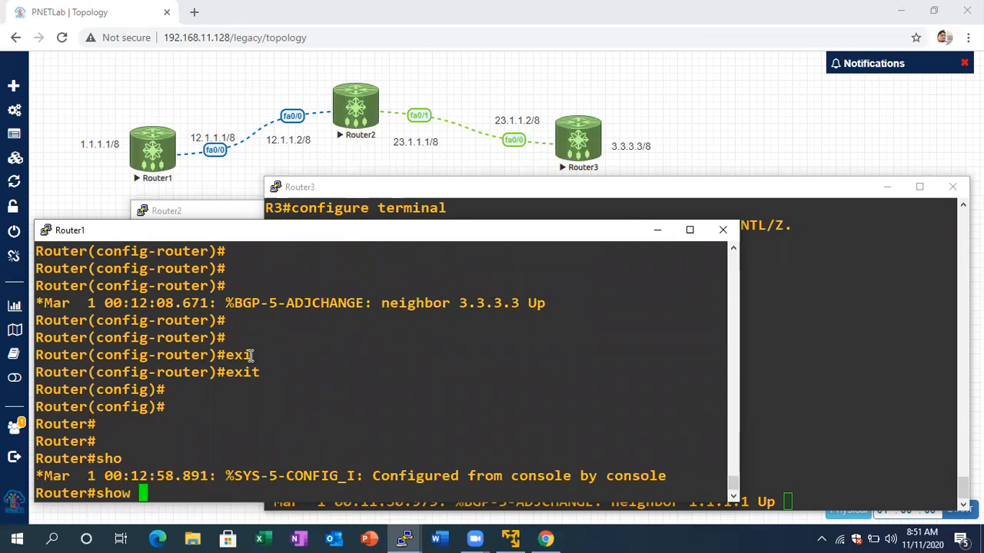
text(ip bg)
key(Tab)
text(su)
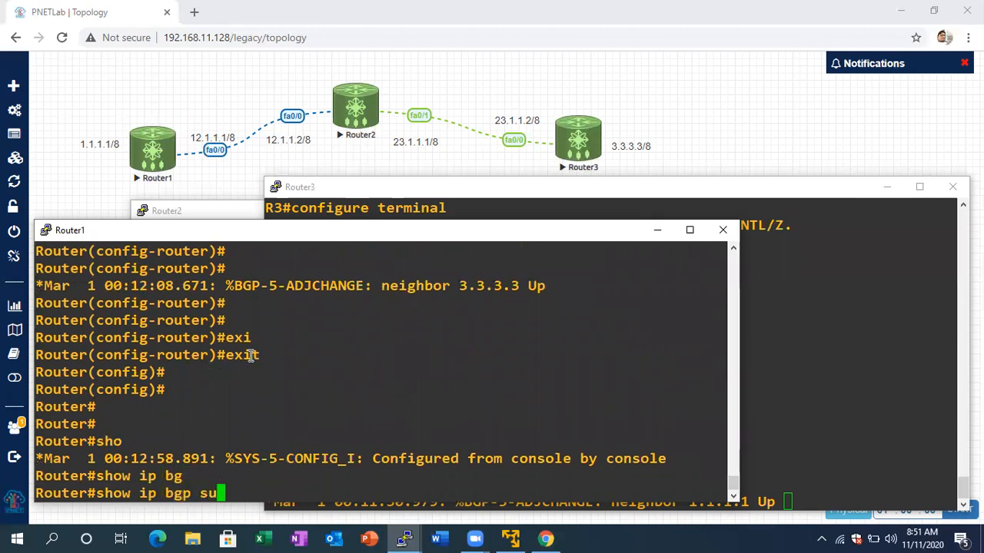
key(Tab)
key(Return)
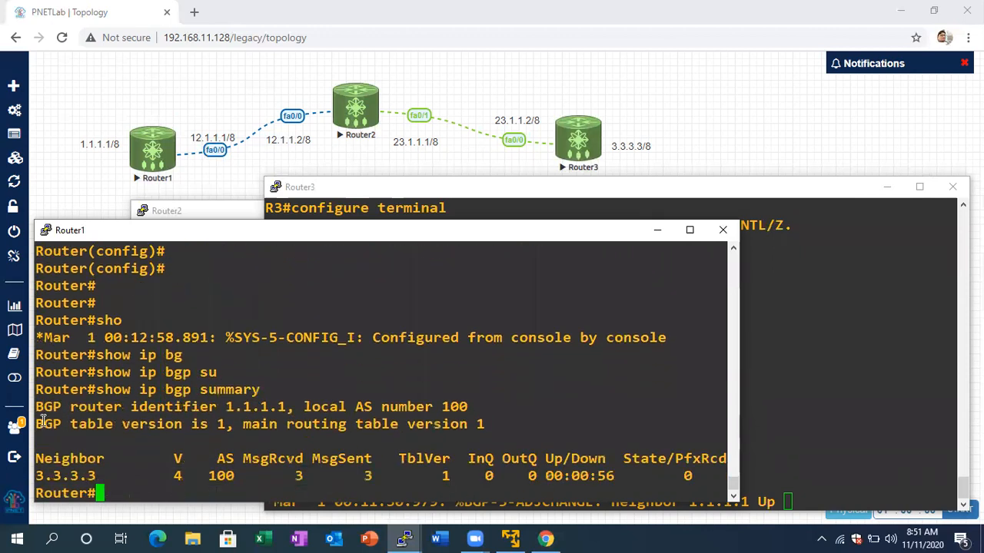
Highlight the neighbor address, AS number and State/PfxRcd value in Router1's BGP summary, and return to a fresh prompt
drag(95, 476, 41, 473)
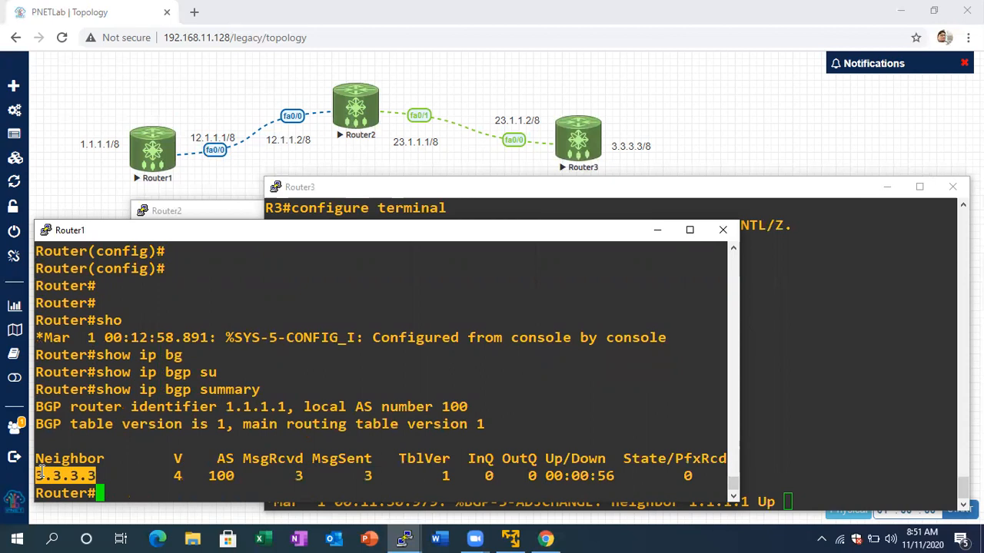
drag(240, 476, 220, 477)
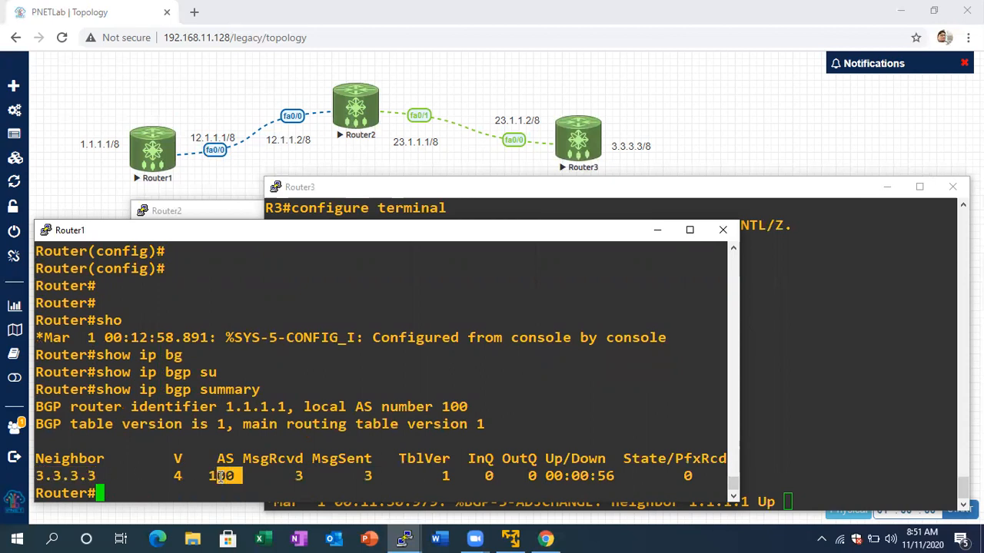
drag(705, 474, 686, 475)
click(685, 476)
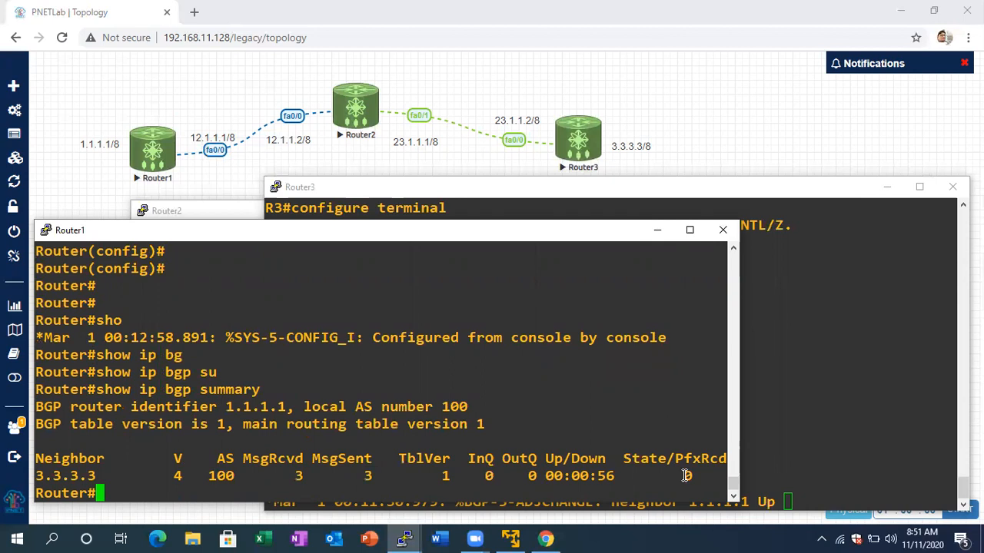
key(Return)
key(Return)
key(Return)
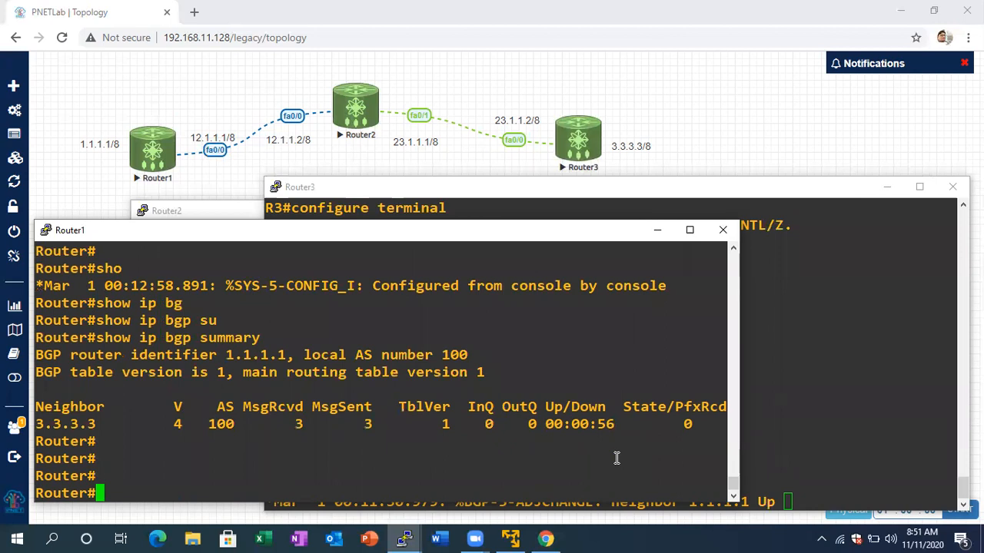
Enter the show ip bgp neighbors command at Router1's prompt without running it
text(sho)
key(Tab)
text(ip bg)
key(Tab)
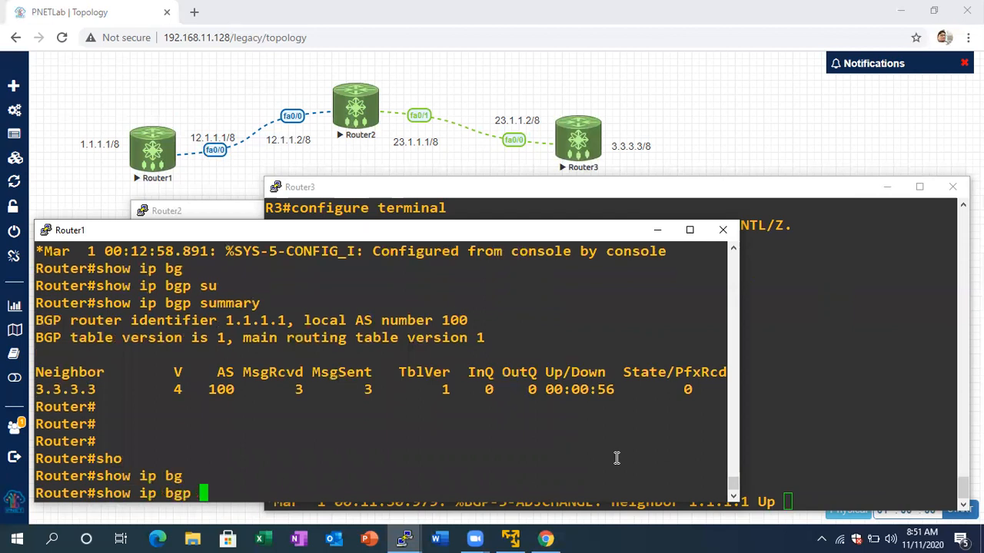
text(nei)
key(Tab)
text(det)
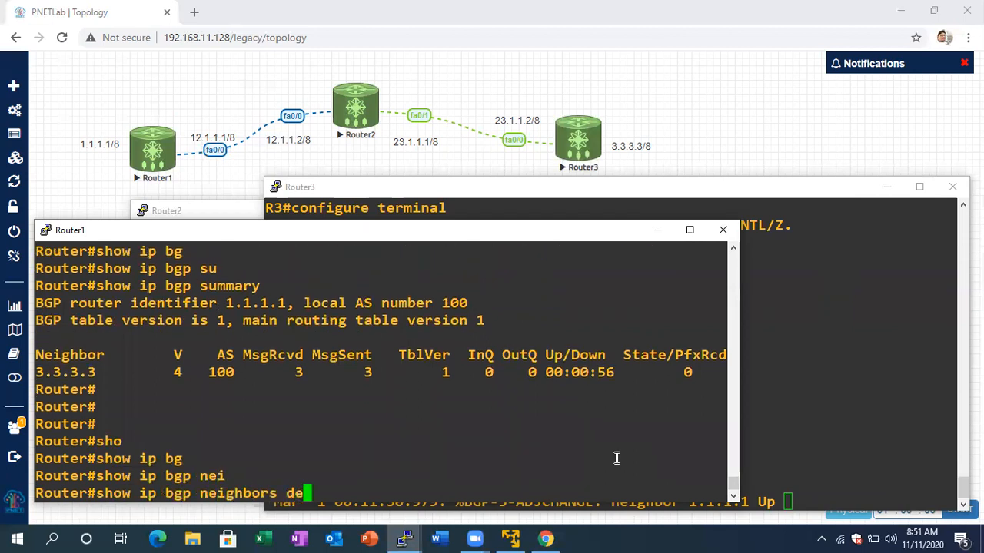
key(Tab)
text(ai)
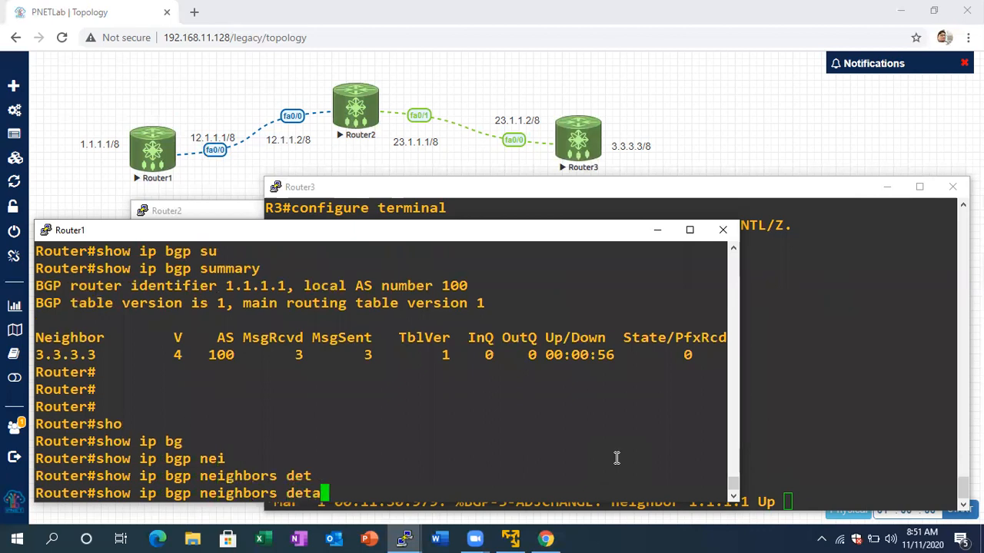
key(Tab)
key(BackSpace)
key(BackSpace)
key(BackSpace)
key(BackSpace)
key(BackSpace)
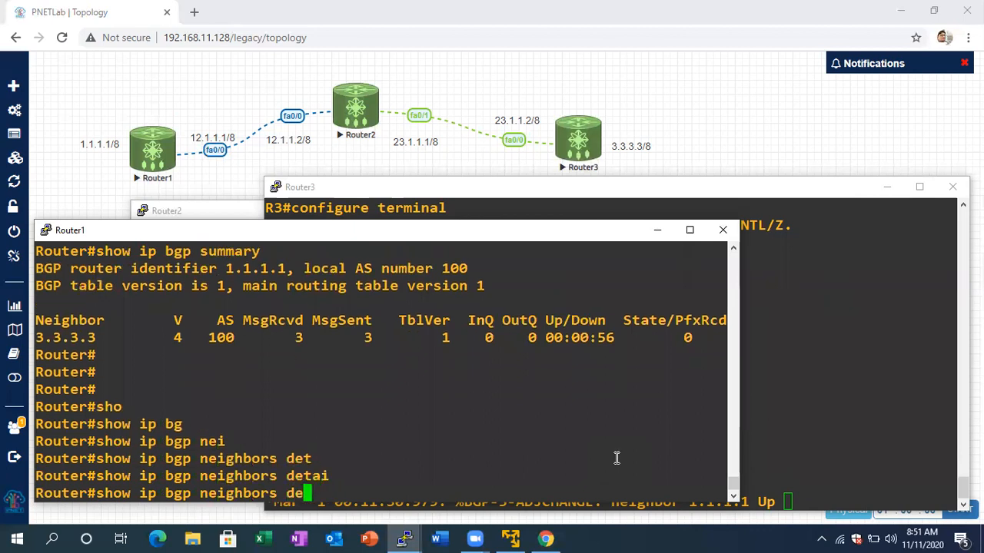
List the options available for show ip bgp neighbors, and run the command without any argument on Router1
text(?)
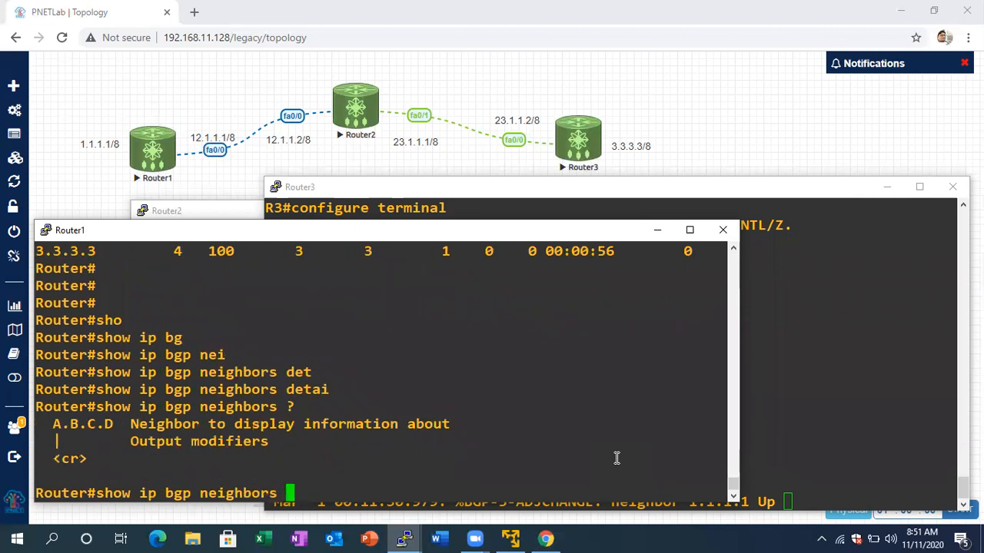
key(Return)
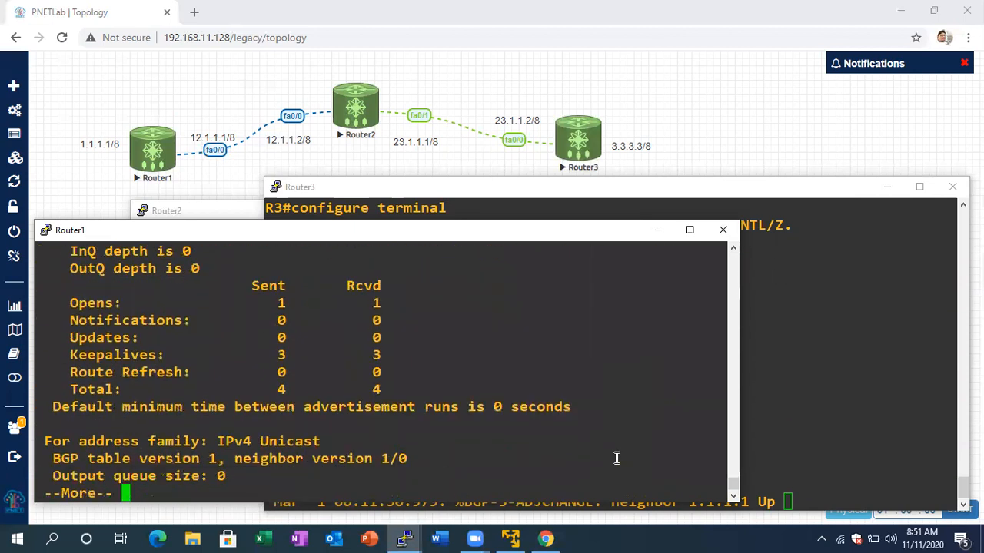
key(Return)
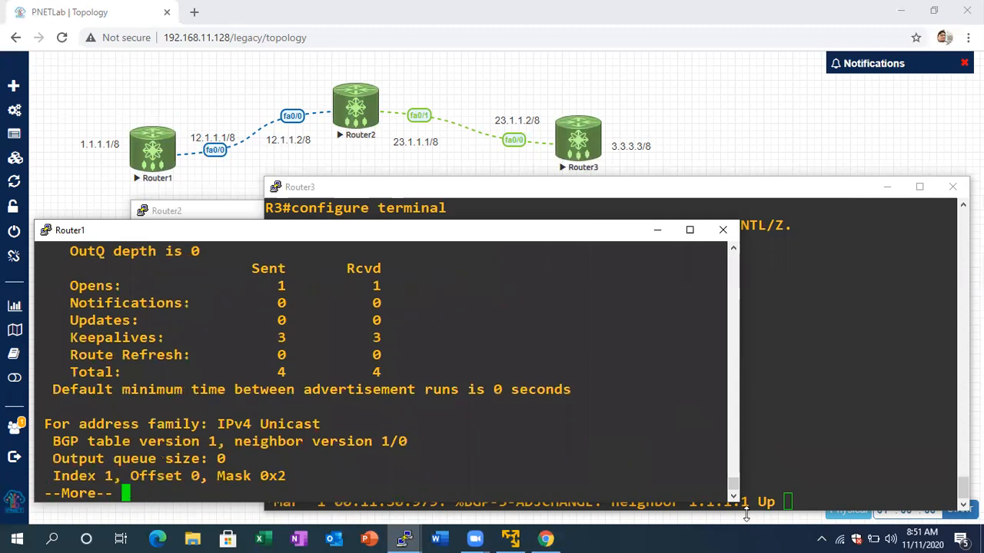
Review the start of Router1's BGP neighbor output, covering the session state, timers, neighbor capabilities and message statistics
drag(733, 488, 733, 476)
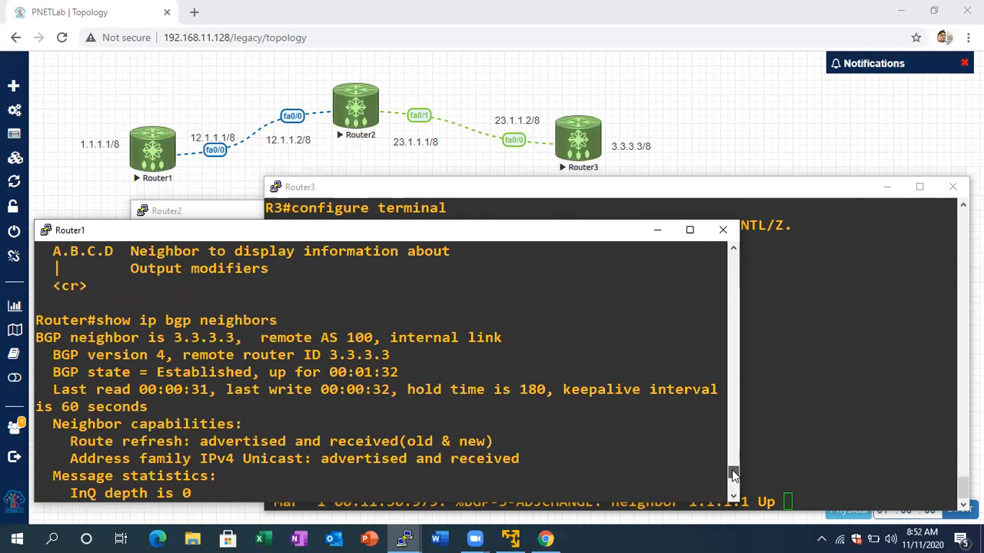
scroll(733, 477, down, 1)
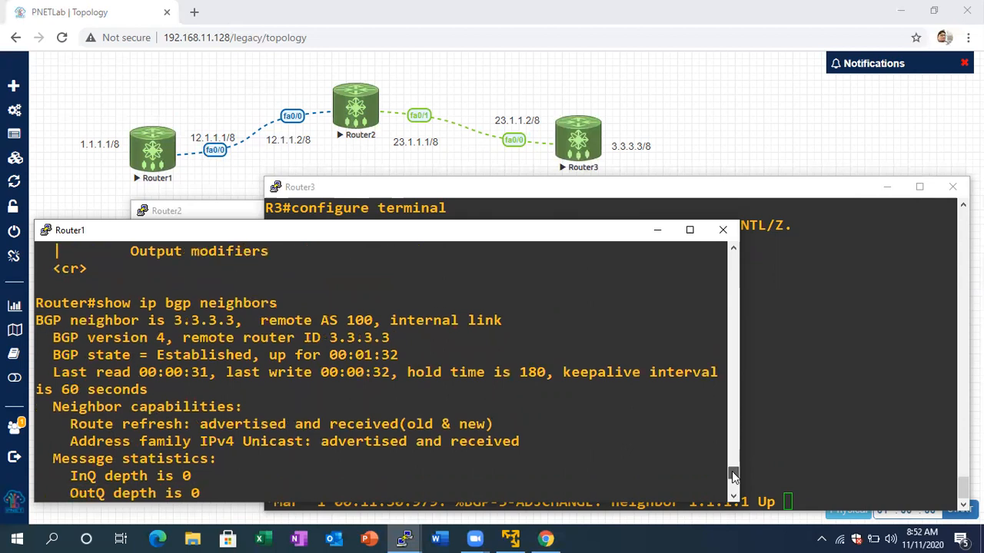
scroll(733, 477, down, 1)
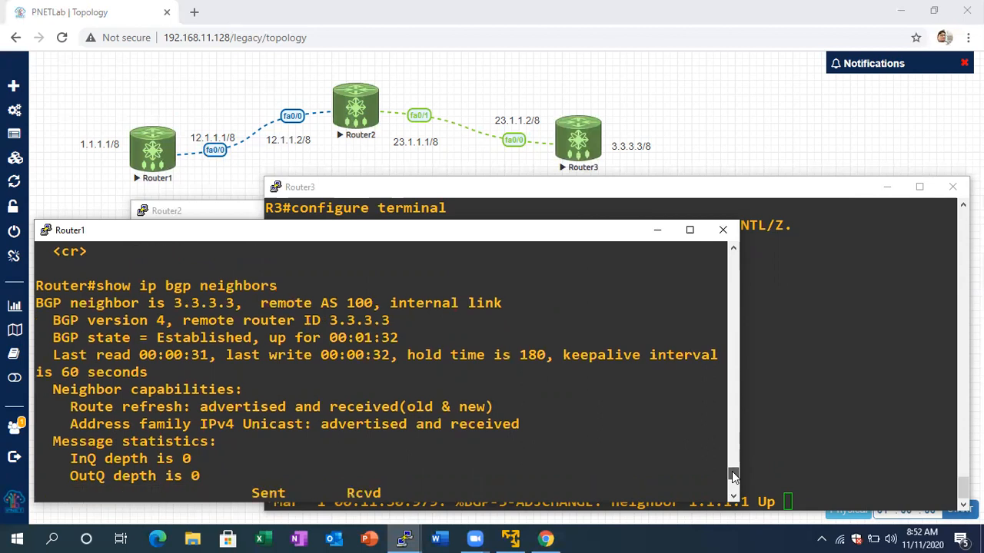
scroll(733, 477, down, 3)
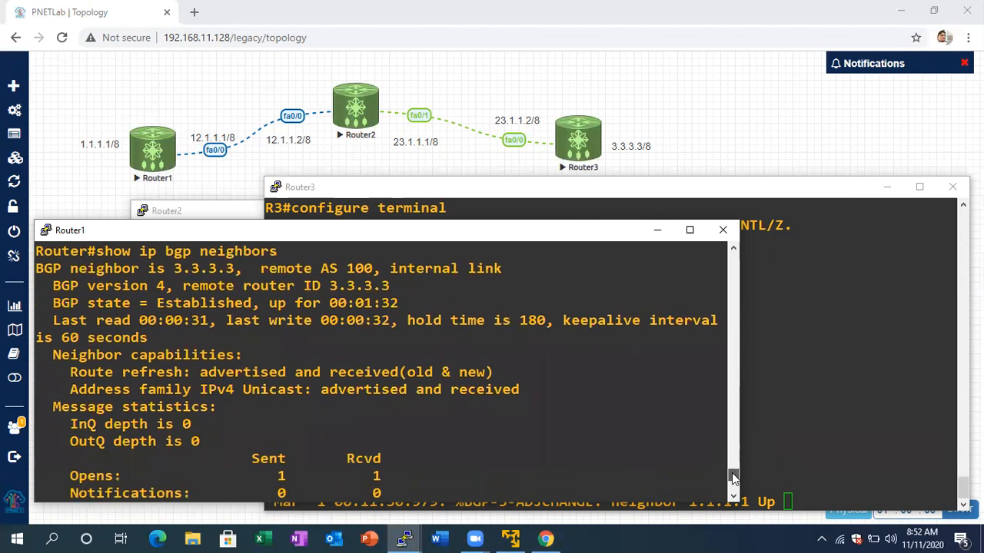
scroll(733, 481, down, 9)
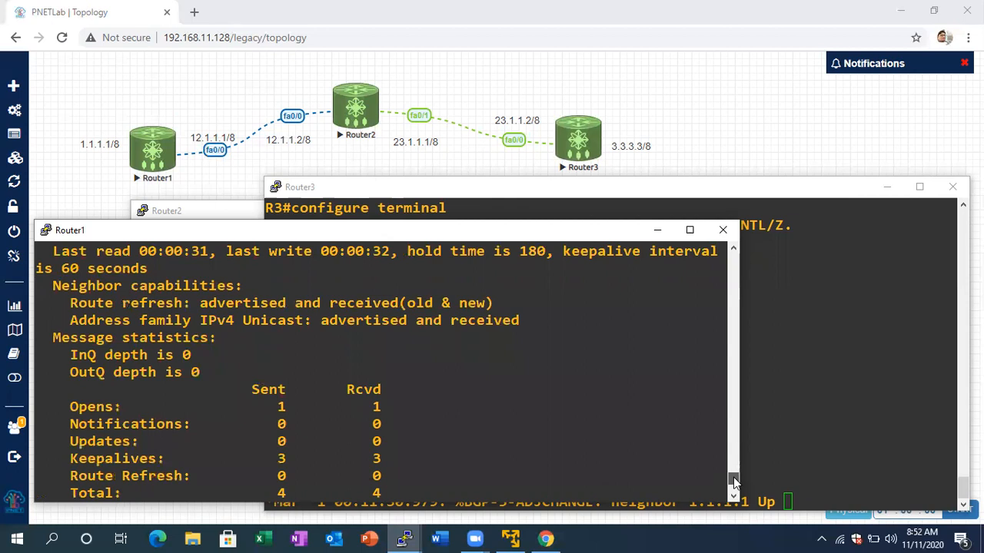
scroll(734, 485, down, 1)
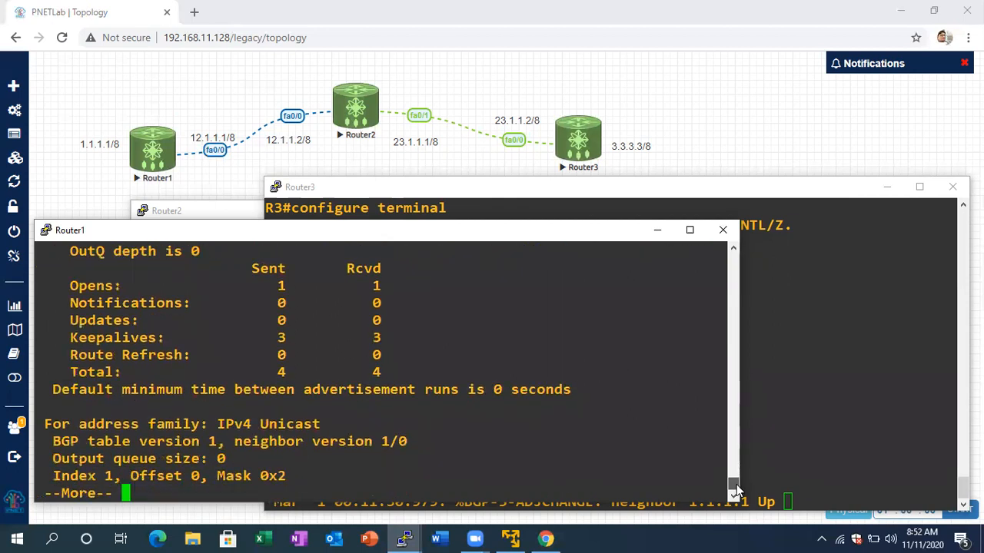
Page through Router1's BGP neighbor output to the connection details and highlight the Outgoing TTL value
key(Return)
key(Return)
key(Return)
key(Return)
key(Return)
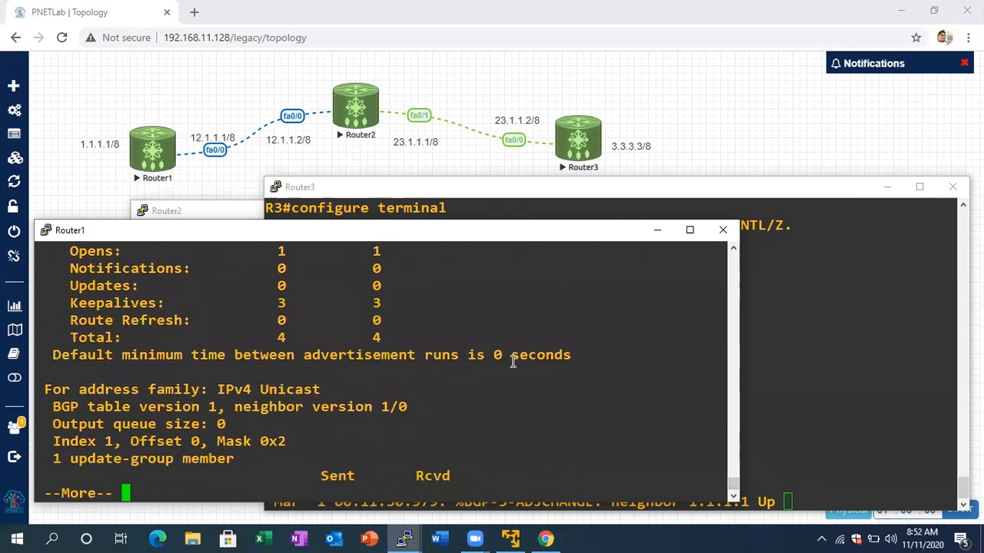
key(Return)
key(Return)
key(Return)
key(Return)
key(Return)
key(Return)
key(Return)
key(Return)
key(Return)
key(Return)
key(Return)
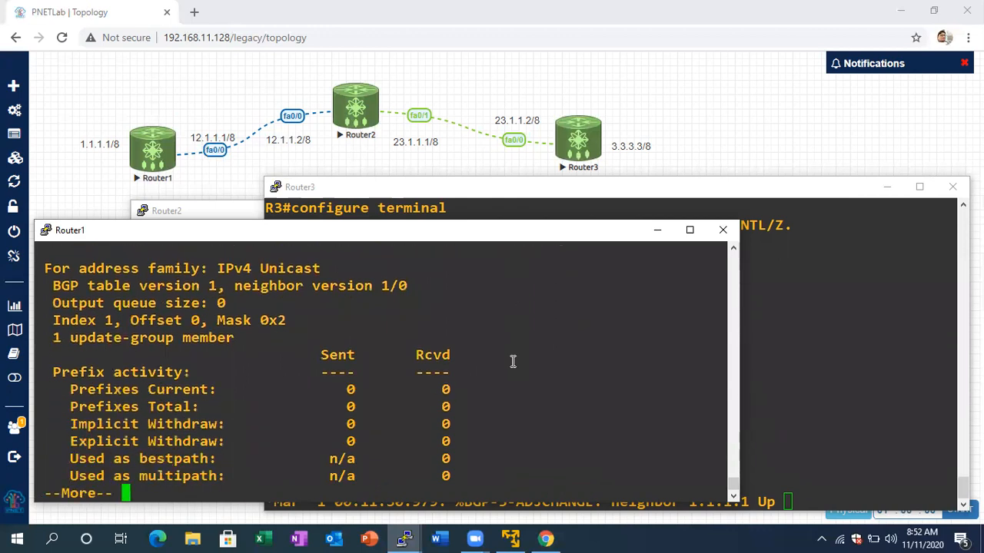
key(Return)
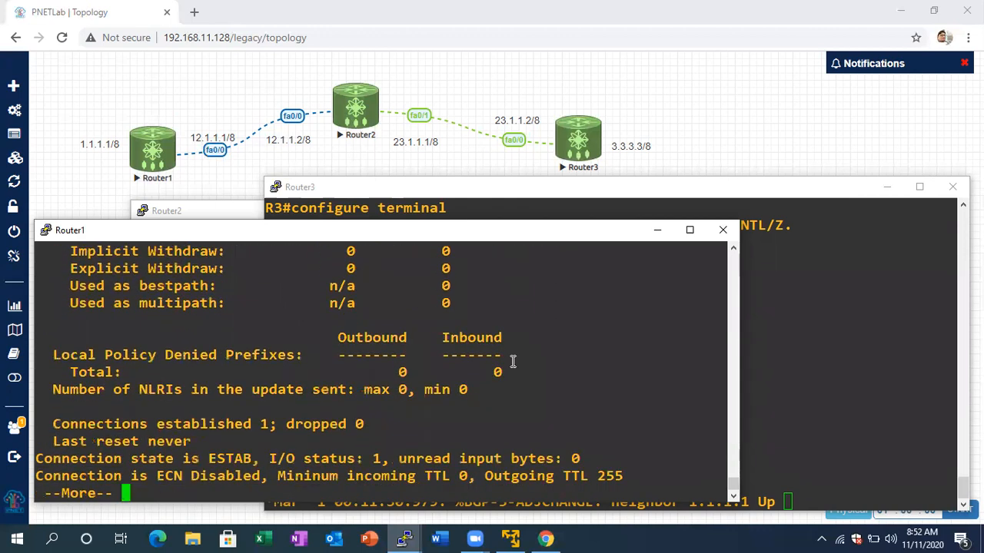
key(Return)
key(Return)
drag(485, 441, 617, 444)
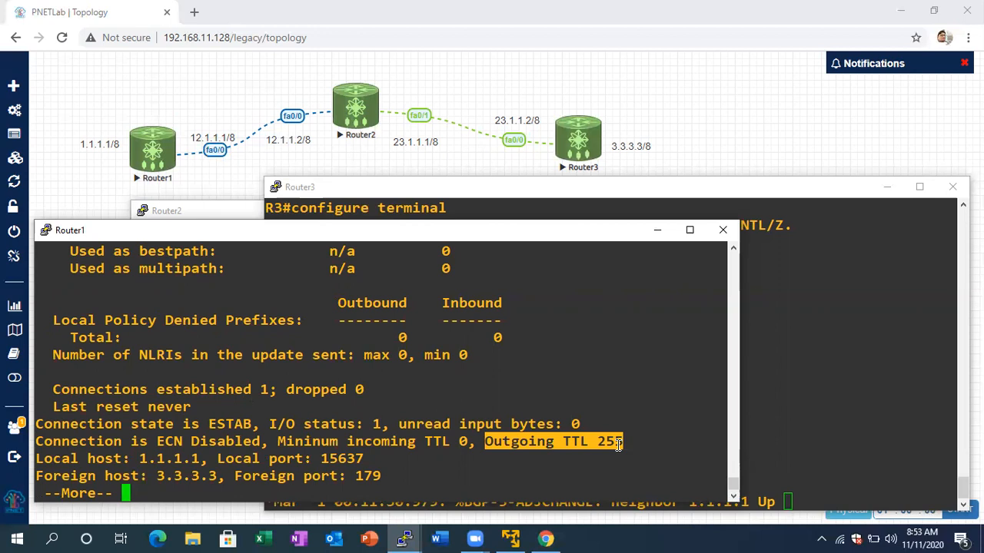
Page through the remaining event timers and TCP statistics of Router1's BGP neighbor output back to the prompt
key(Return)
key(Return)
key(Return)
key(Return)
key(Return)
key(Return)
key(Return)
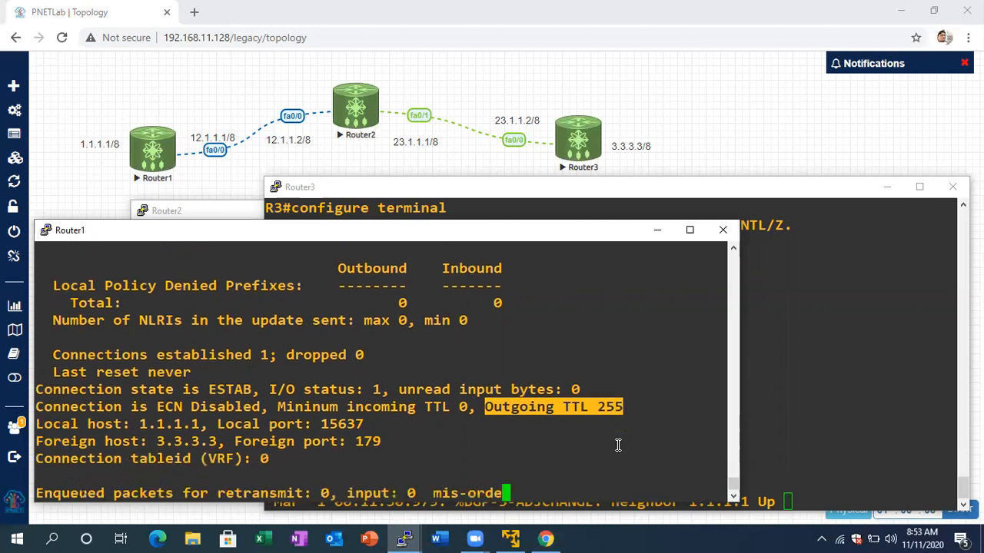
key(Return)
key(Return)
key(Return)
key(Return)
key(Return)
key(Return)
key(Return)
key(Return)
key(Return)
key(Return)
key(Return)
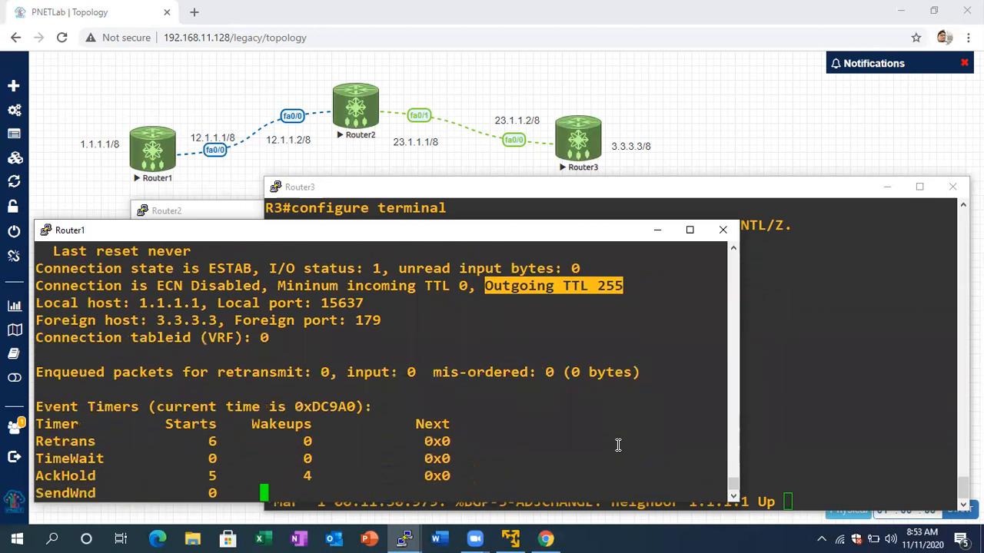
key(Return)
key(Return)
key(Return)
key(Return)
key(Return)
key(Return)
key(Return)
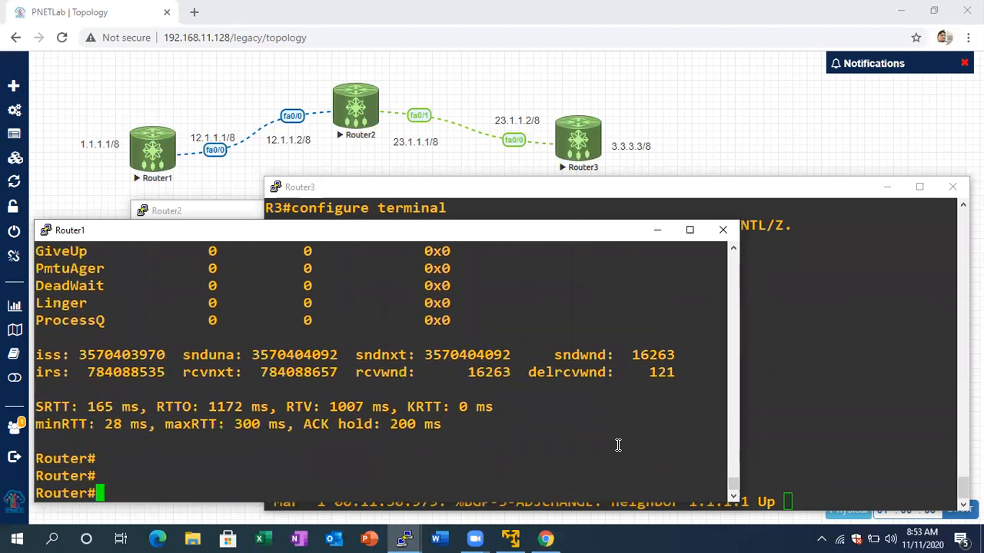
Switch to Router3's console and leave BGP router configuration for privileged mode
click(834, 288)
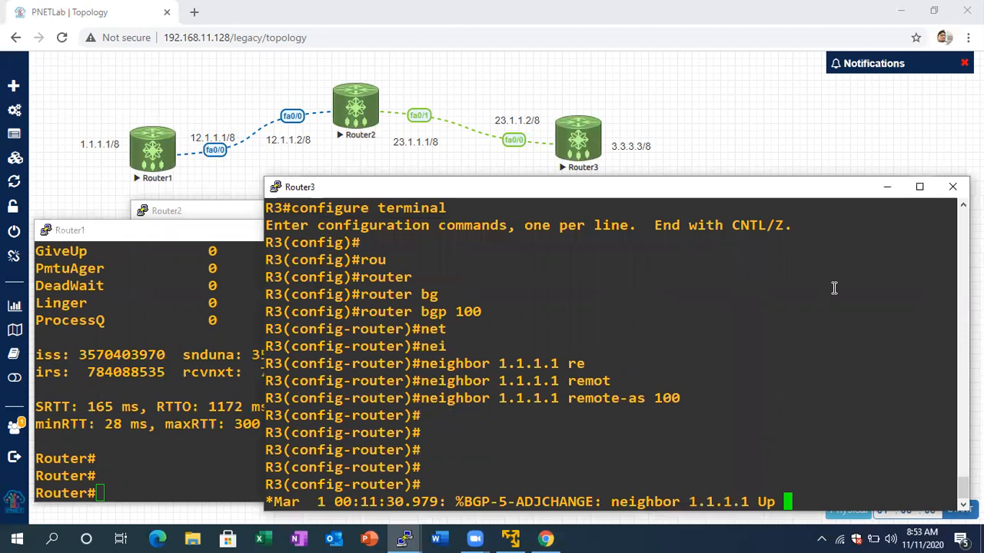
text(\)
key(Return)
key(Return)
key(Return)
key(ctrl+z)
key(Return)
key(Return)
Display the BGP summary on Router3 with show ip bgp summary
text(show ip )
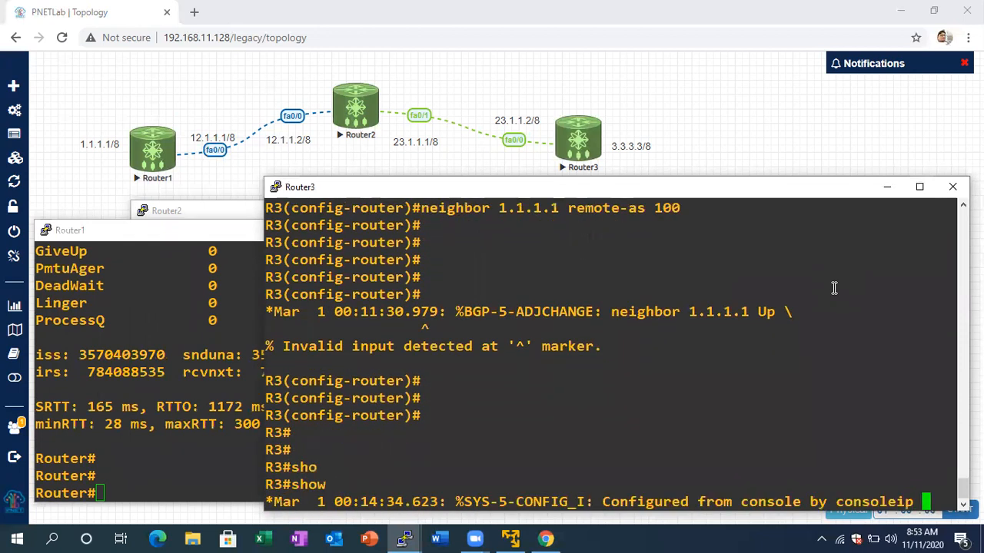
text(bgp syu)
key(BackSpace)
key(BackSpace)
text(u)
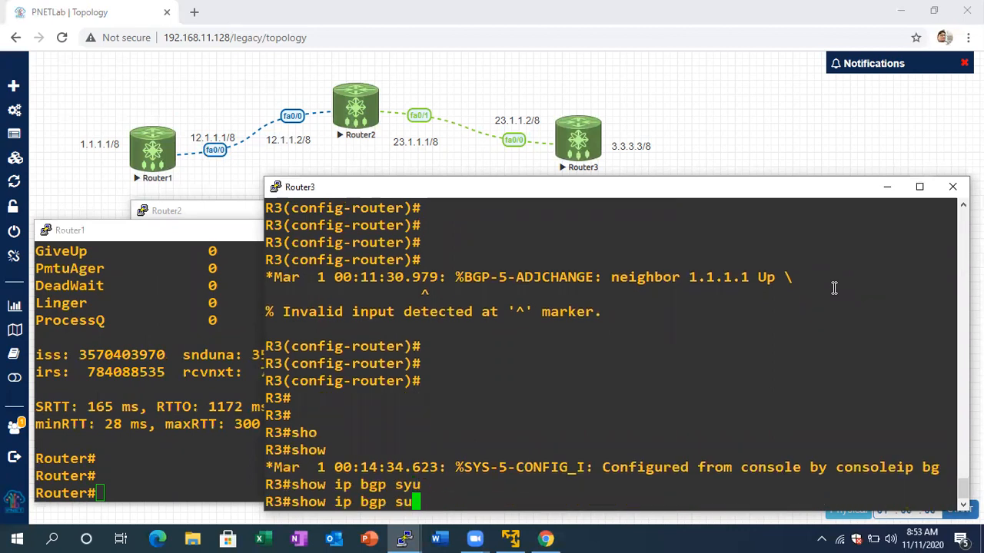
text(mmary)
key(Return)
key(Return)
key(Return)
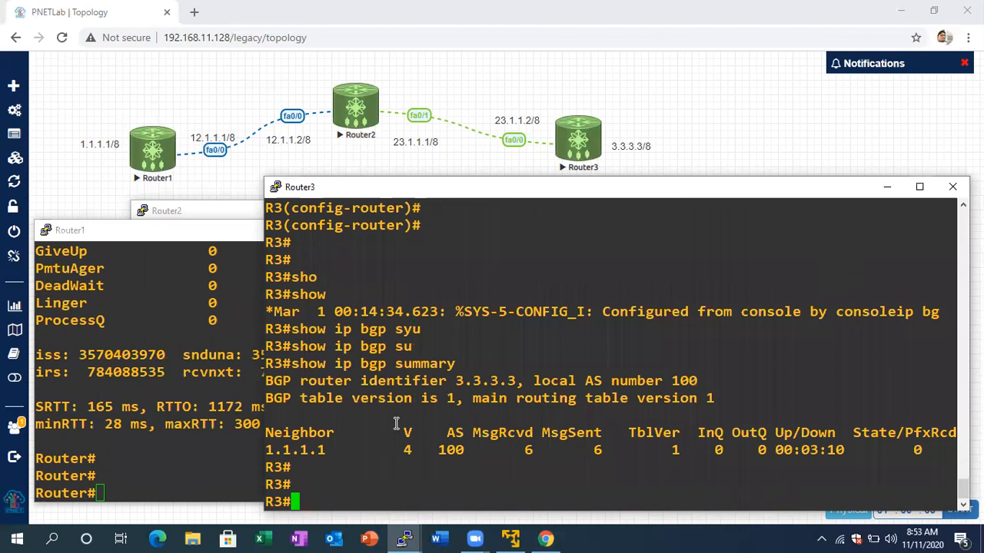
Highlight the neighbor row and its AS number in Router3's BGP summary, and go back to Router1's console
drag(922, 451, 275, 450)
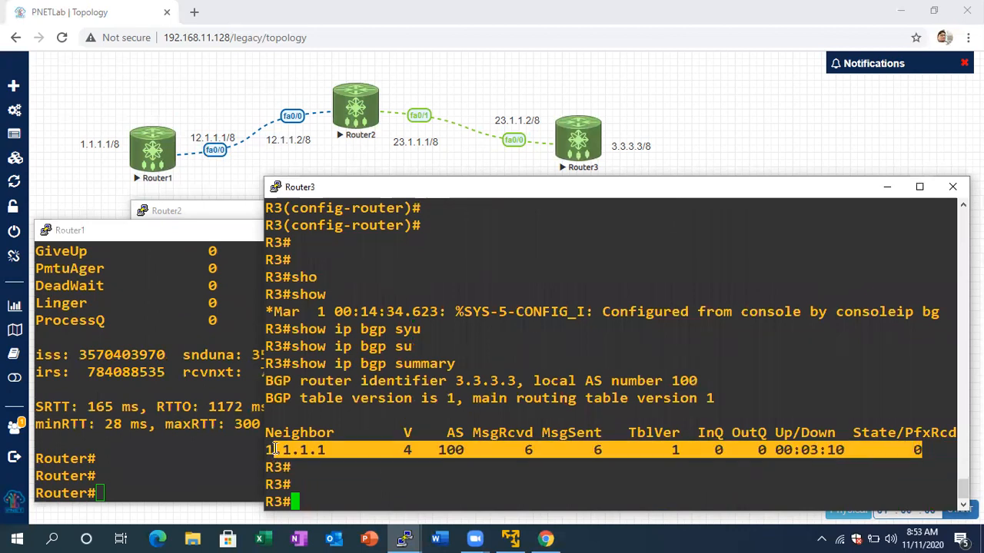
click(441, 452)
drag(442, 451, 463, 452)
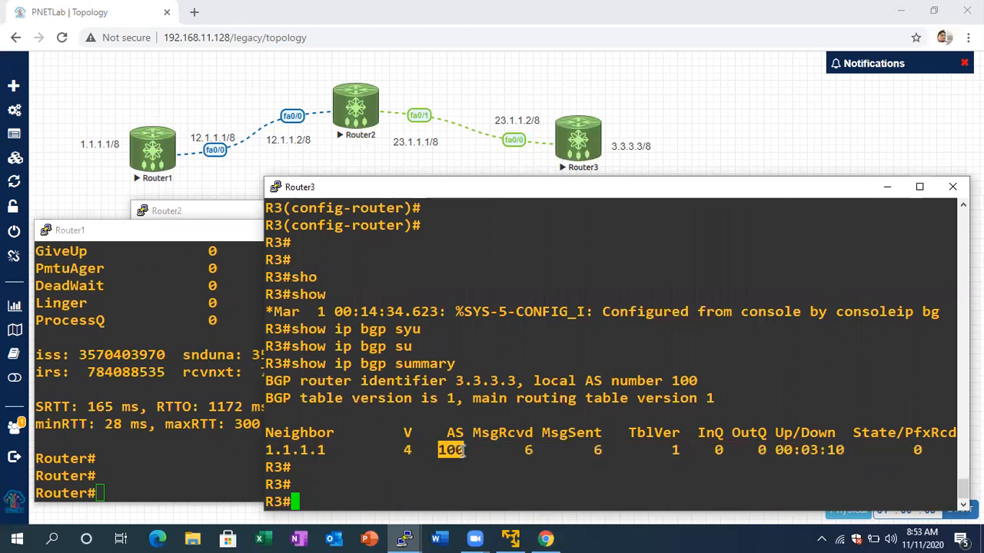
click(468, 454)
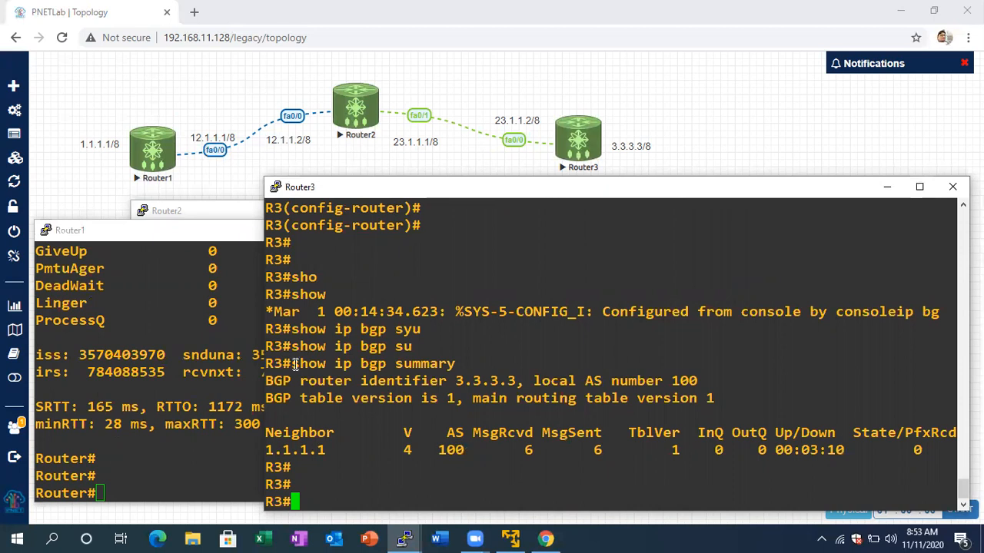
click(235, 334)
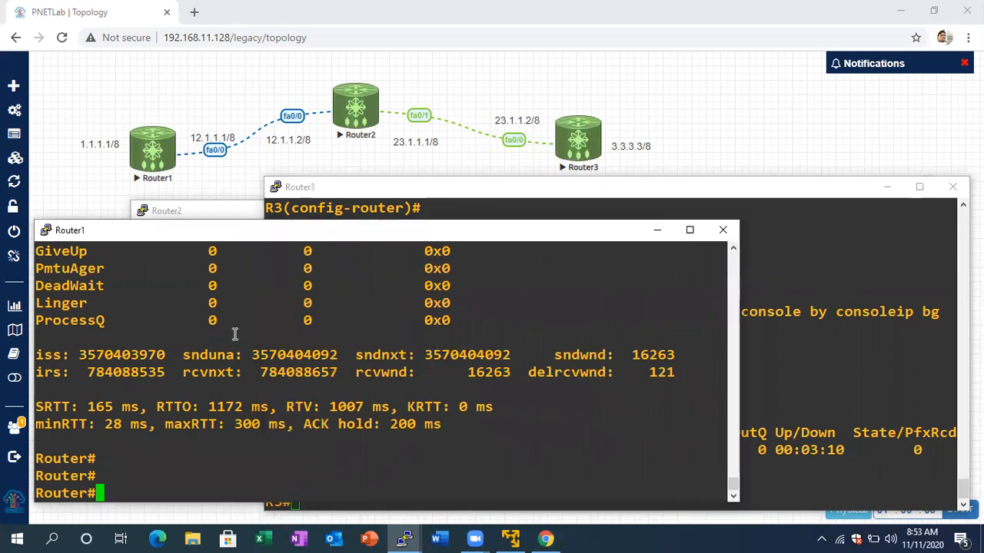
Enter global configuration mode on Router1 with configure terminal
double_click(235, 333)
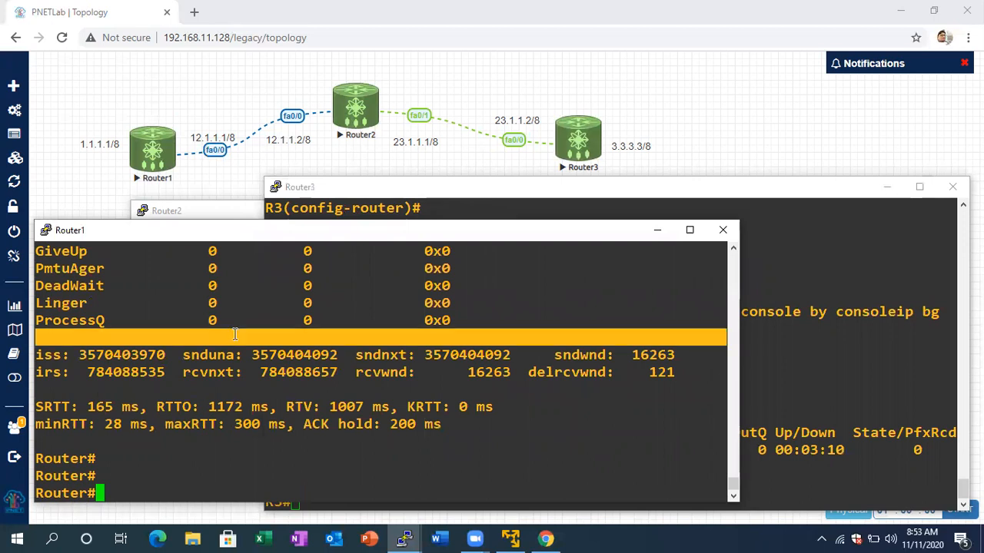
text(f)
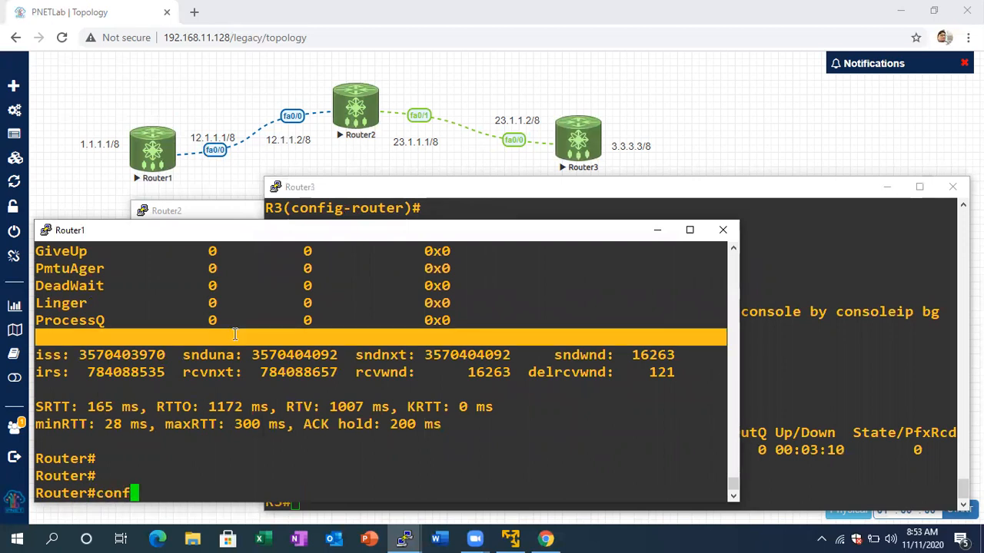
key(Tab)
text(t)
key(Tab)
key(Return)
key(Return)
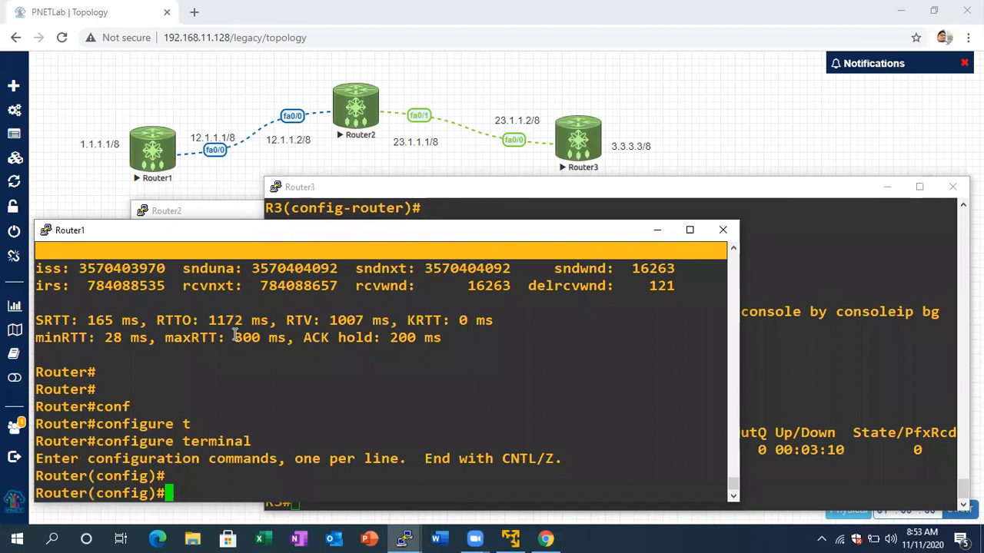
key(Return)
key(Return)
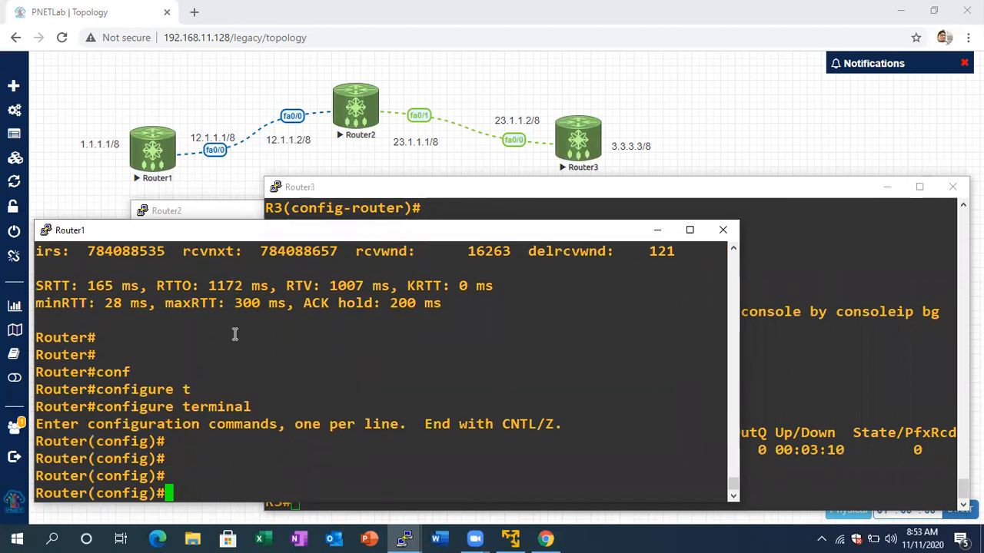
Remove the BGP process from Router1 with no router bgp 100
text(rpu)
key(Tab)
text(r)
key(Tab)
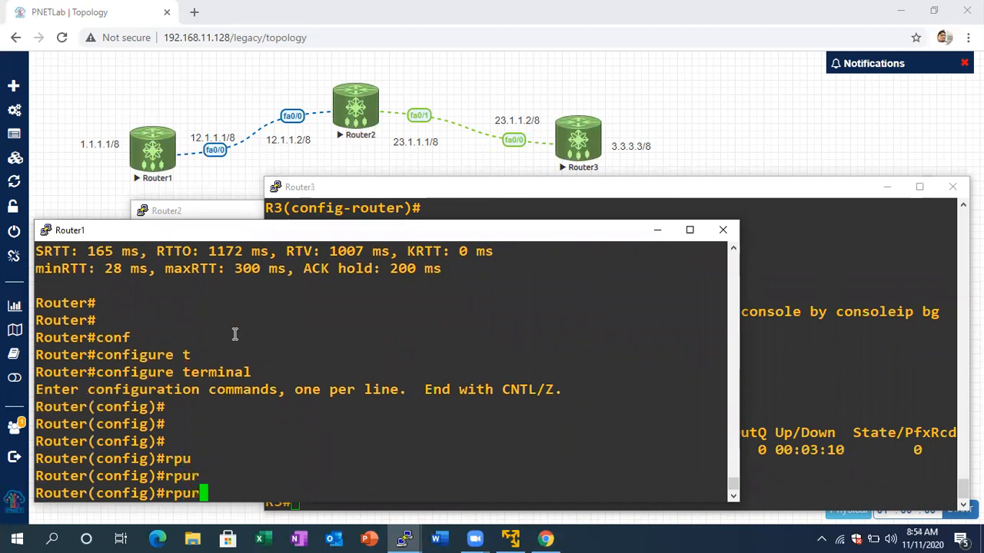
key(BackSpace)
key(BackSpace)
key(BackSpace)
text(ou)
key(Tab)
text(r)
key(Tab)
text(bg)
key(Tab)
text(100)
key(Left)
key(Left)
key(Left)
key(Left)
key(Left)
key(Left)
key(Left)
key(Left)
key(Left)
key(Left)
key(Left)
key(Left)
key(Left)
key(Left)
text(no)
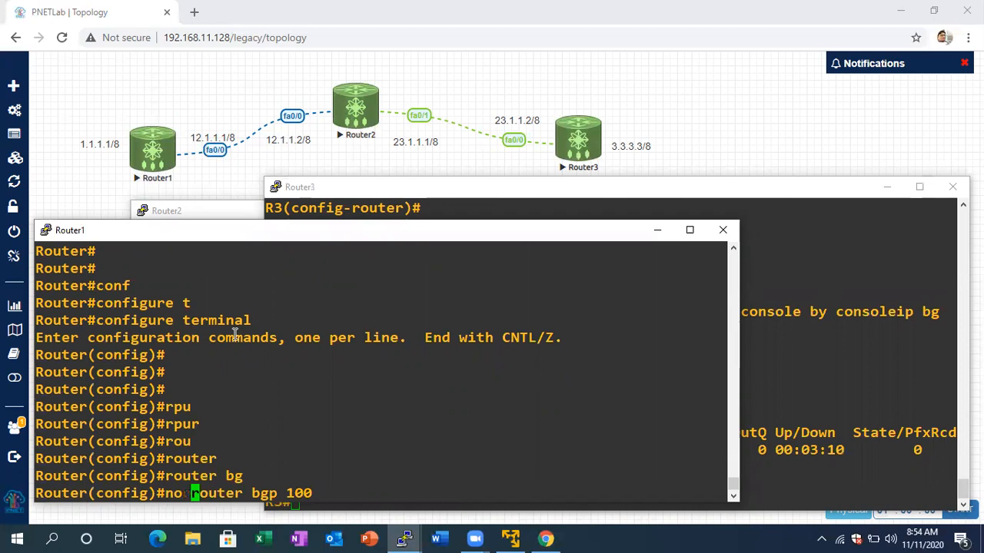
key(Return)
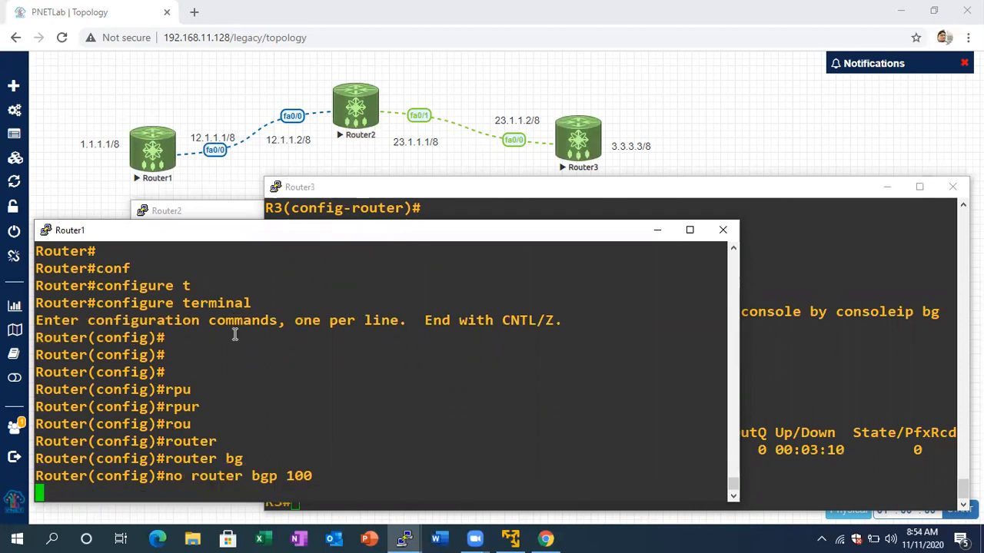
Switch to Router3's console and enter global configuration mode with configure terminal
click(807, 366)
key(Return)
key(Return)
key(Return)
key(Return)
key(Return)
text(con)
key(Tab)
text(f)
key(Tab)
text(t)
key(Tab)
key(Return)
key(Return)
Remove the BGP process from Router3 with no router bgp 100
text(ro)
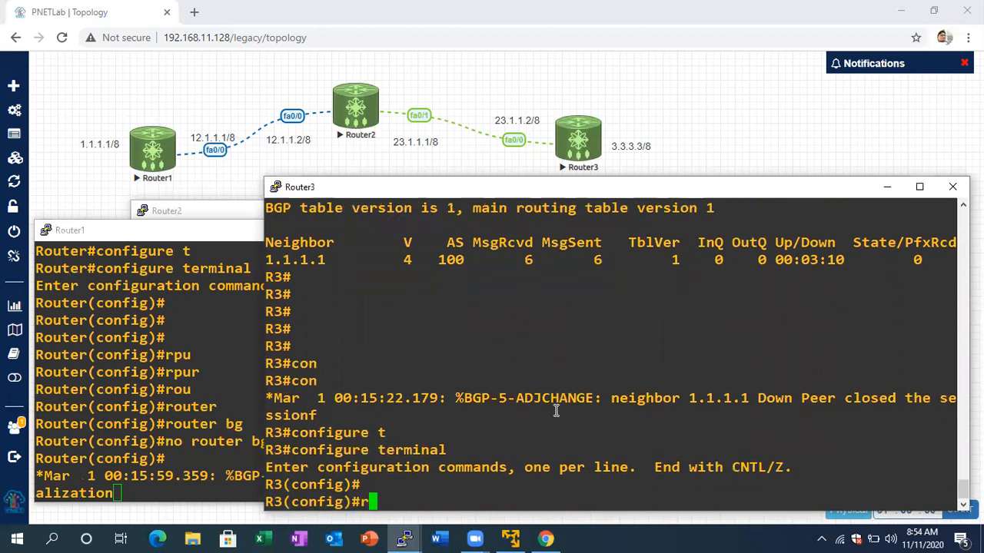
key(Tab)
text(uter)
key(Tab)
text(bg)
key(Tab)
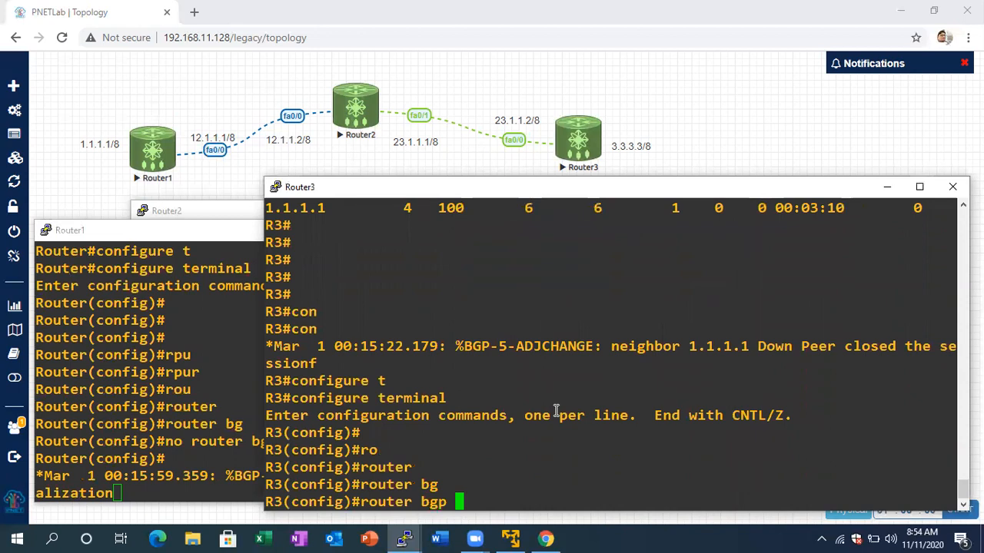
text(100)
key(Left)
key(Left)
key(Left)
key(Left)
key(Left)
key(Left)
key(Left)
key(Left)
key(Left)
key(Left)
key(Left)
key(Left)
key(Left)
key(Left)
text(no)
key(Return)
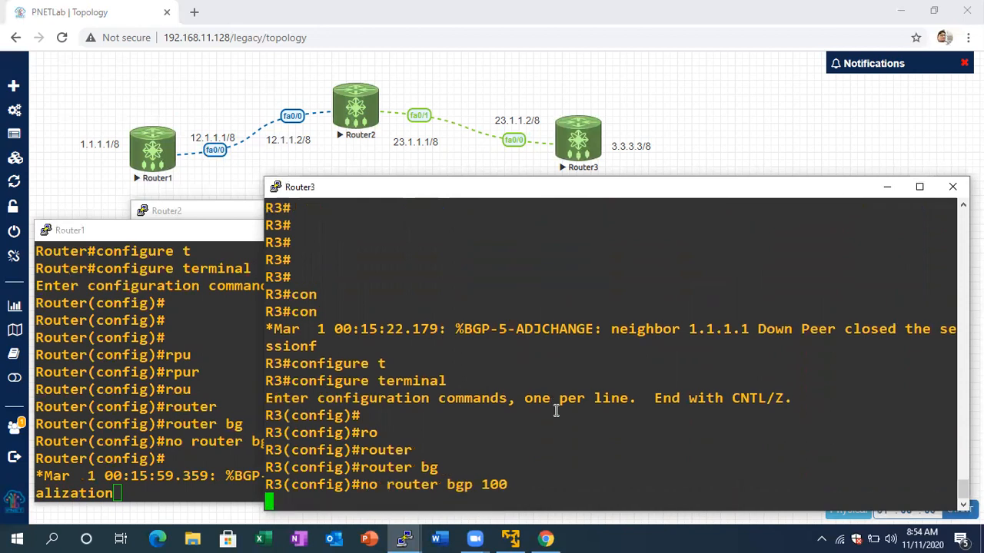
Highlight the neighbor state word in the BGP adjacency-change messages on Router1's and Router3's consoles
click(221, 405)
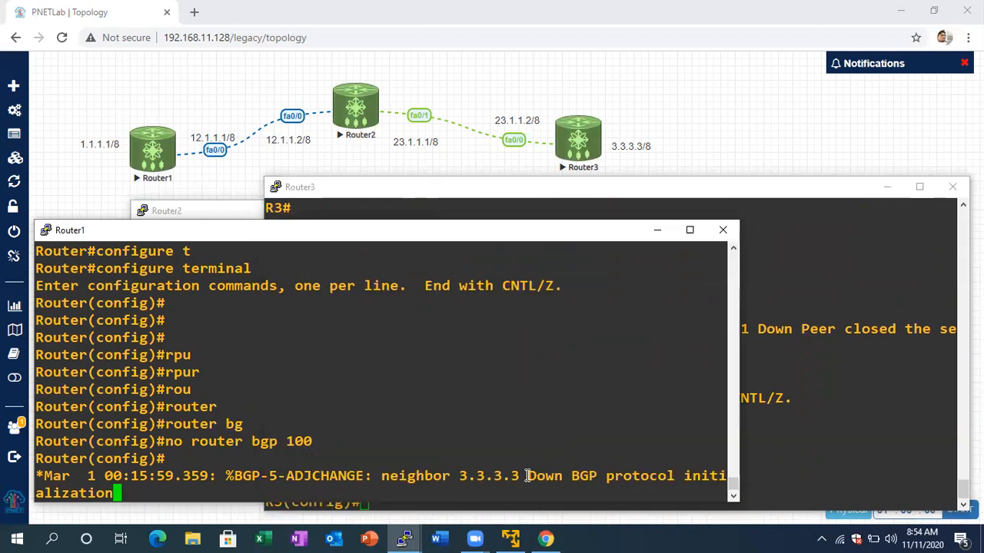
drag(529, 476, 567, 476)
click(766, 421)
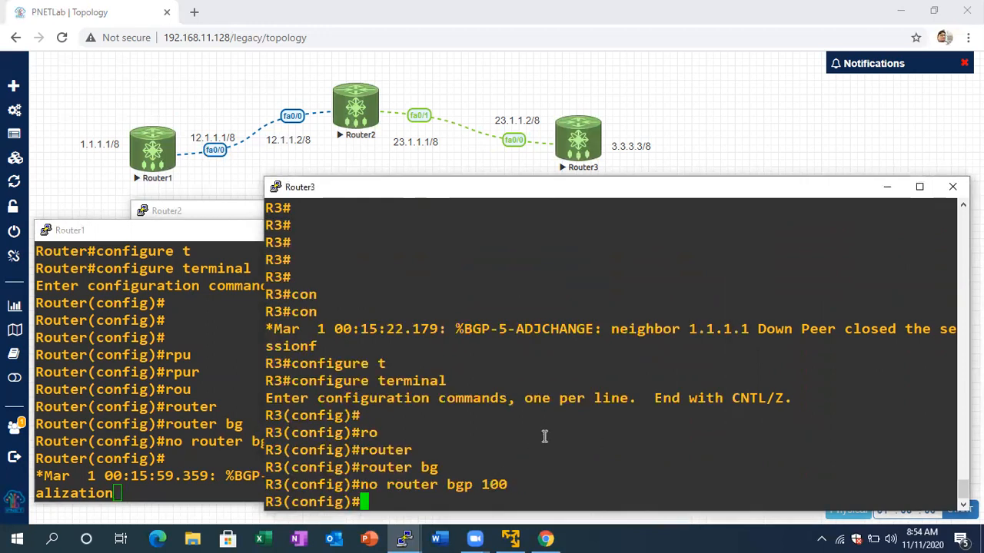
key(Return)
key(Return)
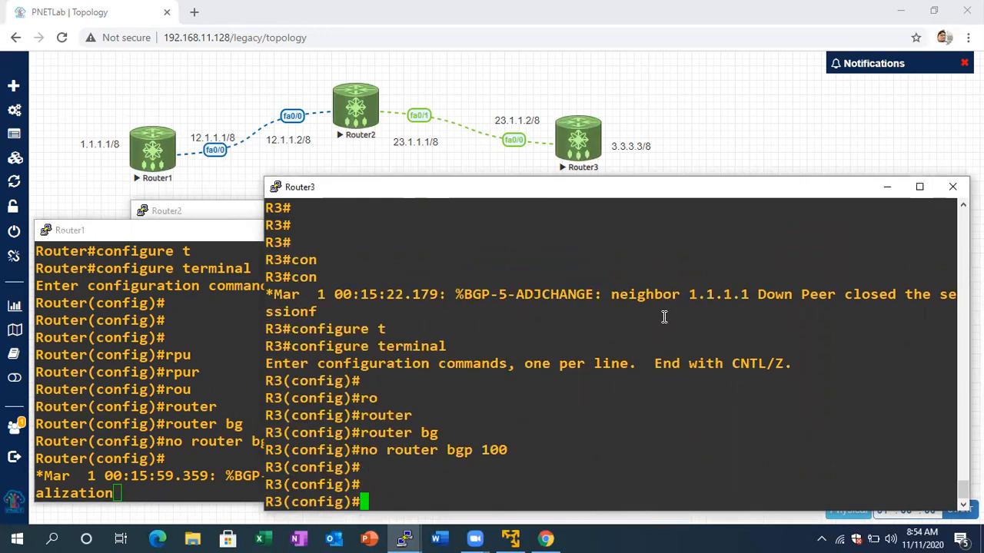
drag(760, 295, 790, 295)
Return Router1 to privileged mode and ping Router3's loopback 3.3.3.3 twice
click(144, 397)
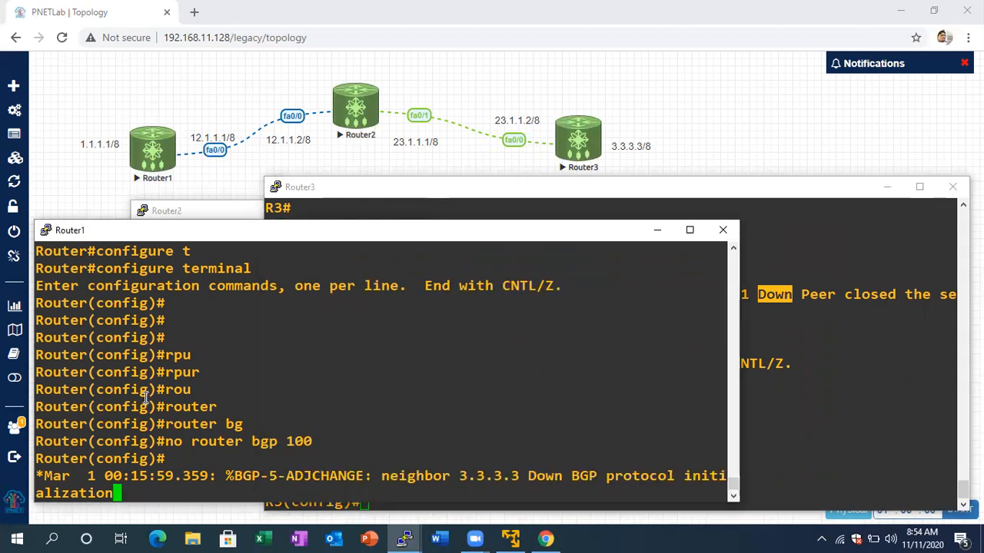
key(Return)
key(Return)
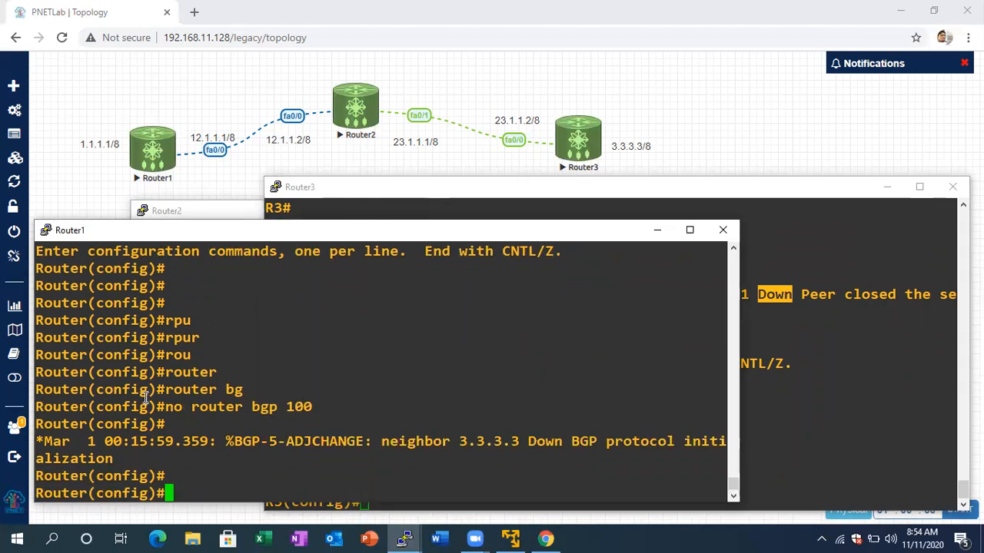
key(ctrl+z)
text(ping 3.3.3.3)
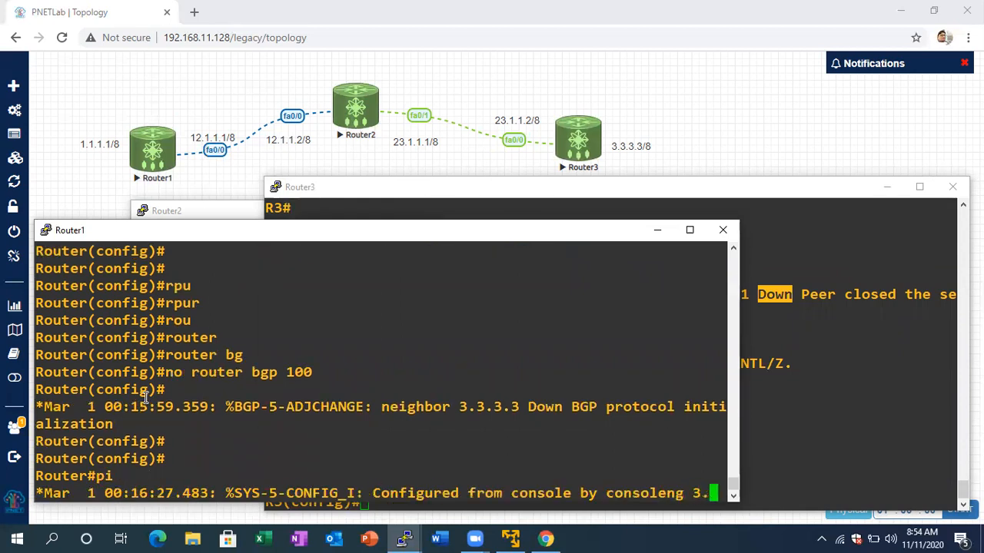
key(Return)
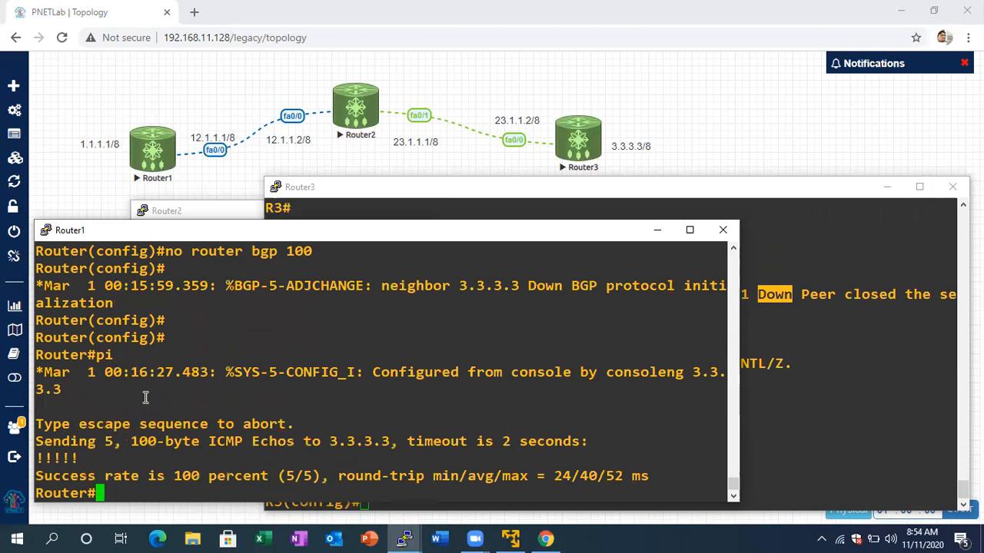
key(Up)
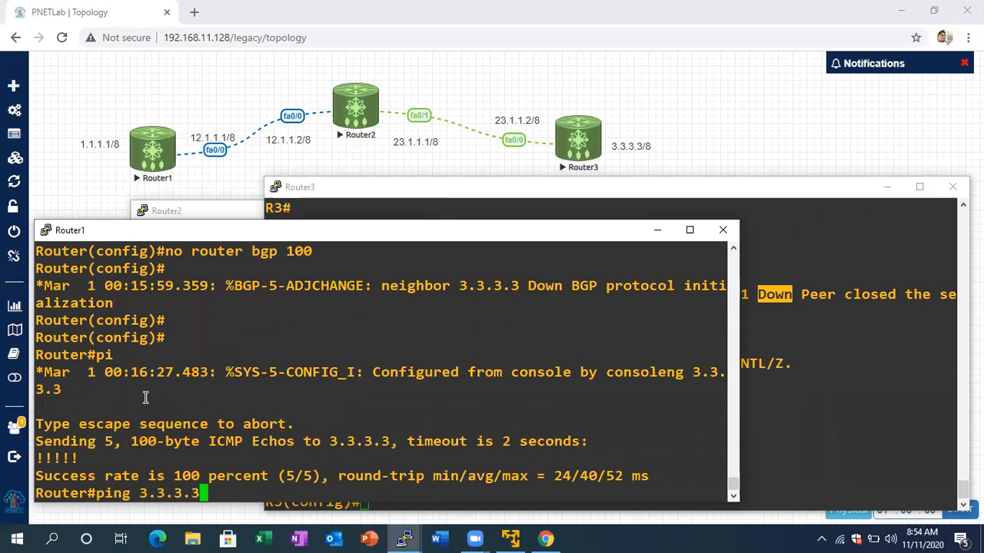
key(Return)
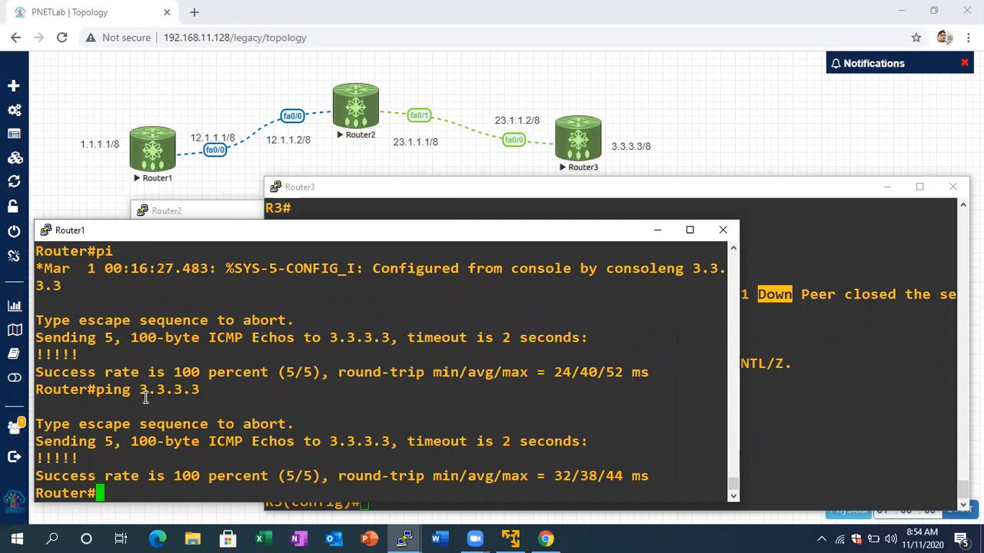
Mark out Router1 and Router3 on the topology canvas, one after the other, and clear the selection
click(148, 112)
drag(124, 102, 188, 188)
drag(547, 91, 624, 178)
click(549, 223)
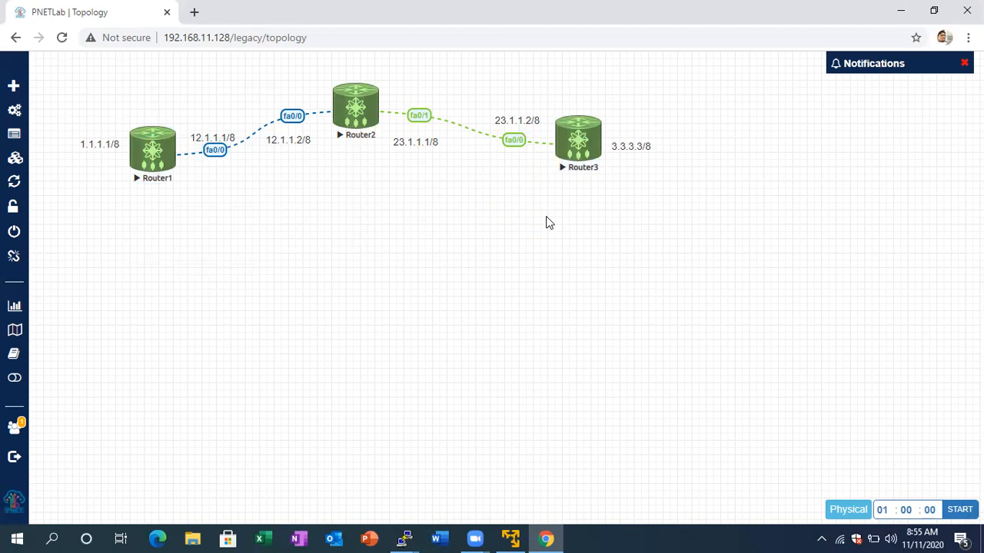
Bring Router1's console back to the front and enter global configuration mode
click(404, 539)
click(227, 434)
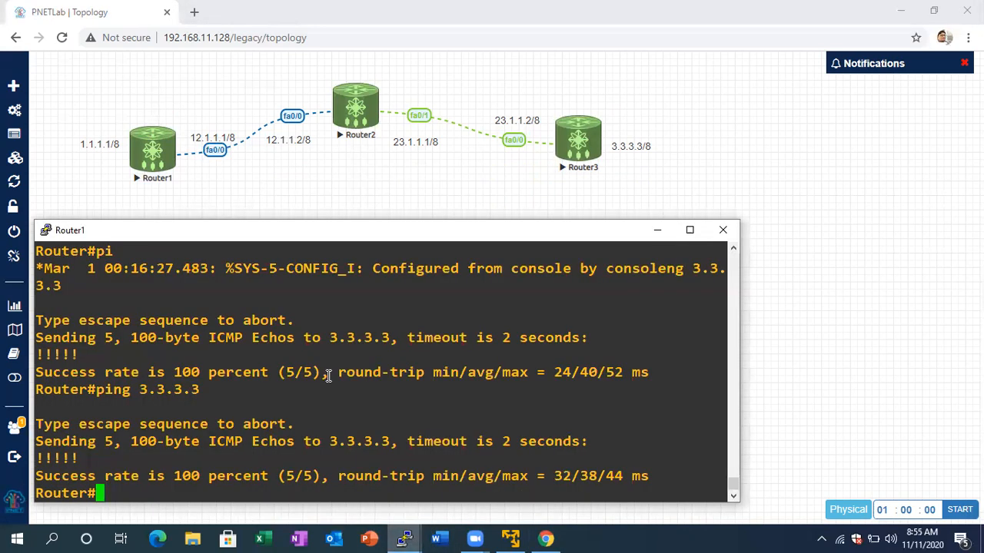
key(Return)
key(Return)
key(Return)
text(conf)
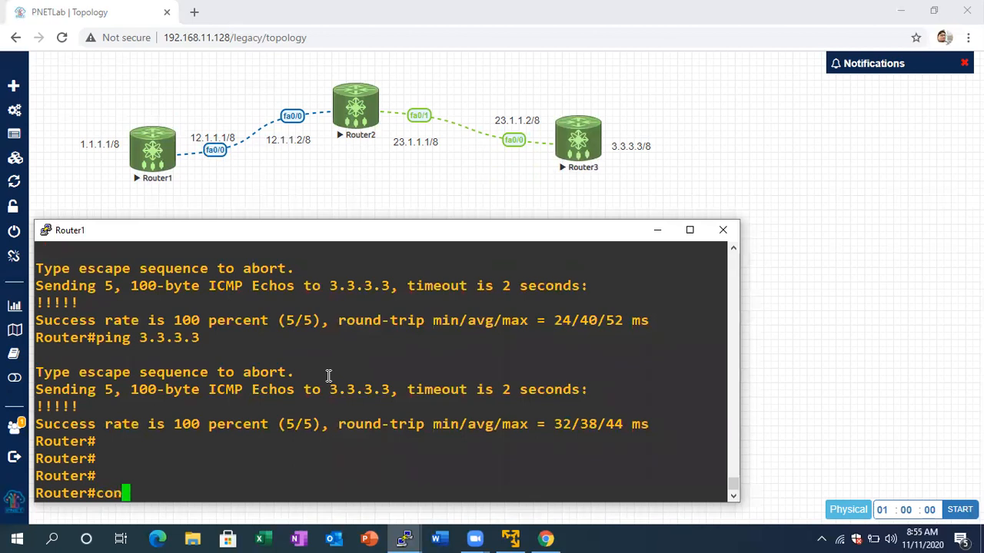
key(Tab)
text(t)
key(Tab)
key(Return)
Start the BGP process for AS 100 on Router1 with router bgp 100
text(rou)
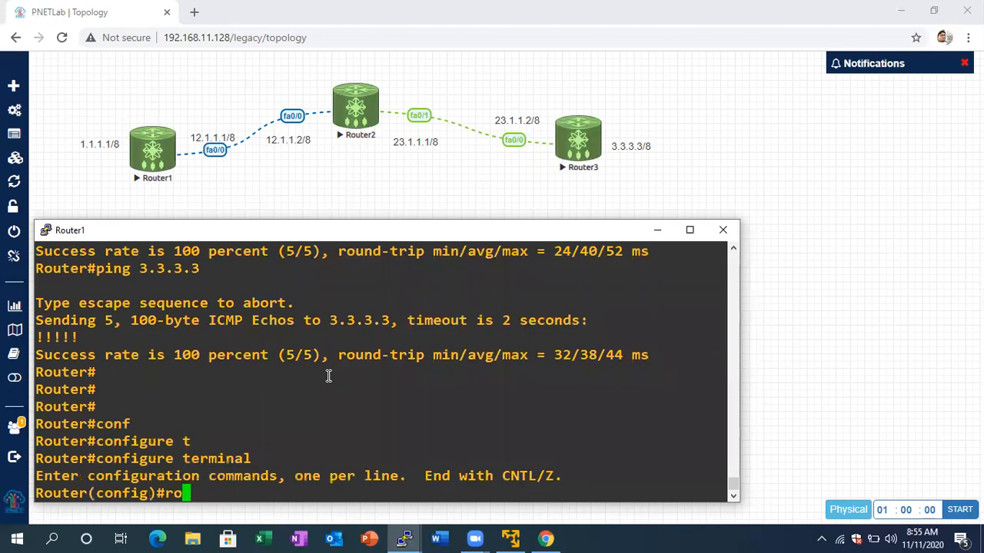
key(Tab)
key(Tab)
text(bg)
key(Tab)
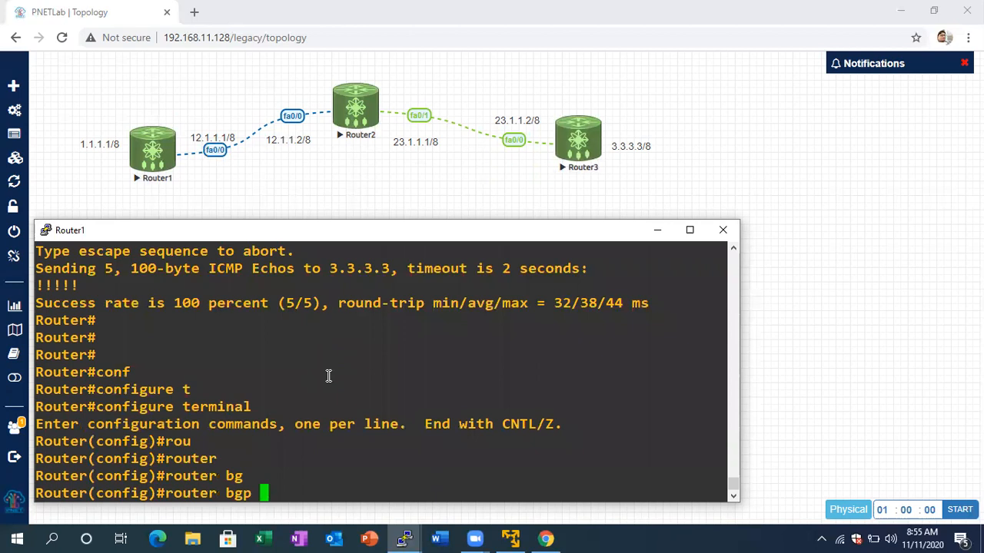
text(100)
key(Return)
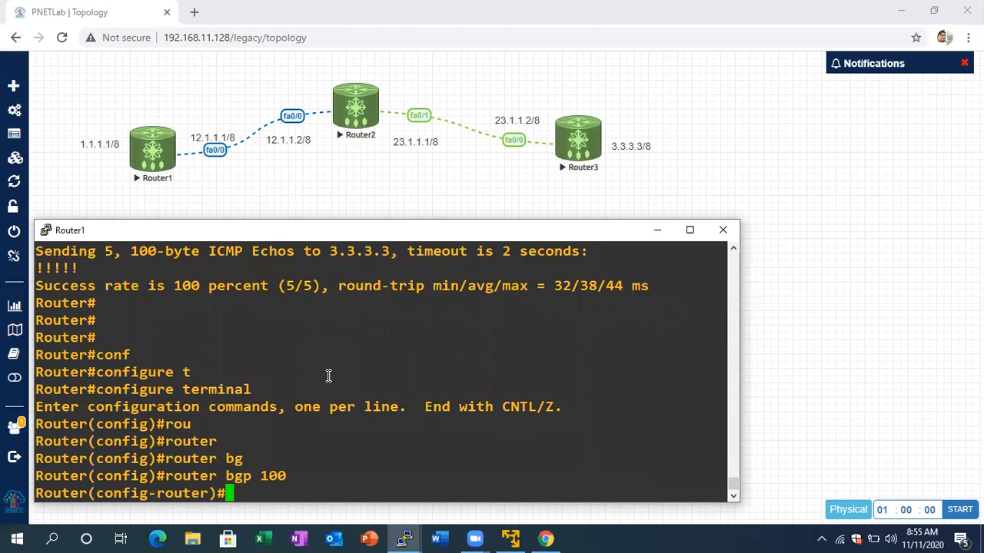
Define neighbor 3.3.3.3 with remote-as 300 in Router1's BGP configuration
text(nei)
key(Tab)
text(3.)
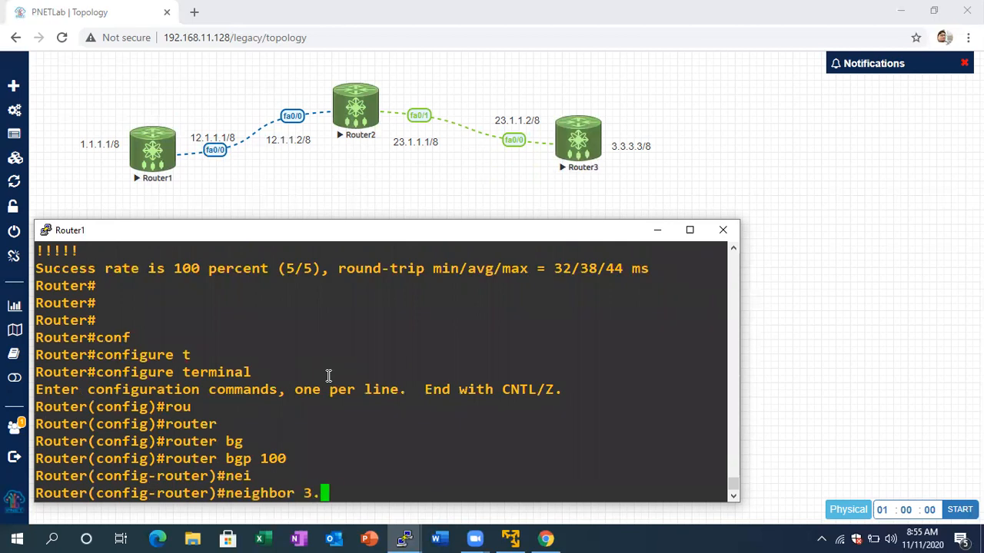
text(3.3.3 re)
key(Tab)
text(mot)
key(Tab)
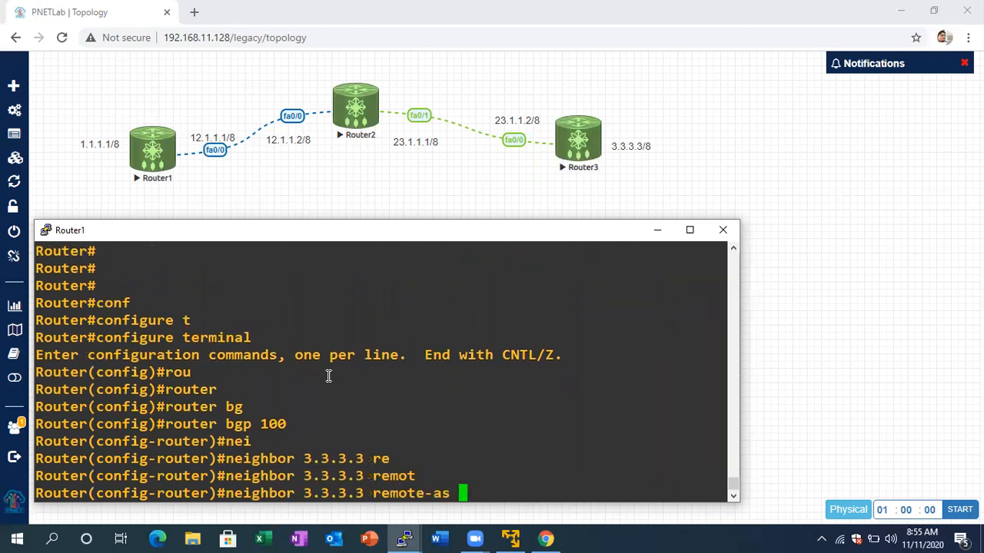
text(300)
key(Return)
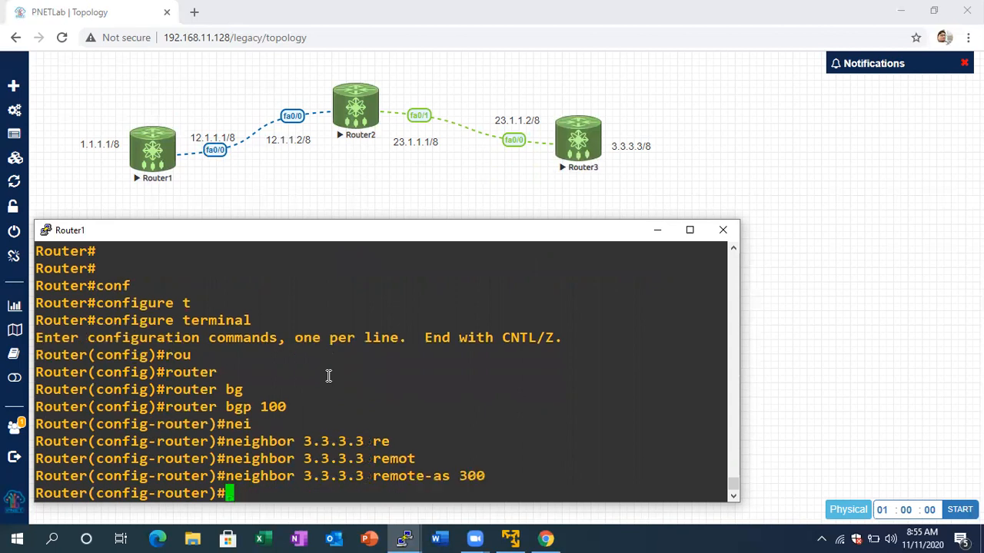
Switch to Router3's console at its global configuration prompt
mouse_move(403, 538)
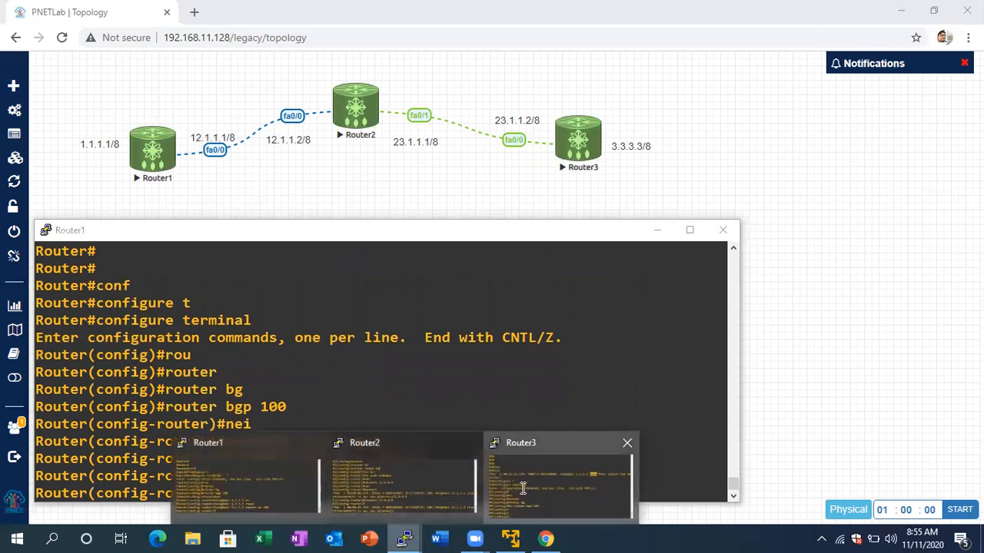
click(569, 480)
key(Return)
key(Return)
text(config)#co)
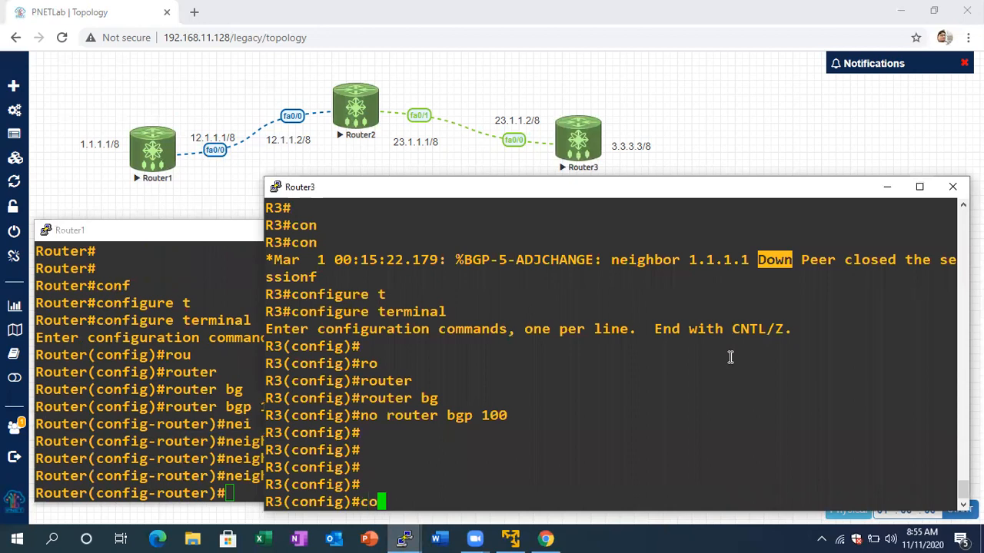
text(f)
key(Tab)
text(t)
key(Tab)
key(BackSpace)
key(BackSpace)
key(BackSpace)
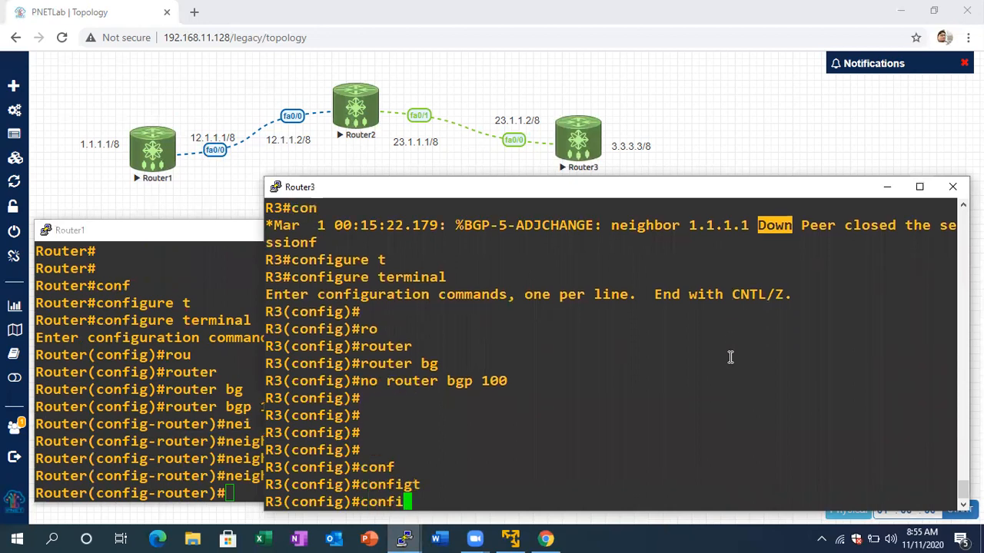
key(Tab)
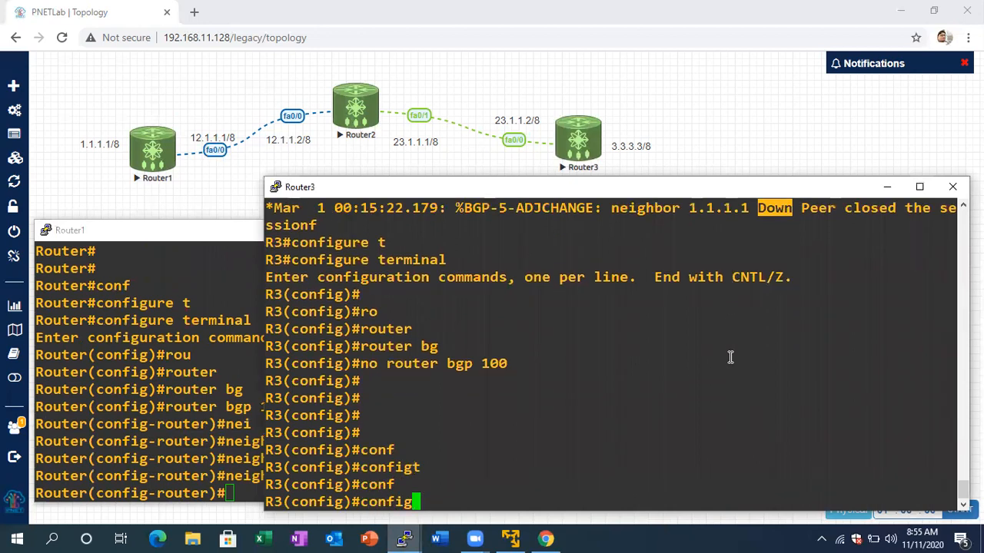
key(BackSpace)
key(BackSpace)
key(BackSpace)
key(BackSpace)
key(BackSpace)
key(BackSpace)
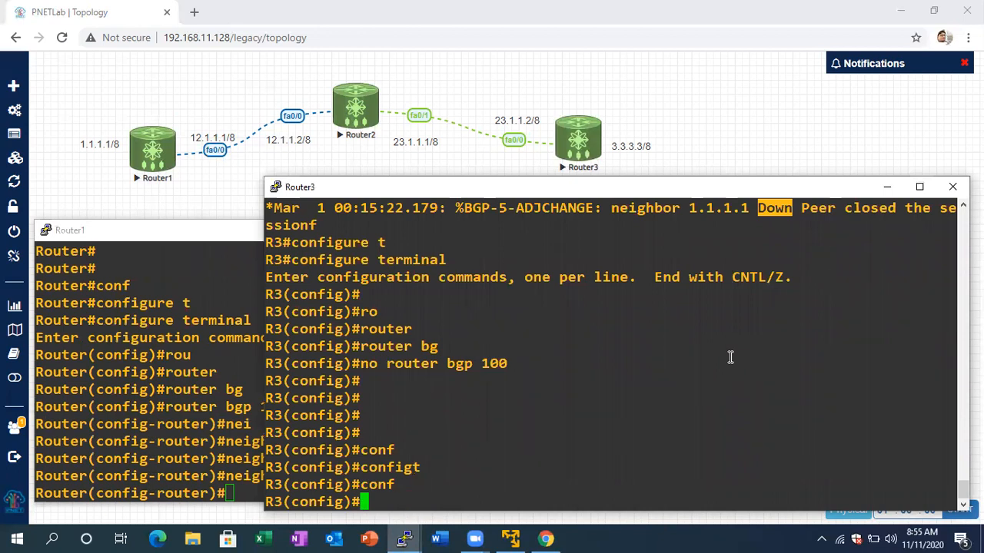
Start the BGP process for AS 300 on Router3 with router bgp 300
text(rou)
key(Tab)
text(ter)
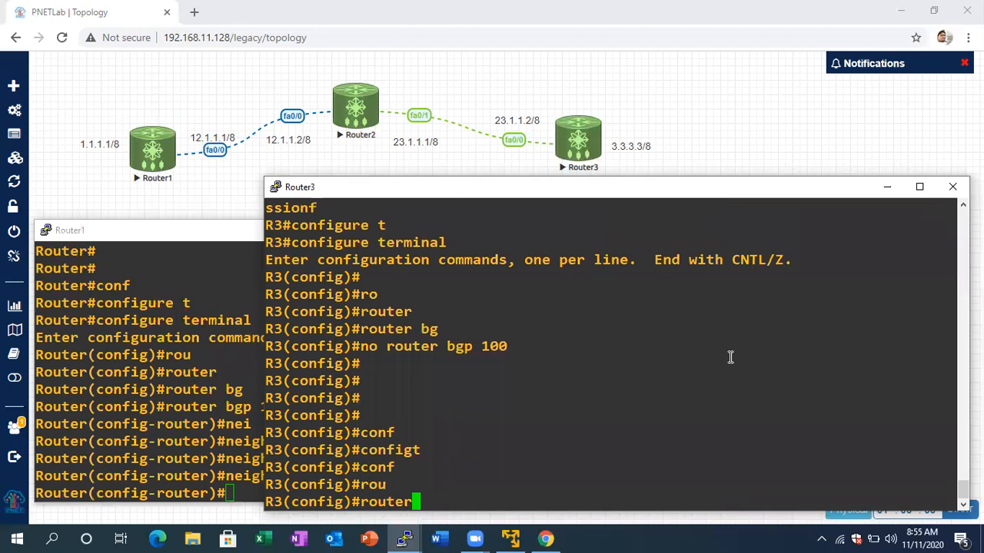
key(Tab)
text(bg)
key(Tab)
text(300)
key(Return)
Define neighbor 1.1.1.1 with remote-as 100 in Router3's BGP 300 configuration
text(nei)
key(Tab)
text(1.1.1.1 ret)
key(Tab)
text(mot)
key(Tab)
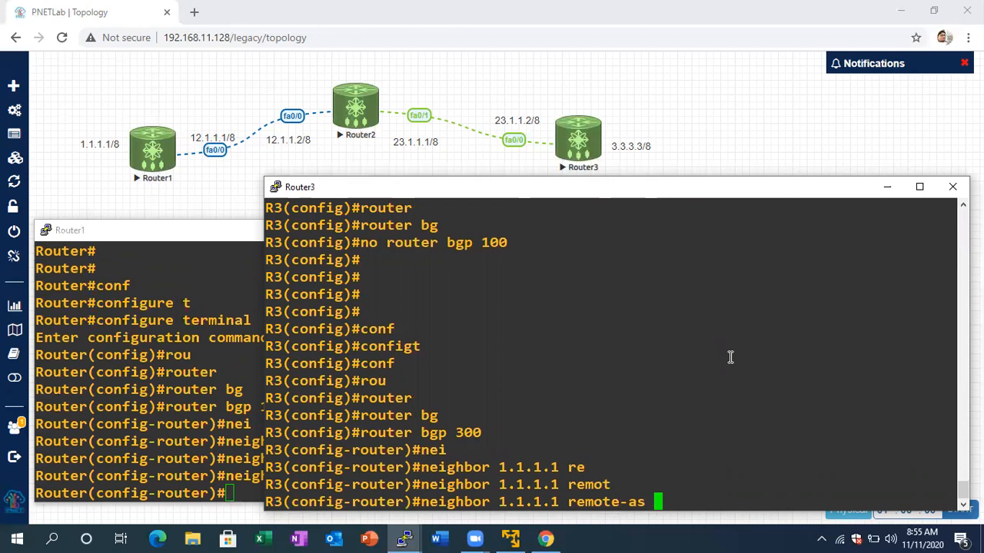
text(100)
key(Return)
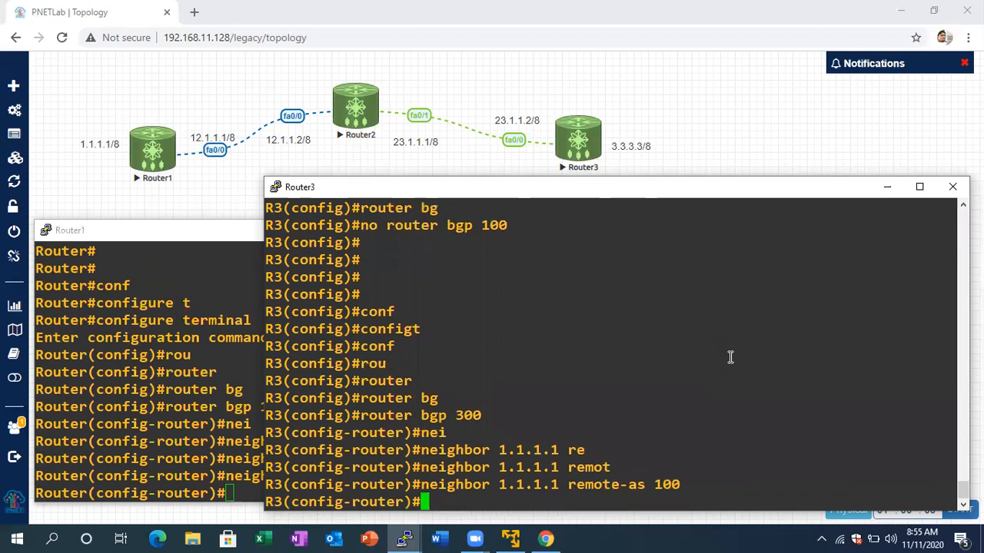
key(Return)
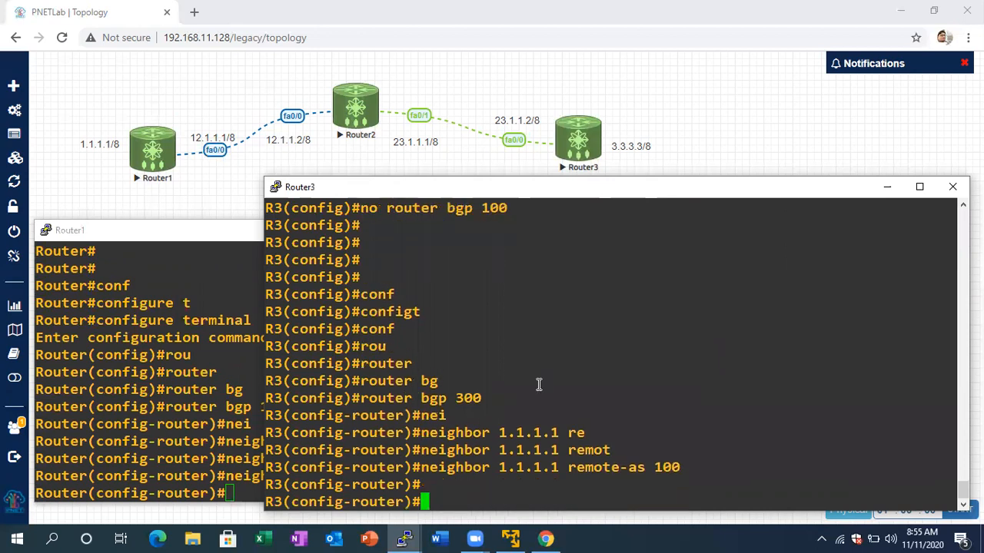
On Router1, set loopback 1 as the update-source for BGP neighbor 3.3.3.3
click(142, 376)
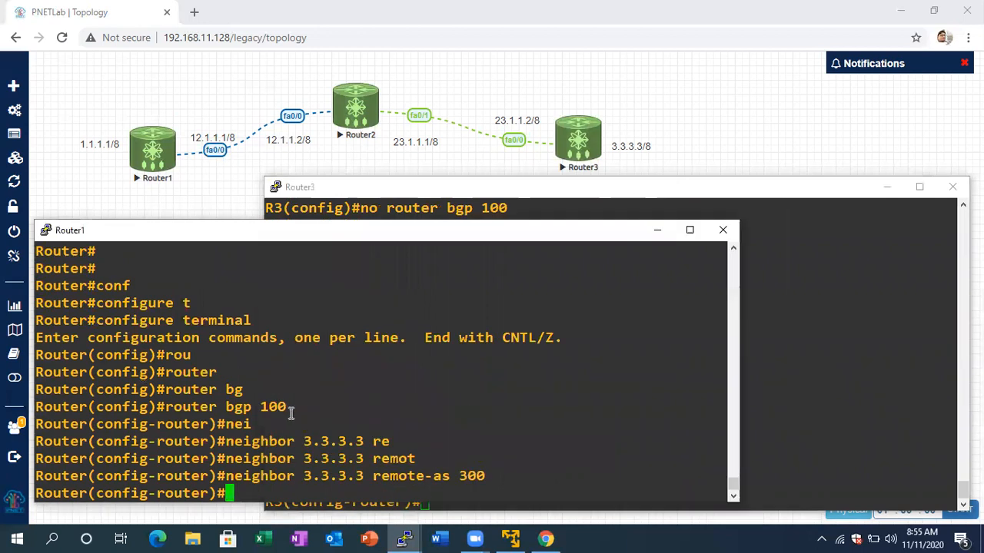
key(Up)
key(BackSpace)
key(BackSpace)
key(BackSpace)
key(BackSpace)
key(BackSpace)
key(BackSpace)
key(BackSpace)
key(BackSpace)
key(BackSpace)
key(BackSpace)
key(BackSpace)
key(BackSpace)
key(BackSpace)
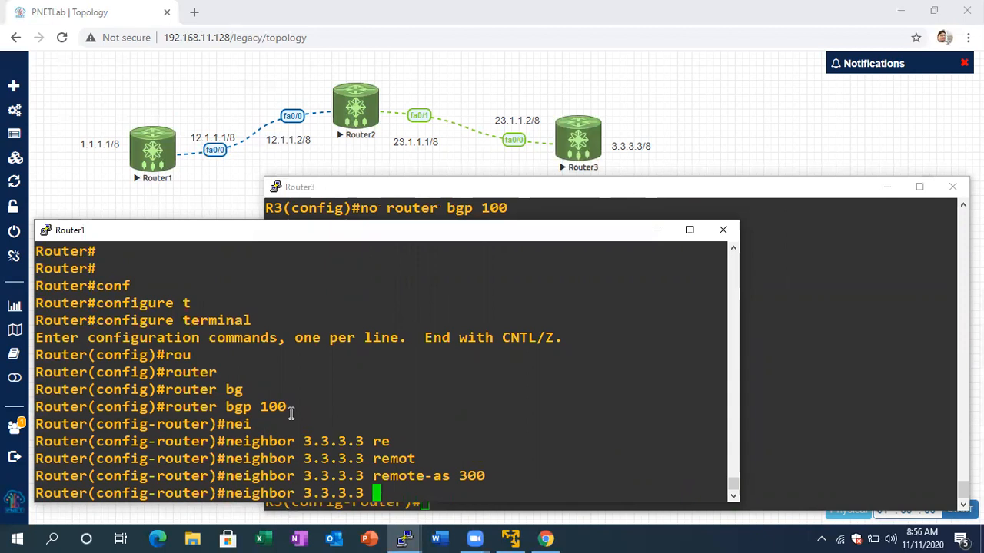
text(up)
key(Tab)
text(lo)
key(Tab)
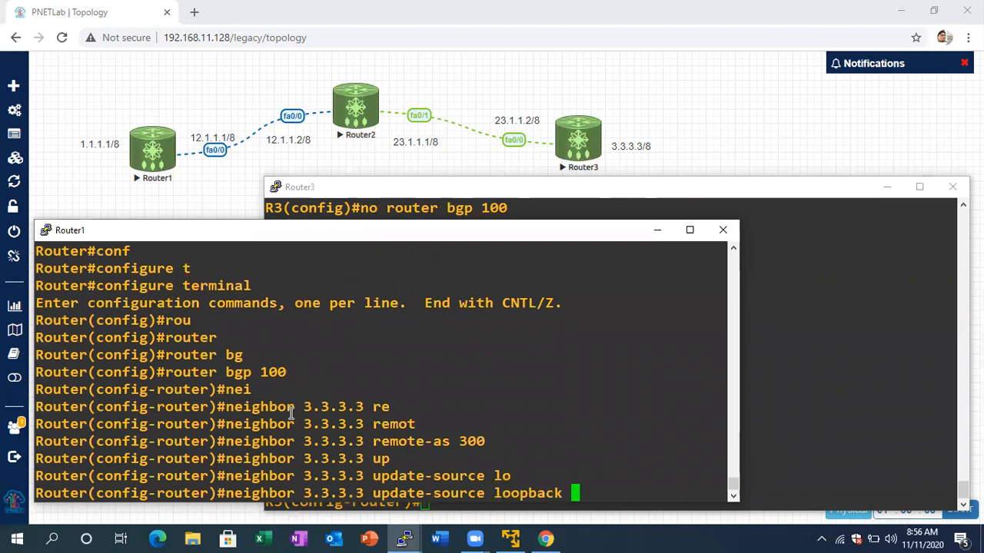
text(1)
key(Return)
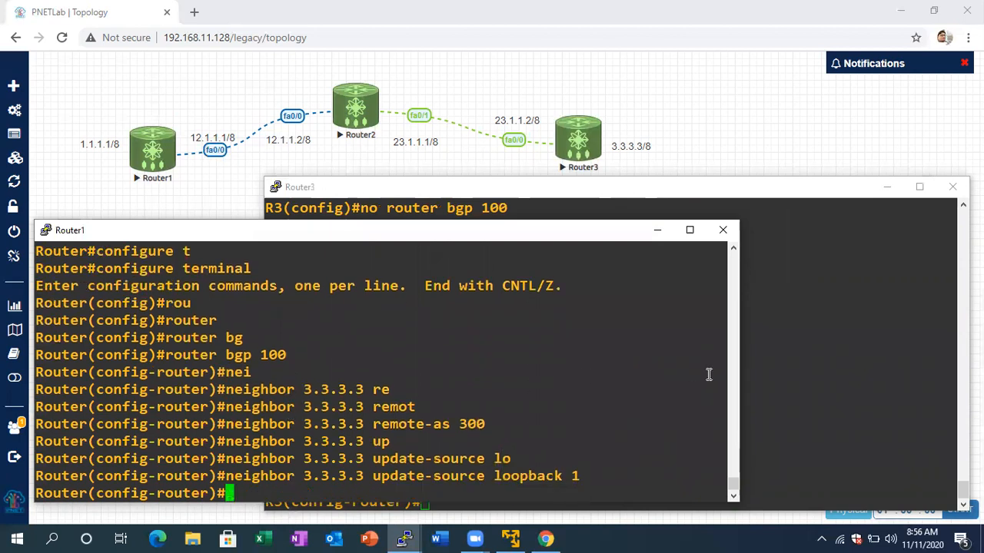
On Router3, set loopback 1 as the update-source for BGP neighbor 1.1.1.1
click(790, 384)
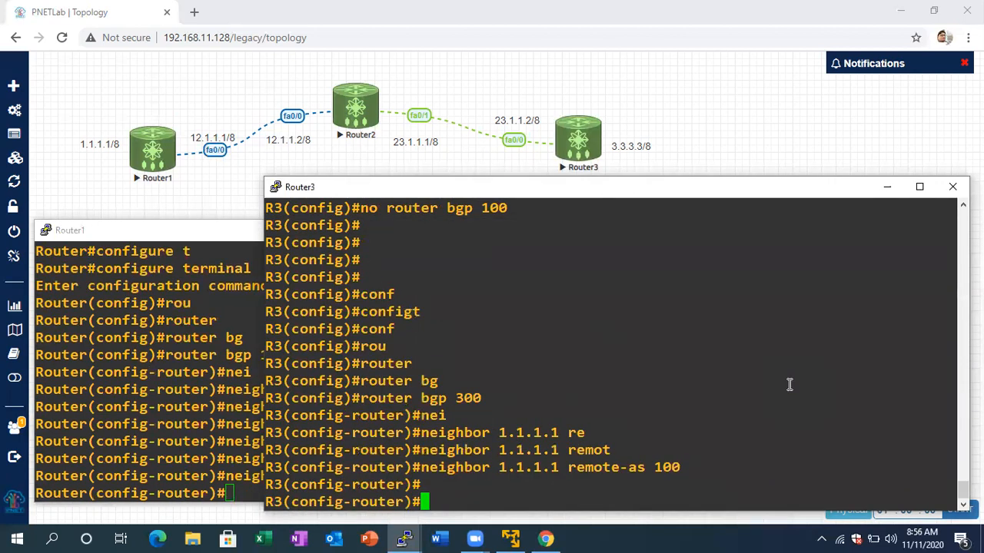
key(Up)
key(Left)
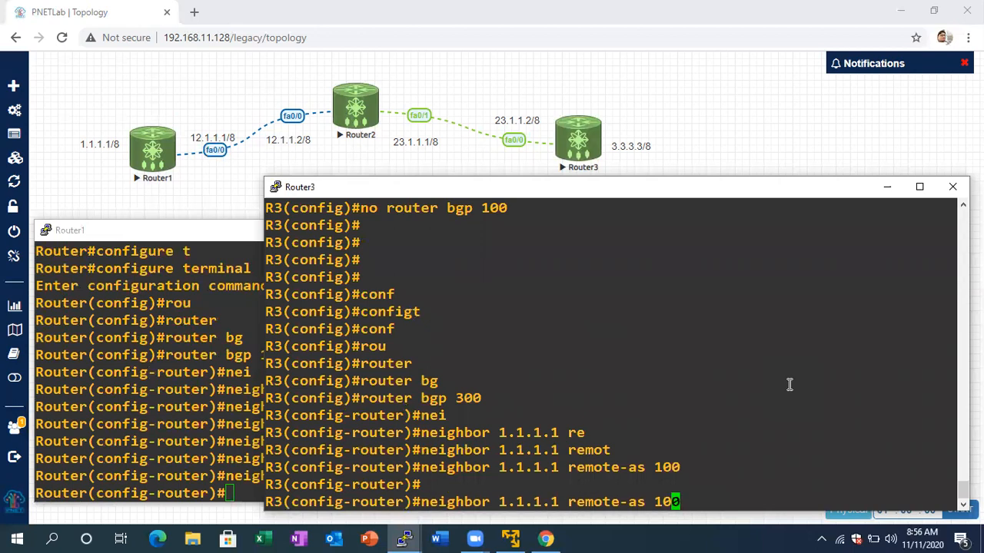
key(Right)
key(BackSpace)
key(BackSpace)
key(BackSpace)
key(BackSpace)
key(BackSpace)
key(BackSpace)
key(BackSpace)
key(BackSpace)
key(BackSpace)
key(BackSpace)
key(BackSpace)
key(BackSpace)
key(BackSpace)
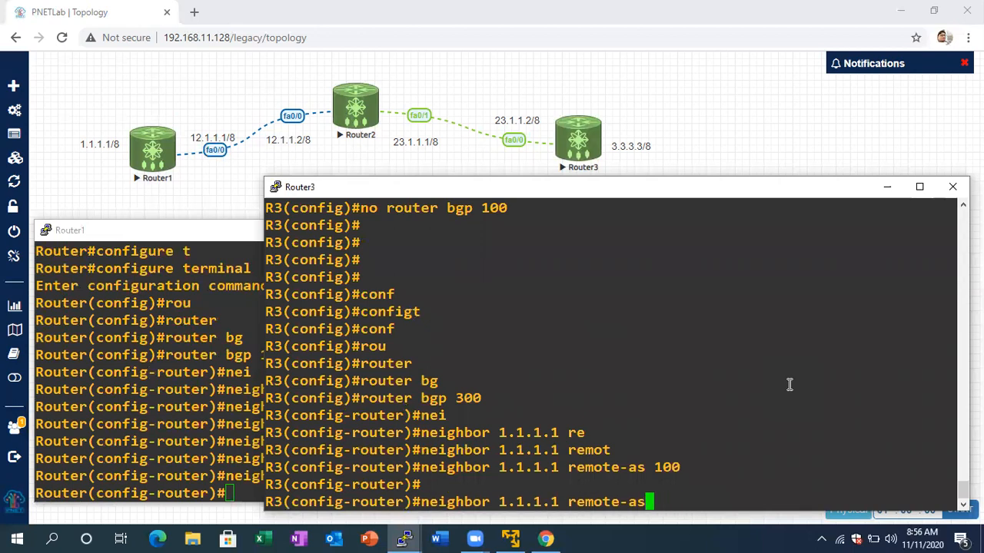
key(BackSpace)
key(BackSpace)
text(1 up)
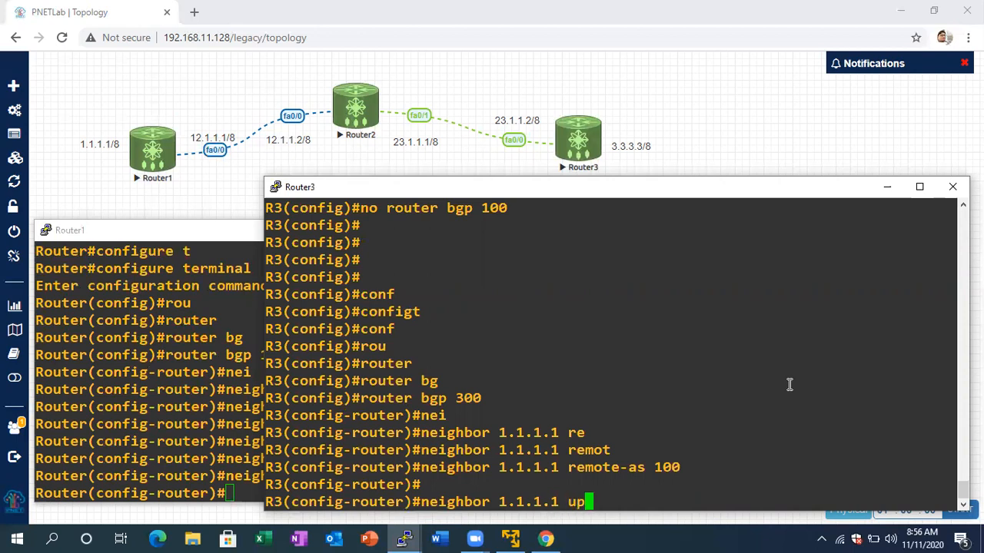
key(Tab)
text(loo)
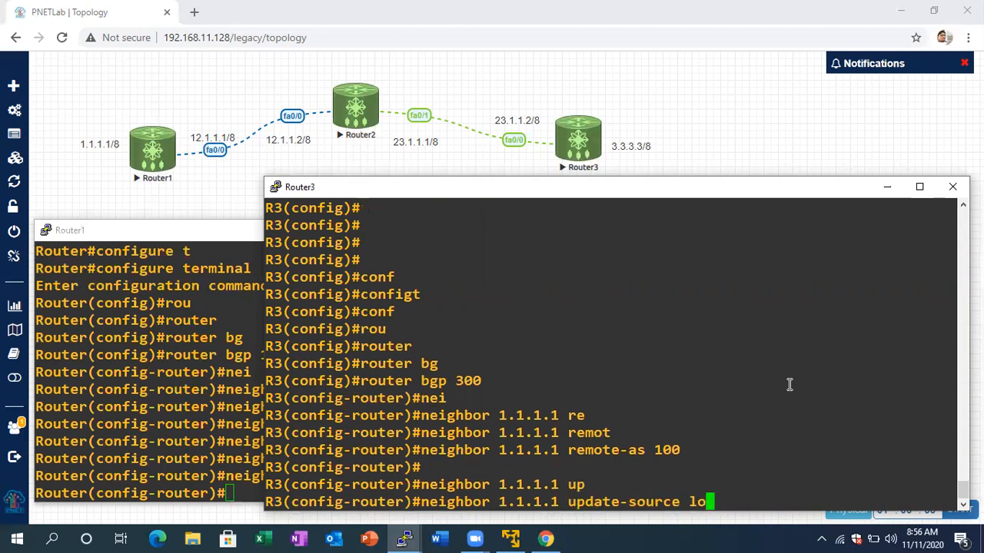
key(Tab)
text(1)
key(Return)
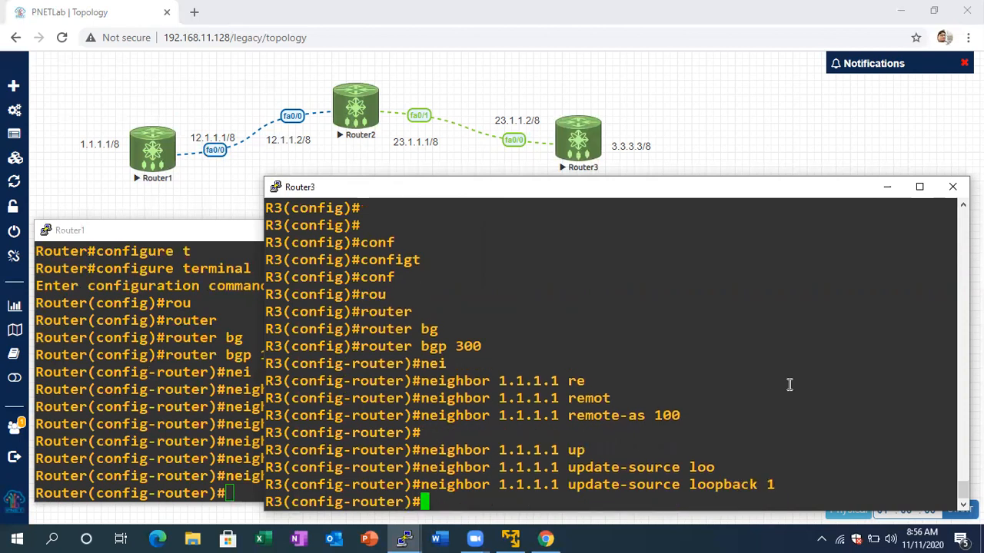
Switch to the PNETLab topology in the browser and nudge the 1.1.1.1/8 label beside Router1 slightly
click(244, 367)
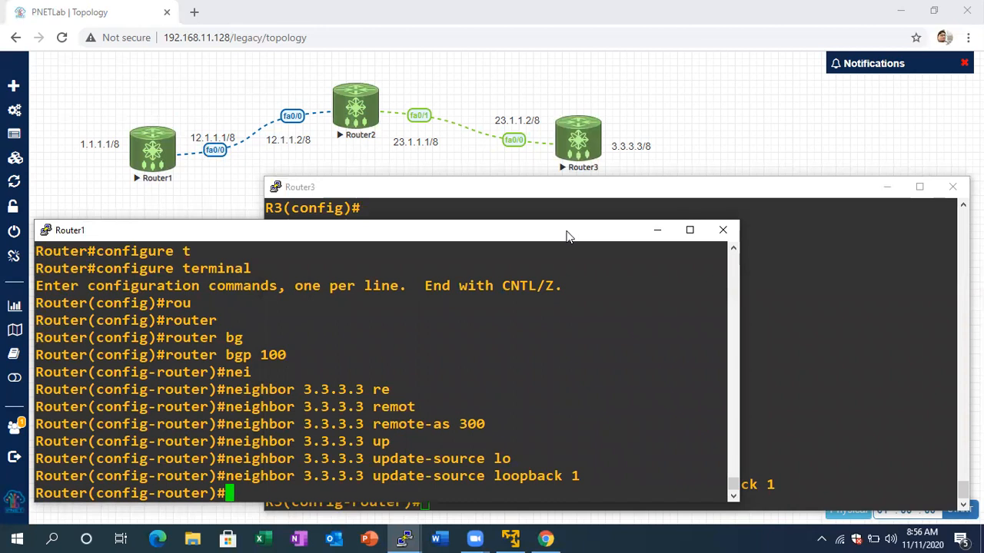
drag(563, 231, 559, 226)
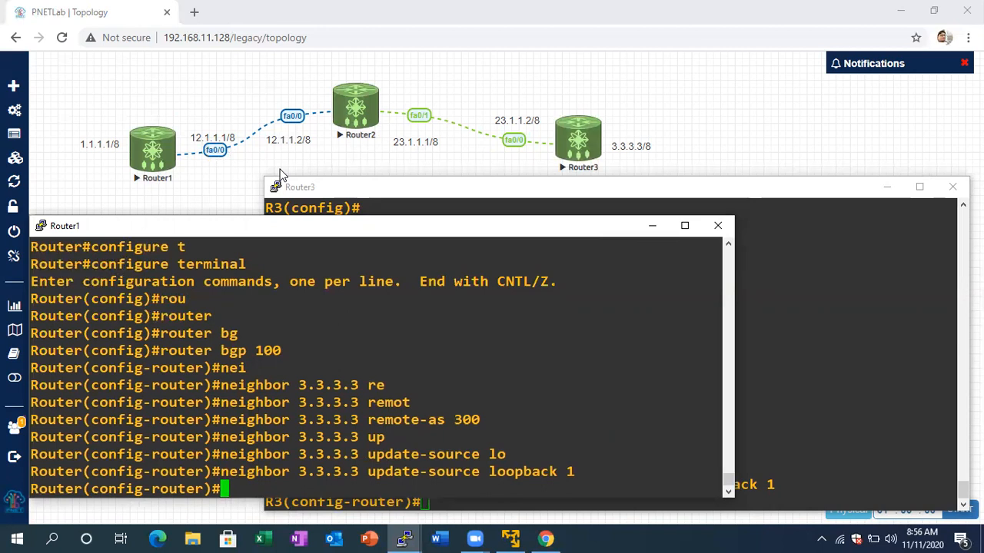
click(174, 189)
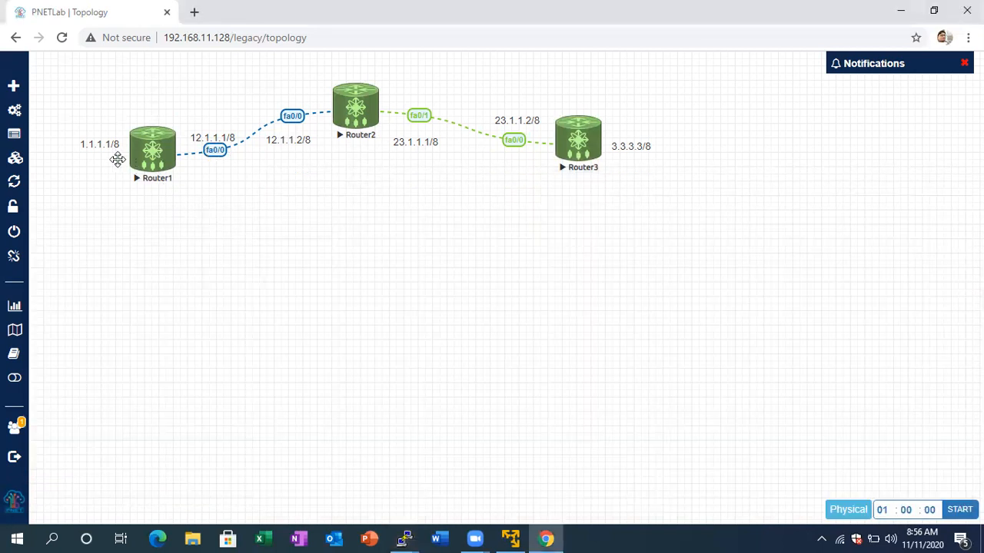
drag(103, 148, 102, 143)
Add a text box to the topology and place it below Router1
right_click(127, 200)
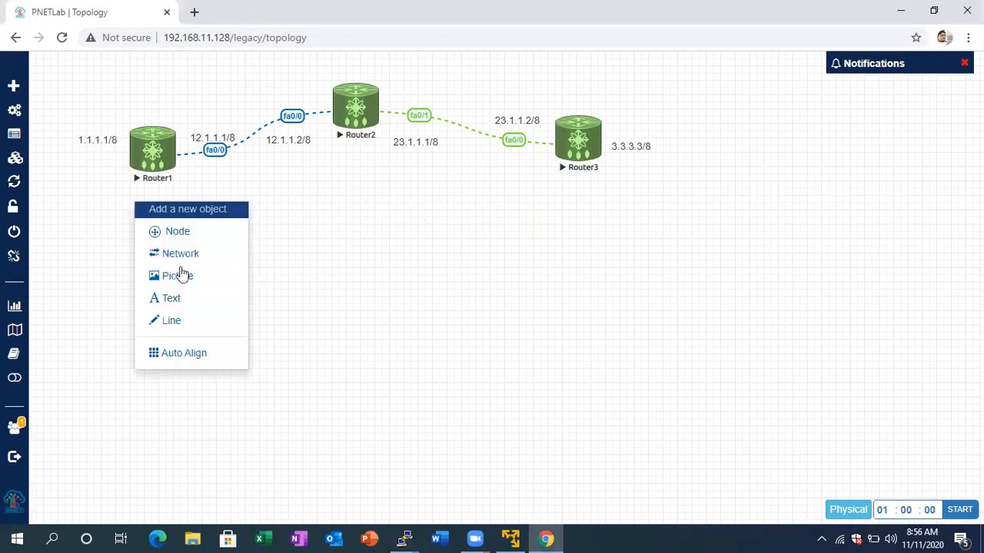
click(204, 305)
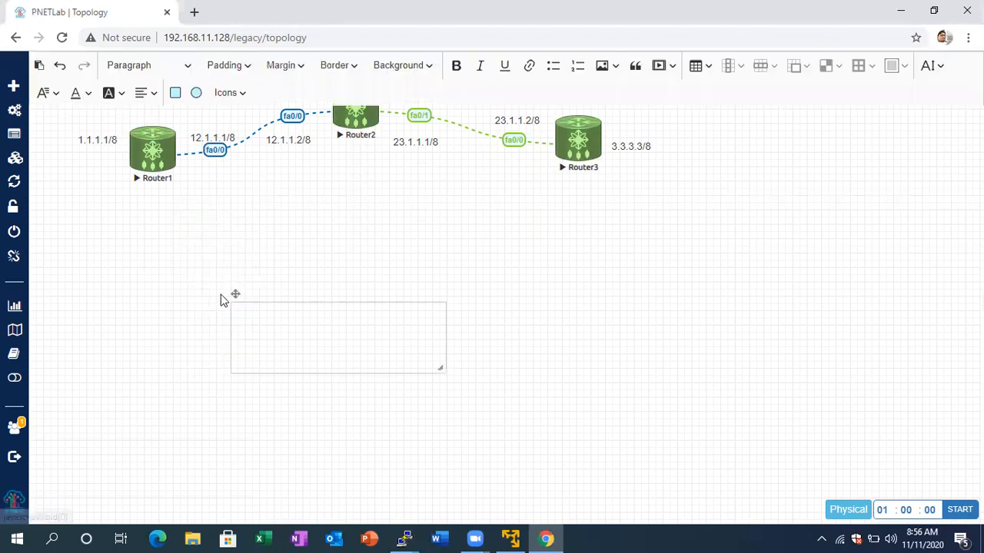
drag(238, 295, 140, 233)
click(158, 247)
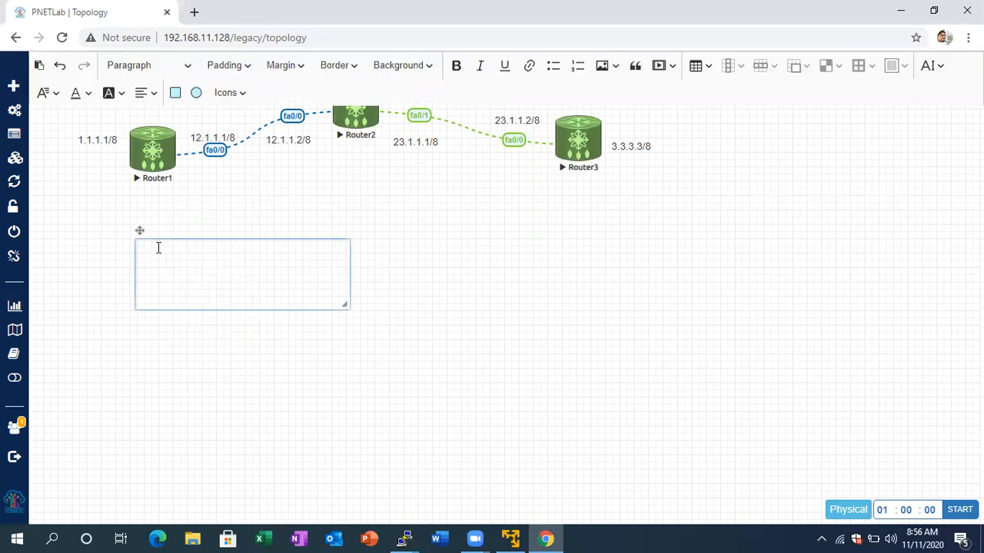
Write "hello BGP" and "1.1.1.1 3.3.3.3 ttl 1" on two lines in the text box and shrink it to fit
text(hello BGP)
key(Return)
text(1.1.1.1)
text(  3.3.3.3)
text(  ttt)
key(BackSpace)
text(l 1)
drag(344, 304, 260, 279)
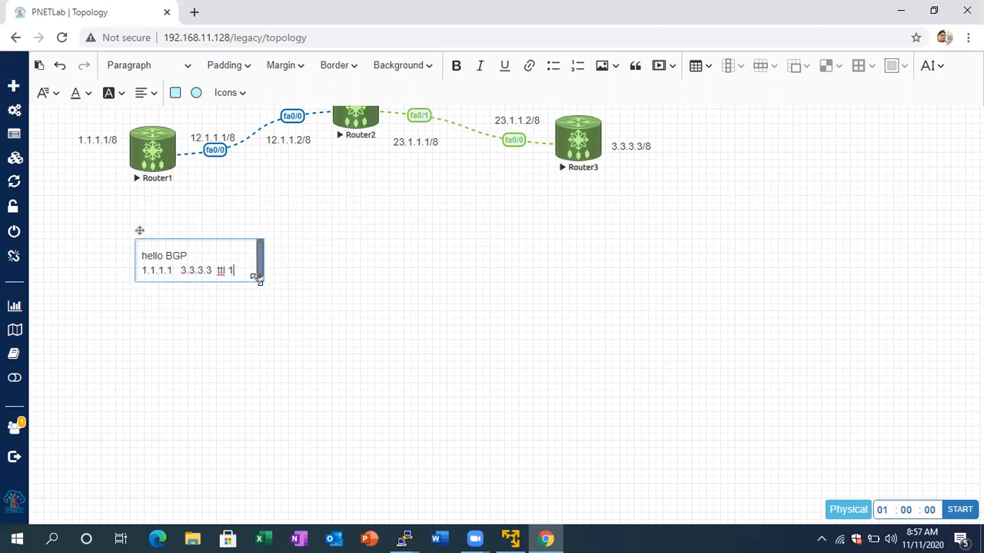
click(242, 305)
Move the hello BGP note below Router2 and back under Router1, and set its ttl to 2
drag(203, 254, 395, 170)
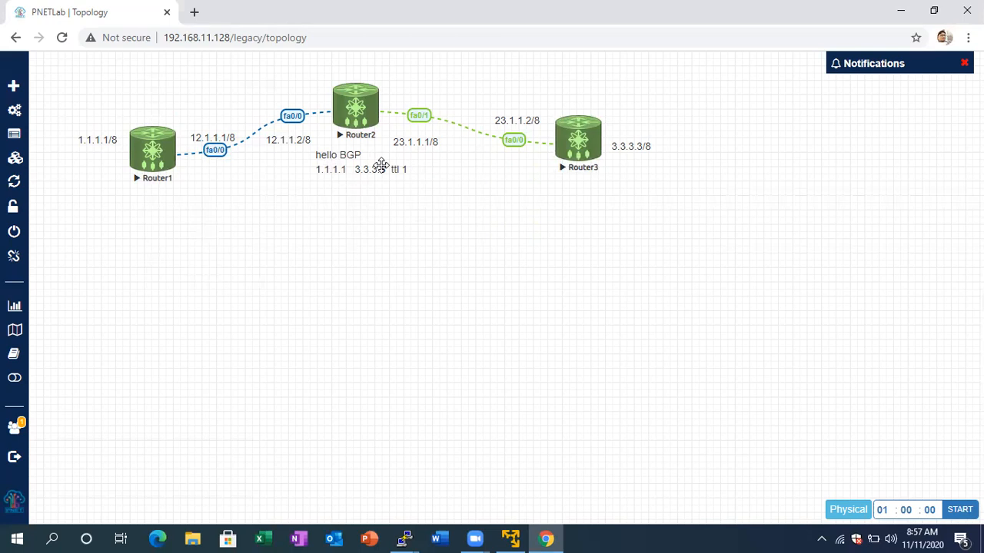
drag(381, 166, 174, 228)
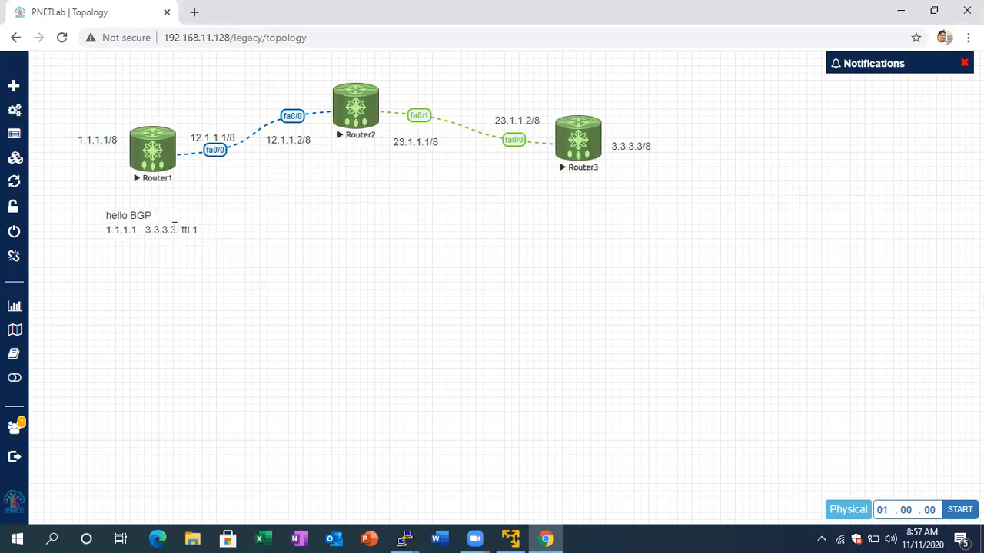
double_click(175, 226)
click(205, 242)
key(BackSpace)
text(2)
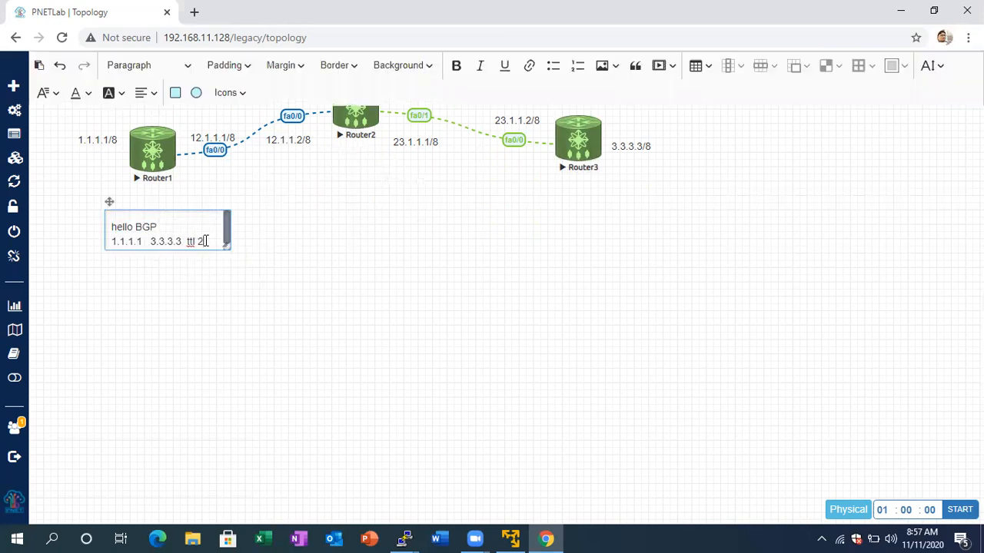
click(222, 277)
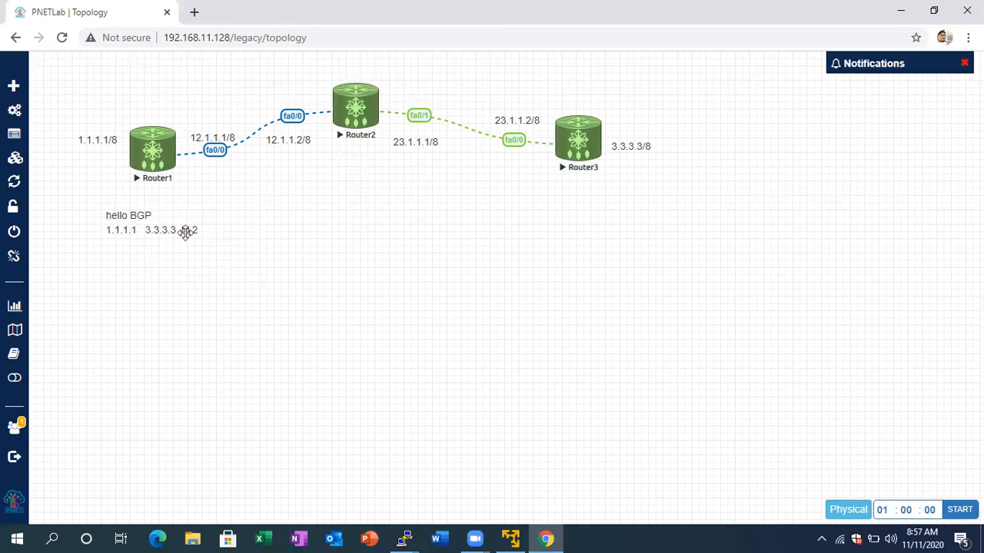
Move the hello BGP note below Router2 and set its ttl to 1
drag(188, 229, 384, 178)
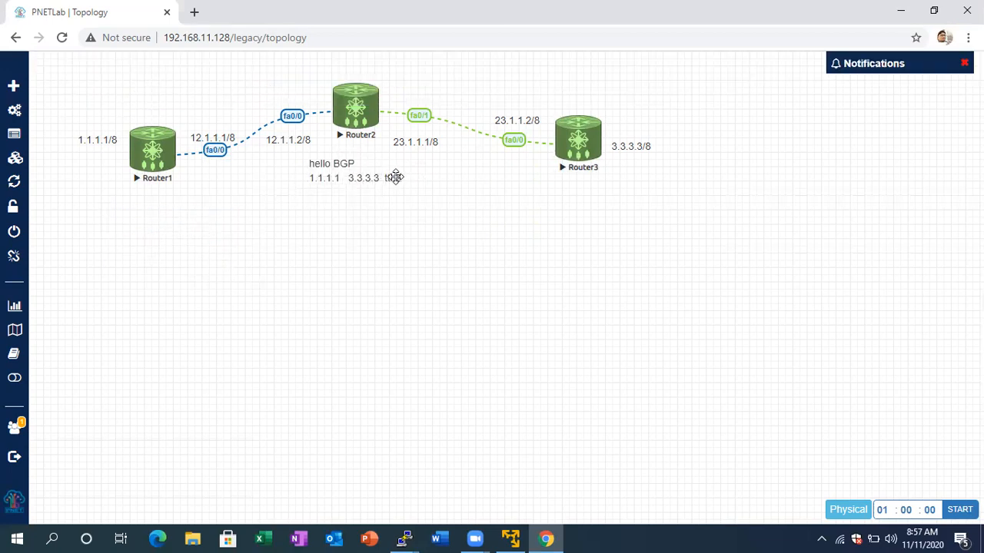
double_click(396, 177)
text(1)
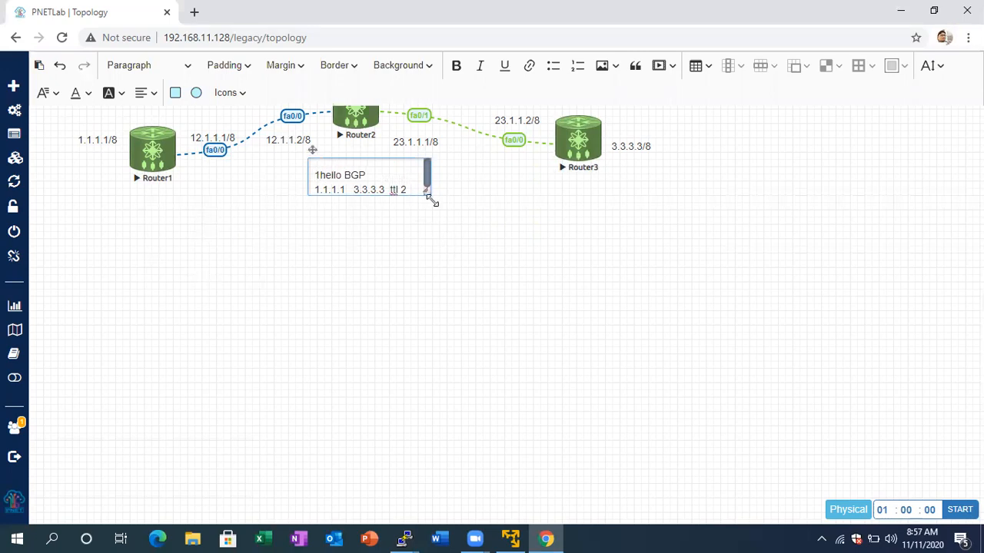
key(BackSpace)
key(BackSpace)
text(1)
click(423, 250)
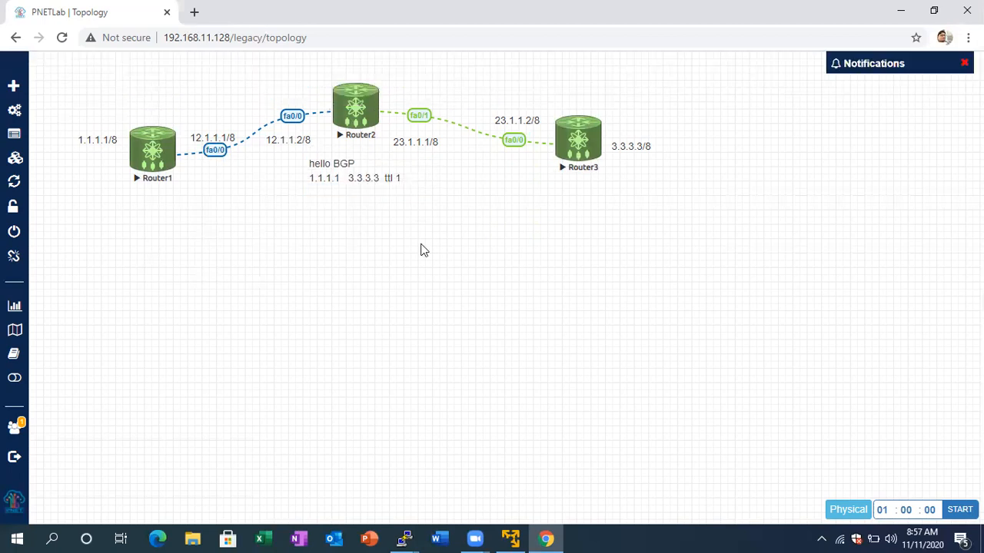
Move the hello BGP note below Router3 and return it to the area under Router1
drag(383, 175, 597, 192)
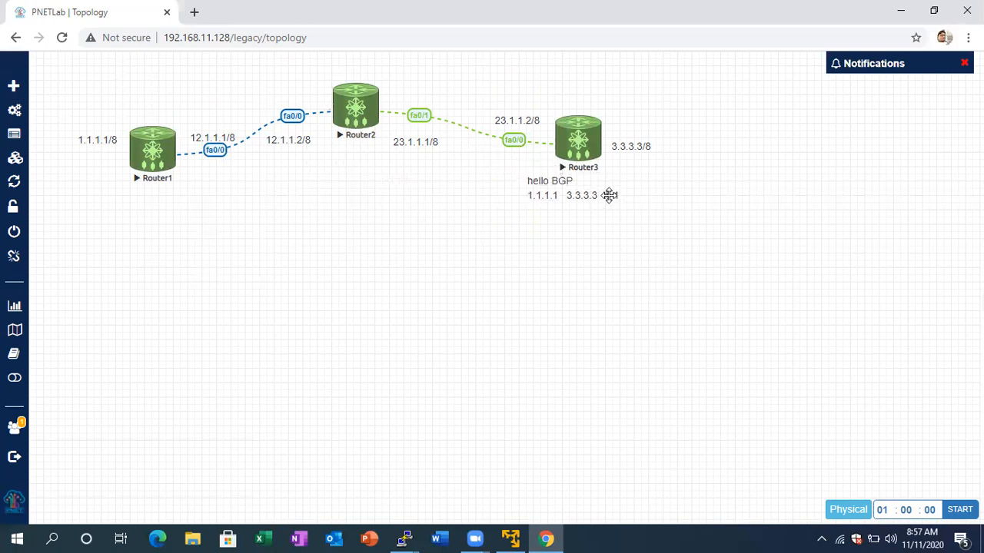
drag(584, 193, 156, 249)
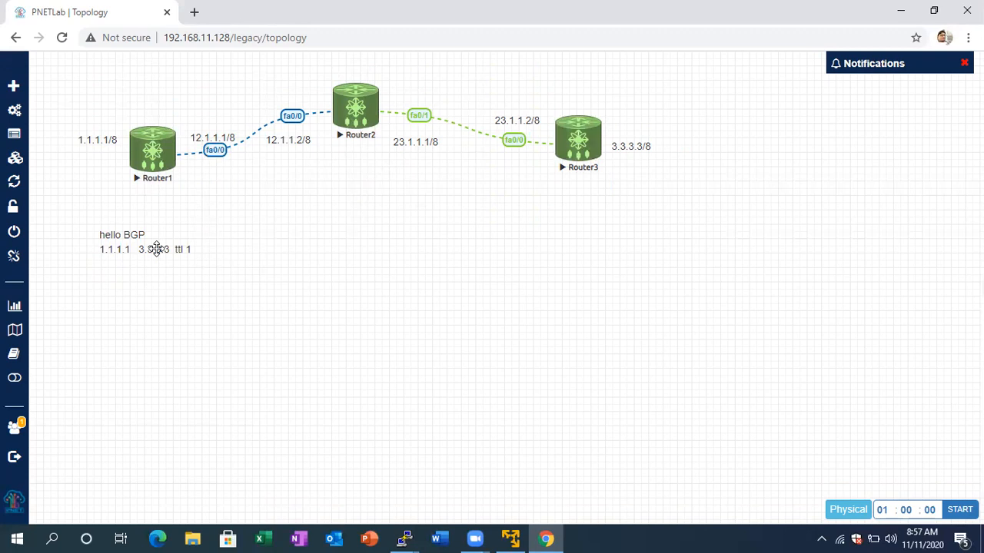
mouse_move(138, 240)
mouse_down()
mouse_move(156, 241)
mouse_move(154, 233)
mouse_up()
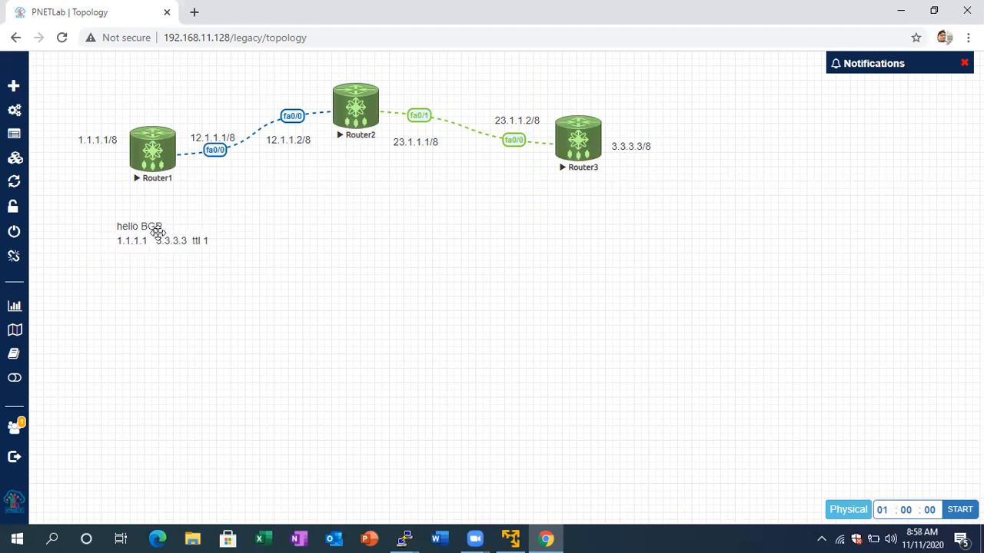
Set the ttl in the hello BGP note to 2 and move the note closer to Router1
double_click(207, 239)
key(BackSpace)
text(2)
click(249, 288)
drag(146, 240, 139, 220)
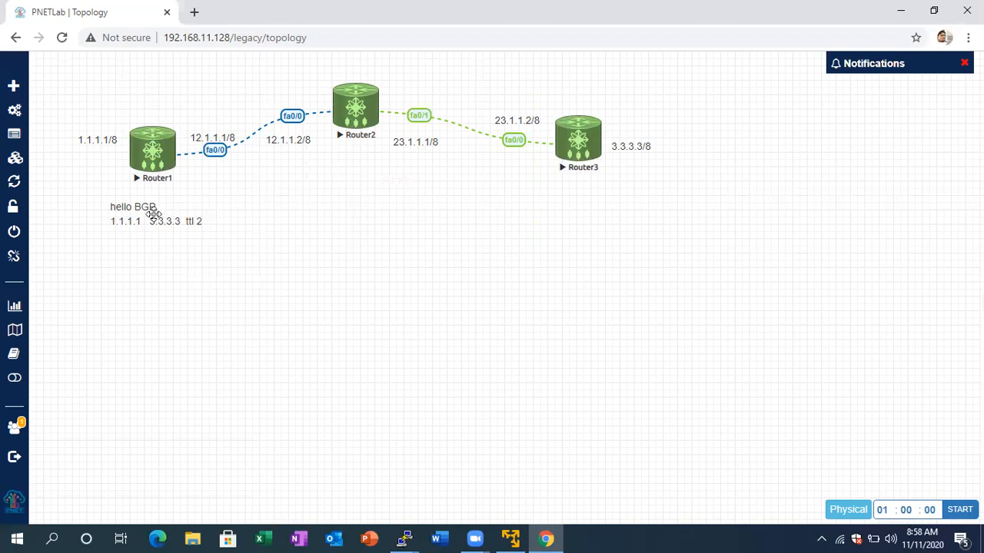
Shift the hello BGP note slightly towards Router2 and delete it from the topology
mouse_move(155, 215)
mouse_down()
mouse_move(270, 183)
mouse_move(167, 213)
mouse_up()
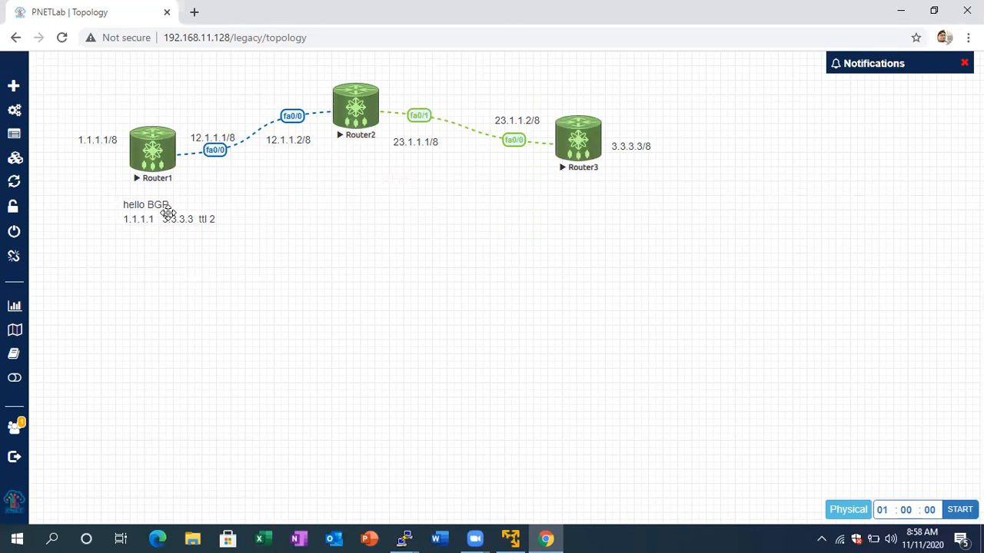
drag(167, 213, 223, 204)
right_click(229, 209)
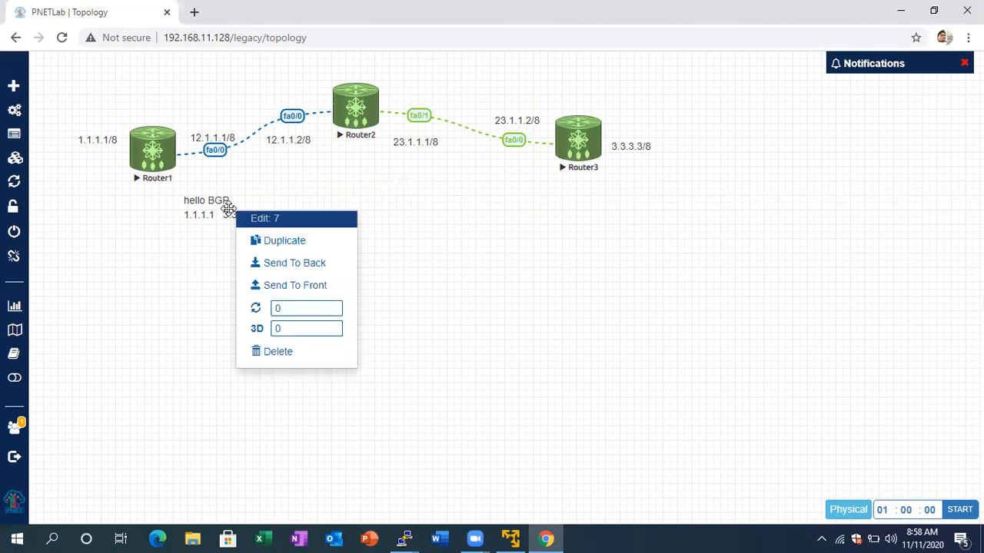
click(275, 352)
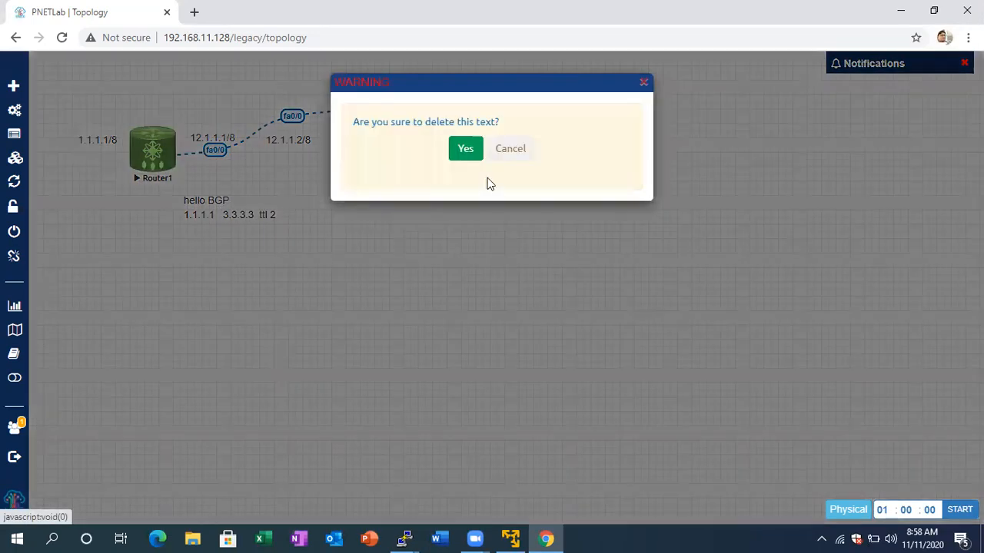
click(463, 146)
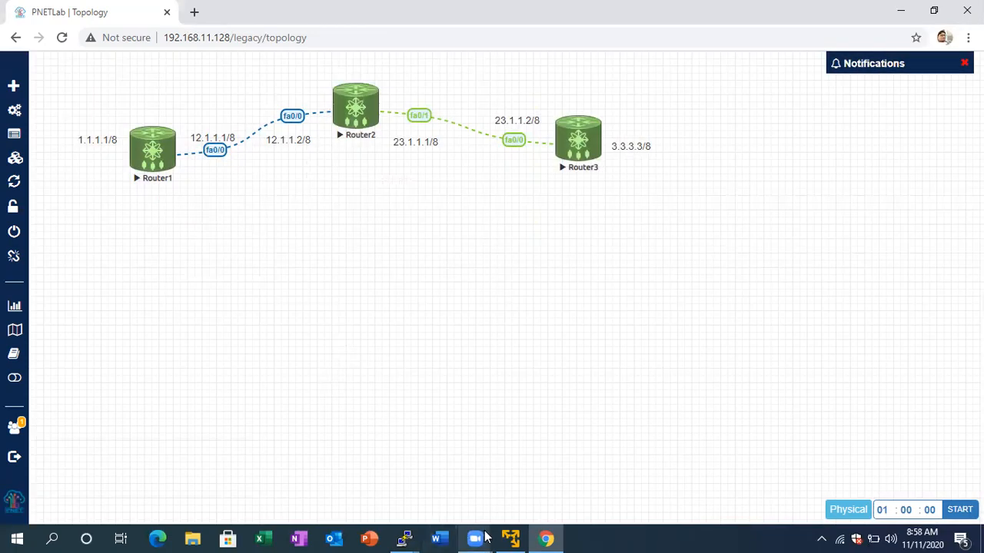
In the Router1 console, set ebgp-multihop to 2 for BGP neighbor 3.3.3.3
click(404, 538)
click(291, 479)
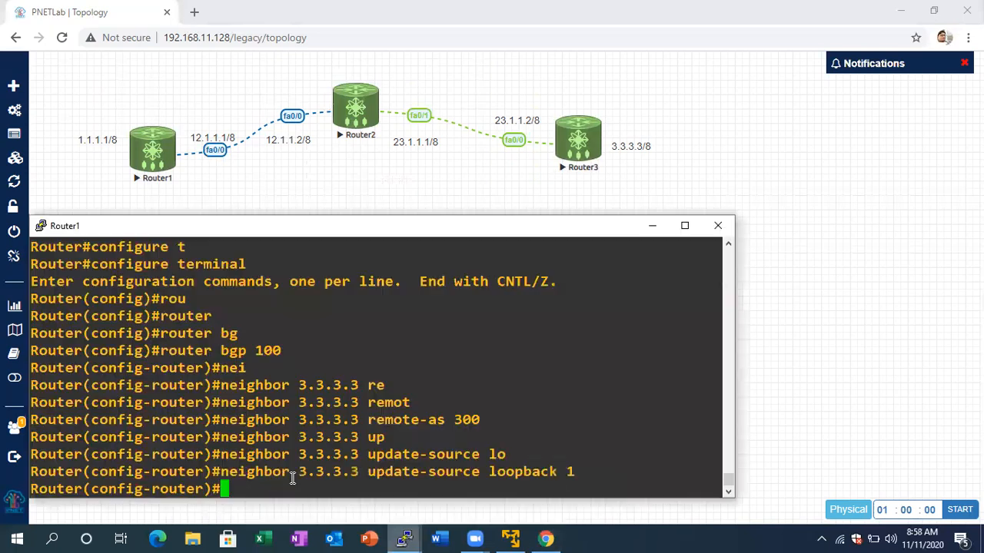
key(Return)
key(Return)
key(Return)
text(nei)
key(Tab)
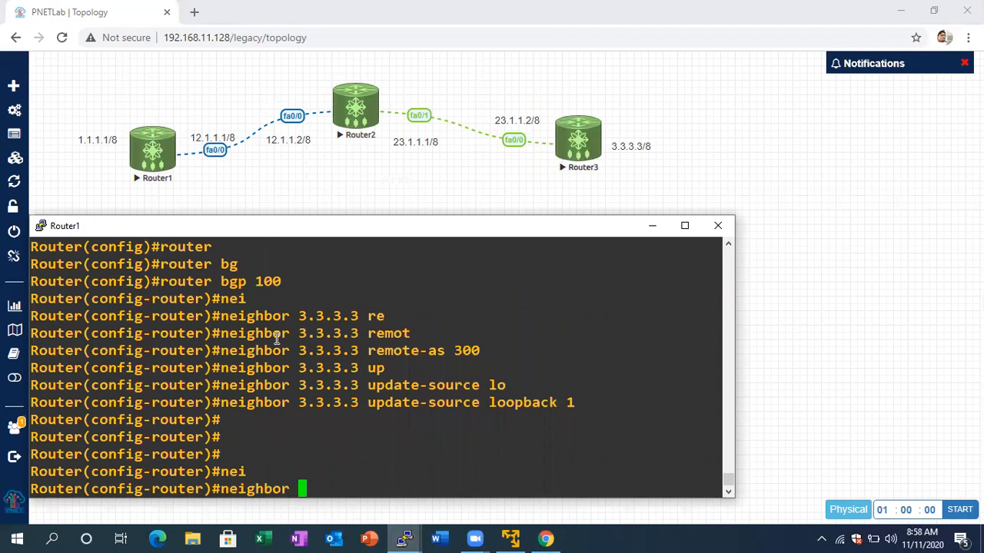
text(3.3.3.3 eb)
key(Tab)
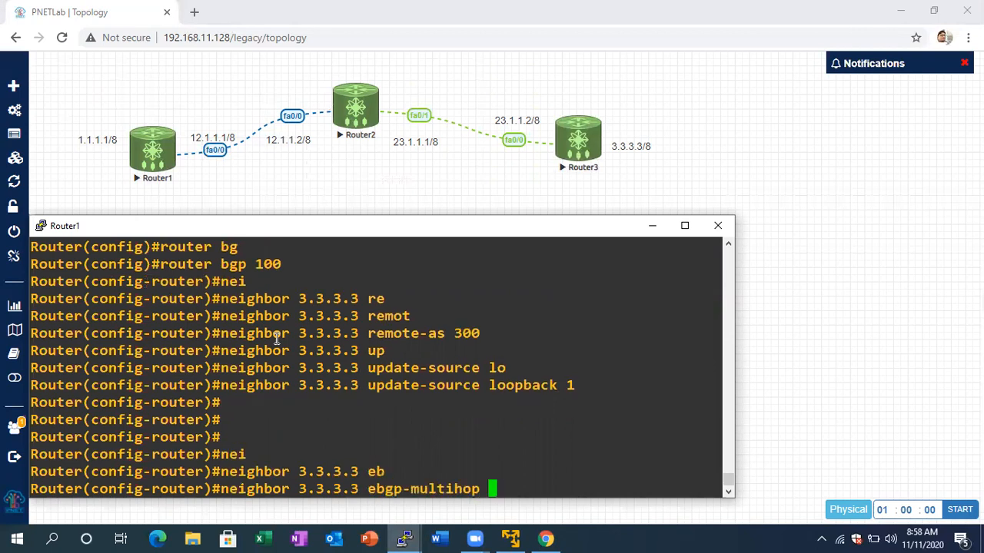
text(2)
key(Return)
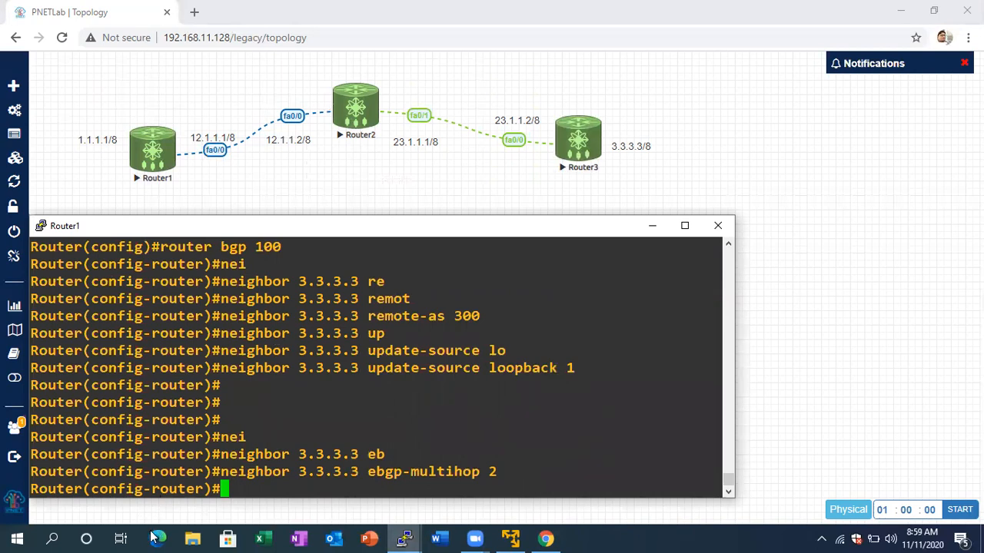
In the Router3 console, set ebgp-multihop to 2 for BGP neighbor 1.1.1.1
click(404, 538)
click(556, 472)
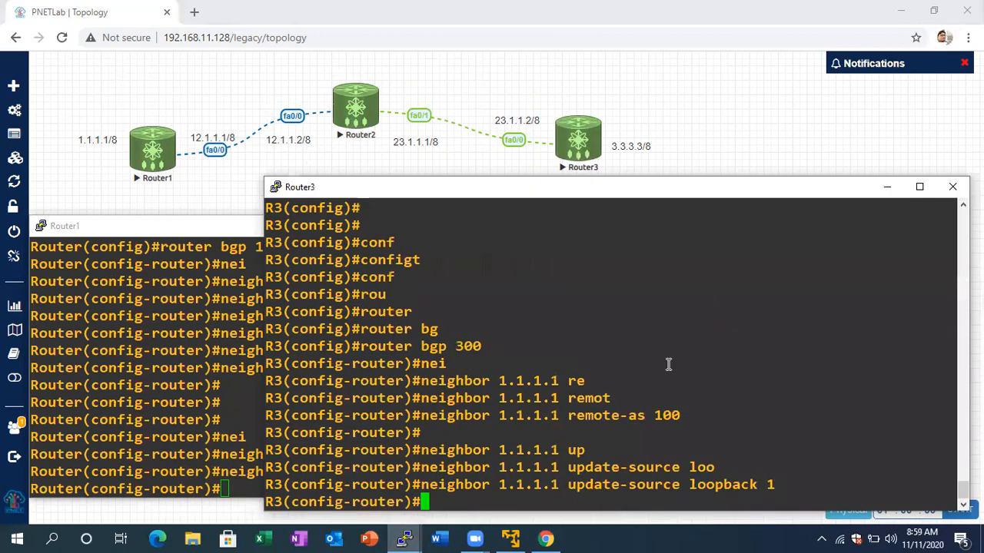
text(nei)
key(Tab)
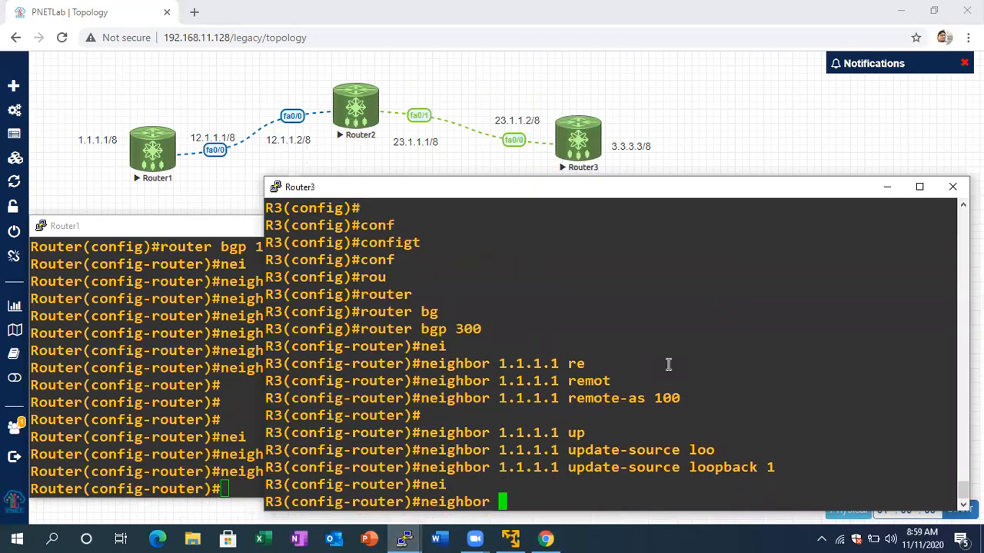
text(1.1.1.1 eb)
key(Tab)
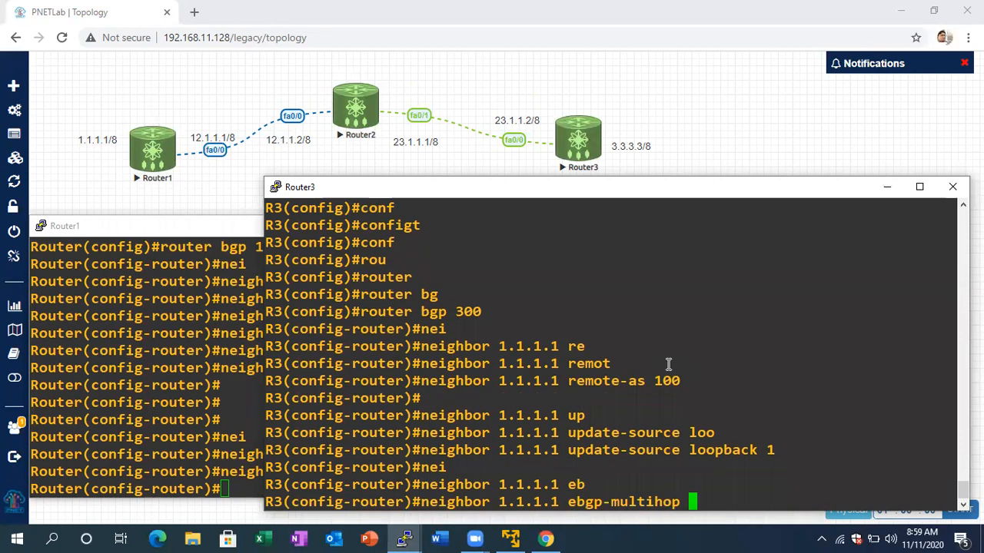
text(2)
key(Return)
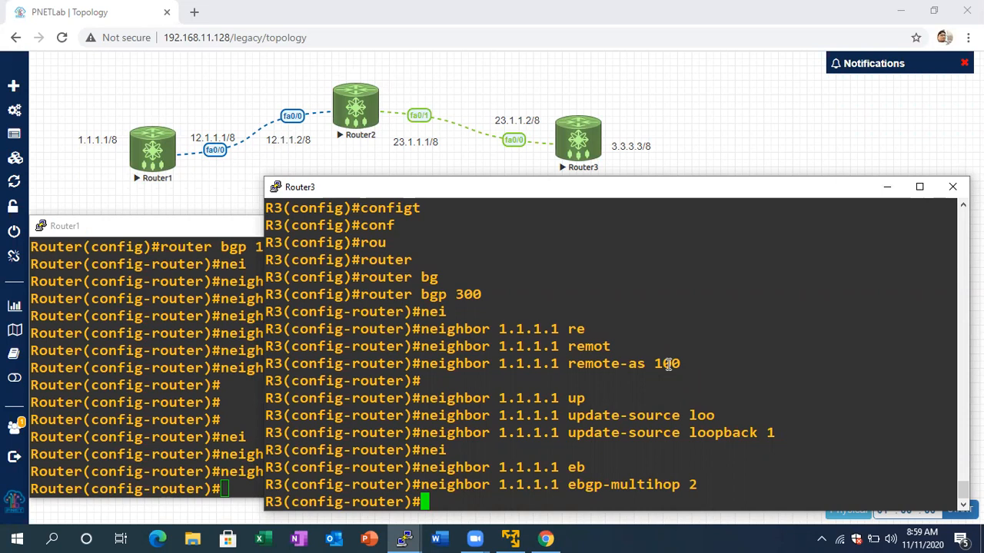
key(Return)
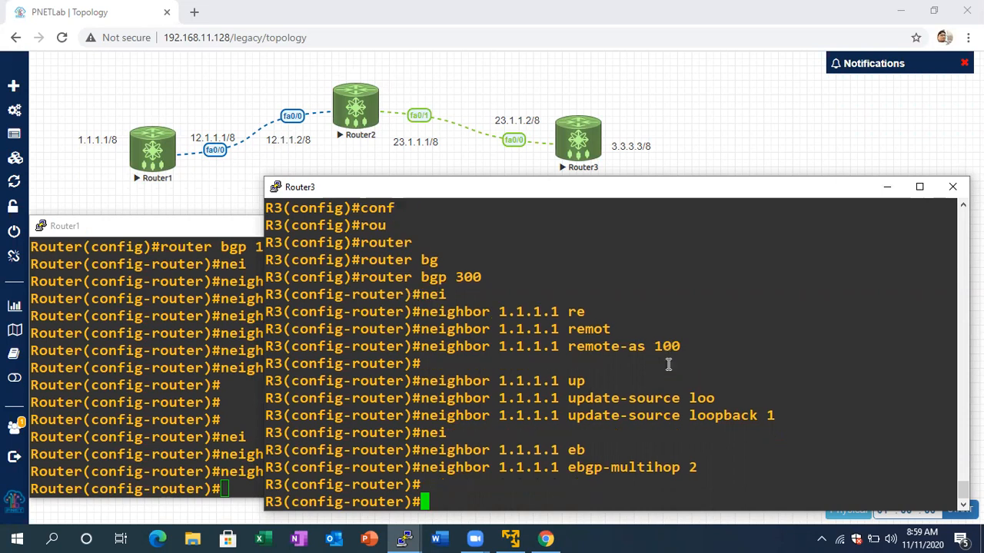
key(Return)
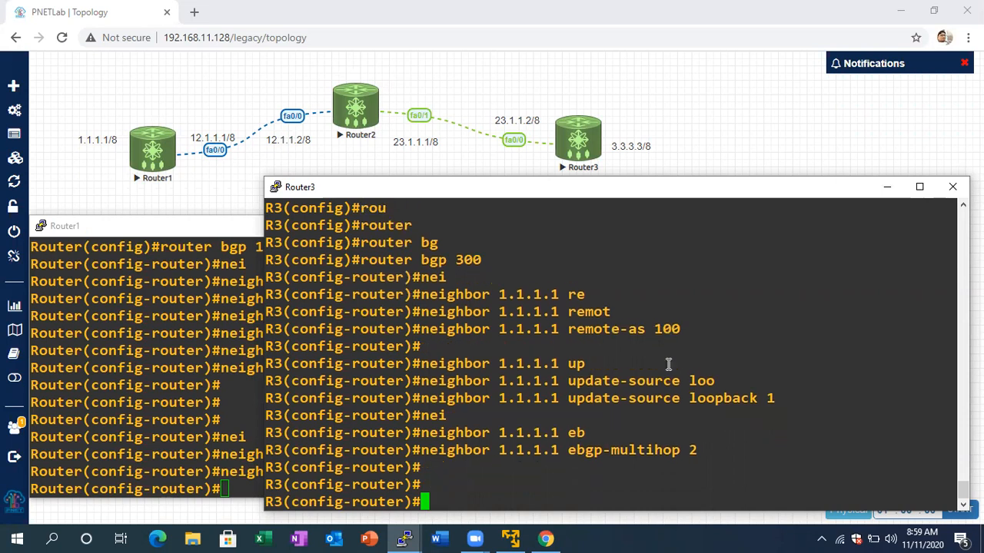
Return to the Router1 console and leave router configuration mode for the privileged EXEC prompt
click(138, 369)
key(Return)
key(Return)
key(Return)
key(ctrl+z)
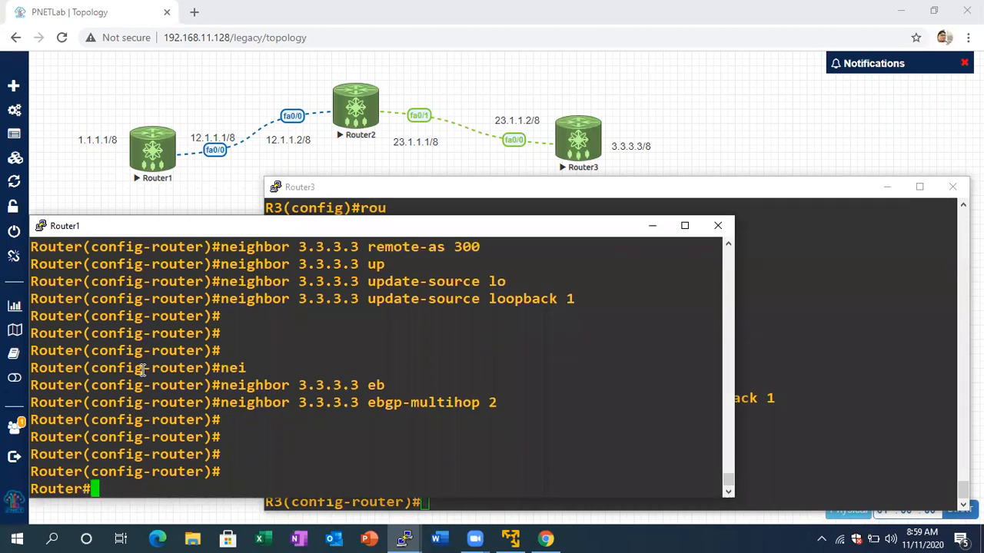
key(Return)
key(Return)
key(Return)
Display the BGP table on Router1 with show ip bgp
text(sho)
key(Tab)
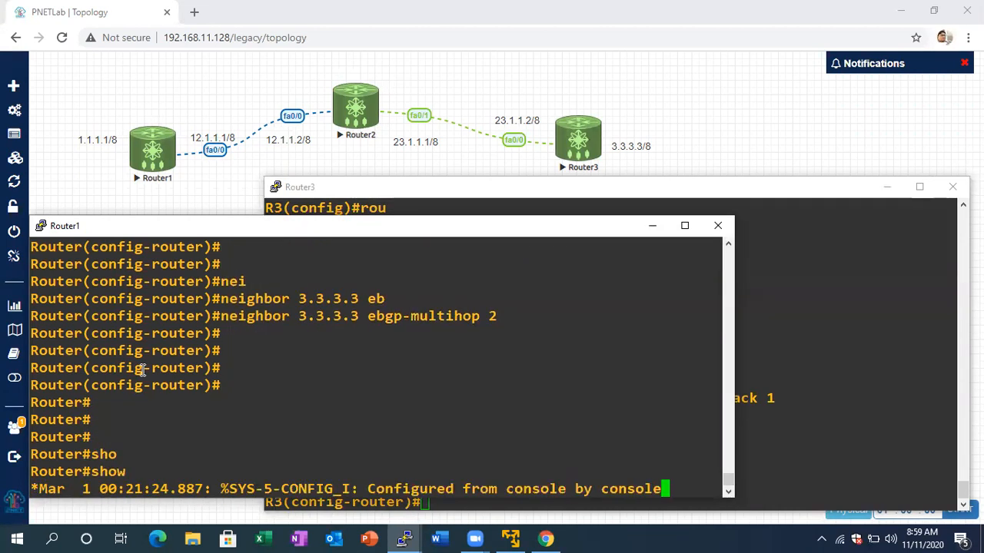
key(Return)
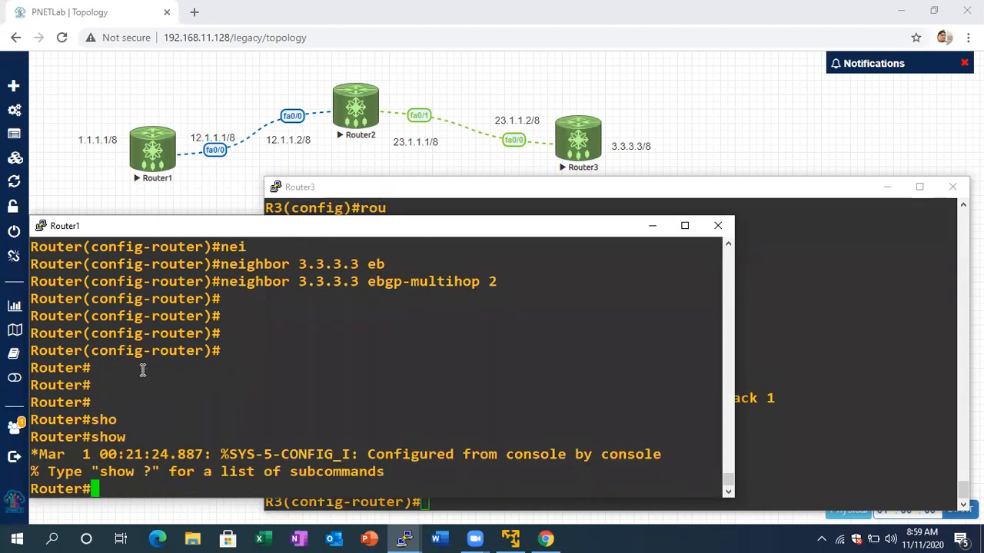
text(sh)
key(Tab)
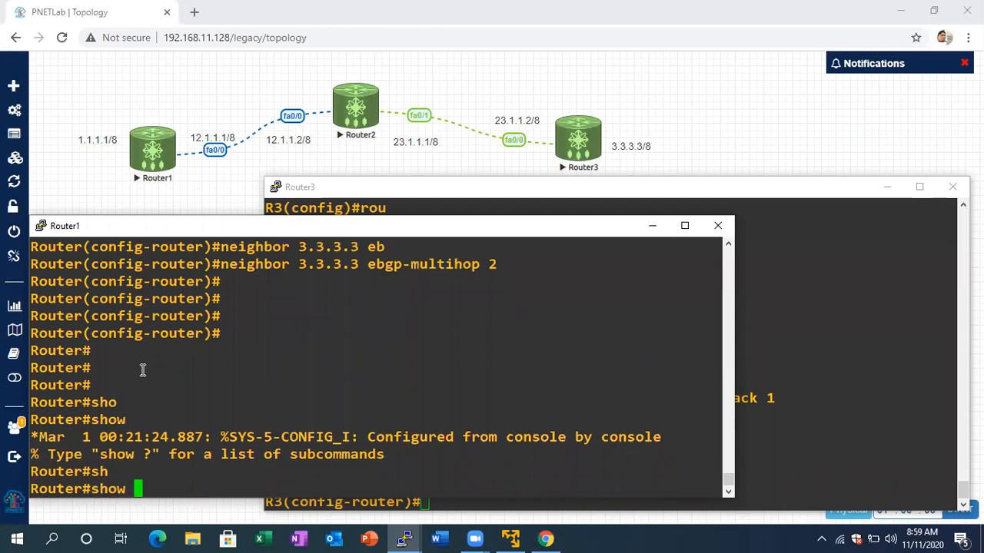
text(ip)
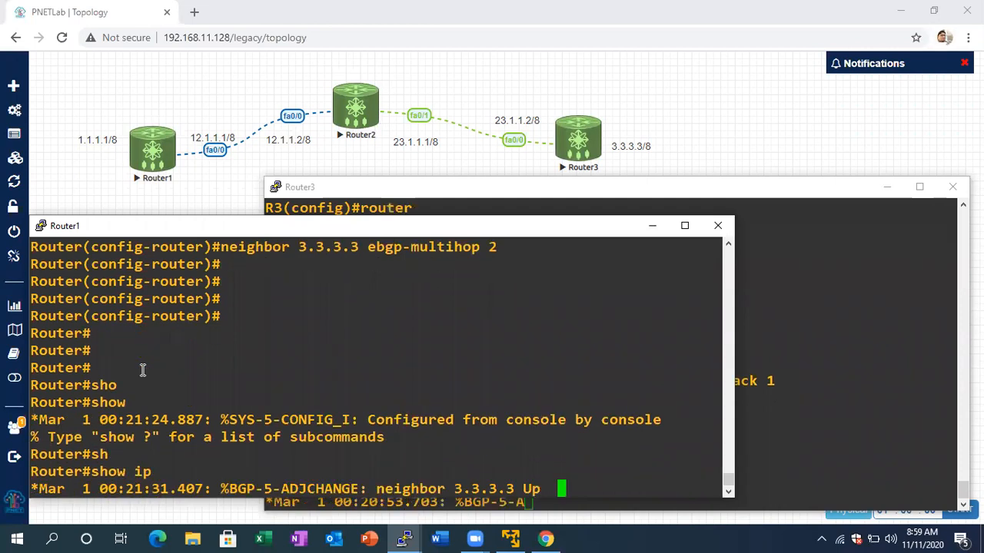
text( bg)
key(Tab)
key(Return)
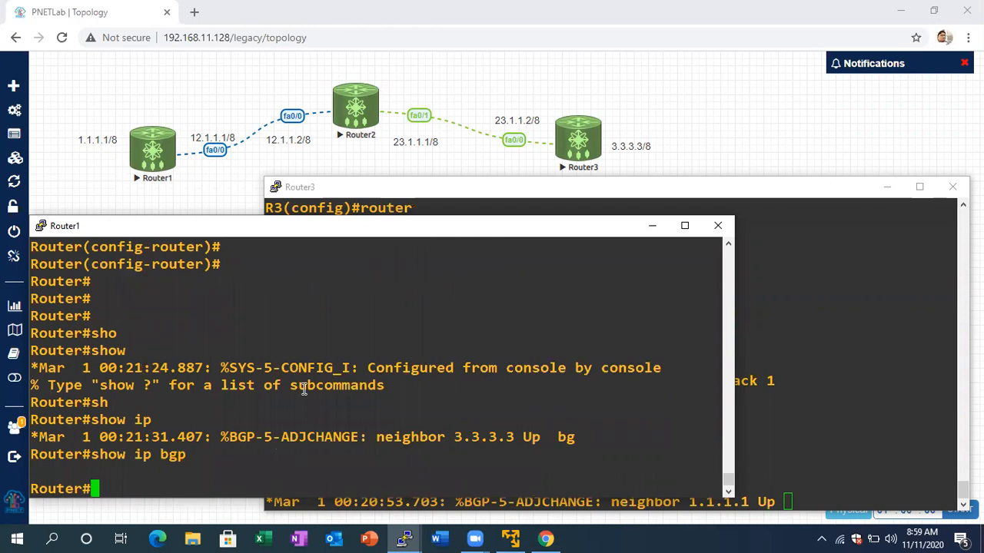
Check the BGP adjacency change messages for the neighbor in the Router1 and Router3 consoles
drag(375, 440, 189, 455)
click(410, 538)
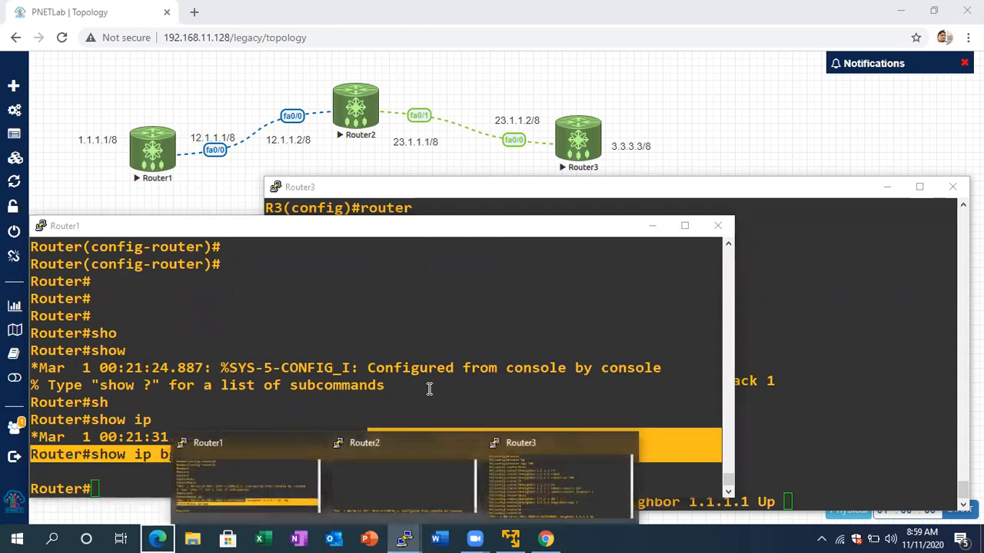
click(429, 390)
click(742, 368)
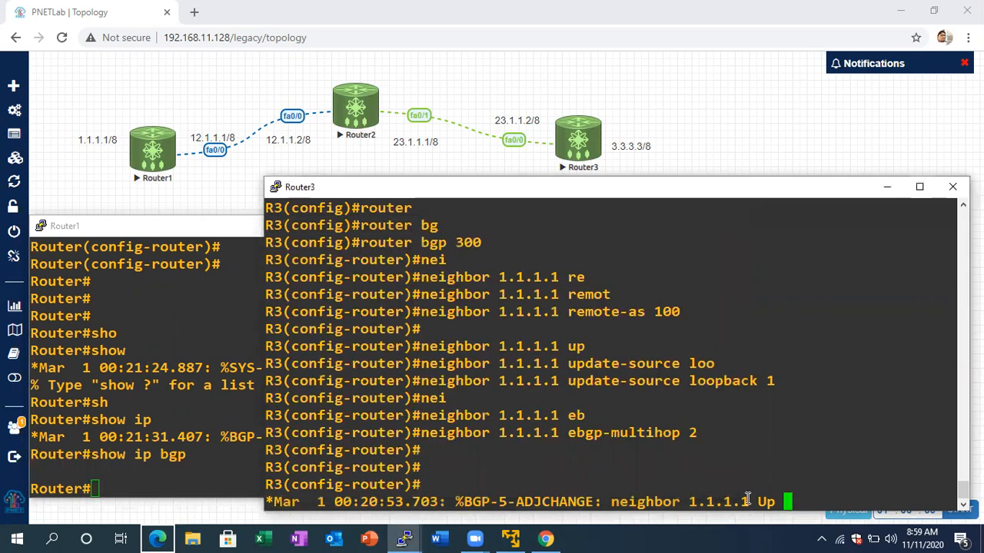
drag(750, 501, 714, 501)
Run show ip bgp summary on Router1 and examine the neighbor's AS number and State/PfxRcd column
click(256, 351)
key(Return)
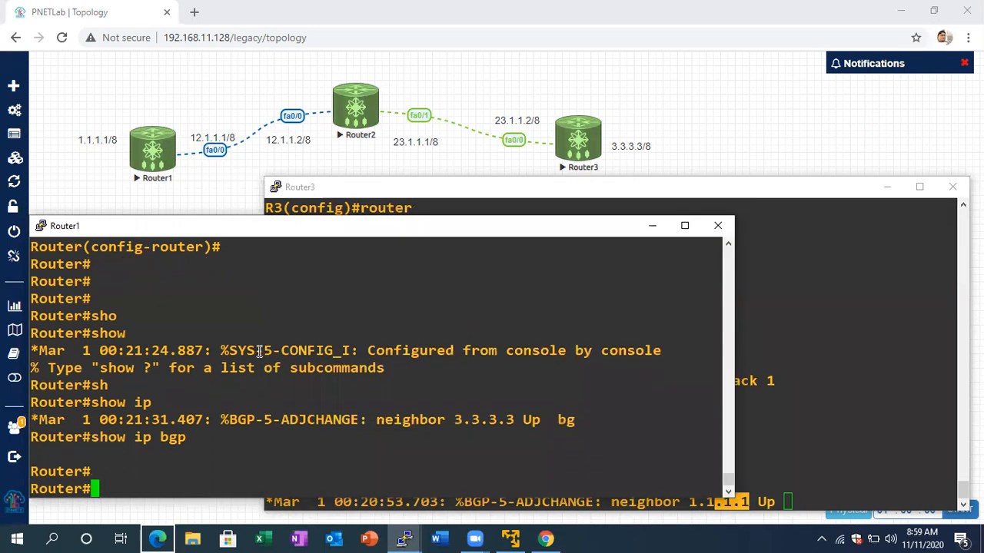
key(Return)
text(show ip)
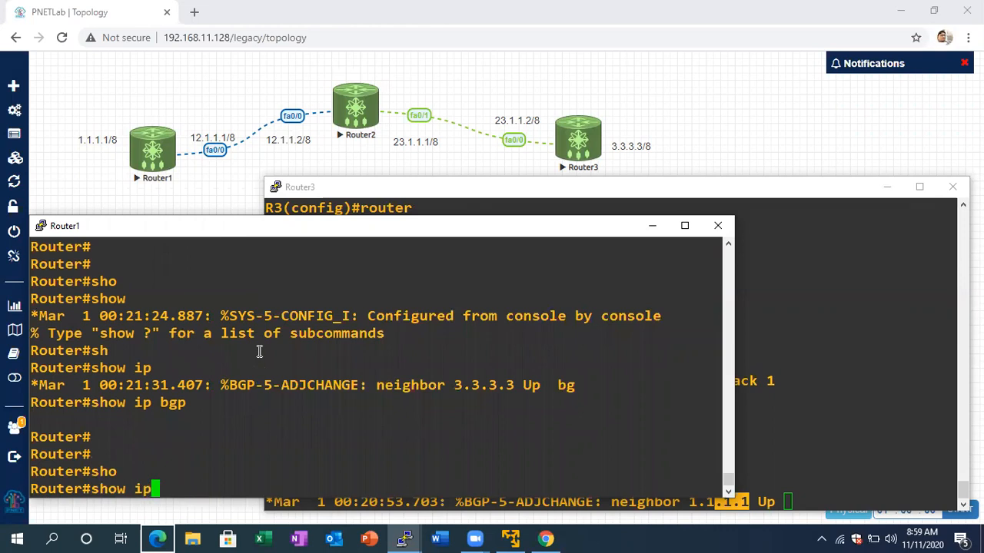
text( bgp su)
key(Tab)
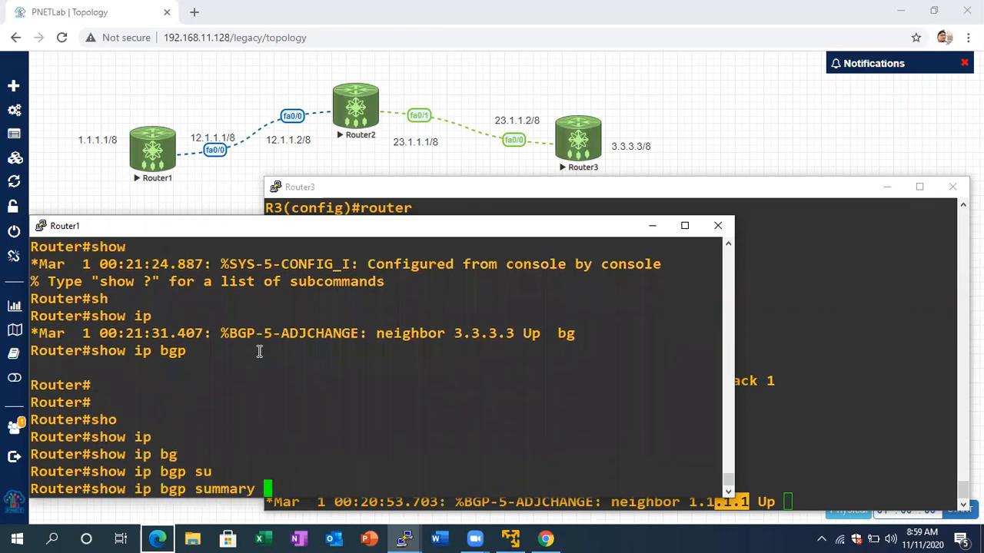
key(Return)
key(Return)
key(Return)
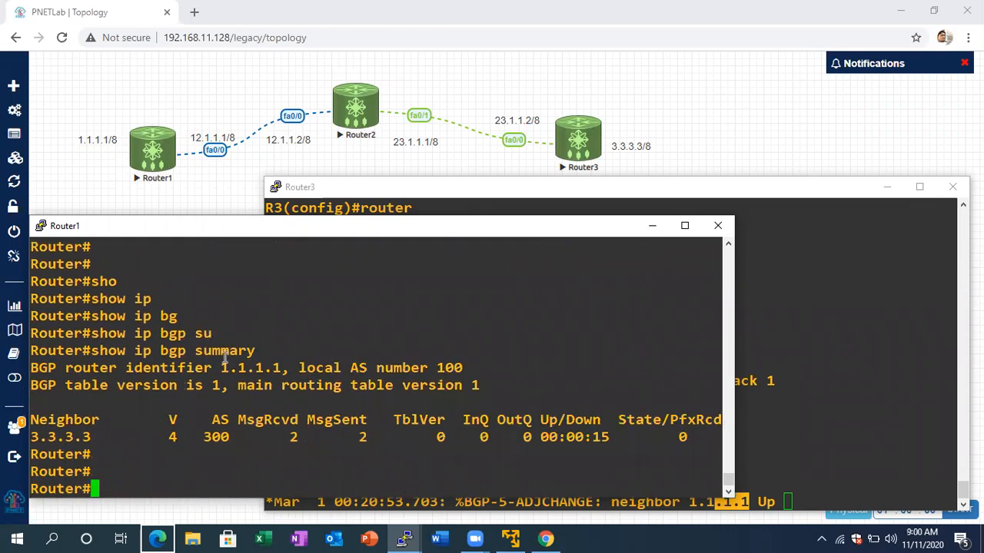
drag(106, 441, 208, 436)
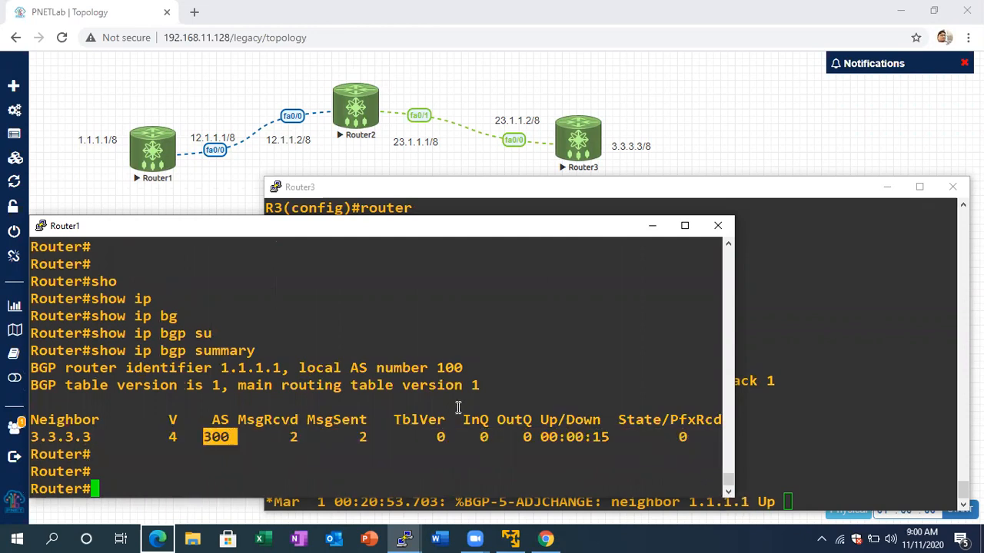
drag(689, 435, 674, 434)
Switch to the Router3 console and exit router configuration mode to the privileged EXEC prompt
click(819, 376)
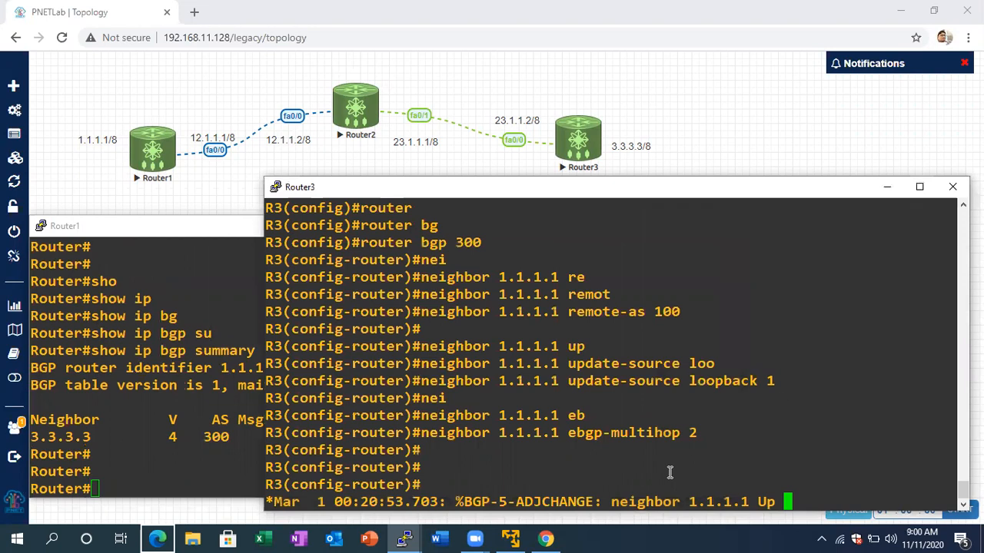
key(Return)
key(Return)
key(Return)
key(ctrl+z)
key(Return)
key(Return)
Run show ip bgp summary on Router3 and examine the neighbor's AS number and State/PfxRcd column
text(show ip)
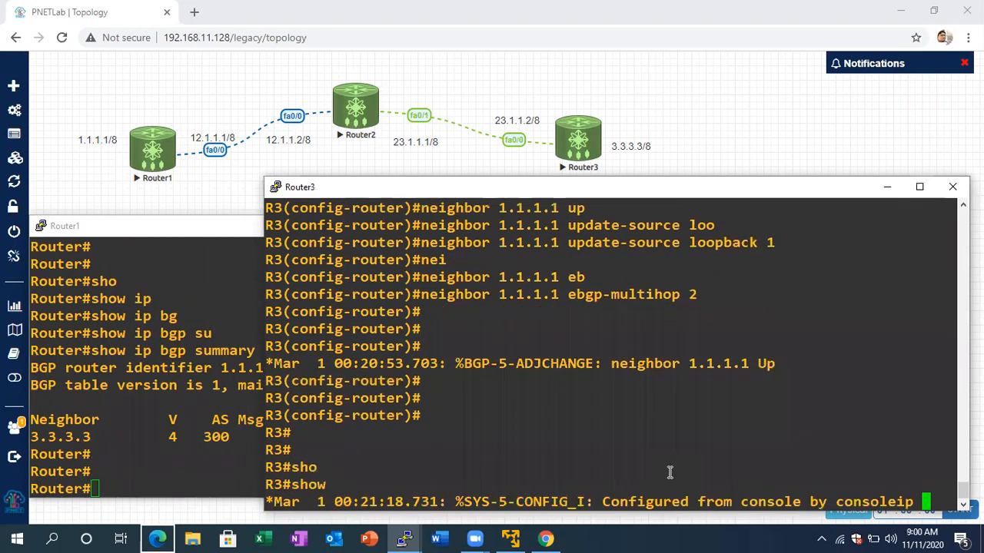
key(Return)
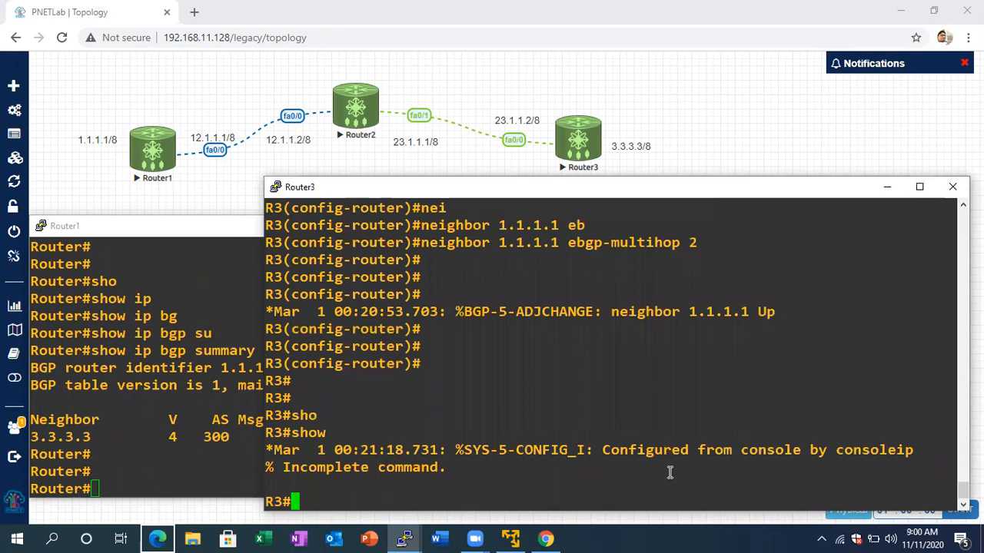
text(sh)
key(Tab)
text(ip b)
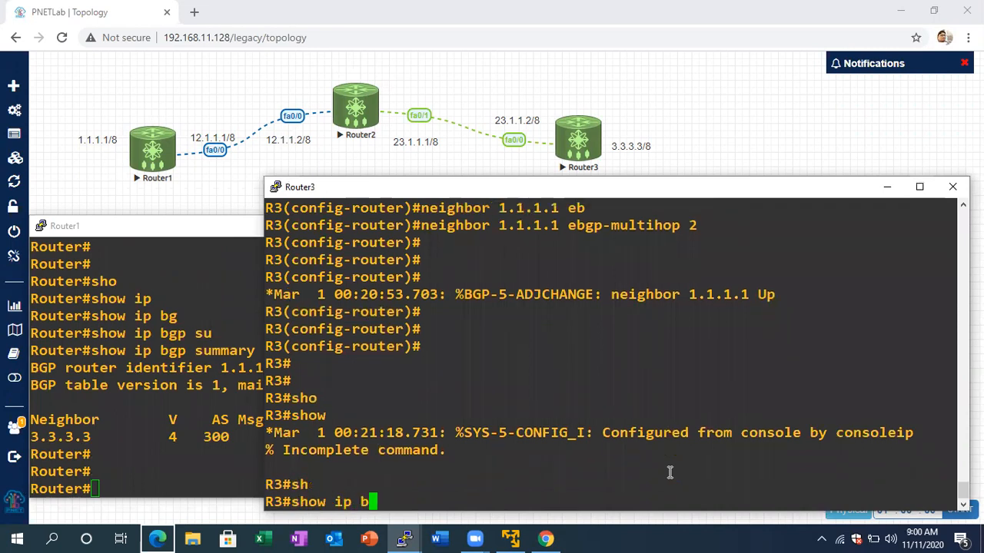
text(g)
key(Tab)
text(su)
key(Tab)
key(Return)
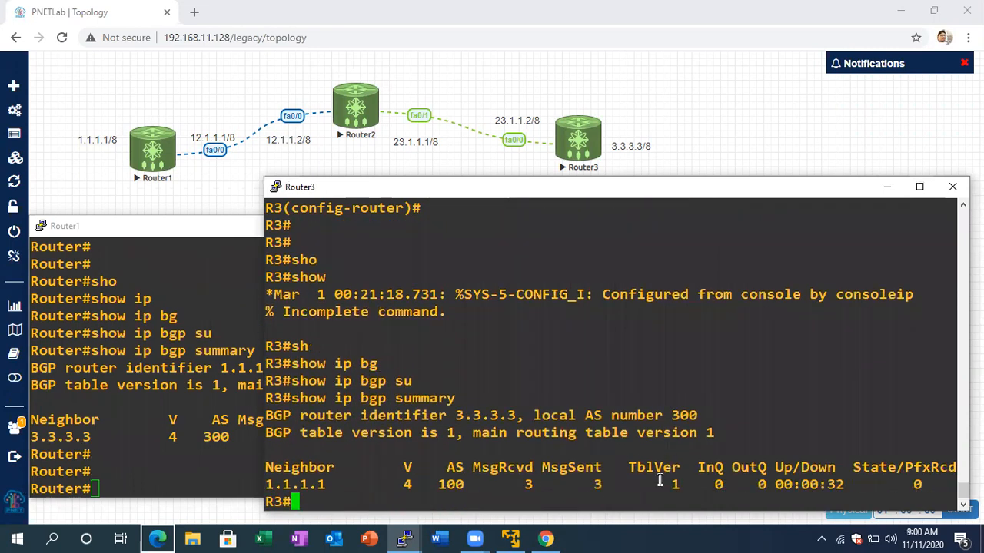
drag(438, 484, 459, 484)
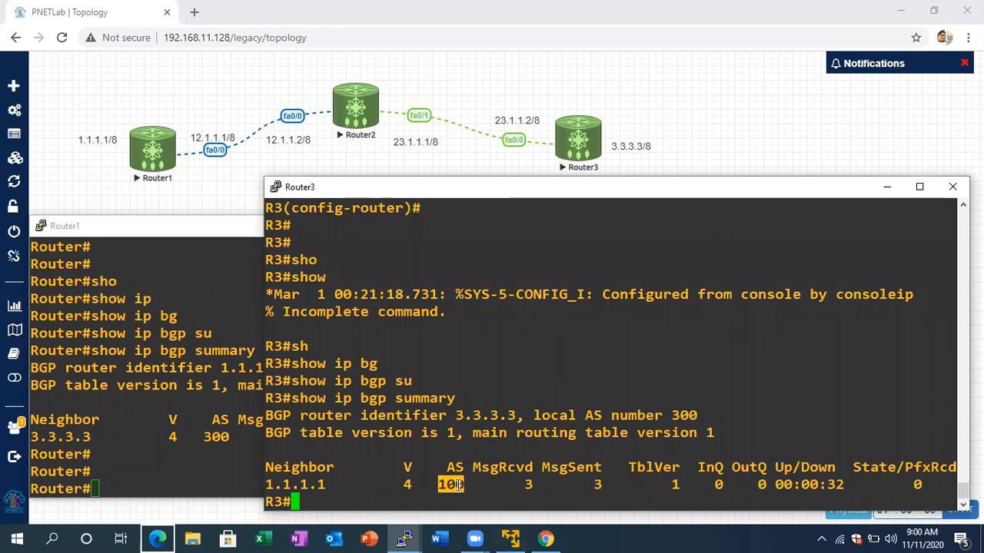
drag(920, 486, 897, 485)
click(689, 487)
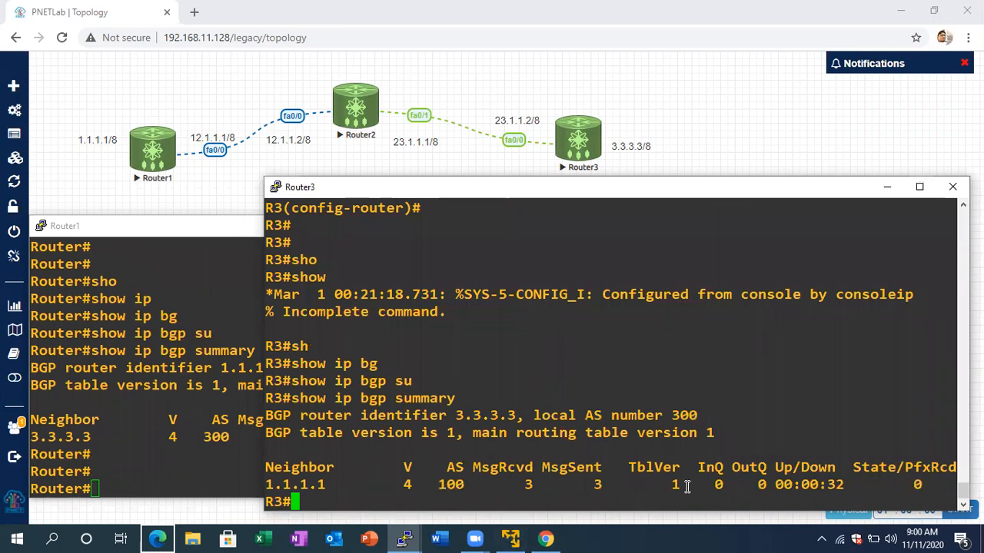
Display the detailed BGP neighbor information on Router3 with show ip bgp neighbors
key(Return)
key(Return)
key(Return)
text(sho)
key(Tab)
text(ip)
key(Tab)
text(bg)
key(Tab)
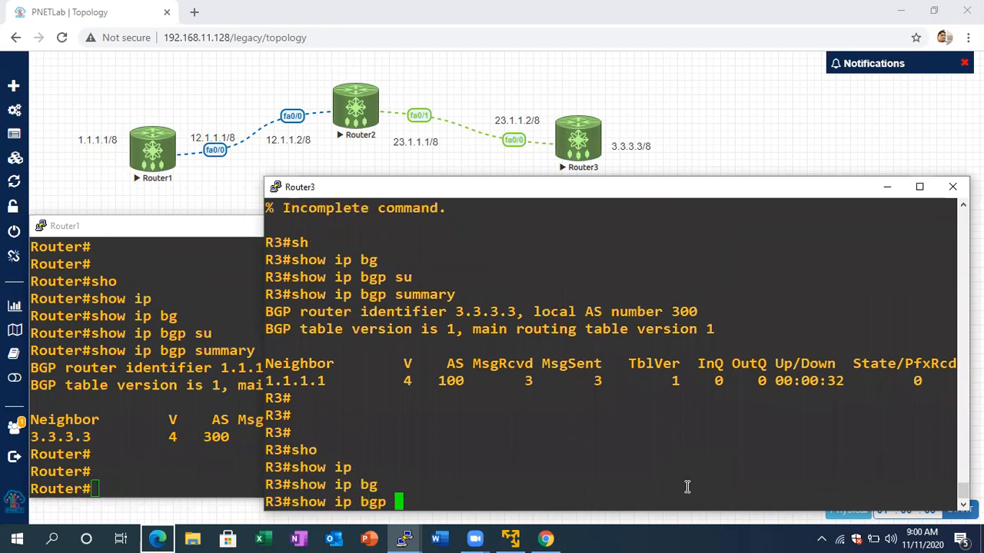
text(nei)
key(Tab)
key(Return)
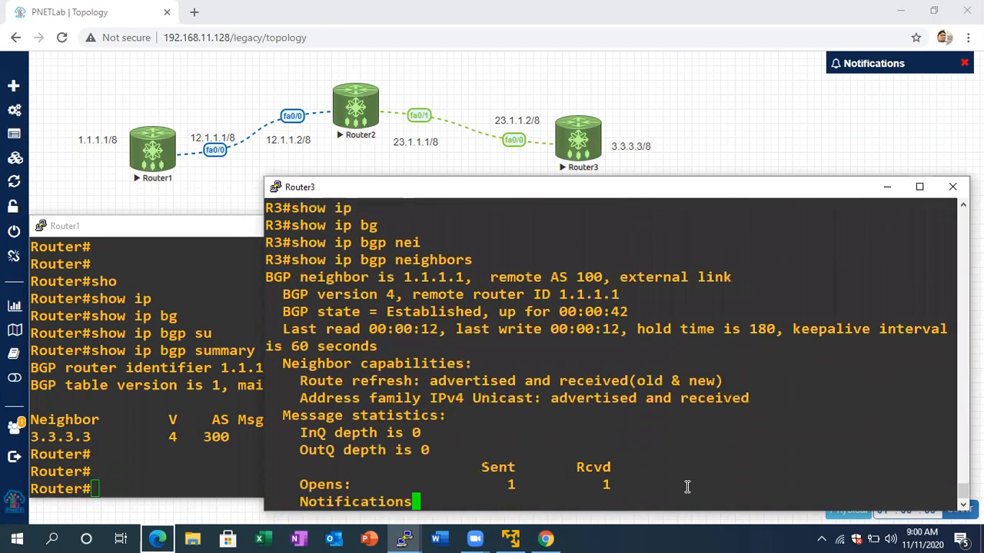
Page through Router3's BGP neighbor details to the connection section and examine the outgoing TTL
key(Return)
key(Return)
key(Return)
key(Return)
key(Return)
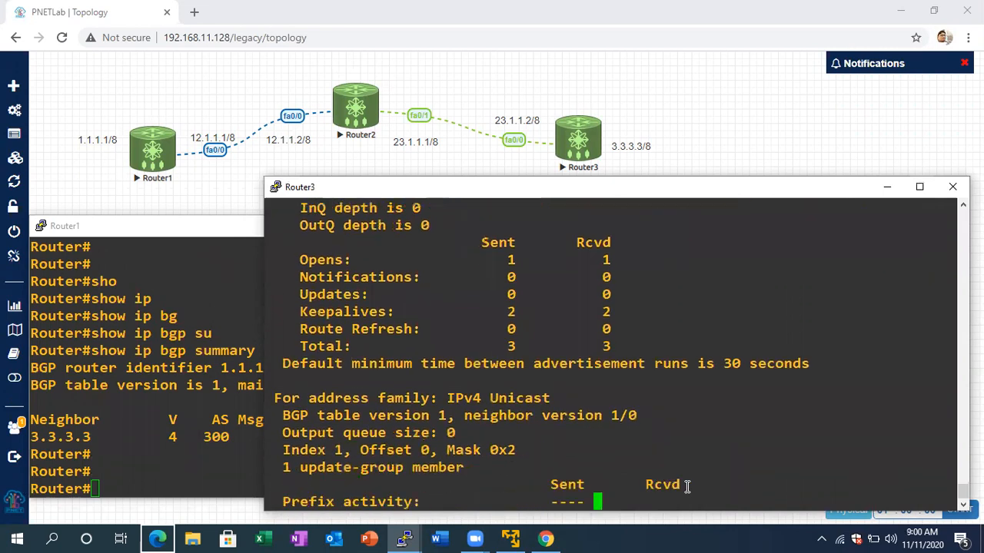
key(Return)
key(Return)
key(Return)
key(Return)
key(Return)
key(Return)
key(Return)
key(Return)
key(Return)
key(Return)
key(Return)
key(Return)
key(Return)
key(Return)
key(Return)
key(Return)
key(Return)
key(Return)
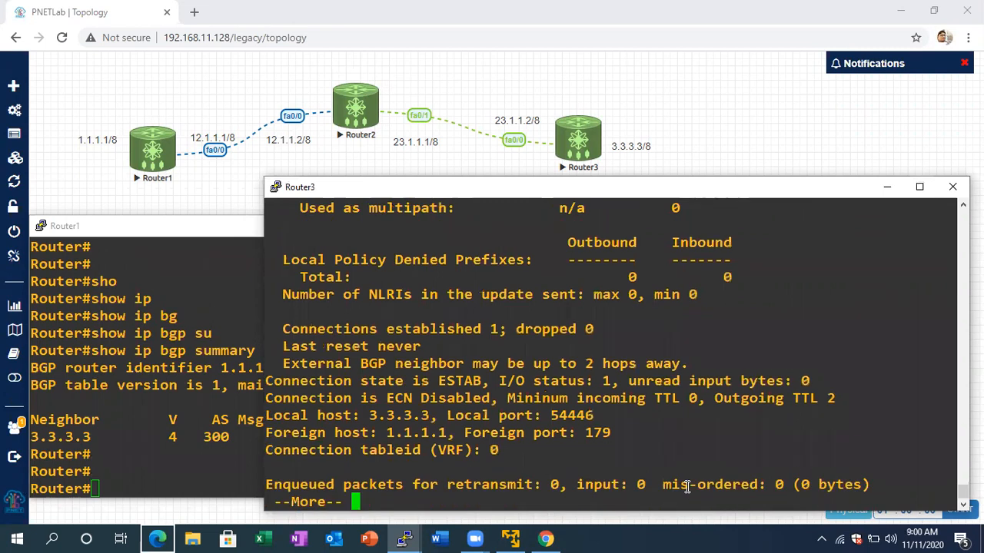
drag(707, 398, 835, 397)
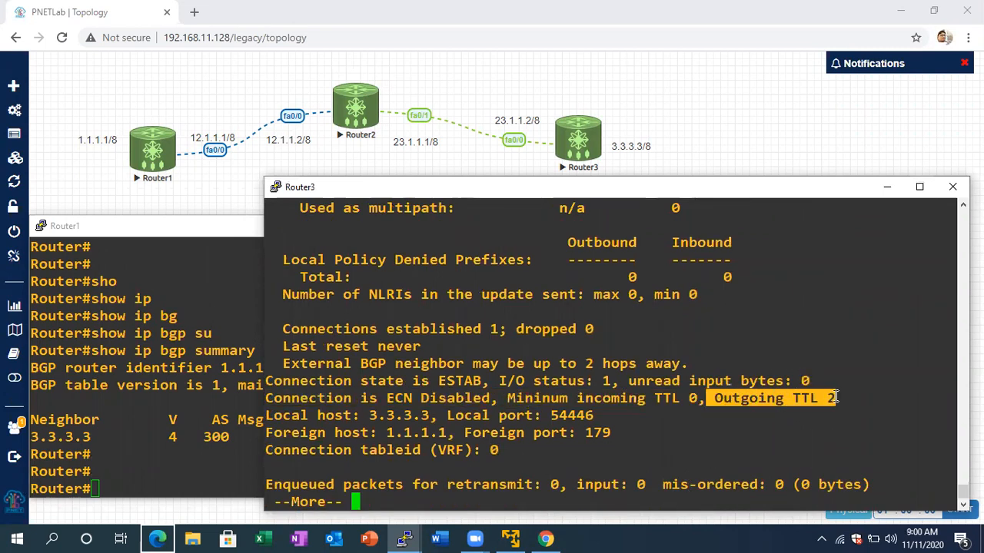
Examine the outgoing TTL, the foreign host, and the local and foreign ports in Router3's BGP connection details
drag(835, 397, 716, 396)
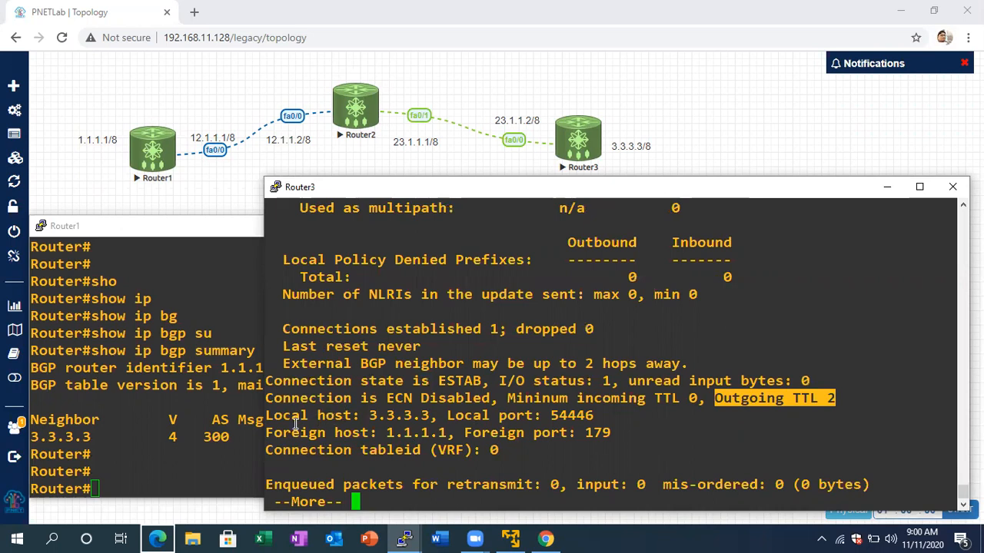
drag(269, 428, 457, 432)
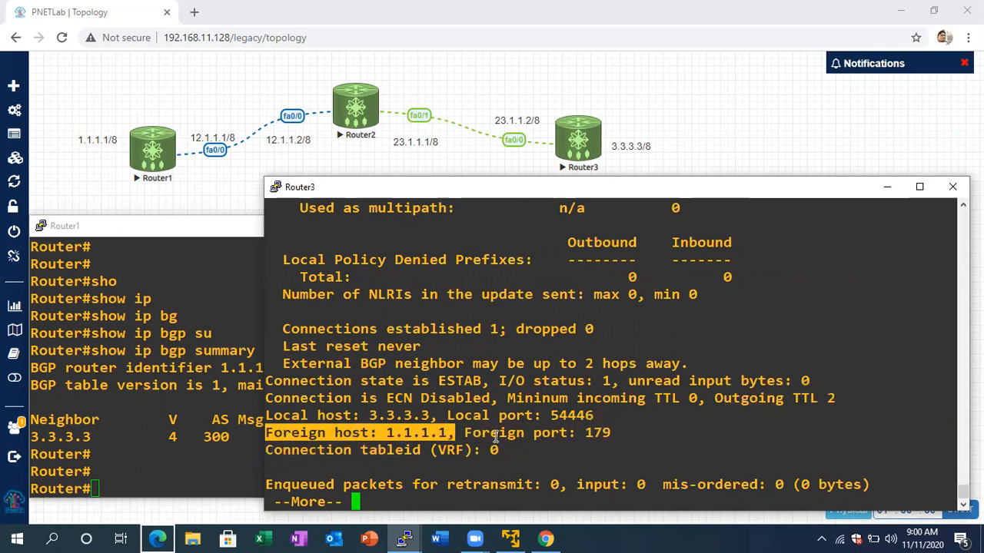
drag(585, 434, 607, 434)
drag(444, 415, 589, 416)
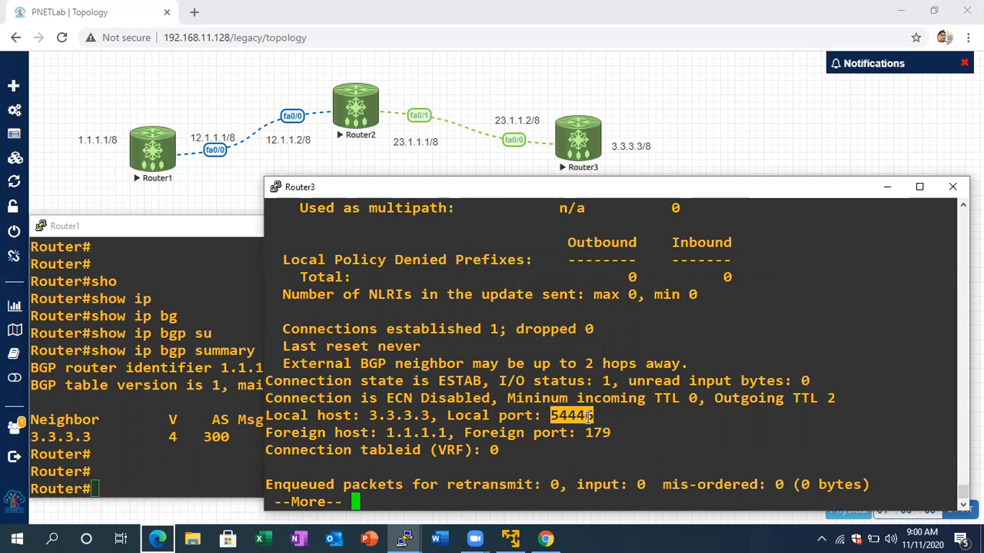
drag(590, 416, 603, 416)
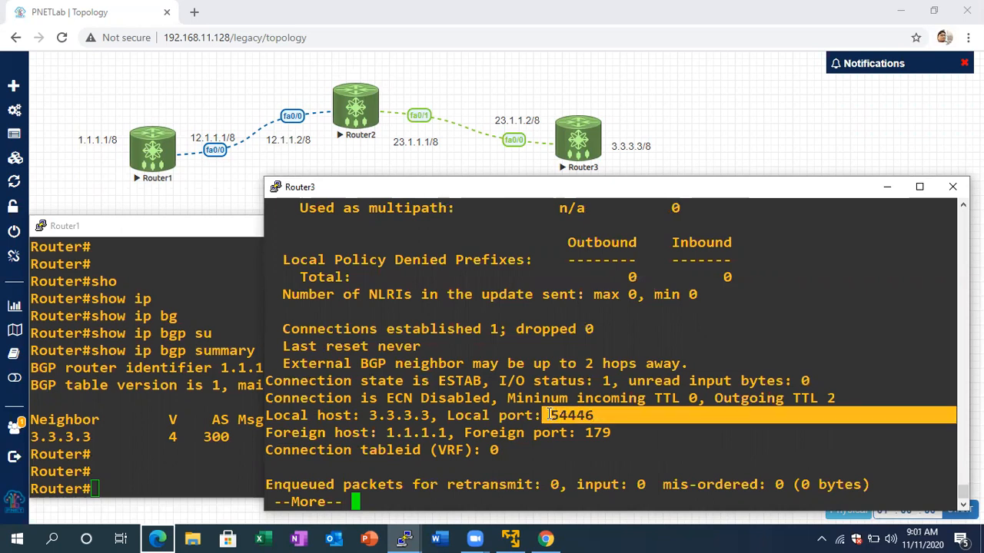
drag(475, 433, 588, 432)
click(611, 433)
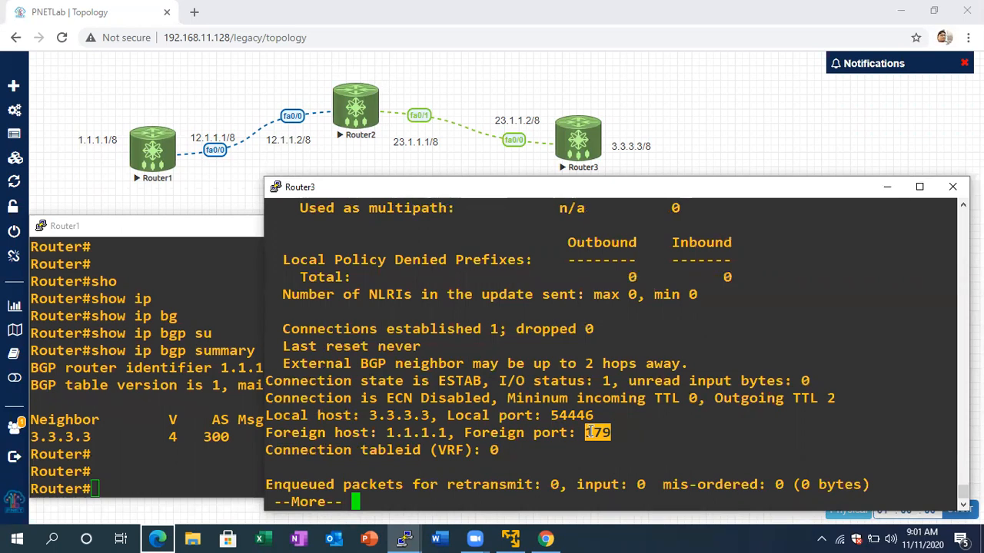
Page through the rest of Router3's BGP neighbor details, including event timers and datagram statistics, back to the privileged EXEC prompt
key(Return)
key(Return)
key(Return)
key(Return)
key(Return)
key(Return)
key(Return)
key(Return)
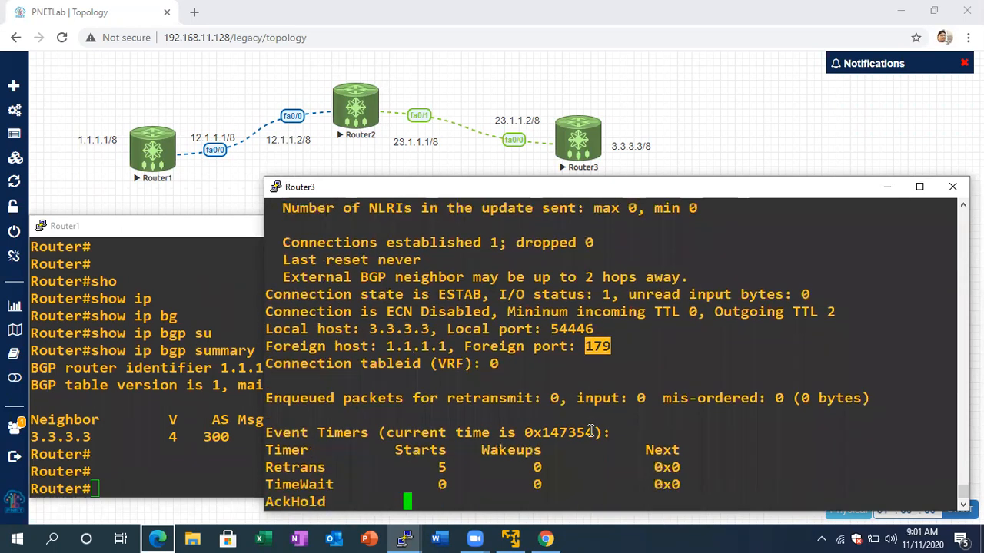
key(Return)
key(Return)
key(Return)
key(Return)
key(Return)
key(Return)
key(Return)
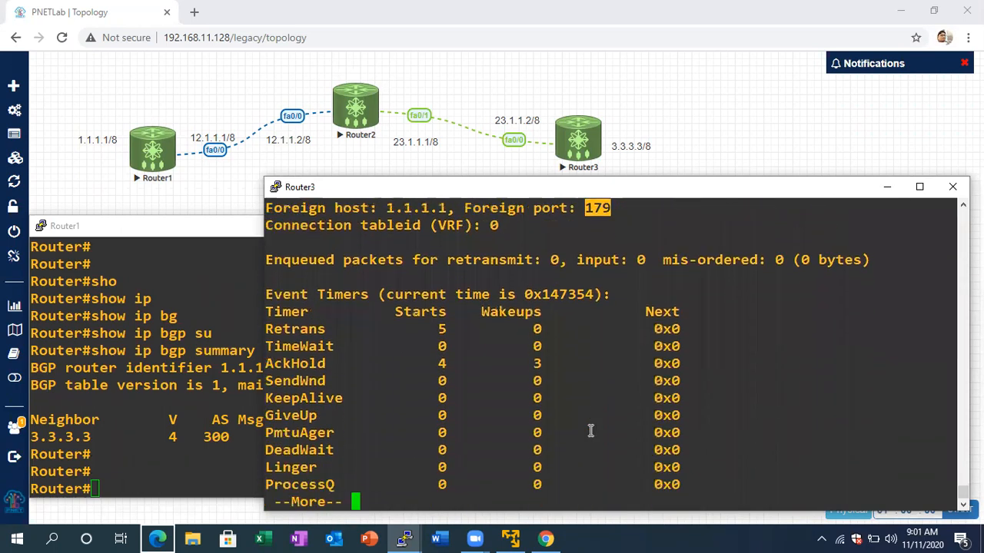
key(Return)
key(Return)
key(Return)
key(Return)
key(Return)
key(Return)
key(Return)
key(Return)
key(Return)
key(Return)
key(Return)
key(Return)
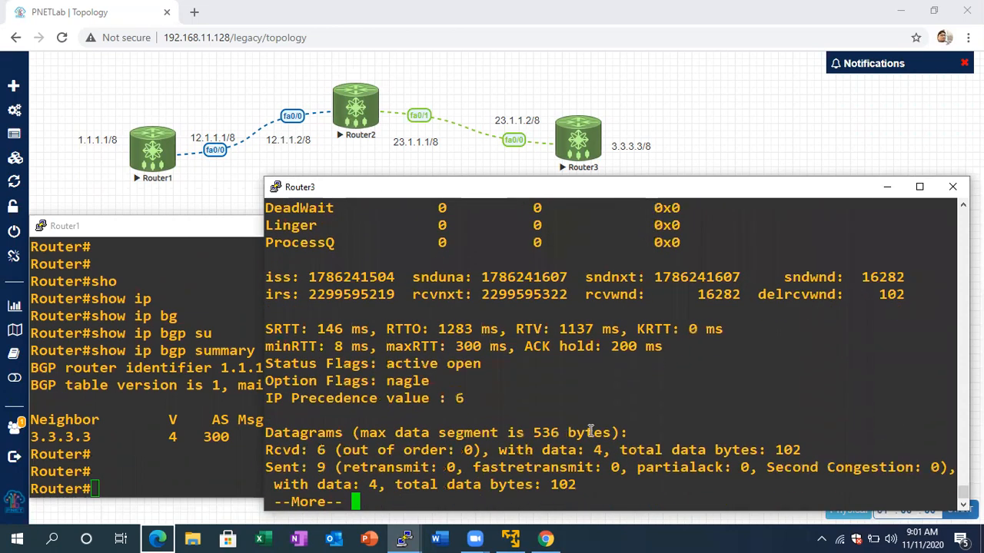
key(Return)
key(Return)
key(Return)
key(Return)
key(Return)
key(Return)
key(Return)
key(Return)
key(Return)
key(Return)
key(Return)
key(Return)
key(Return)
key(Return)
key(Return)
key(Return)
key(Return)
key(Return)
key(Return)
key(Return)
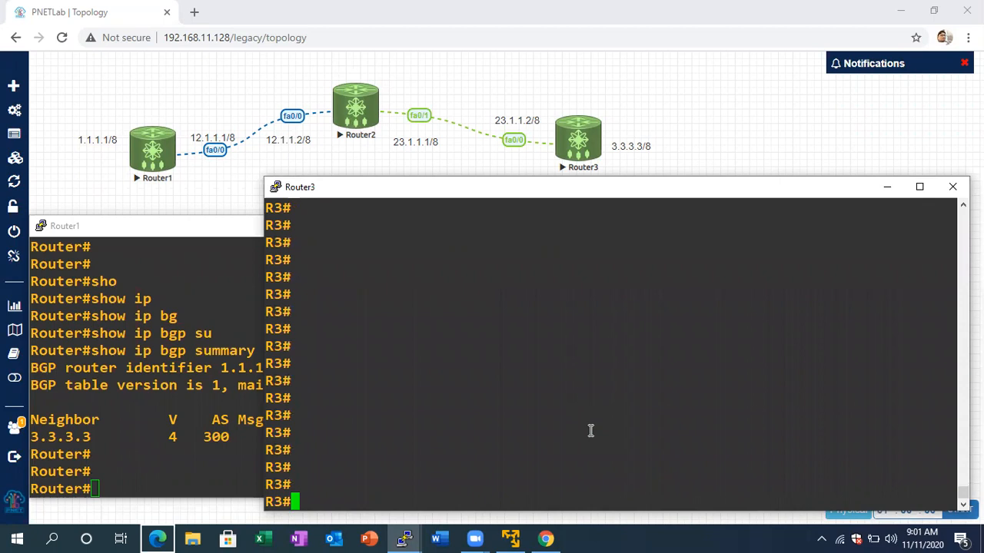
Switch to the Router1 console and list its TCP connections with show tcp brief
click(107, 391)
key(Return)
key(Return)
key(Return)
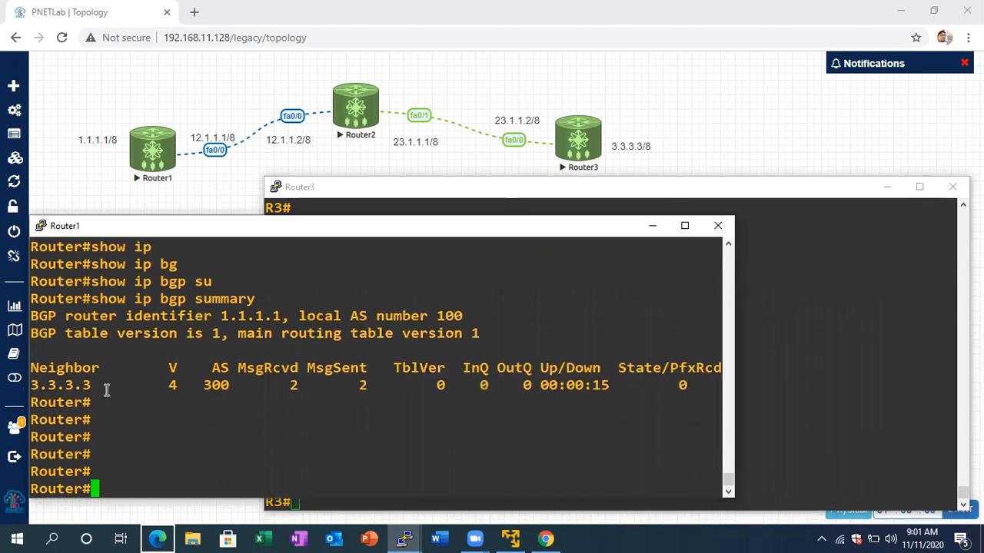
key(Return)
key(Return)
key(Return)
key(Return)
key(Return)
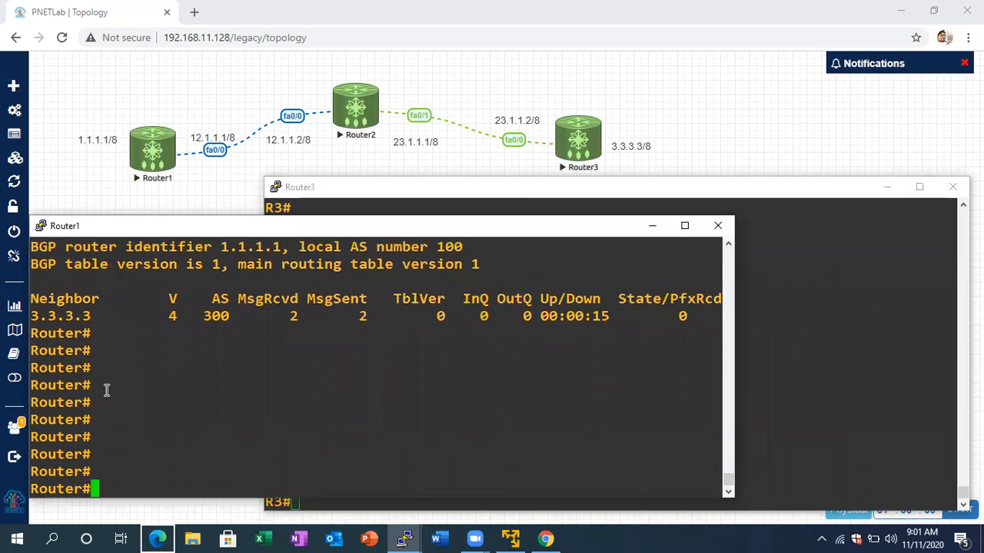
text(sho)
key(Tab)
text(tc)
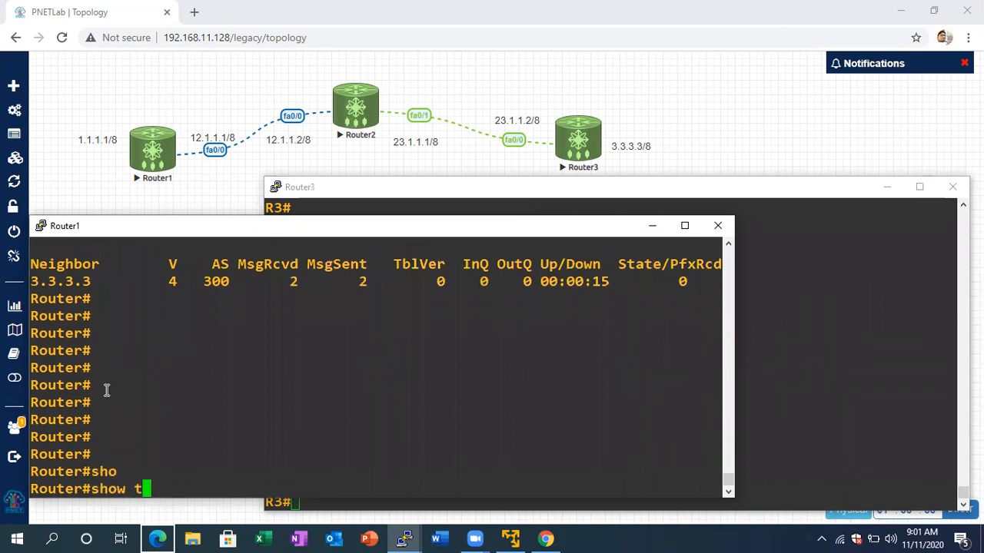
key(Tab)
text(br)
key(Tab)
key(Return)
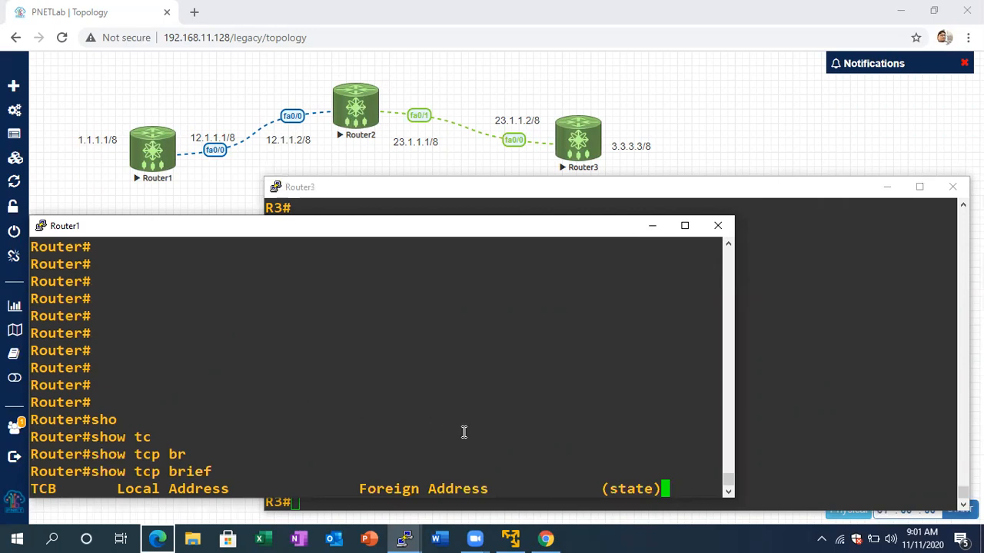
key(Return)
key(Return)
key(Return)
key(Return)
key(Return)
key(Return)
key(Return)
key(Return)
key(Return)
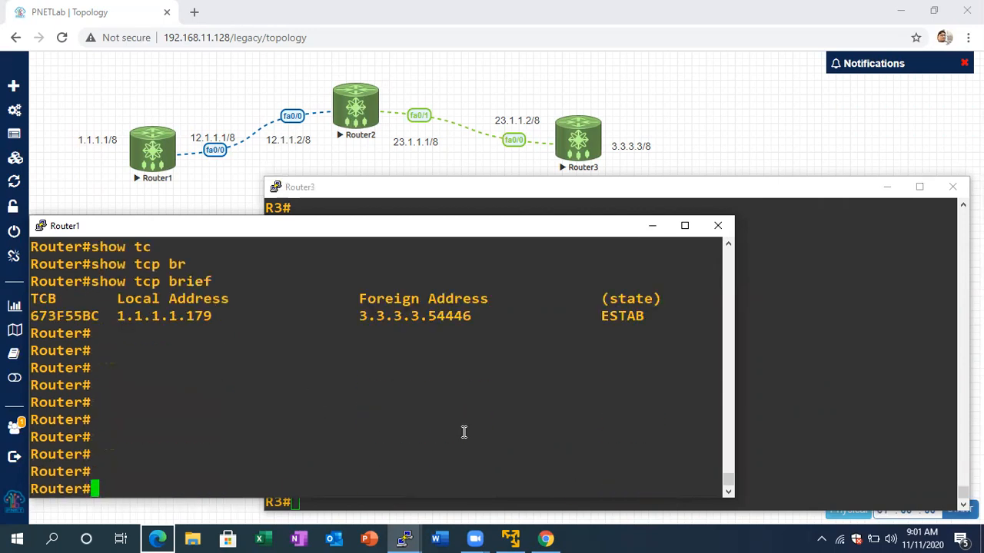
Examine the local address, foreign address with its port, and state of Router1's BGP TCP connection
double_click(101, 318)
drag(121, 318, 219, 318)
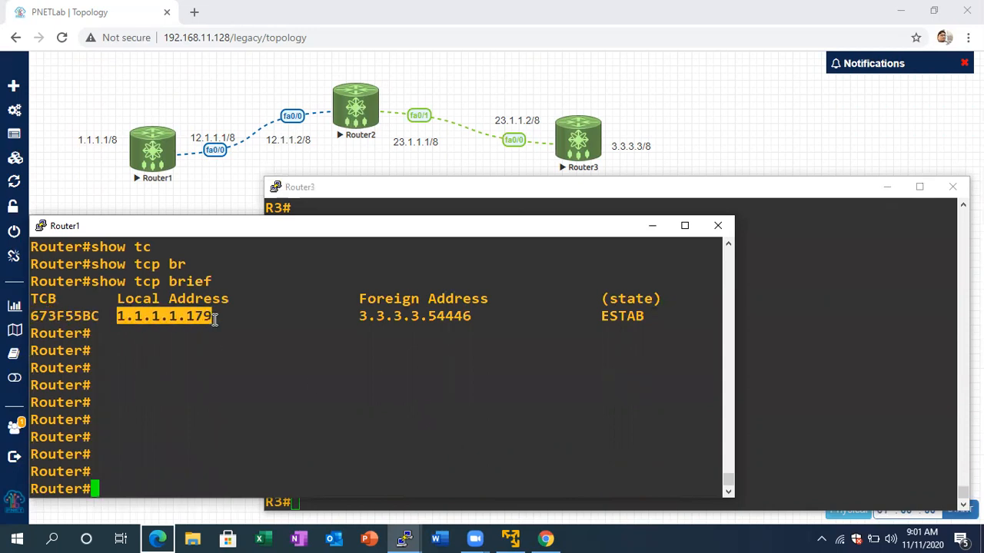
click(376, 319)
drag(375, 320, 475, 318)
click(474, 313)
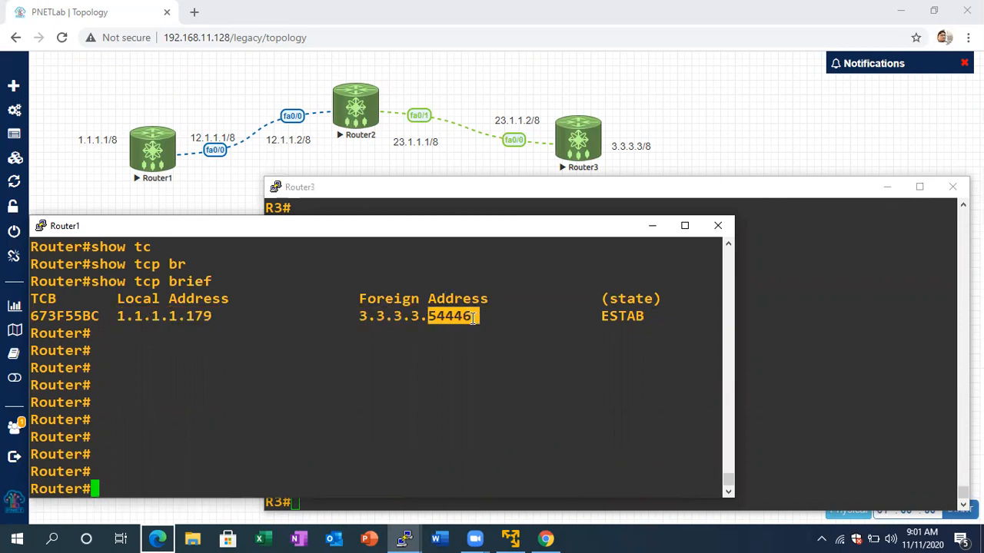
click(496, 334)
drag(614, 316, 641, 317)
click(652, 356)
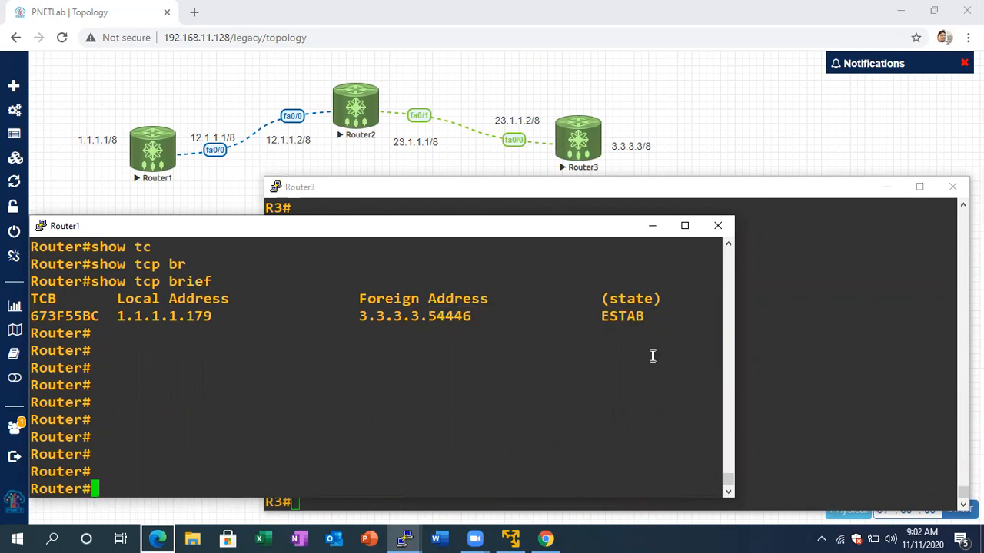